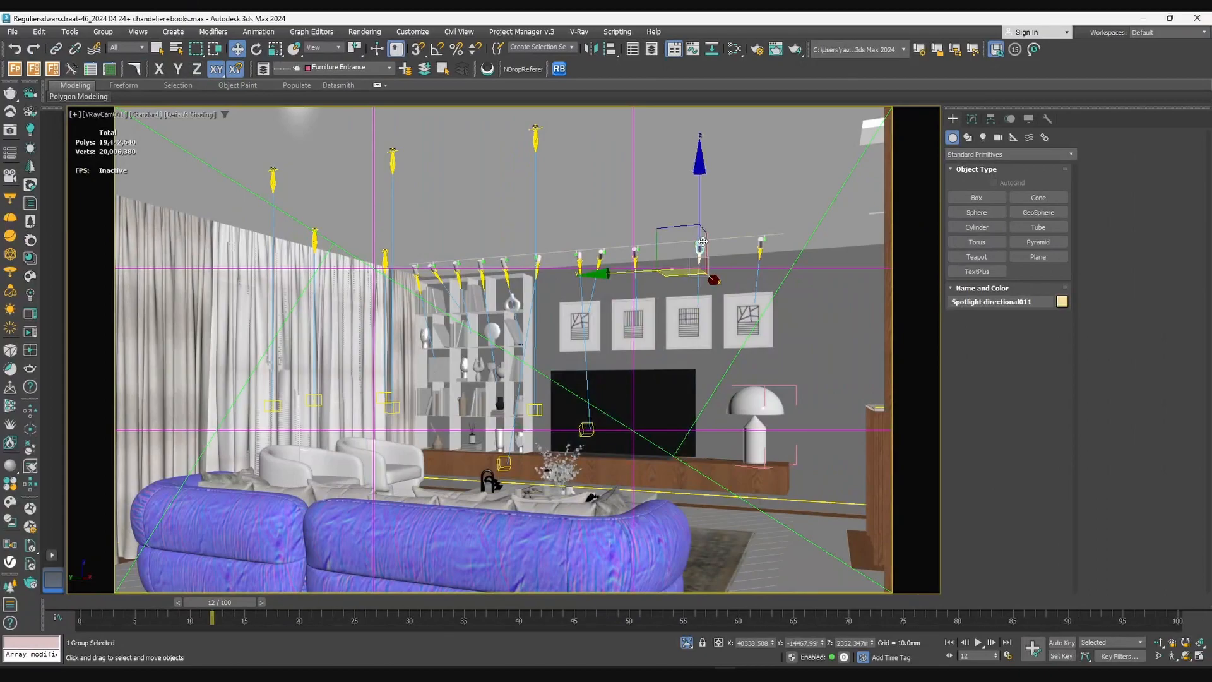
Open the V-Ray Render Setup window and position it over the camera viewport
drag(796, 145, 635, 147)
mouse_move(585, 357)
mouse_down()
mouse_move(578, 326)
mouse_move(584, 366)
mouse_up()
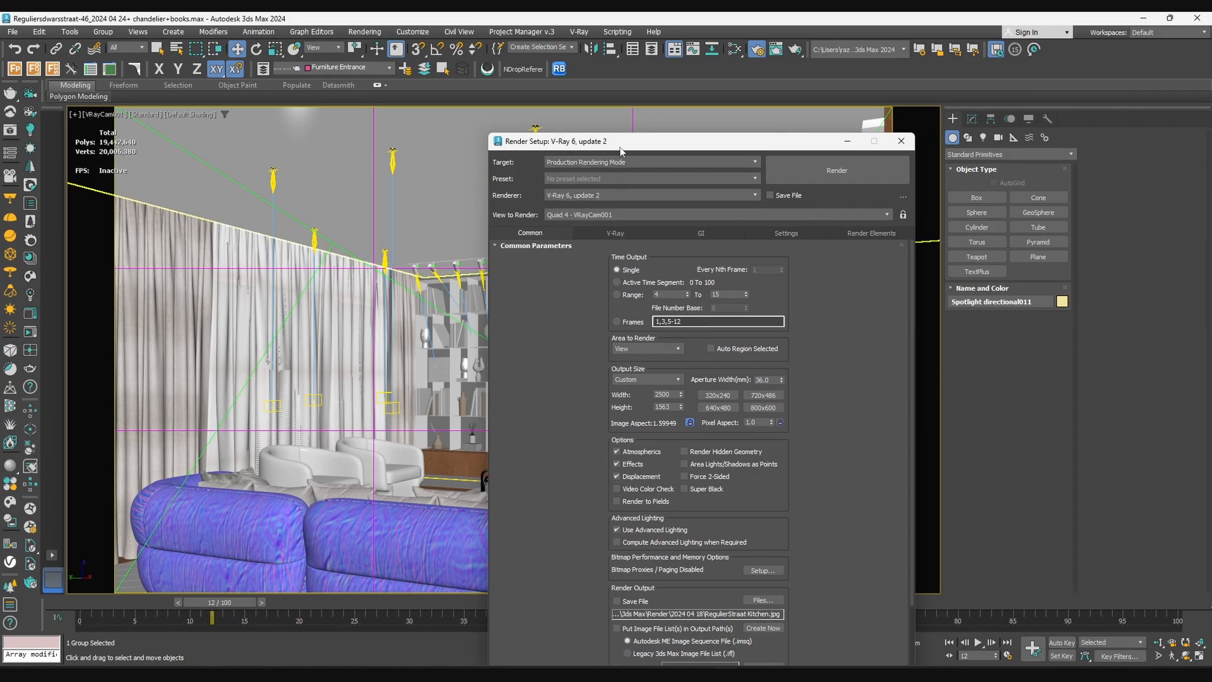
drag(619, 145, 586, 135)
click(869, 132)
click(757, 52)
click(758, 52)
click(757, 53)
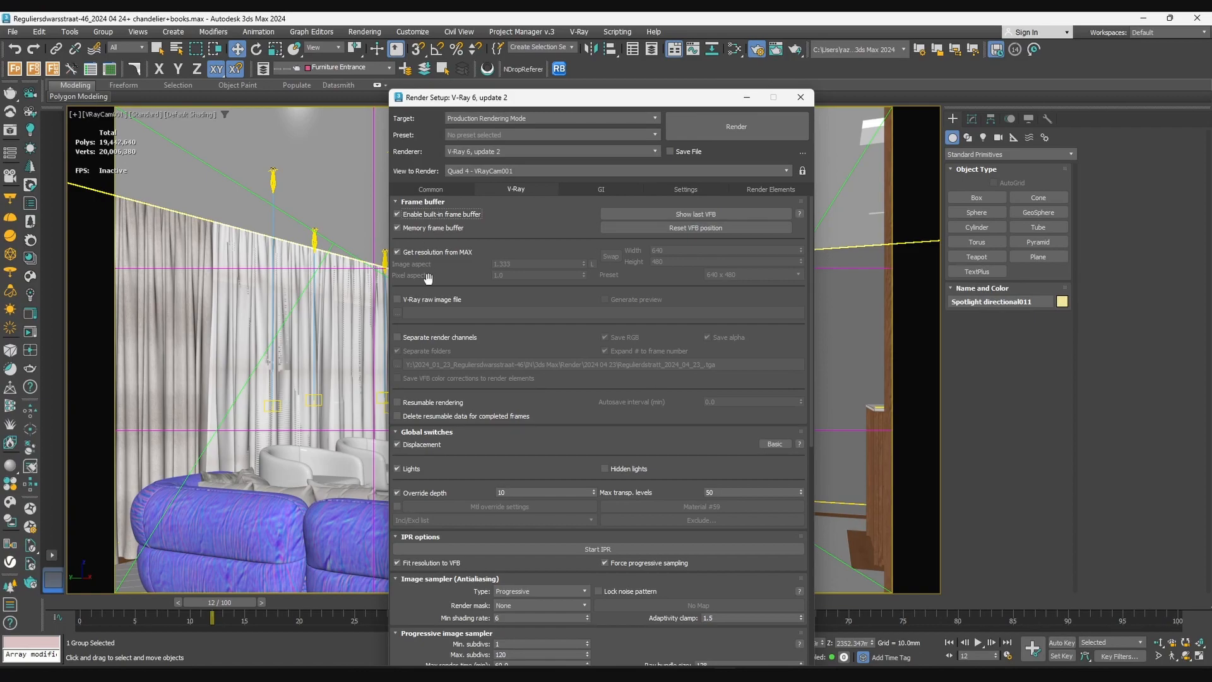
Enable Separate render channels in the V-Ray frame buffer settings
click(398, 202)
click(398, 202)
click(397, 202)
click(398, 202)
click(410, 339)
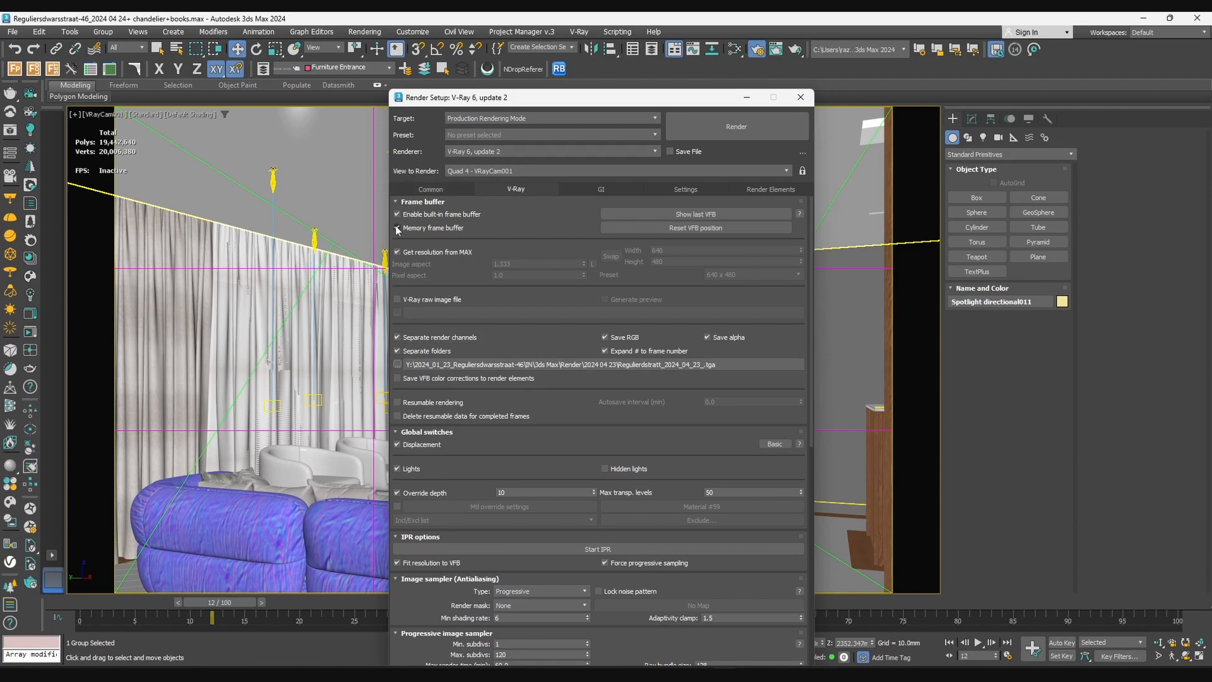
View the last render in the V-Ray Frame Buffer, close it, and check the output size in the common render parameters
click(651, 216)
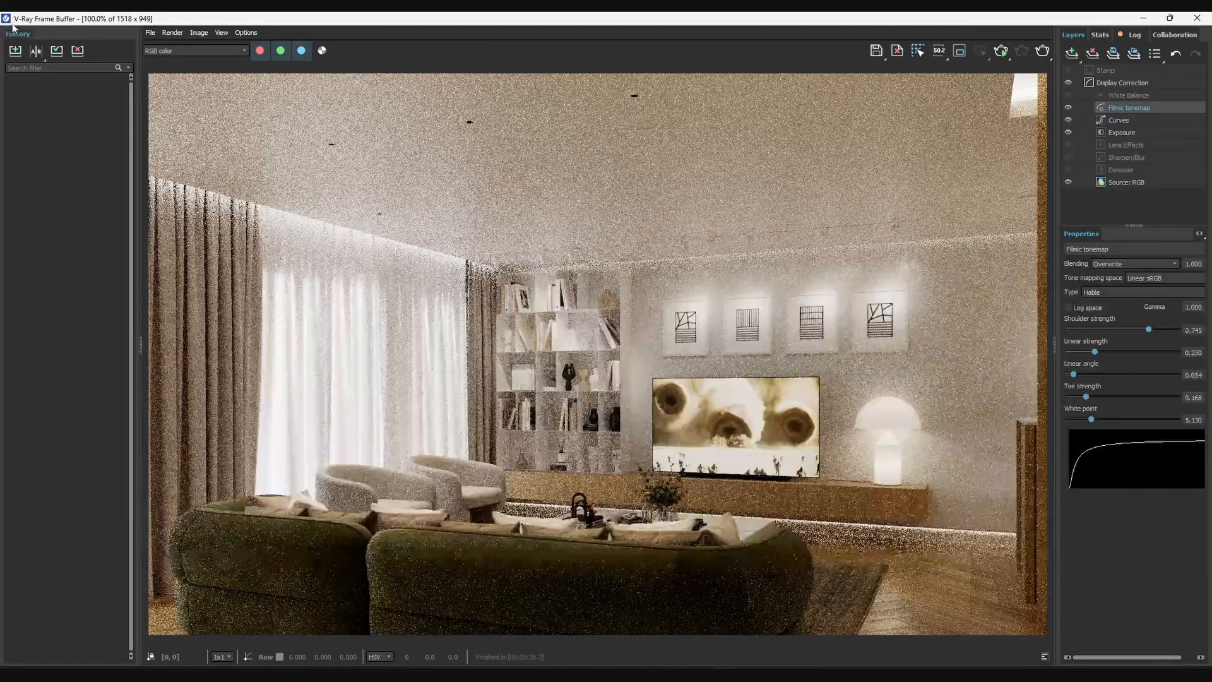
click(1196, 18)
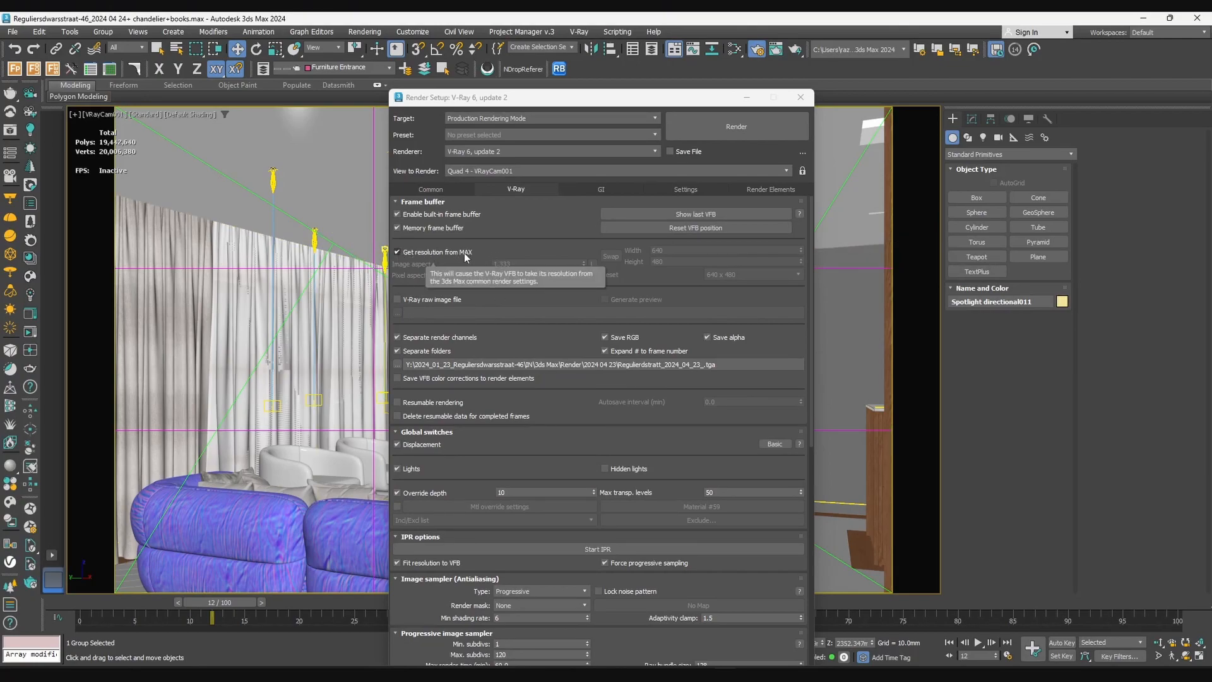
click(435, 189)
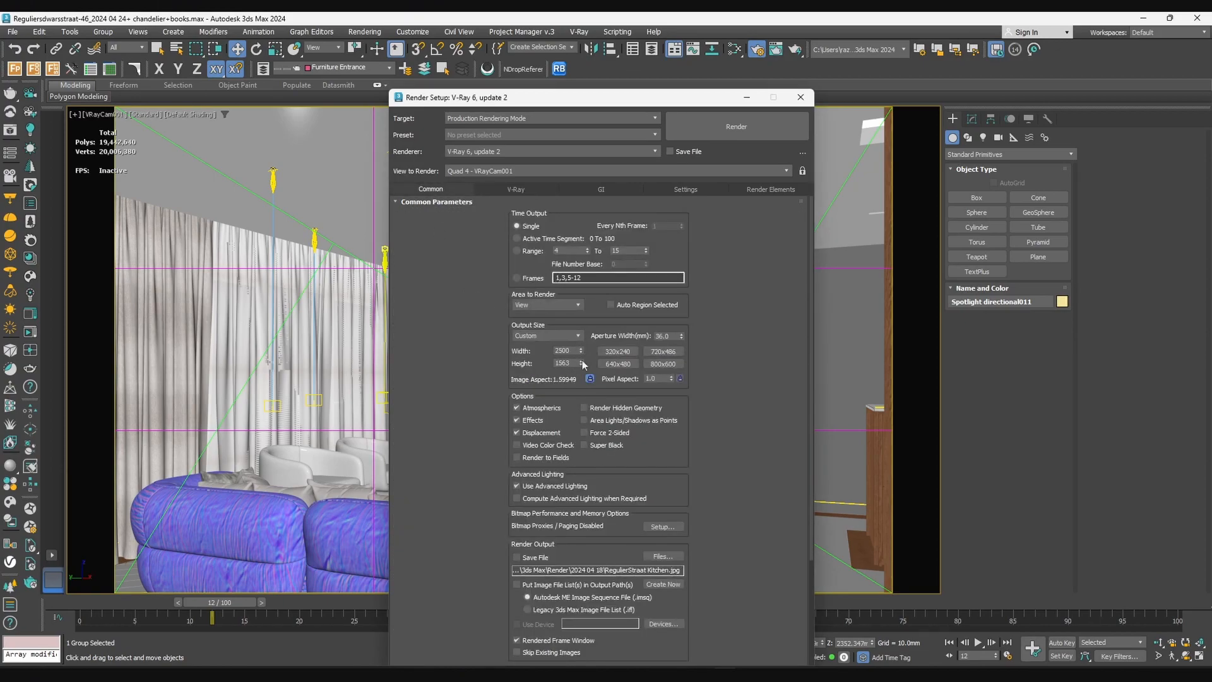
Switch Get resolution from MAX off and on again, and enable the V-Ray raw image file output
click(516, 189)
click(397, 252)
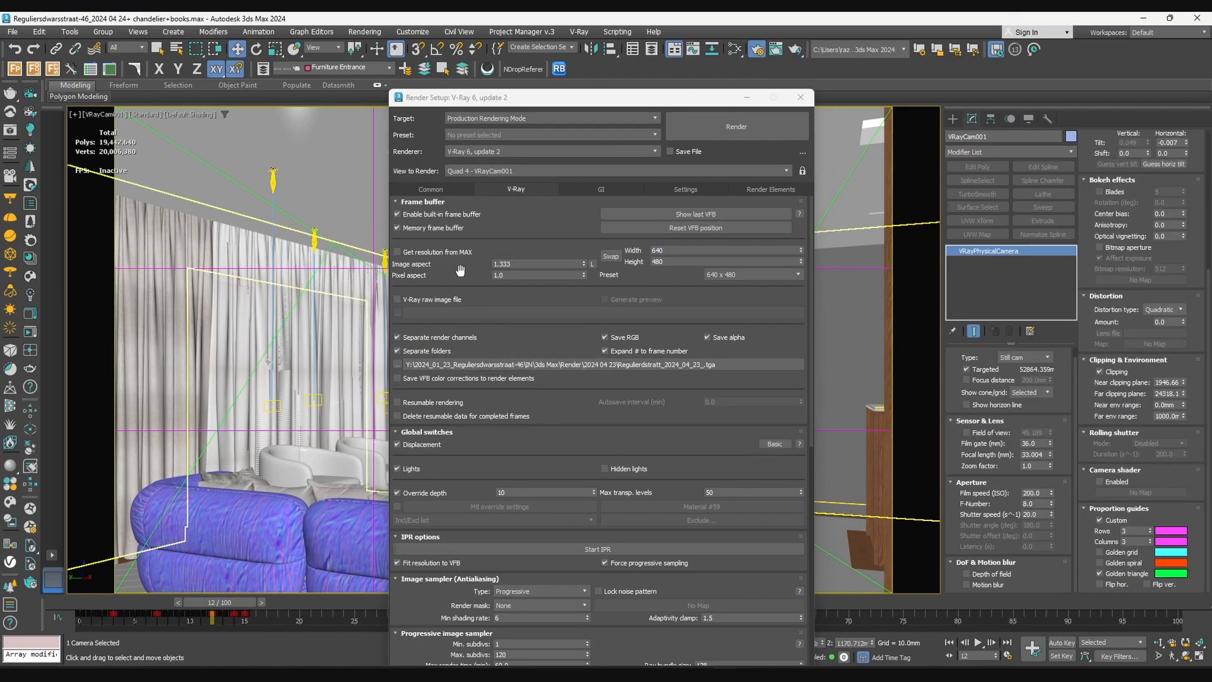
click(450, 253)
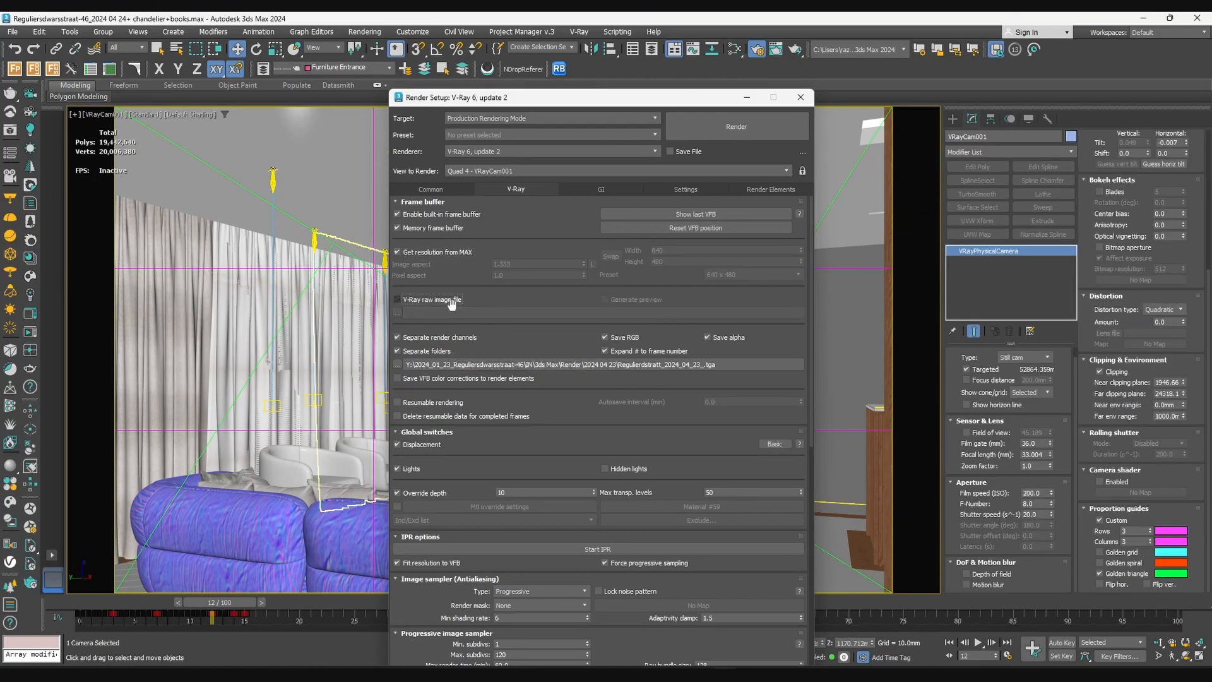
click(444, 299)
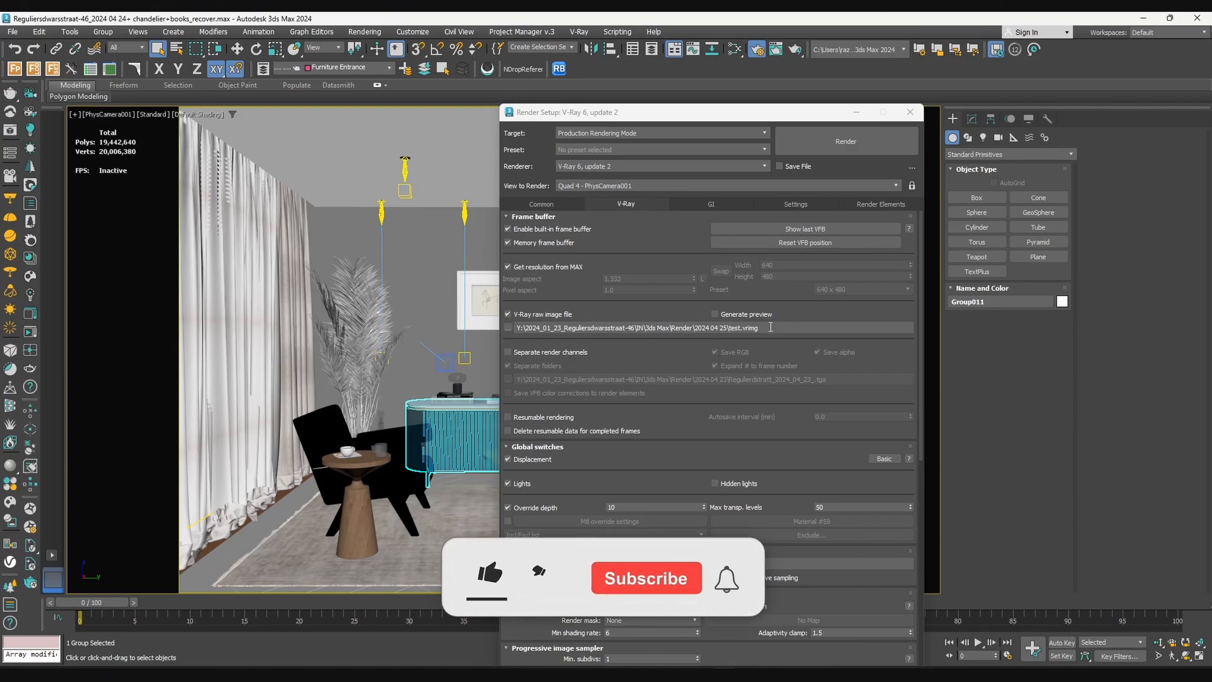
Switch to the browser and examine the Chaos Player page for its features, supported formats and pricing
drag(1211, 179, 625, 165)
double_click(624, 164)
scroll(600, 391, down, 7)
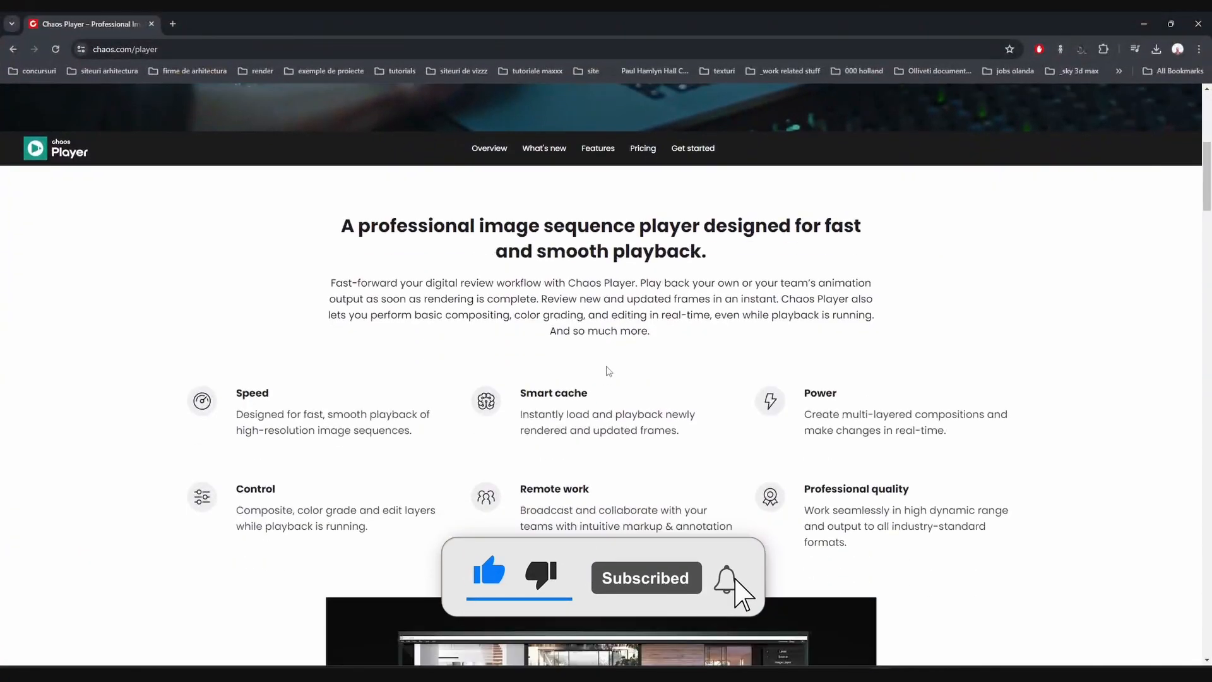
scroll(604, 374, down, 6)
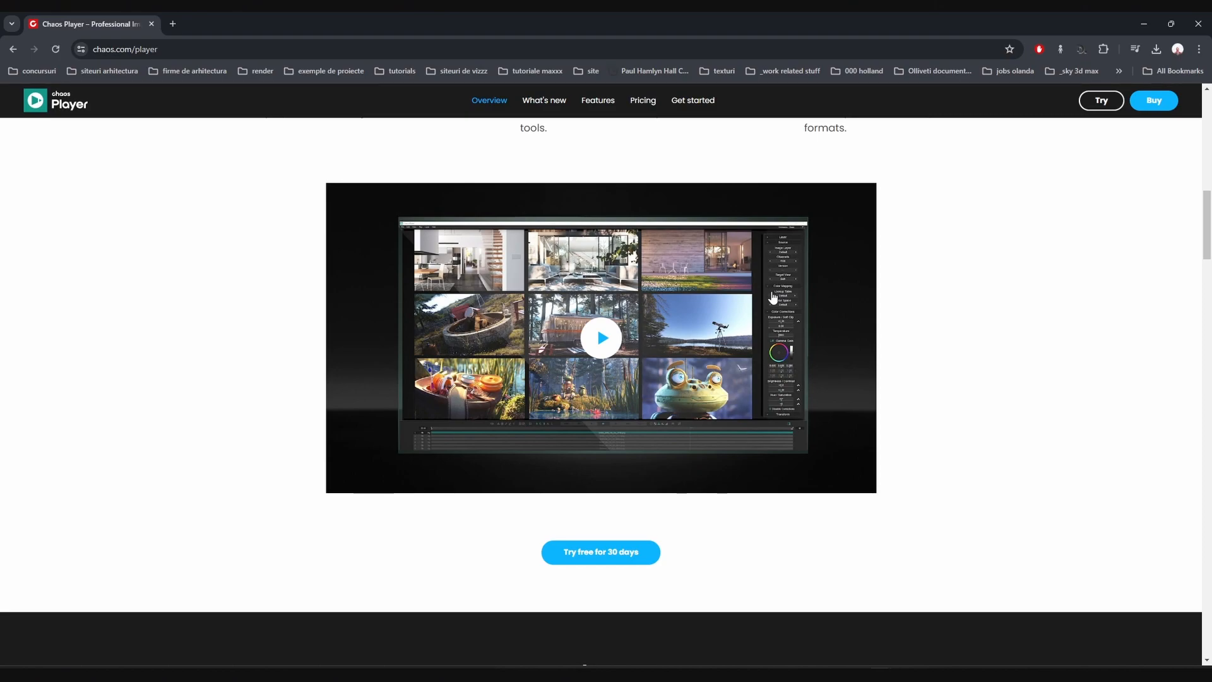
scroll(782, 325, down, 18)
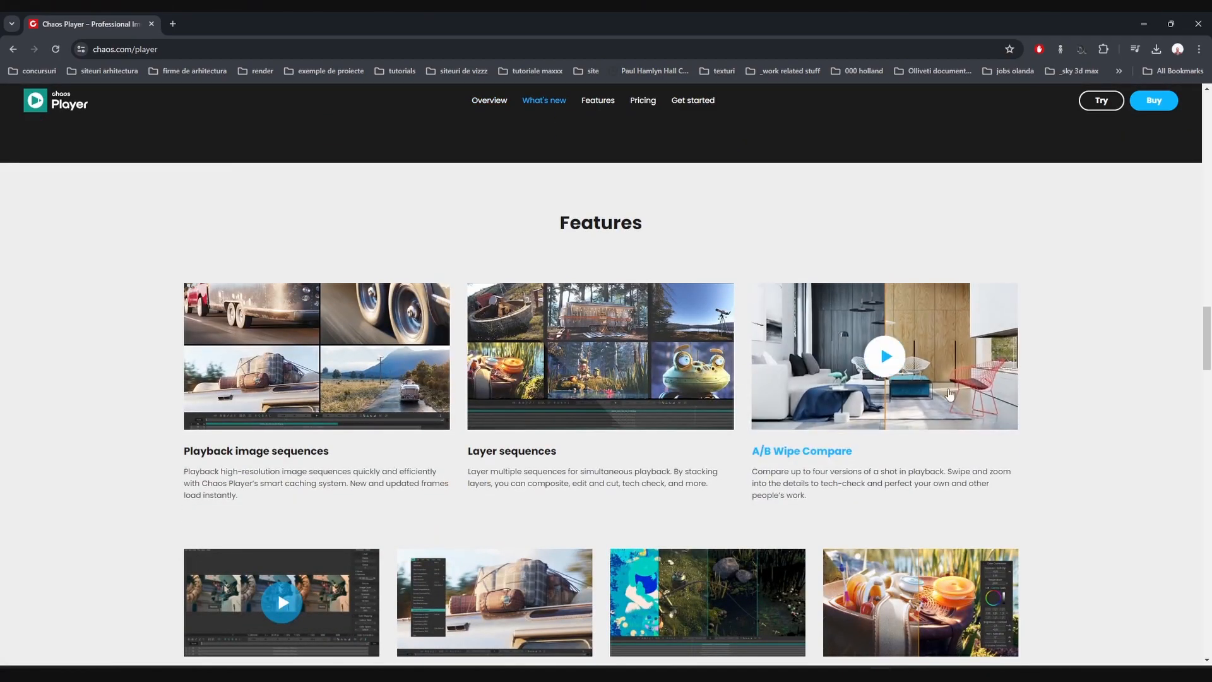
scroll(1078, 387, down, 4)
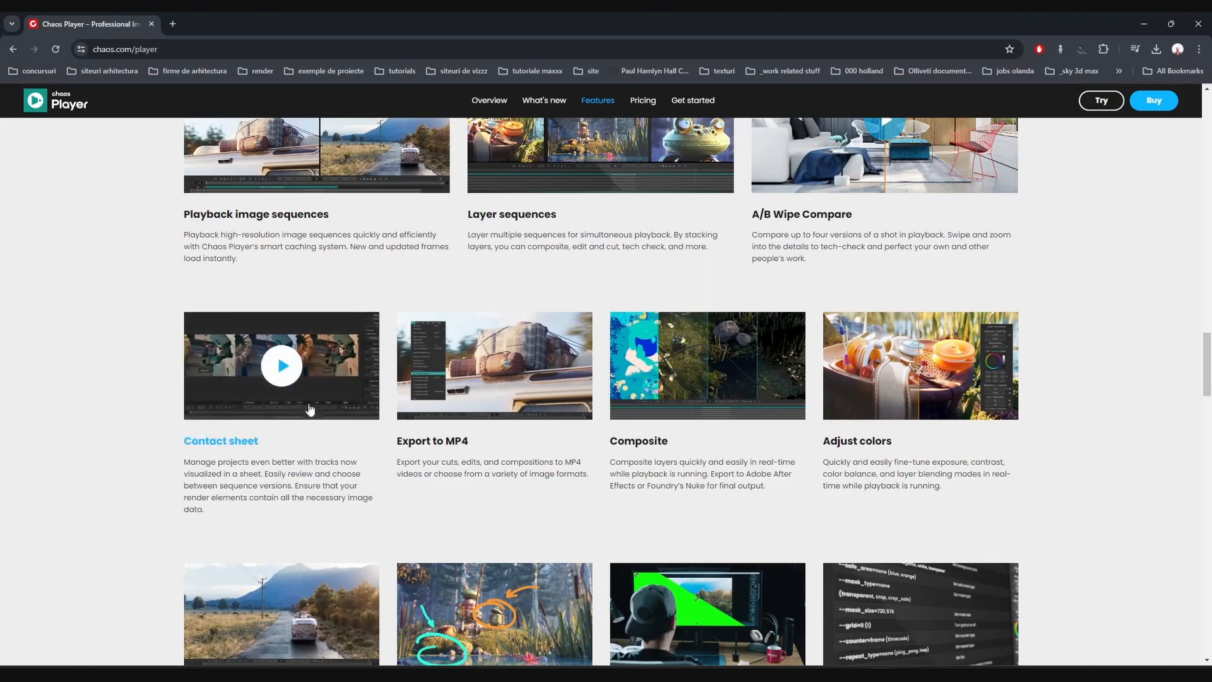
scroll(278, 354, down, 3)
scroll(736, 411, down, 4)
scroll(693, 426, down, 2)
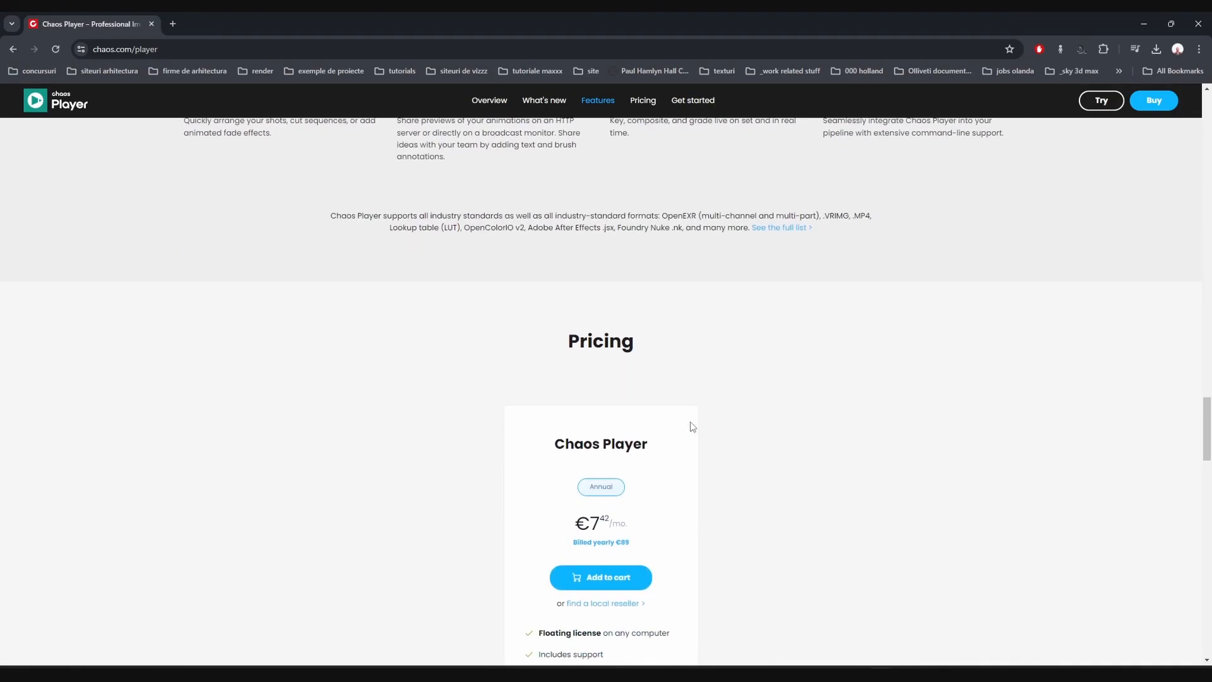
scroll(692, 426, down, 2)
drag(585, 406, 842, 381)
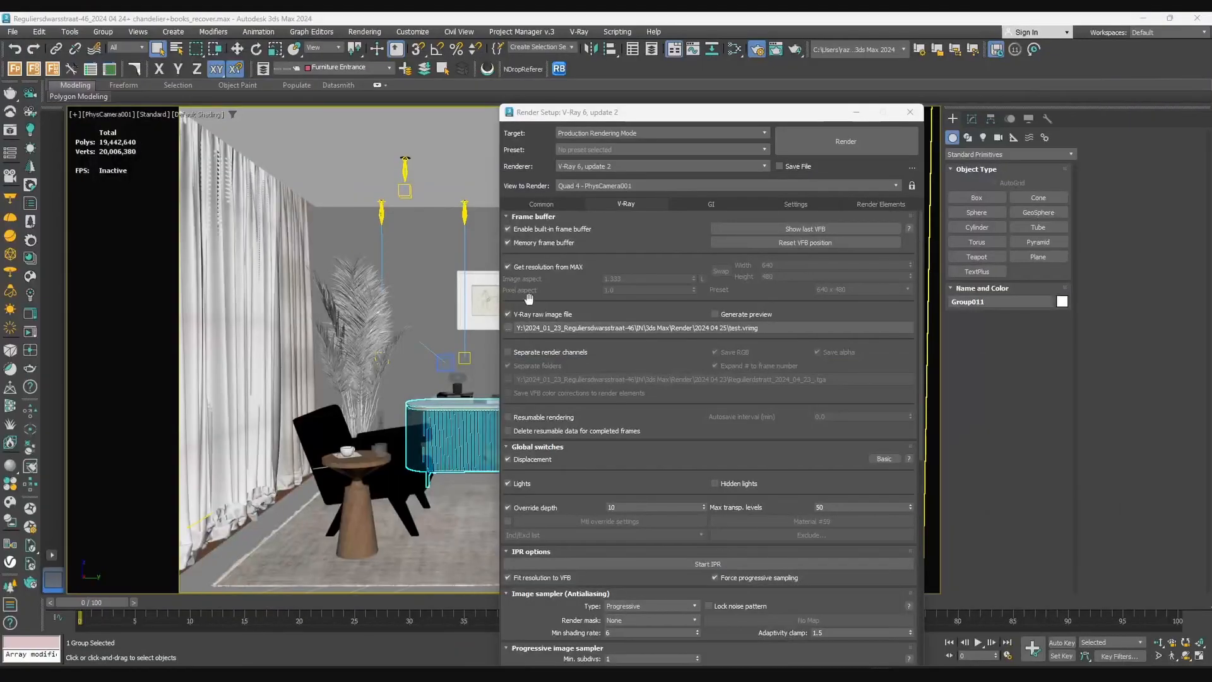
Back in 3ds Max, disable the V-Ray raw image file and enable Separate render channels
click(508, 314)
click(509, 352)
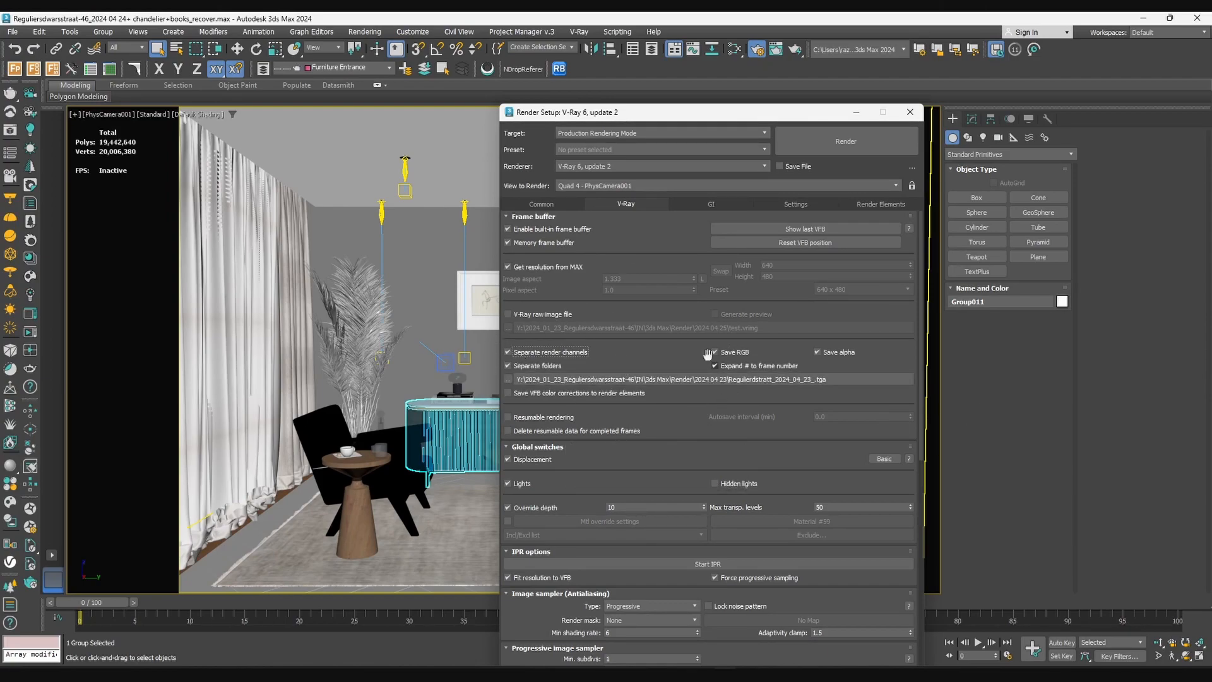
Enable Save File for the render output in the common render parameters
click(541, 205)
scroll(581, 369, down, 2)
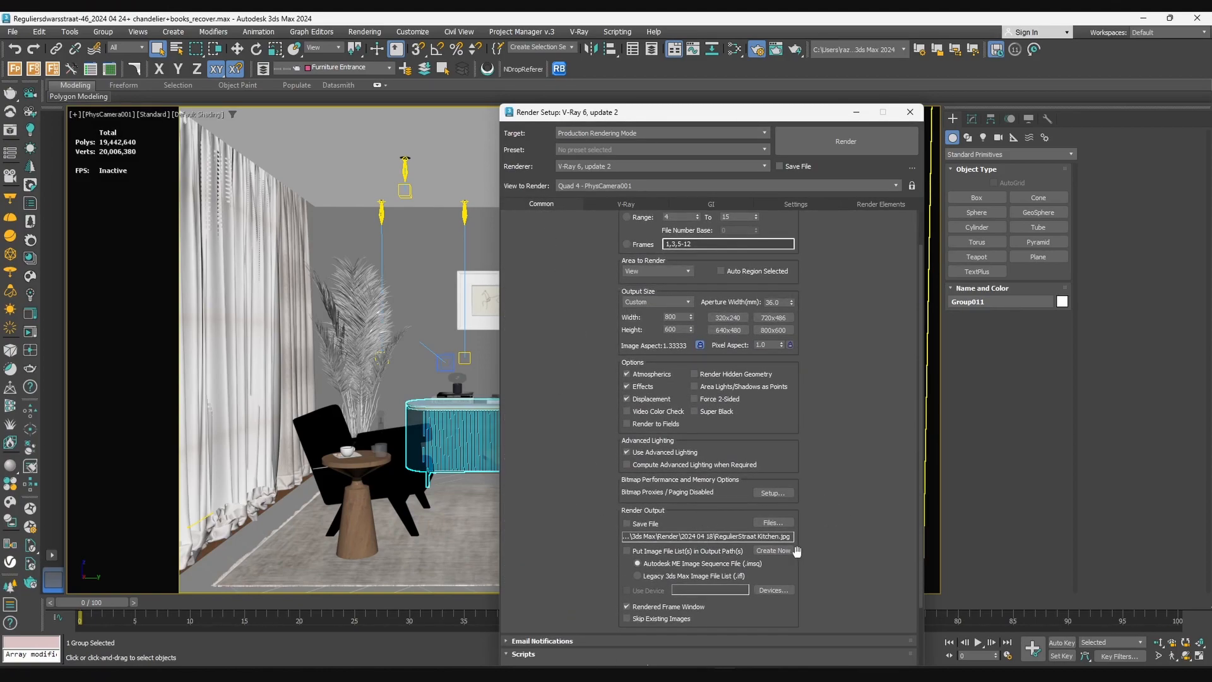
click(647, 525)
click(596, 205)
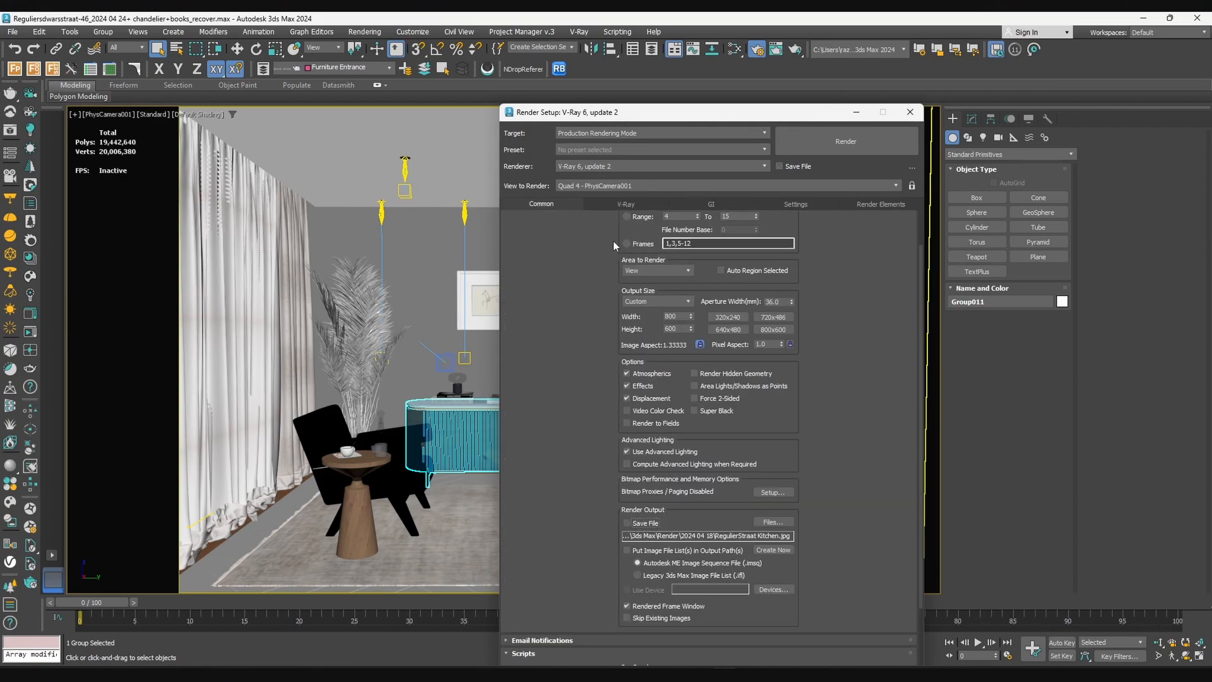
click(627, 524)
Review the list of render elements in the render setup and return to the V-Ray frame buffer settings
click(625, 204)
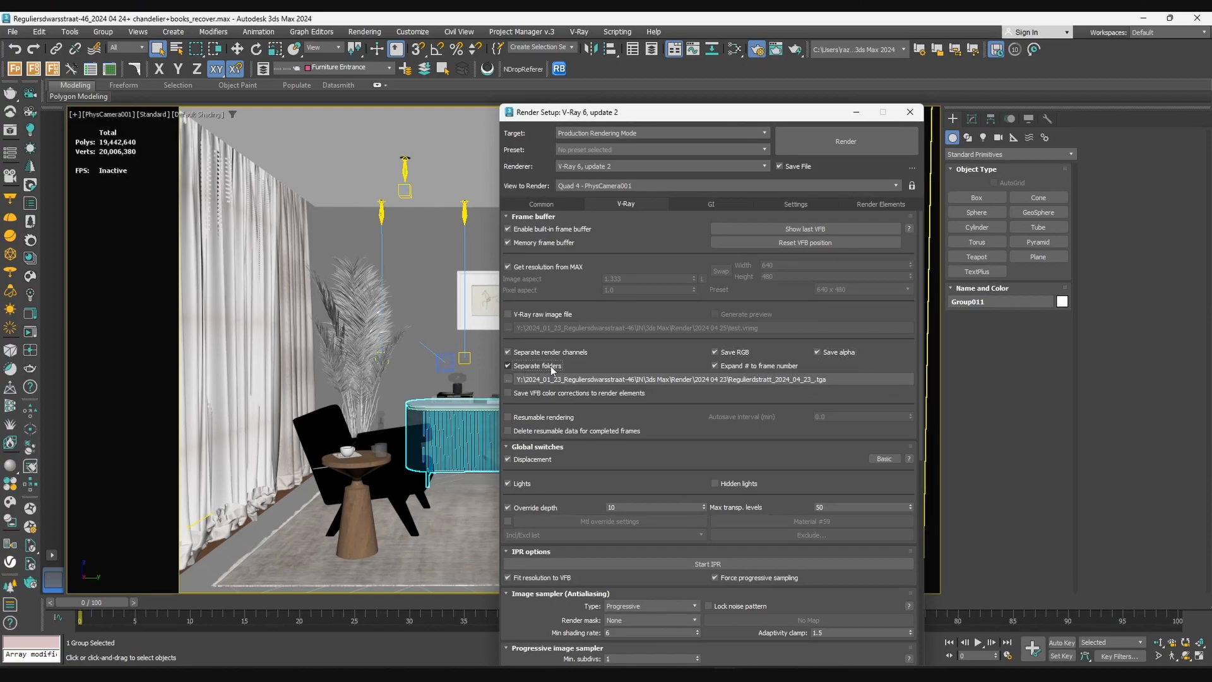
click(875, 203)
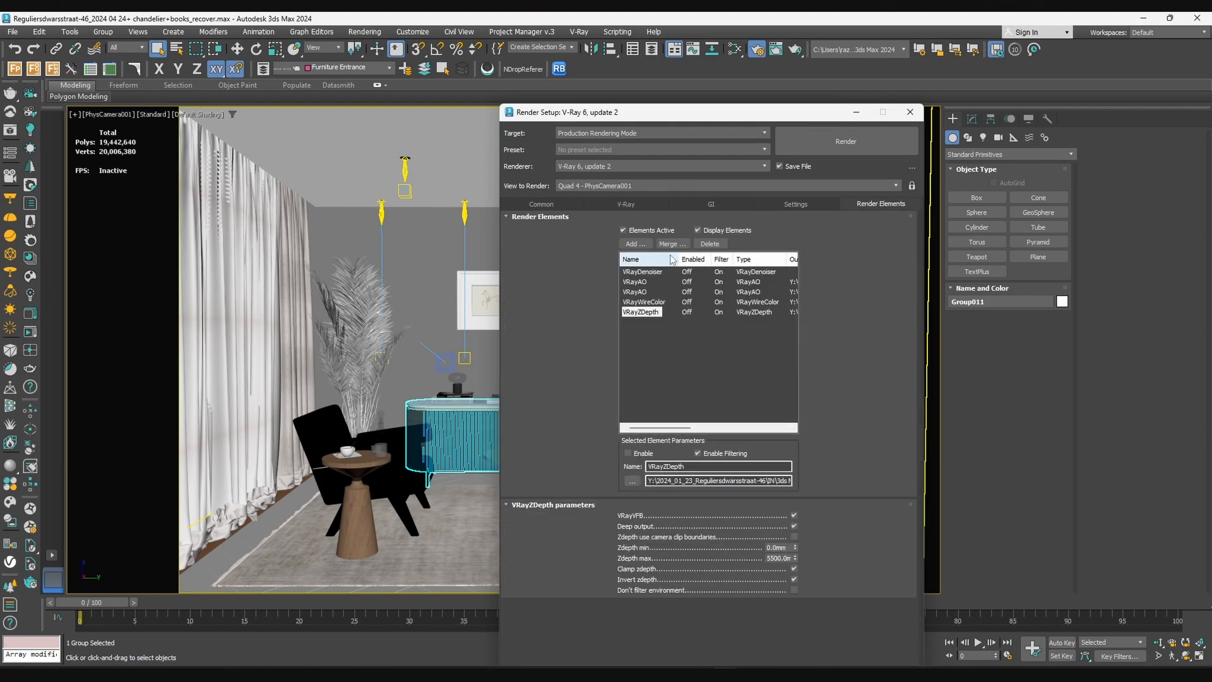
click(633, 204)
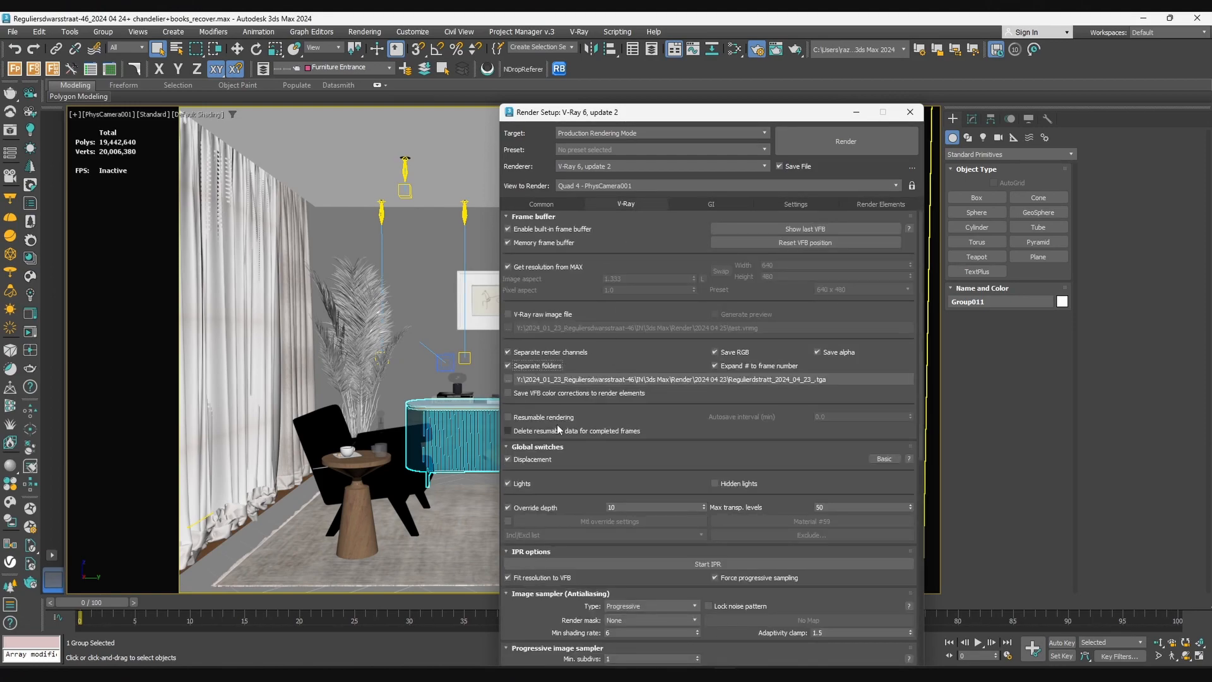
Browse the render channels' save location to the origRGB folder and view its first saved frame in the image viewer
click(508, 378)
drag(282, 31, 850, 96)
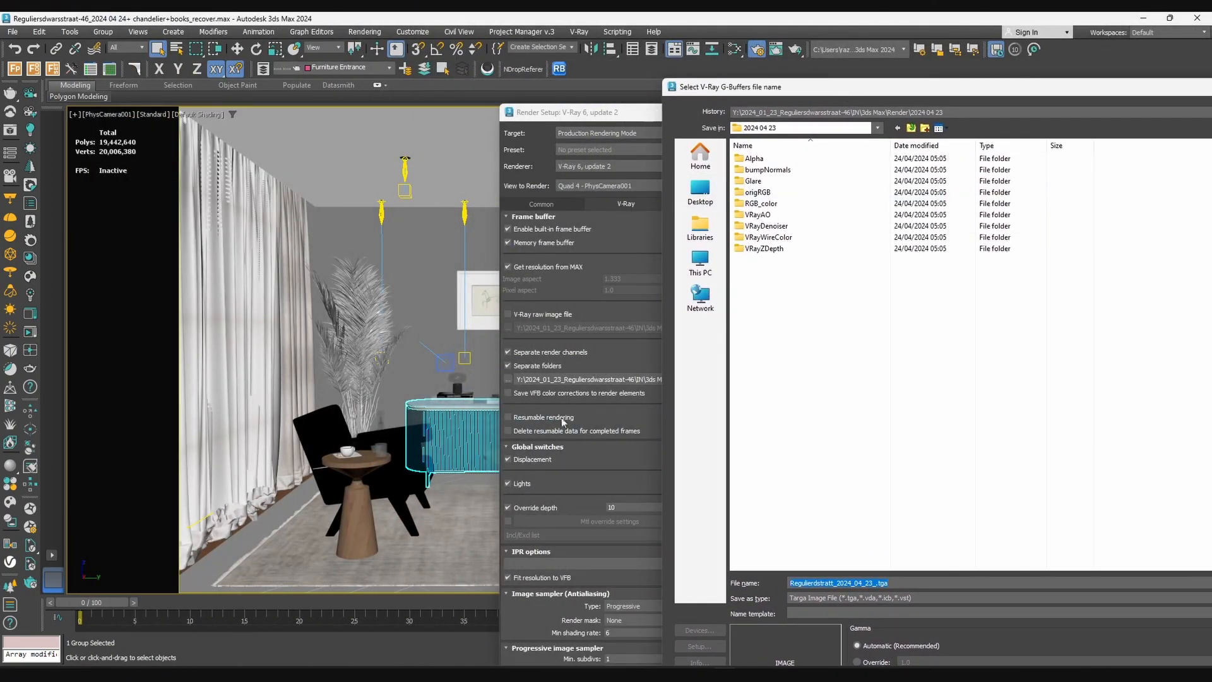
double_click(766, 192)
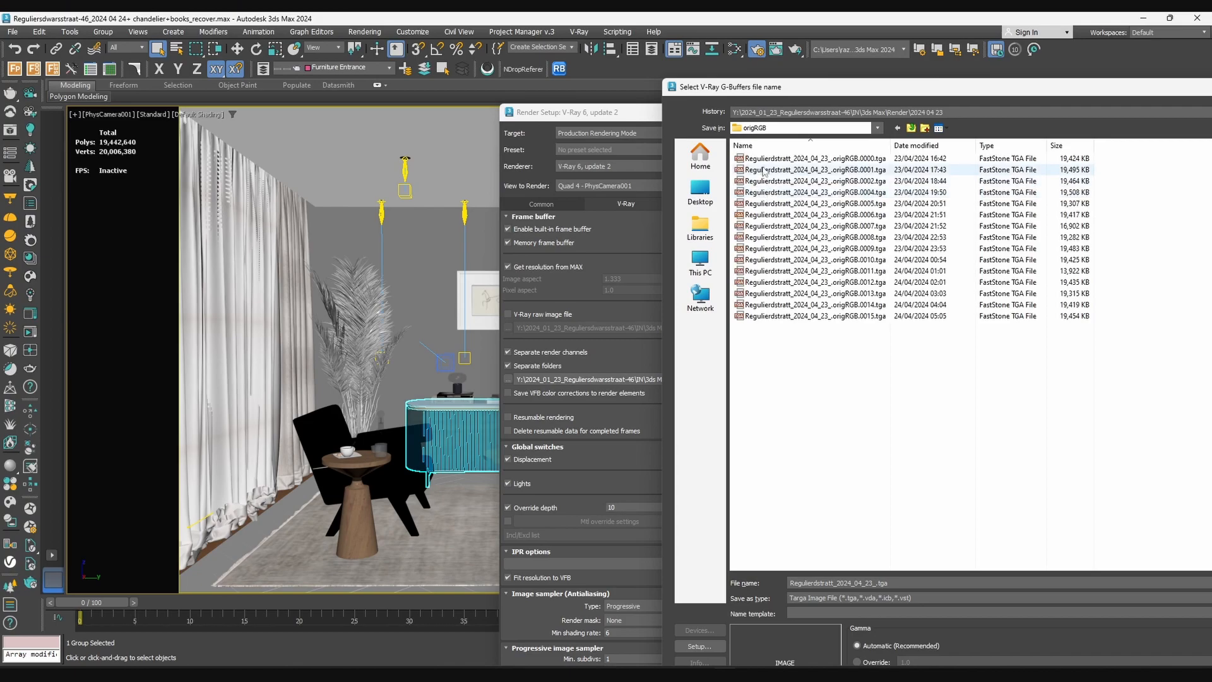
click(765, 169)
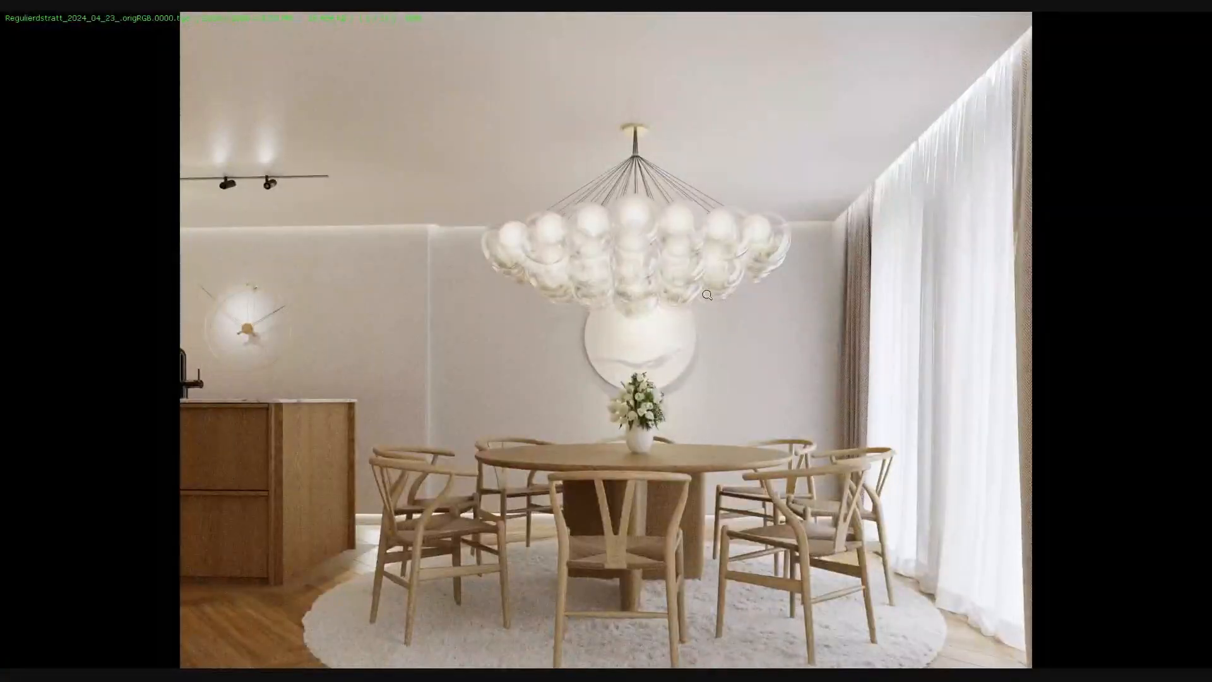
key(Escape)
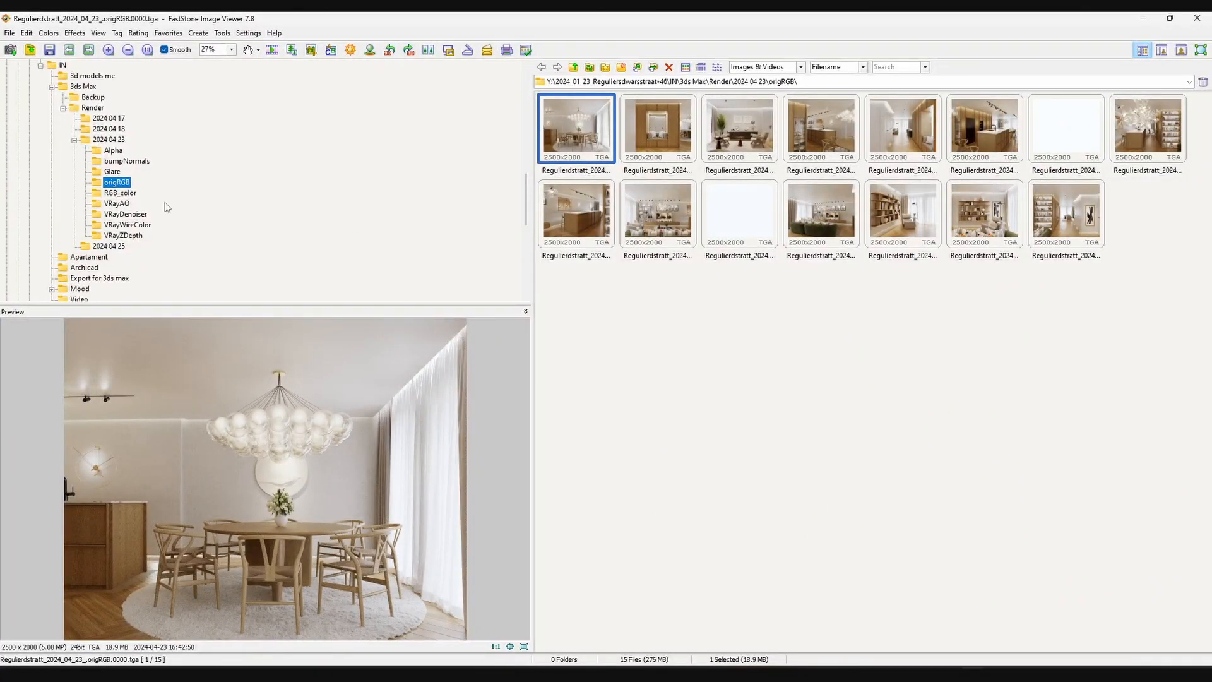
View the first retouched image in the RGB_color folder at full screen and close the full-screen view
click(120, 193)
key(Return)
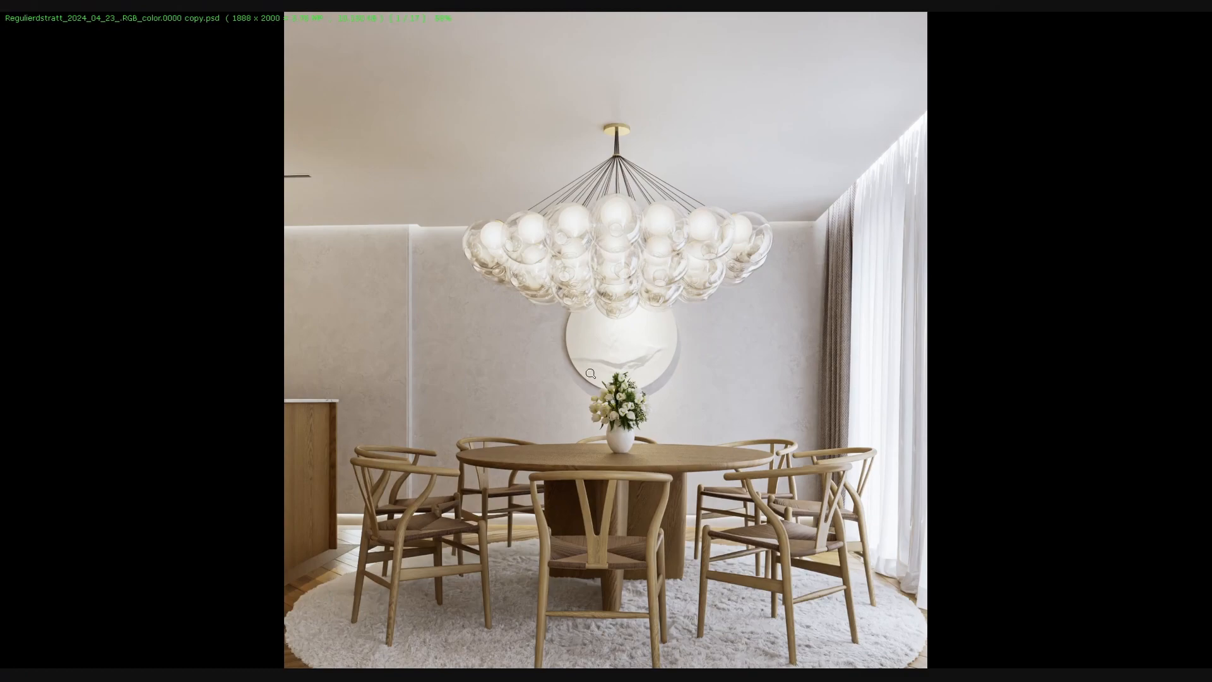
key(Escape)
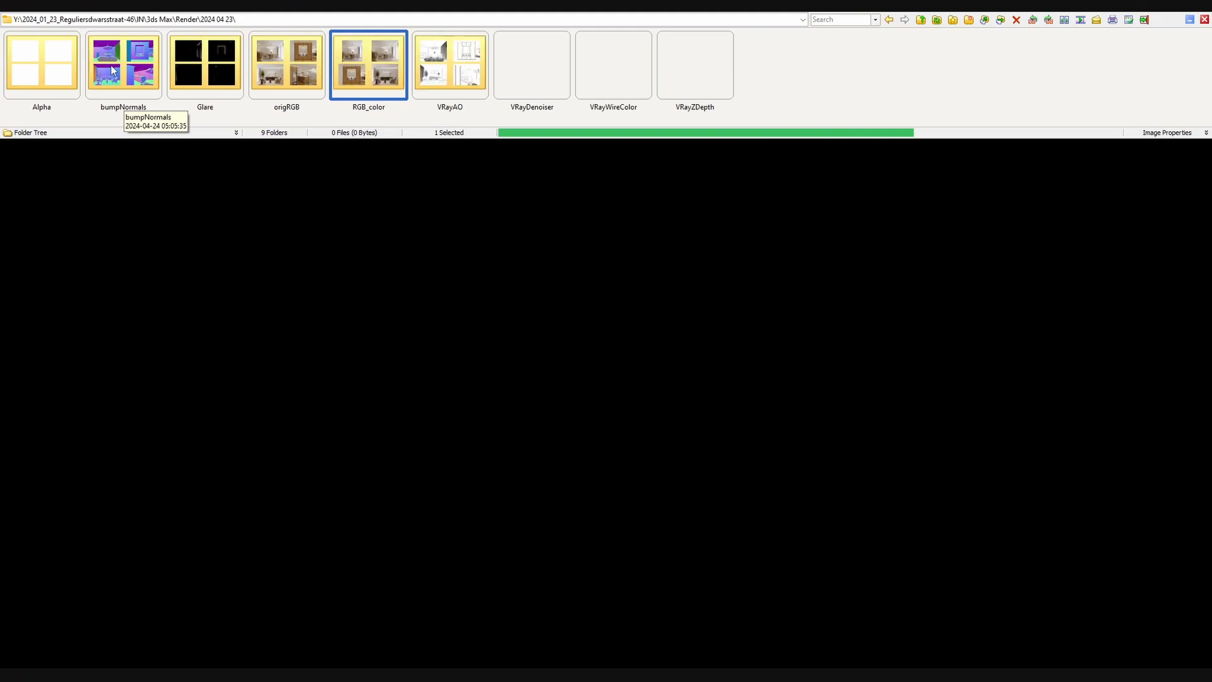
Inspect the saved passes in the render folders, including VRayWireColor and VRayZDepth, and close the image viewer
click(453, 74)
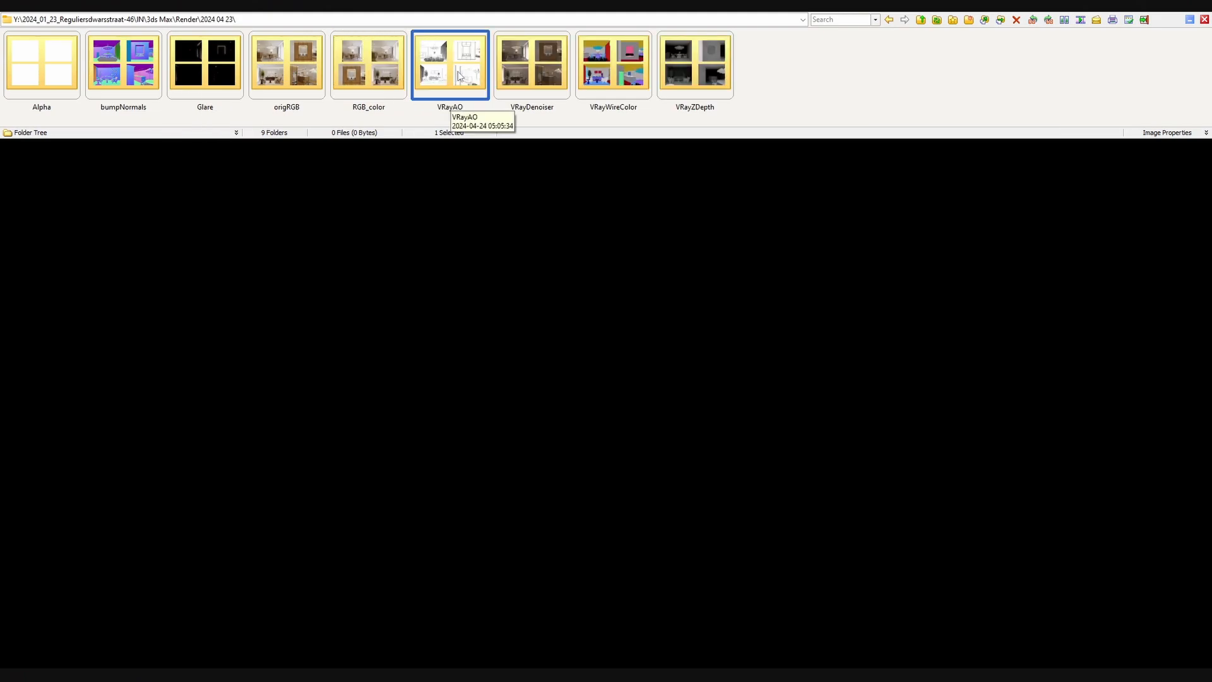
double_click(530, 73)
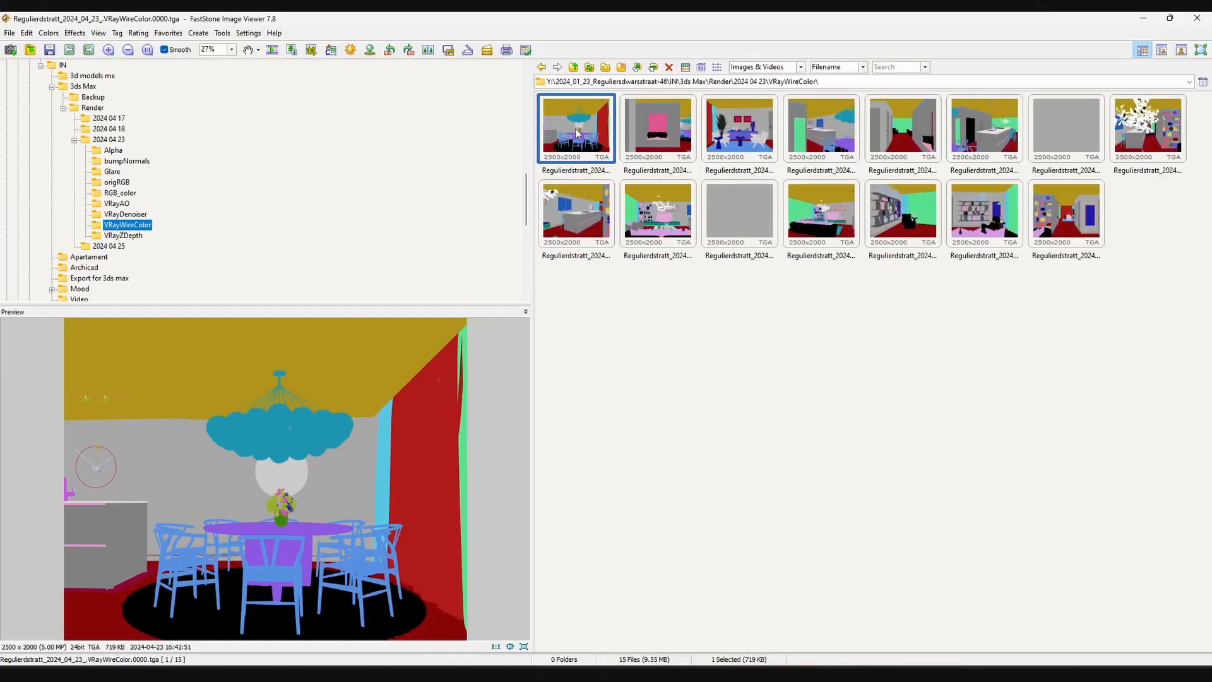
double_click(575, 134)
double_click(598, 372)
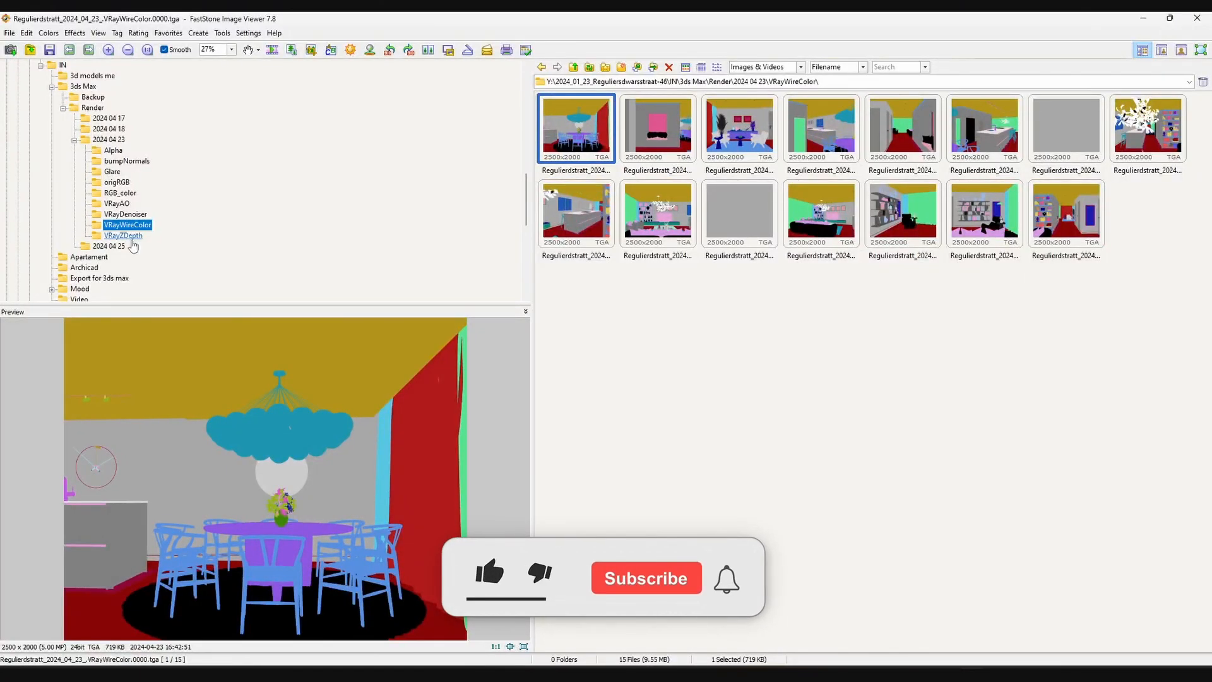
click(126, 237)
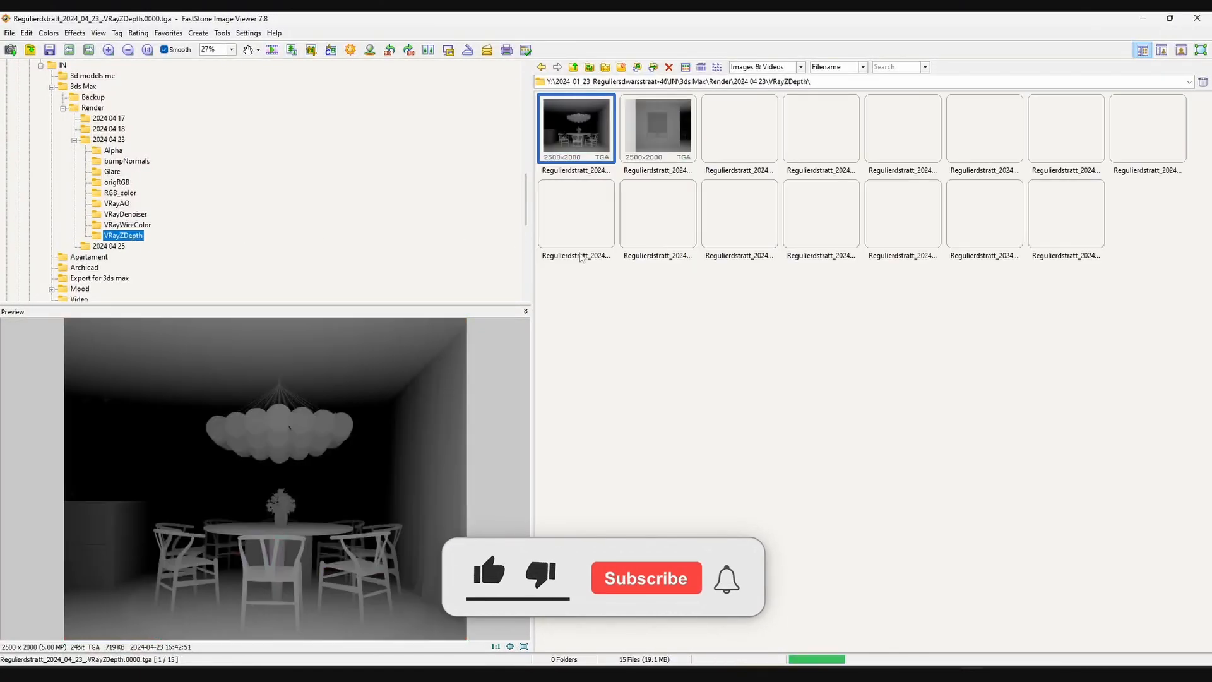
click(1198, 19)
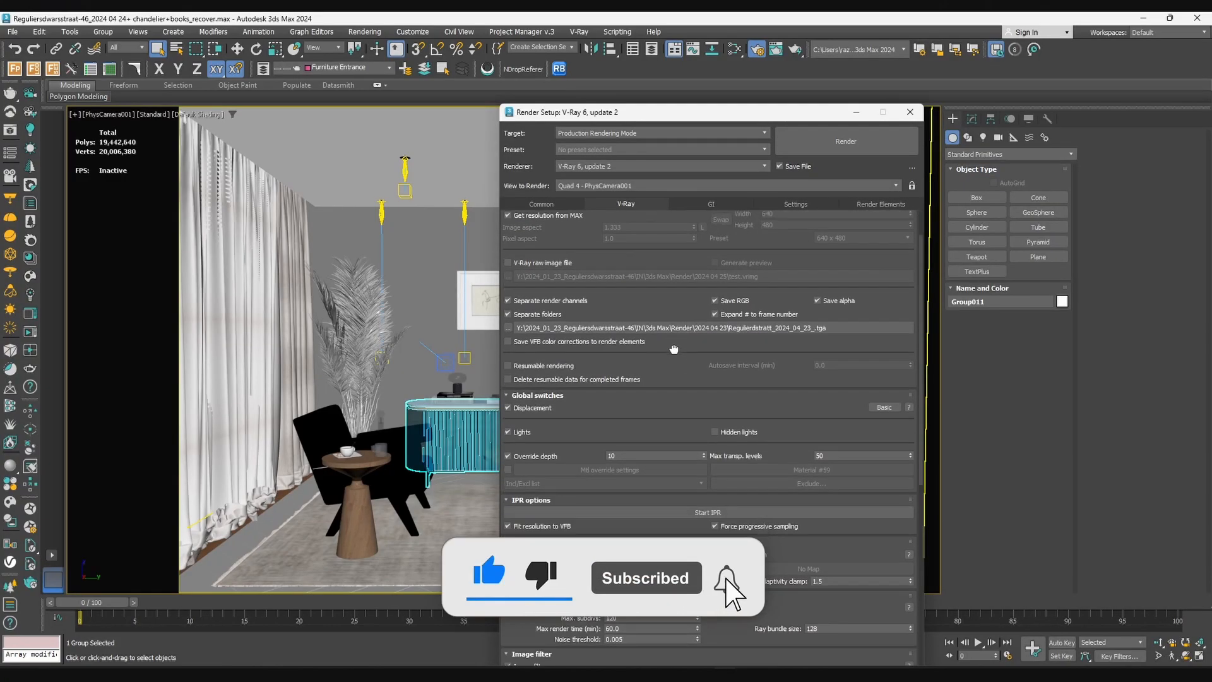
Show the Advanced options of the V-Ray Global switches and return them to Basic mode
scroll(673, 349, down, 3)
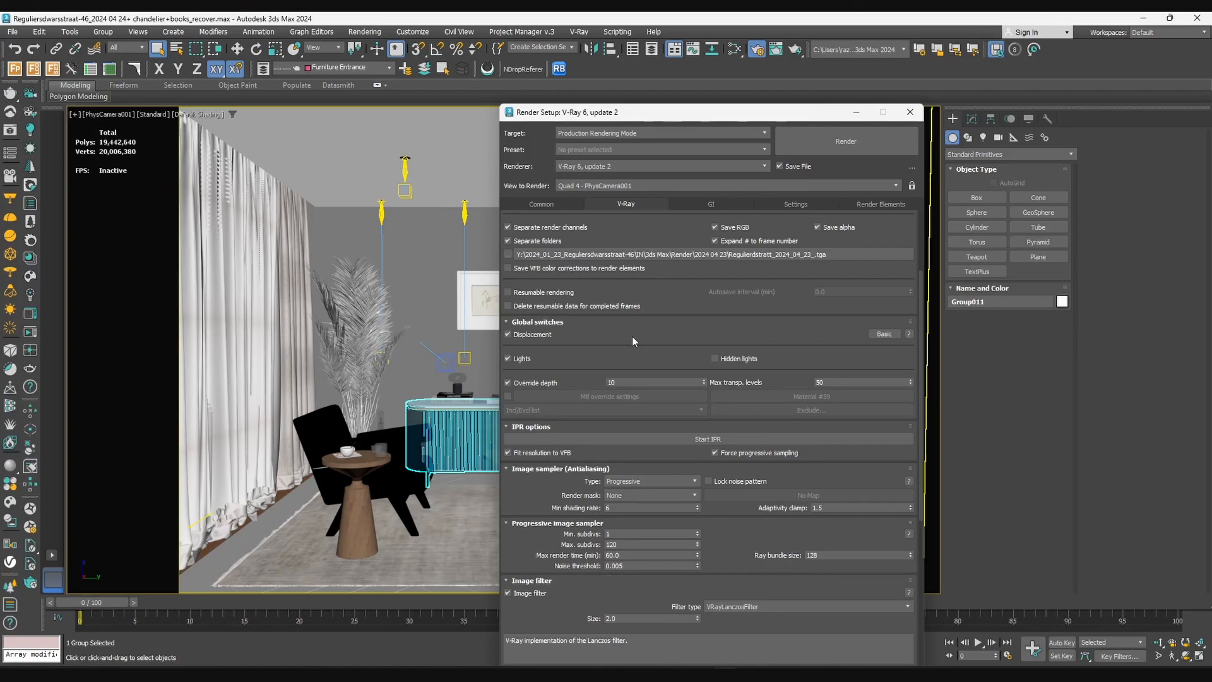
click(884, 334)
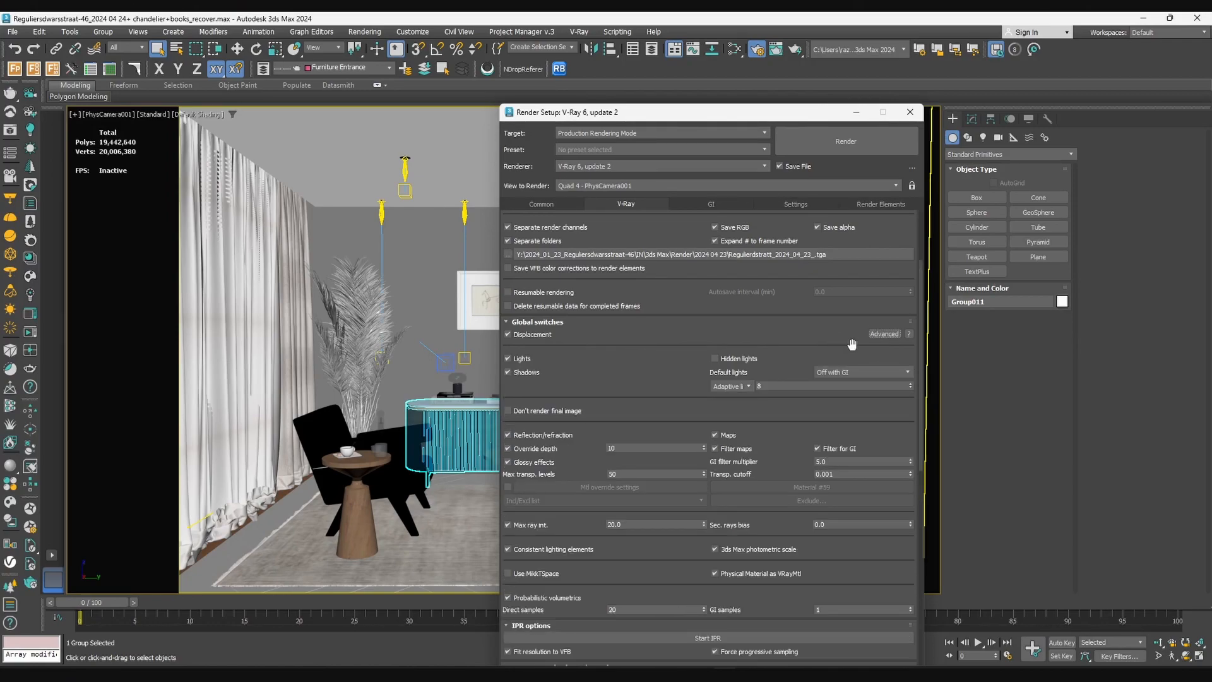
click(885, 335)
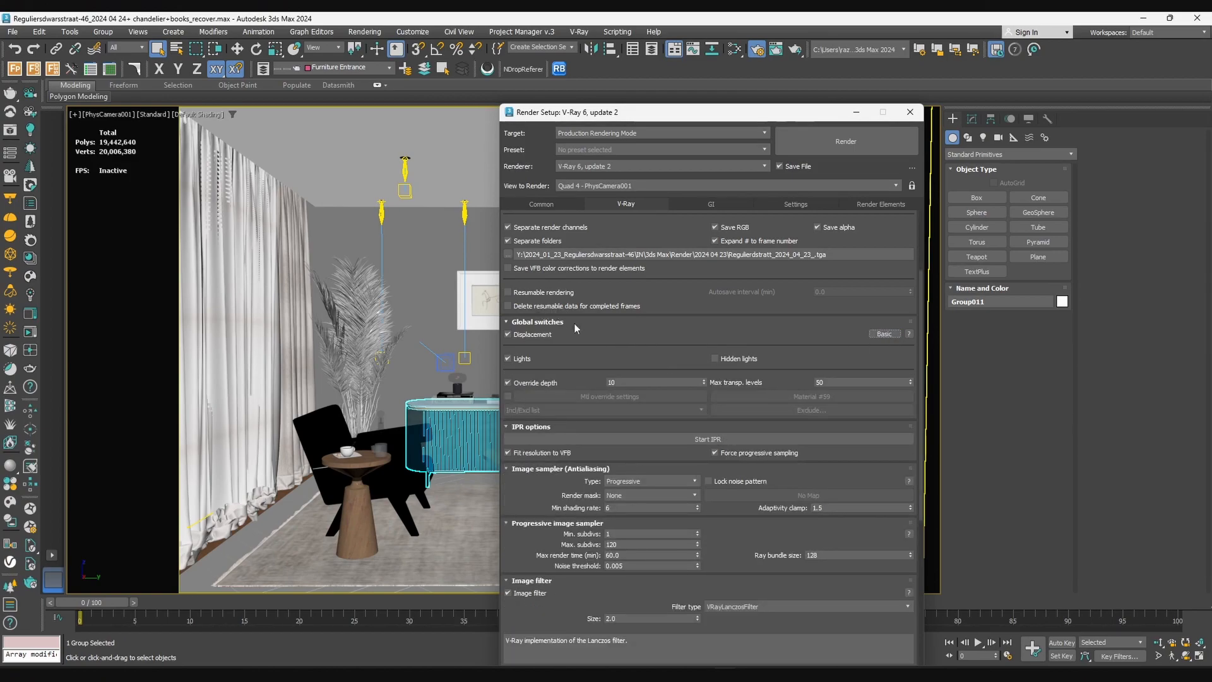
Toggle Displacement off and back on, and enable Hidden lights in the Global switches
click(508, 337)
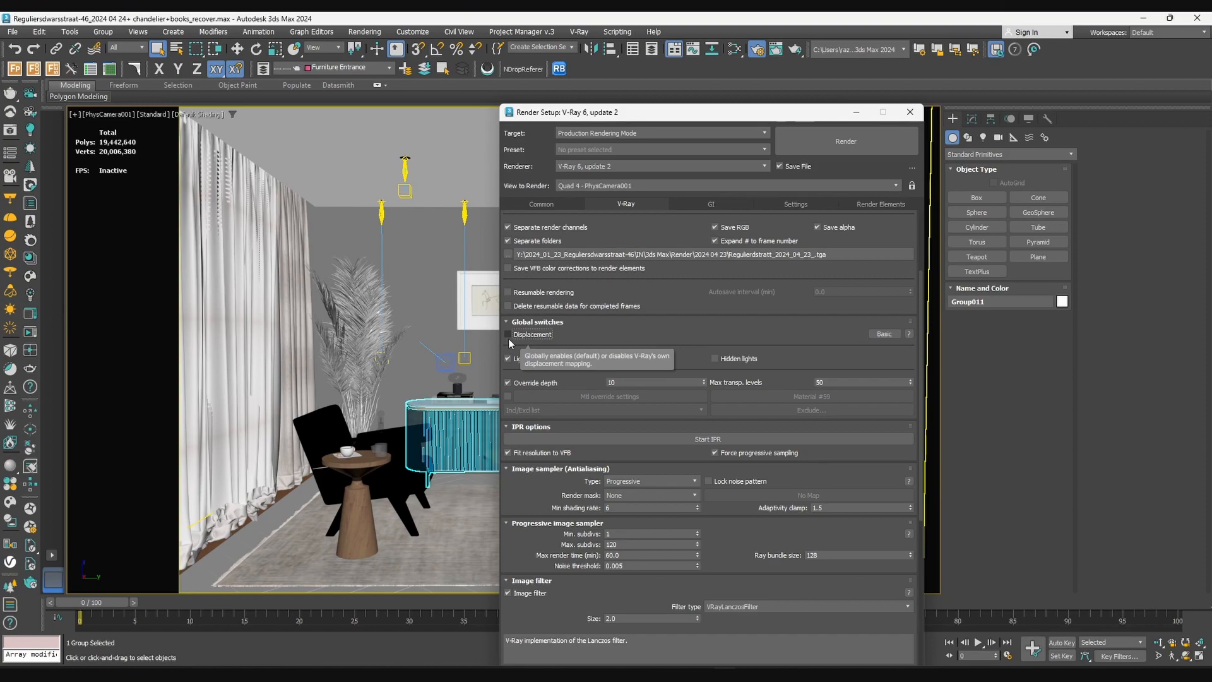
click(509, 337)
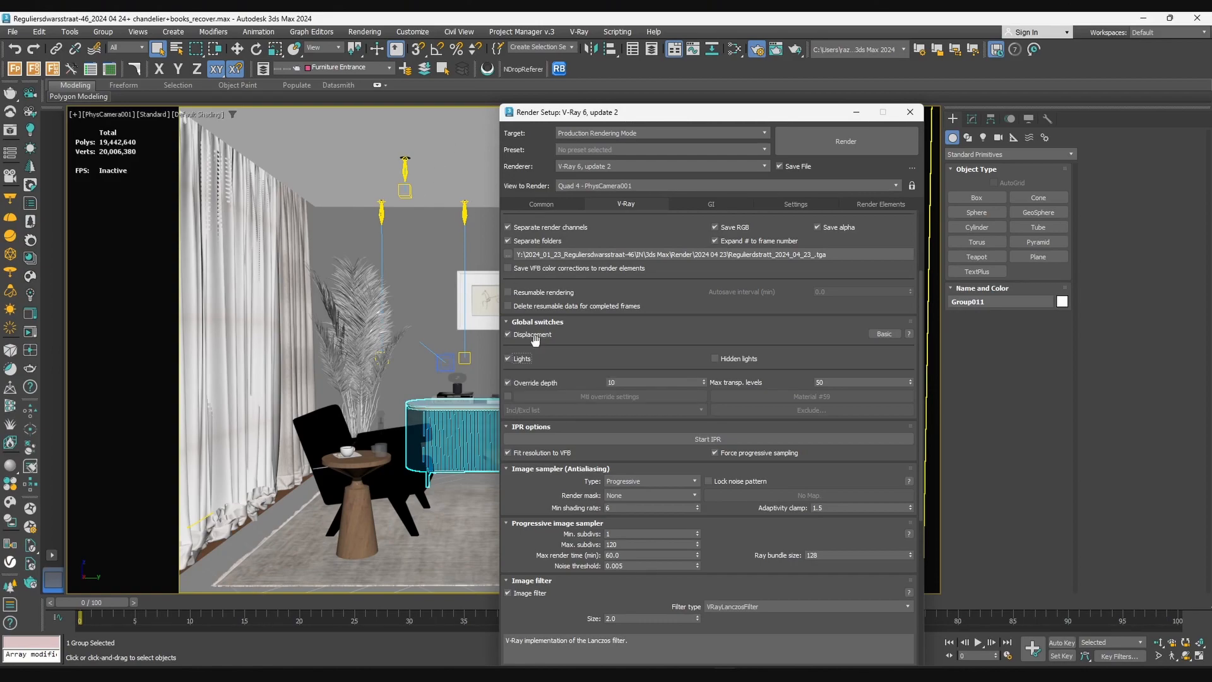
click(728, 359)
click(734, 359)
click(733, 360)
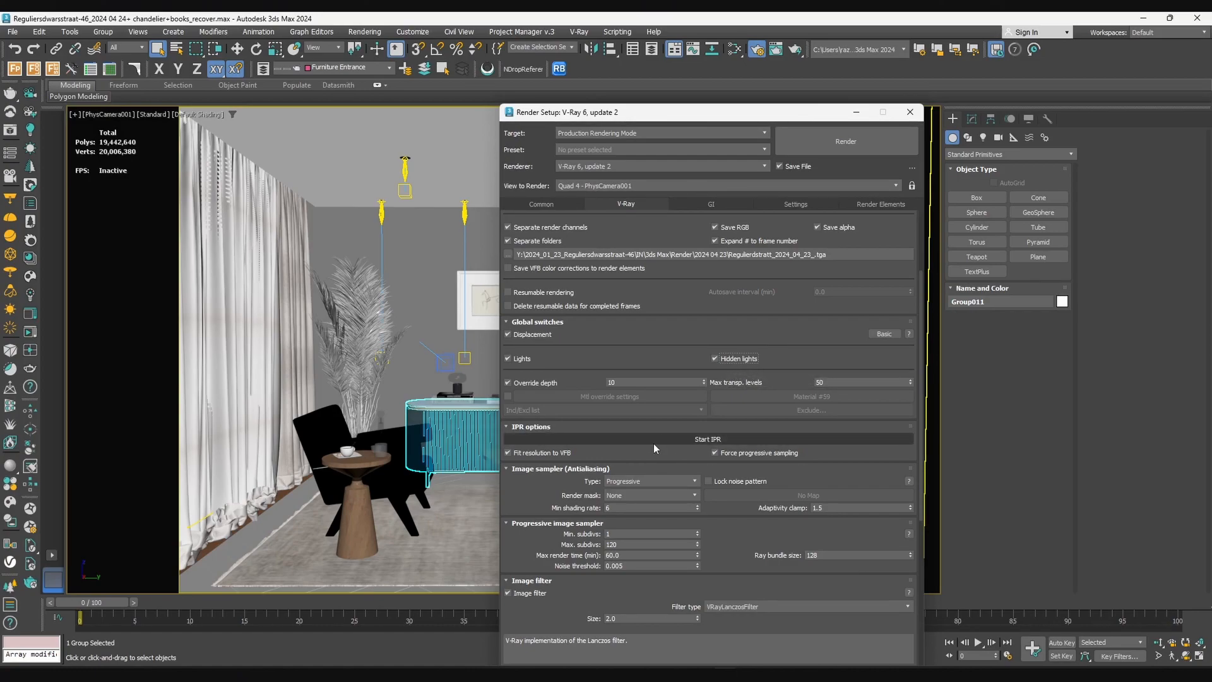
Enable the material override with Material #59, preview it in an interactive render, and close the frame buffer
click(849, 380)
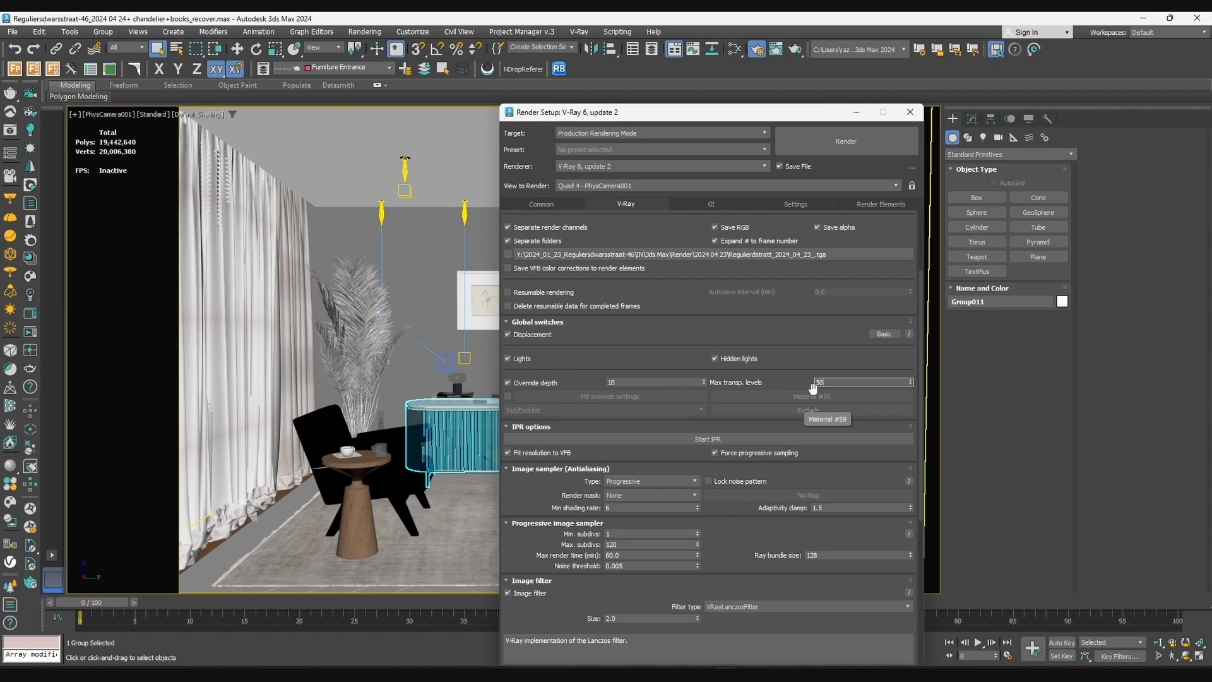
click(508, 396)
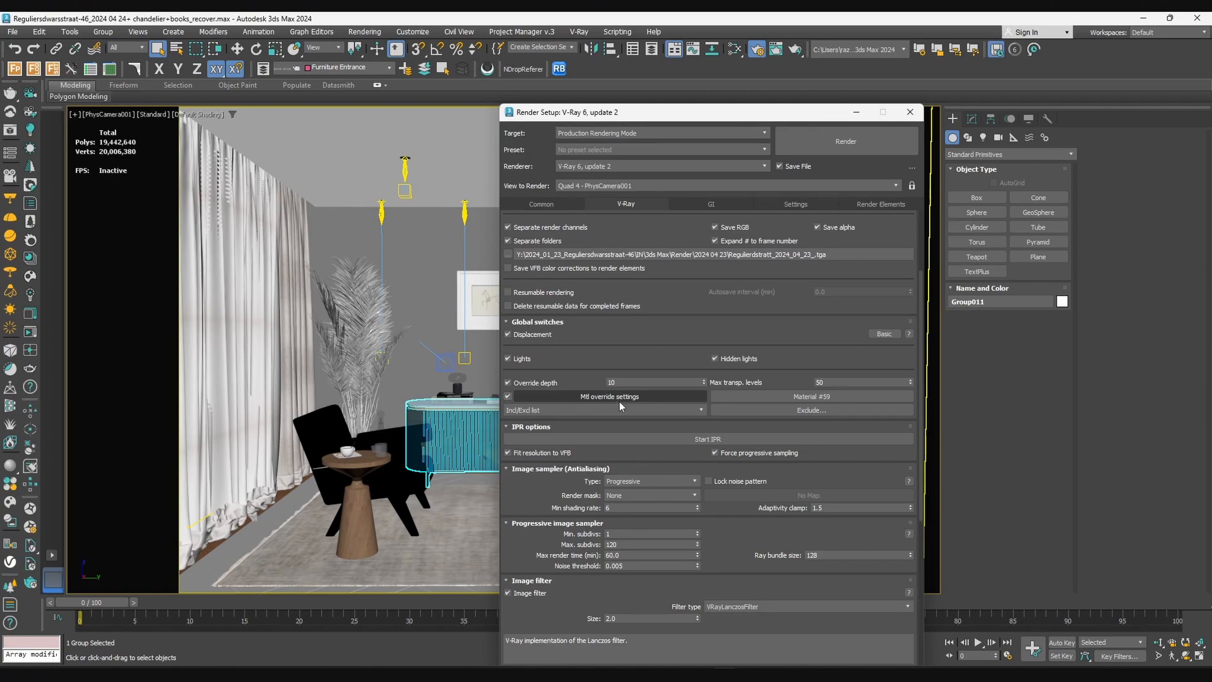
drag(654, 112, 965, 88)
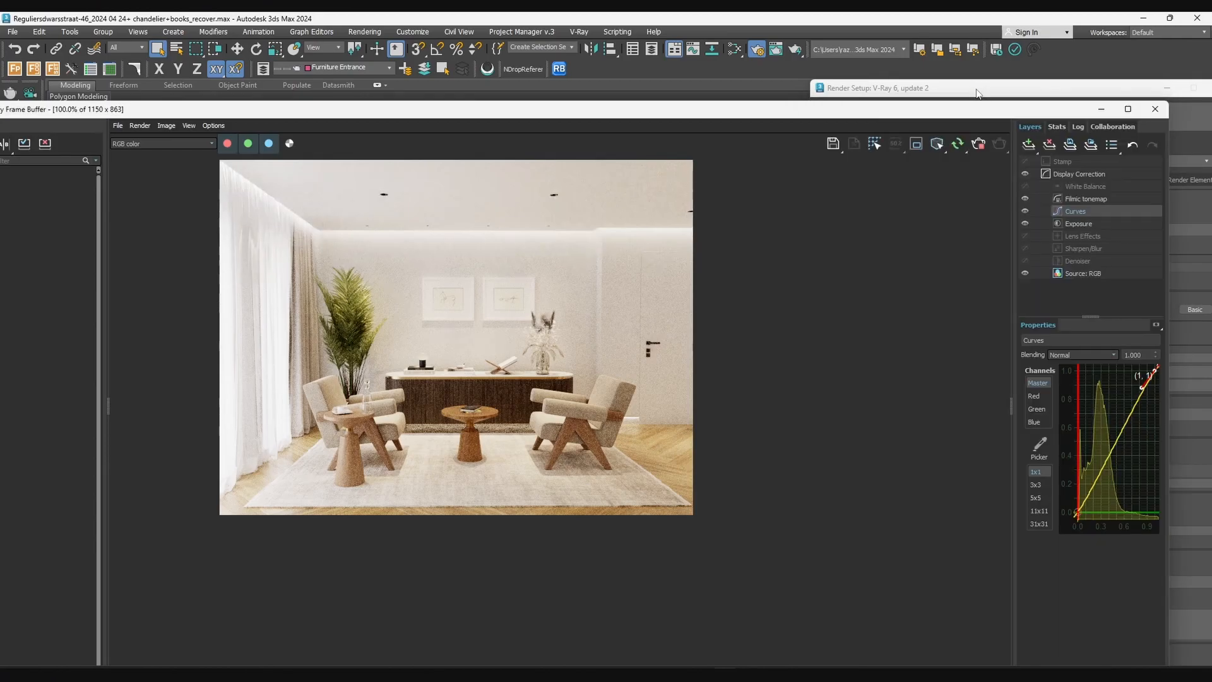
click(976, 89)
drag(976, 92, 928, 95)
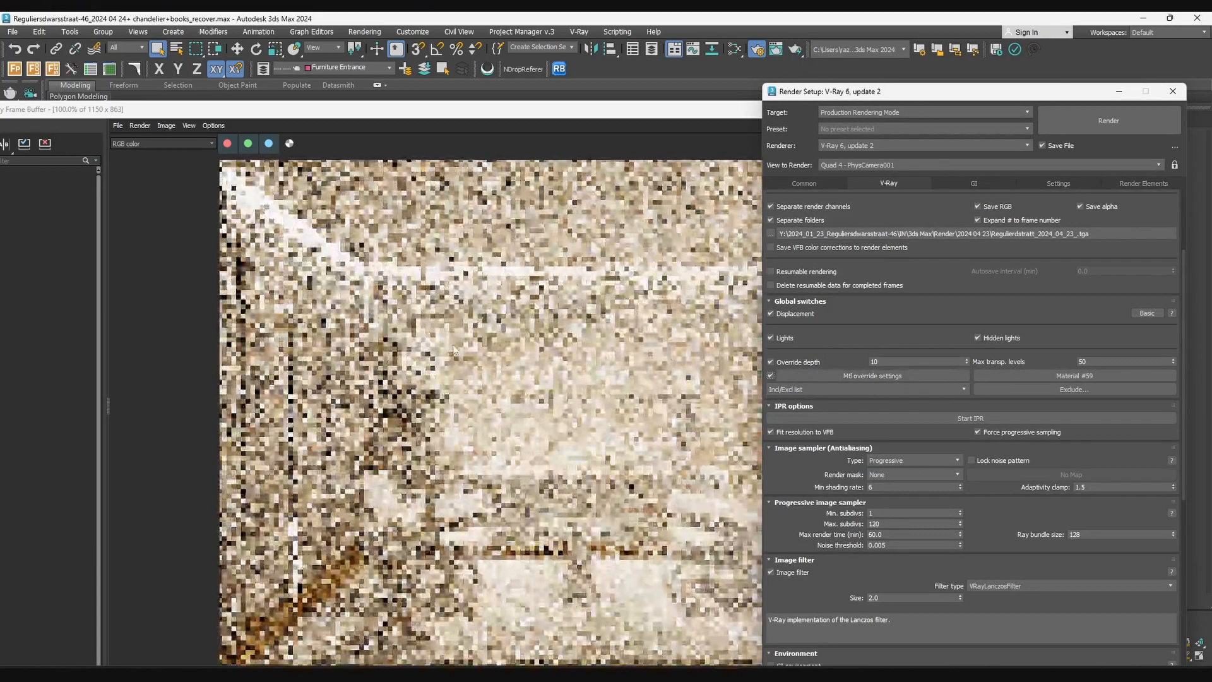
click(493, 481)
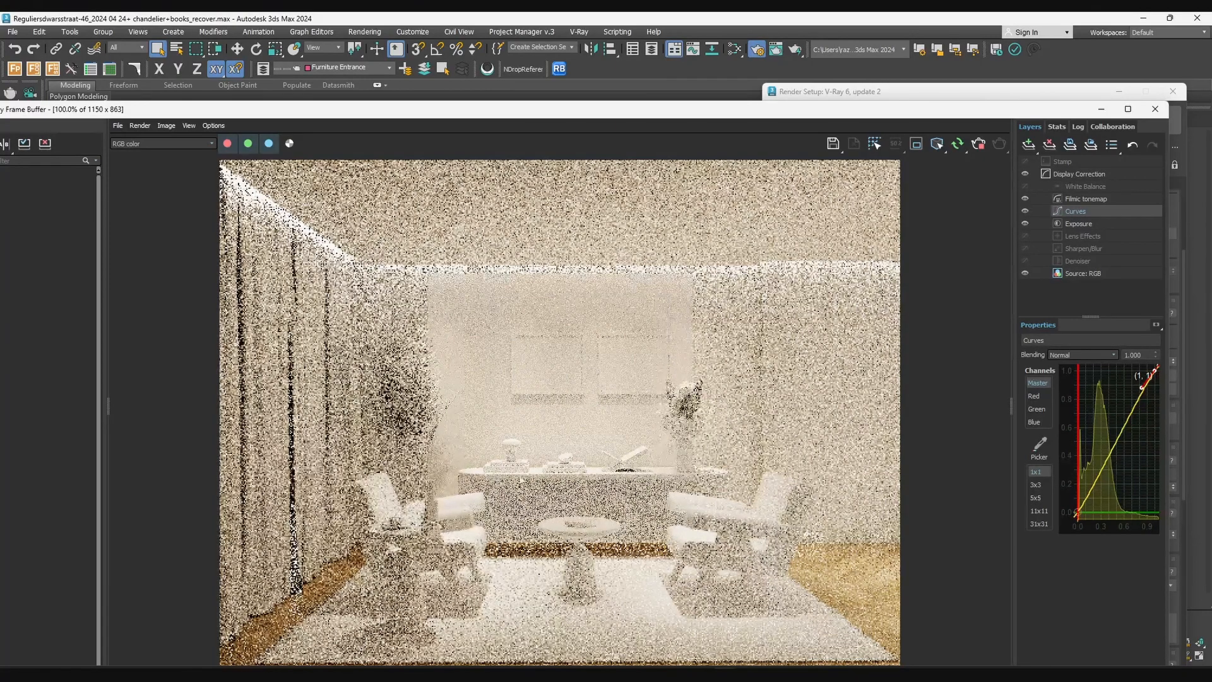
click(1154, 108)
Disable Override depth in the Global switches and try the interactive render from the IPR options
scroll(785, 436, down, 1)
drag(786, 436, 781, 426)
click(960, 372)
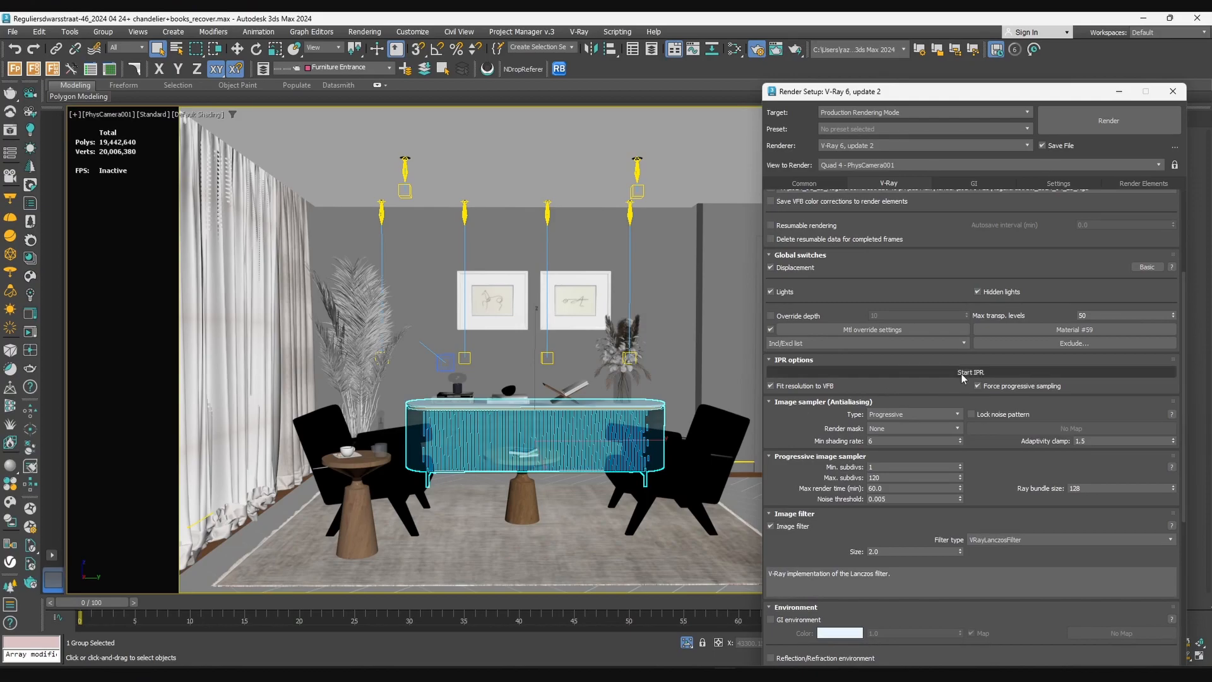
click(959, 144)
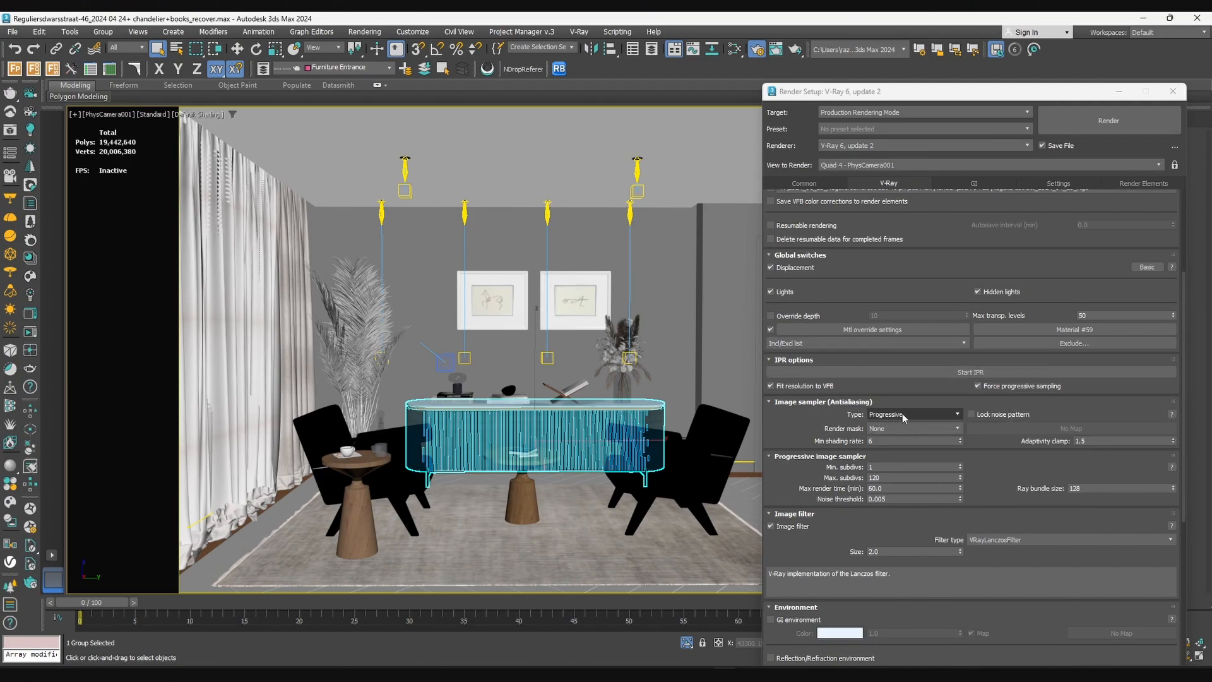
Set the image sampler type to Bucket, run a test render to inspect the buckets, and close the frame buffer
scroll(841, 361, down, 1)
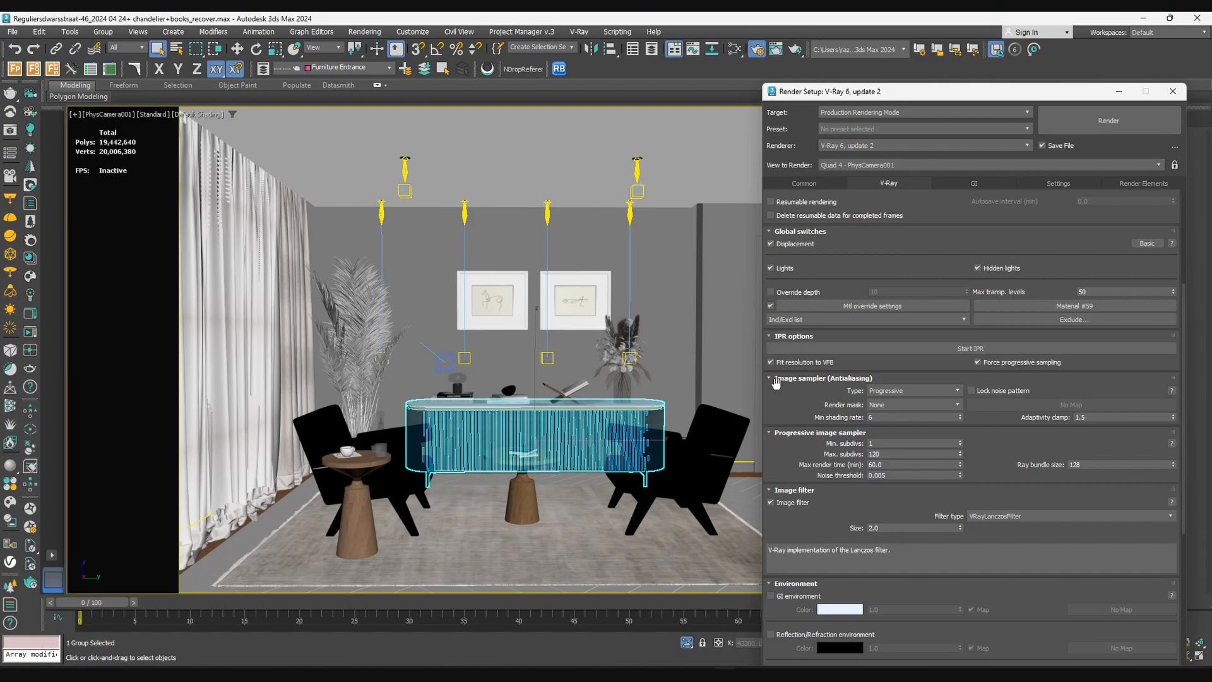
click(890, 390)
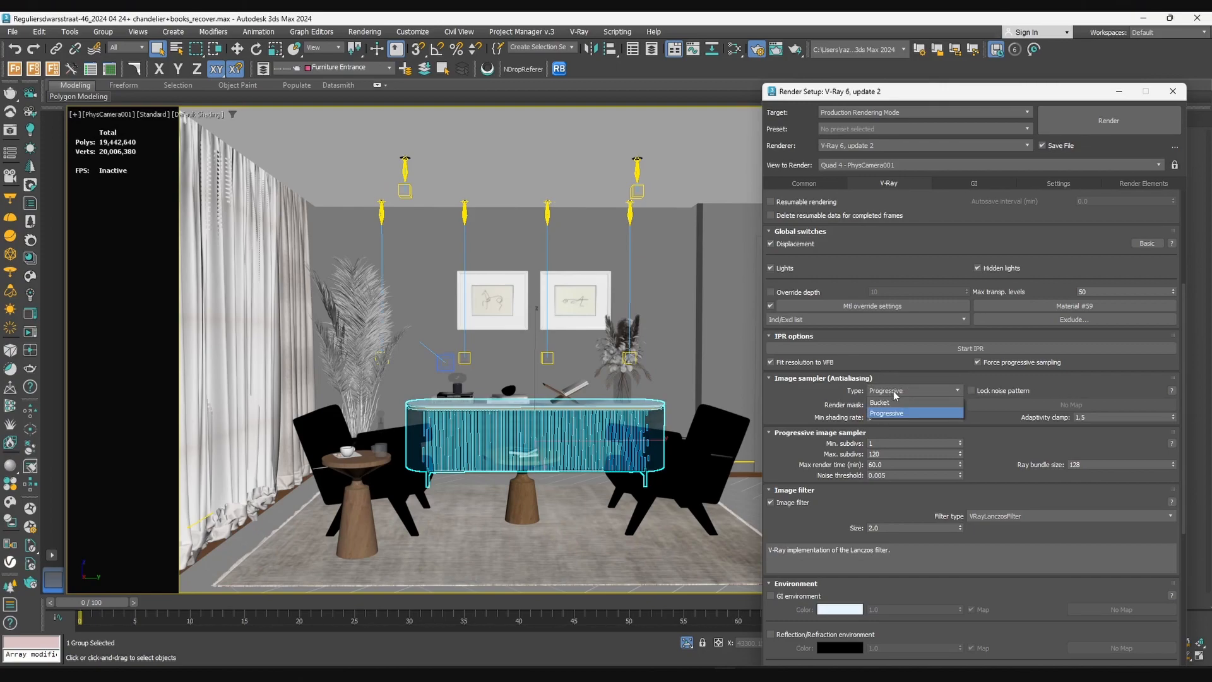
click(892, 402)
key(shift+q)
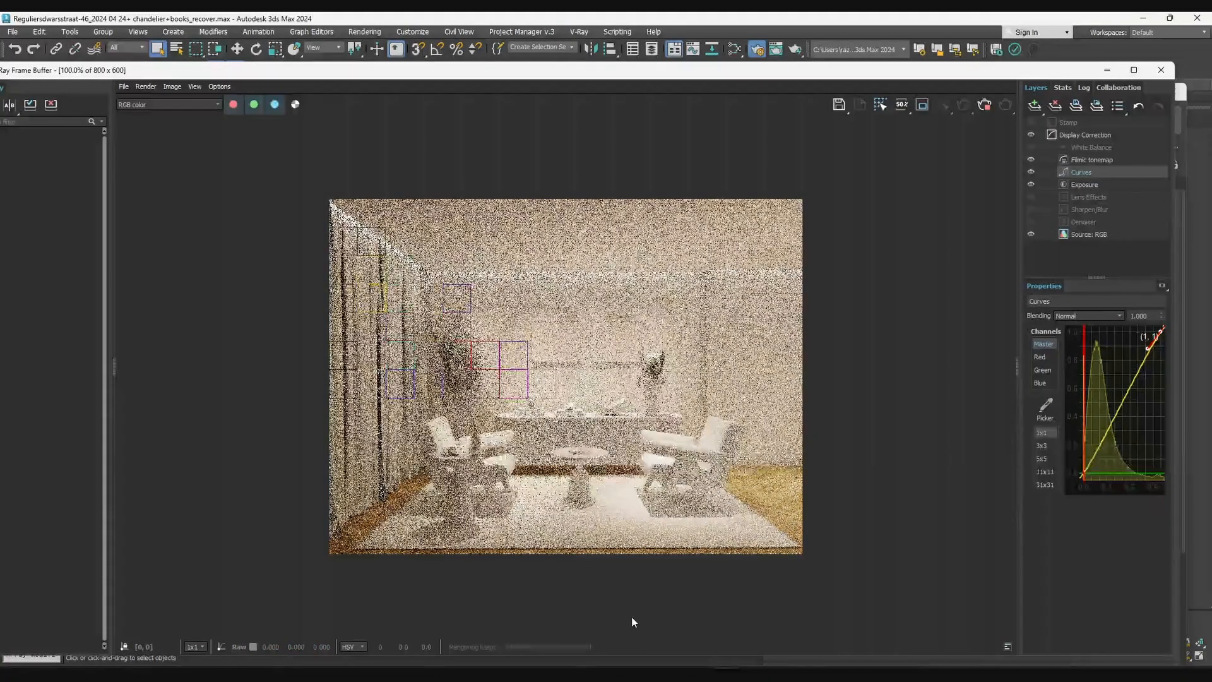
scroll(496, 354, up, 2)
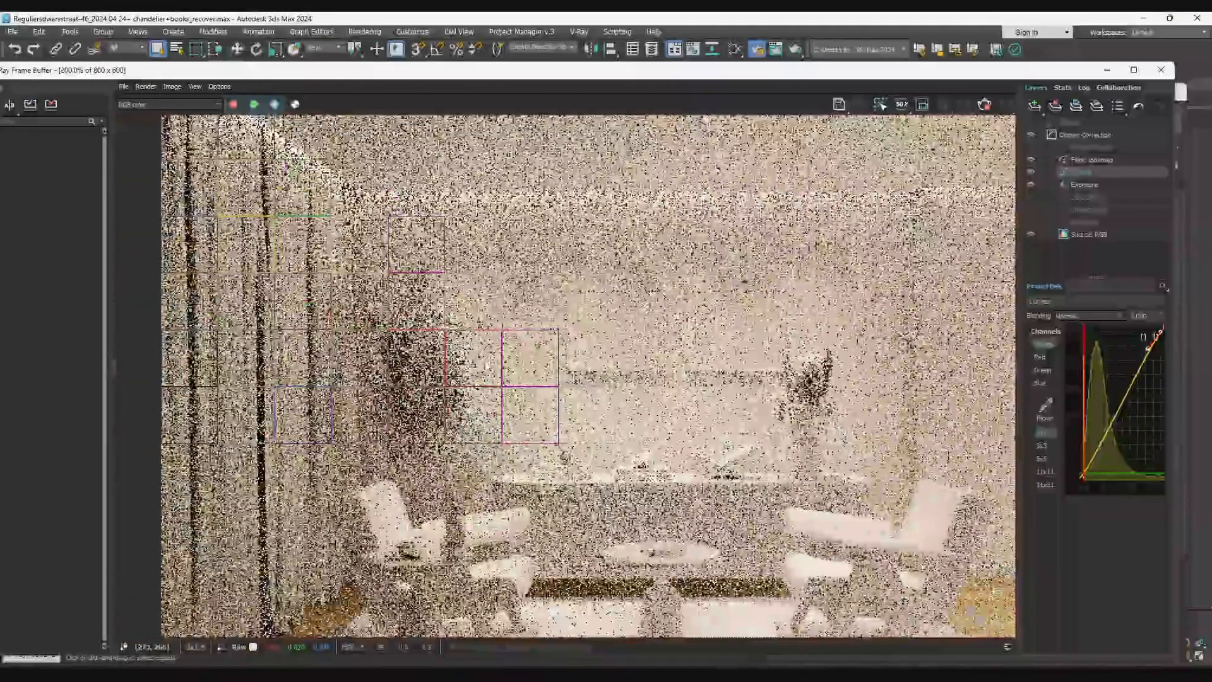
scroll(486, 365, down, 2)
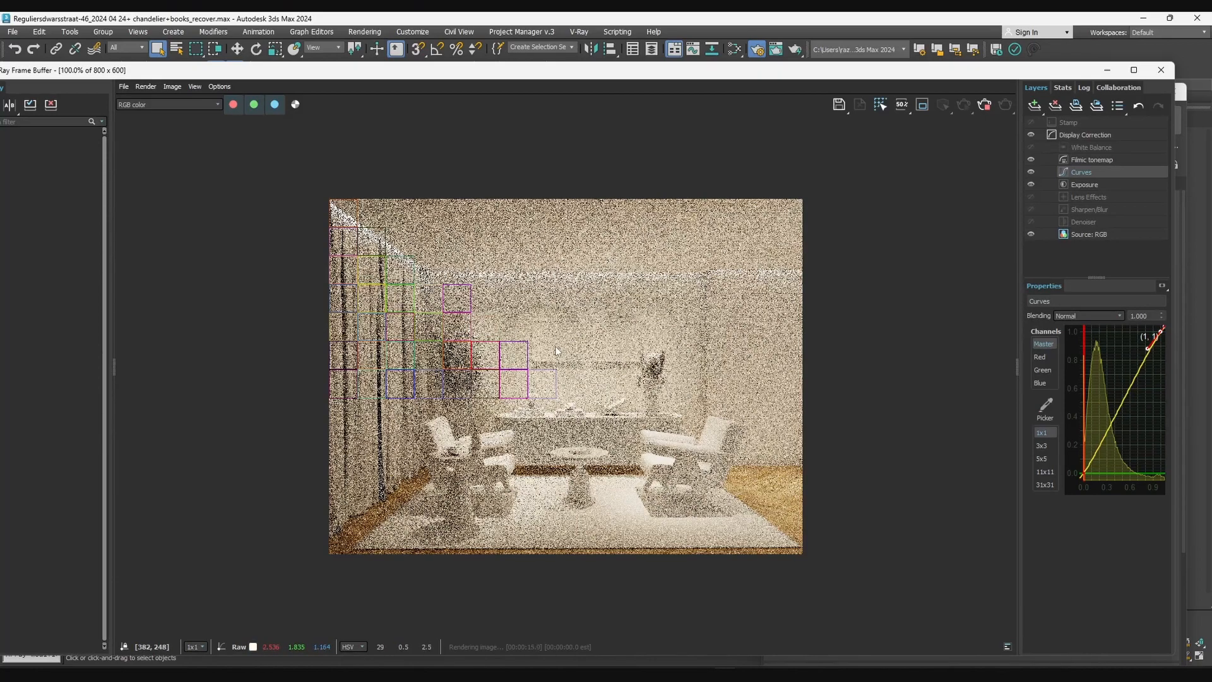
click(1161, 71)
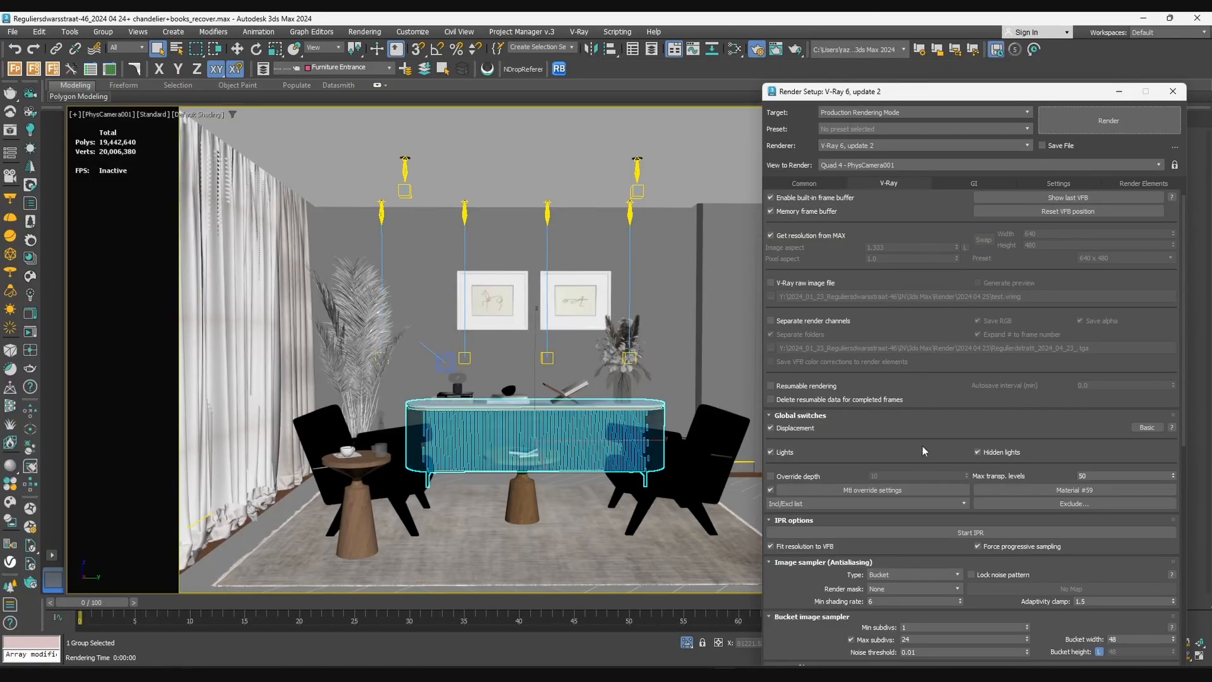
Set the image sampler type back to Progressive
click(913, 574)
click(897, 593)
scroll(944, 504, down, 3)
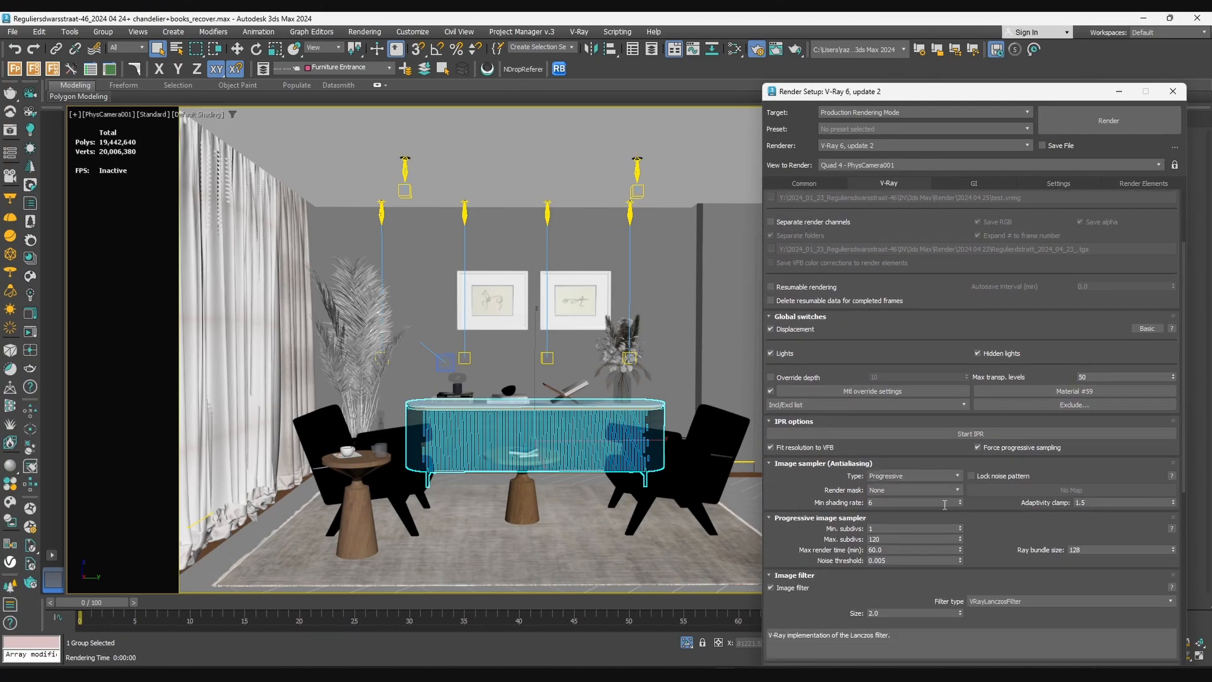
Look through the render mask options and set the mask to Texture
click(919, 490)
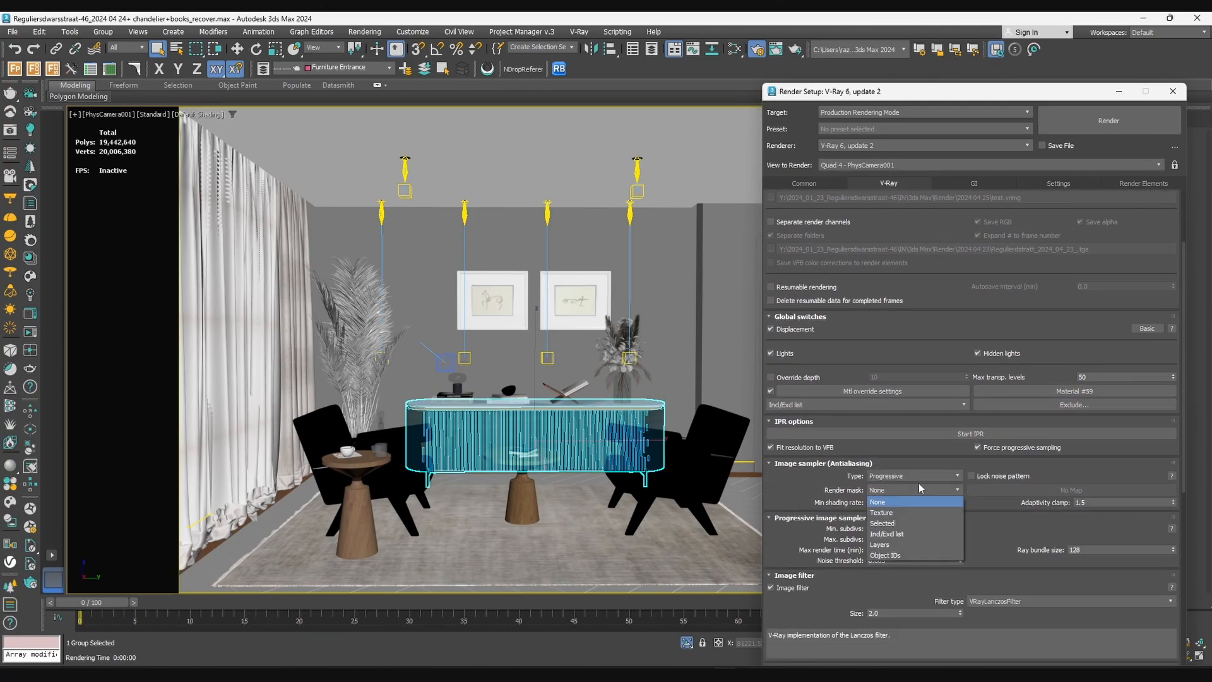
click(890, 491)
click(900, 490)
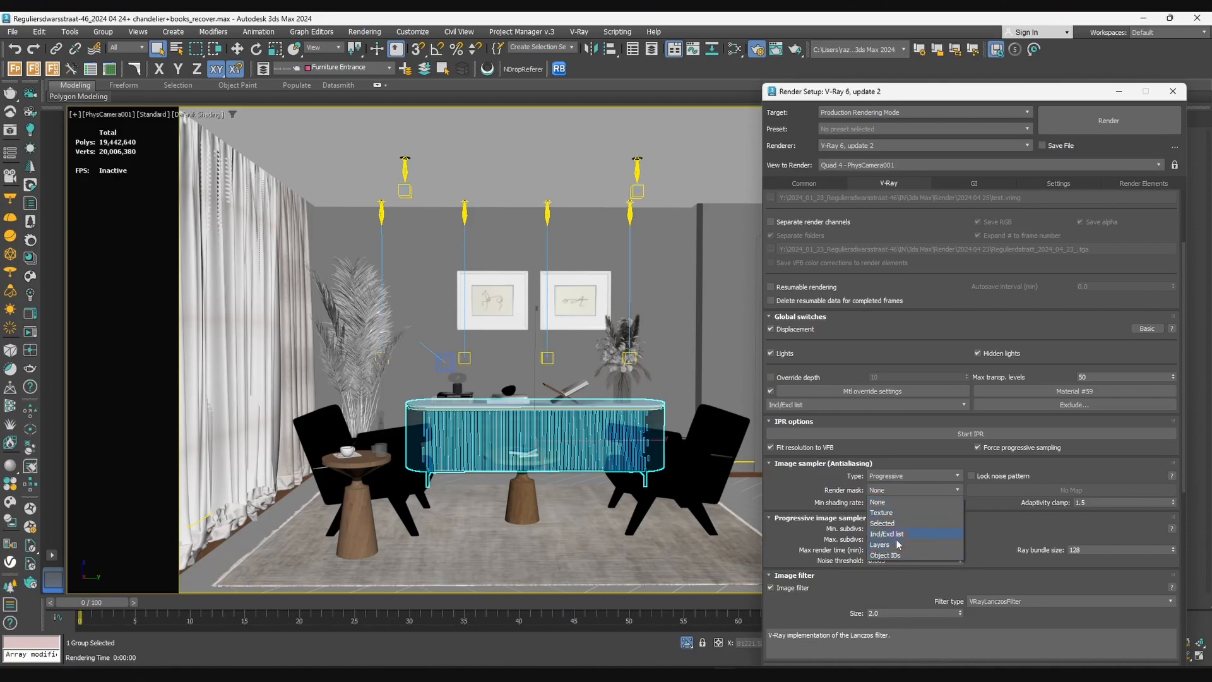
click(895, 513)
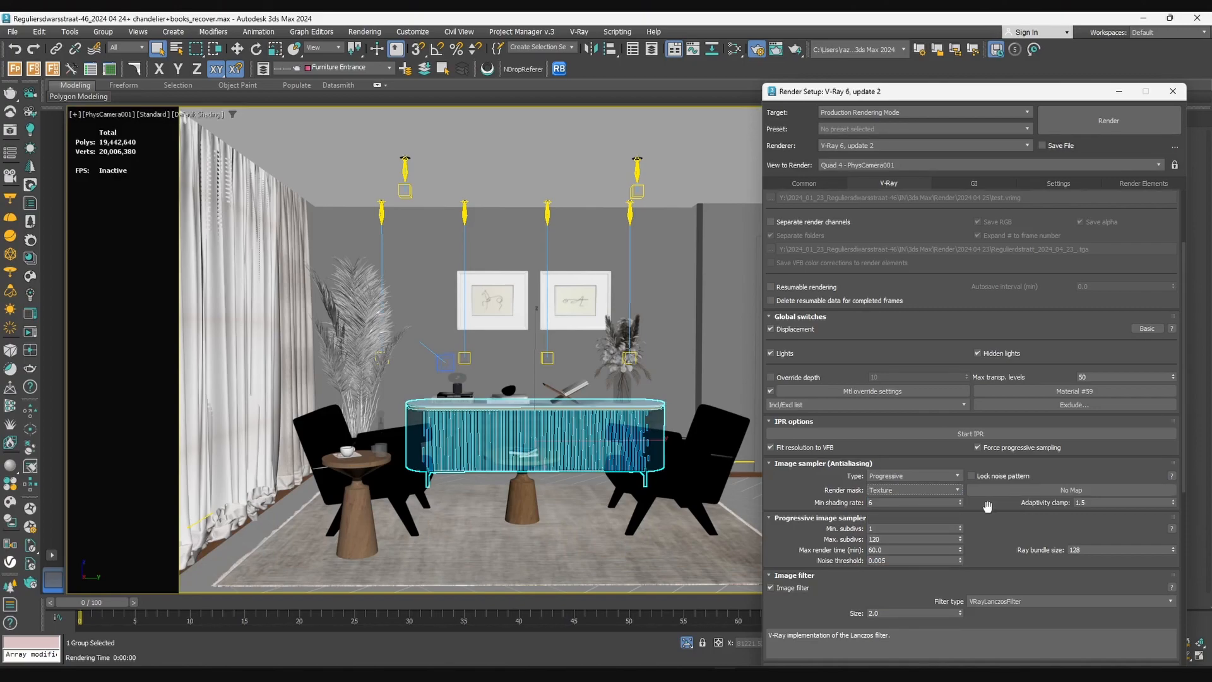
Set the render mask to Selected with the cabinet selected, and render the camera view
click(919, 490)
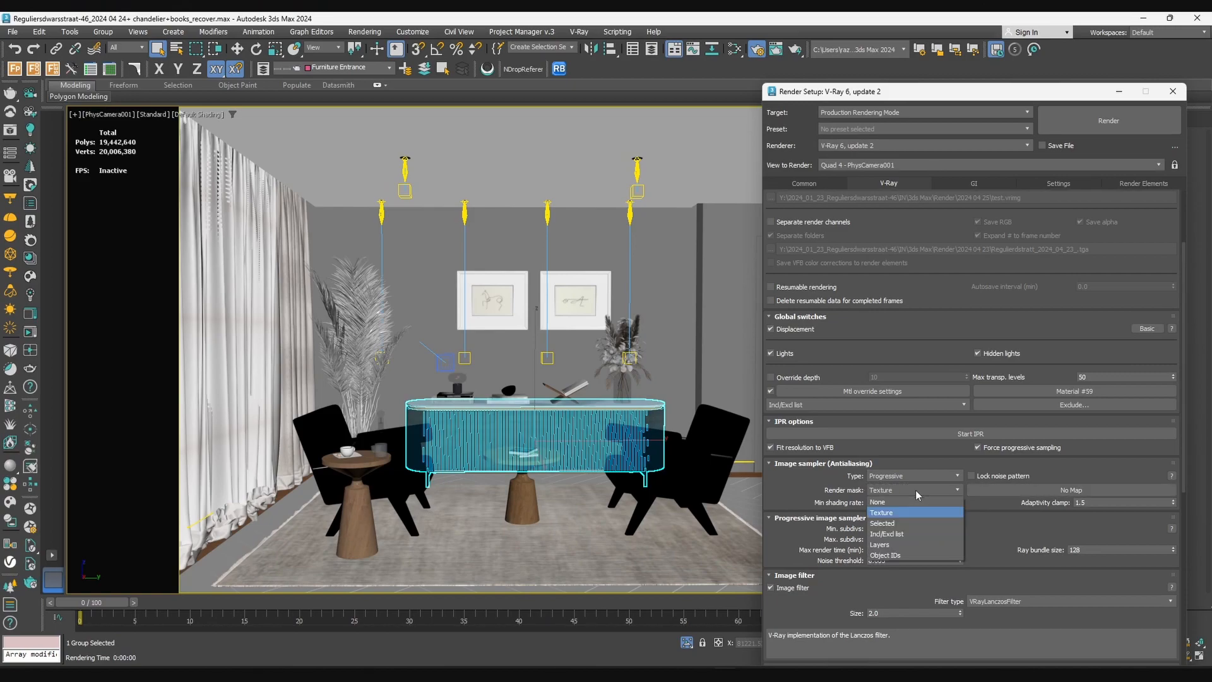
click(527, 437)
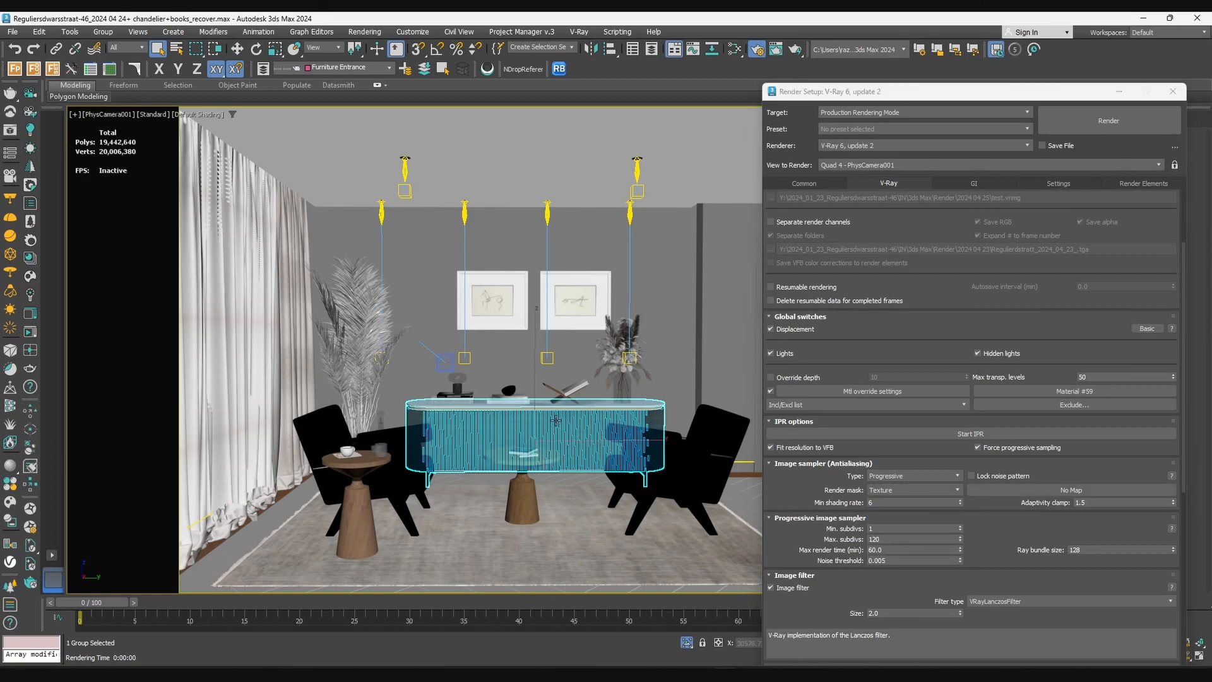
click(891, 492)
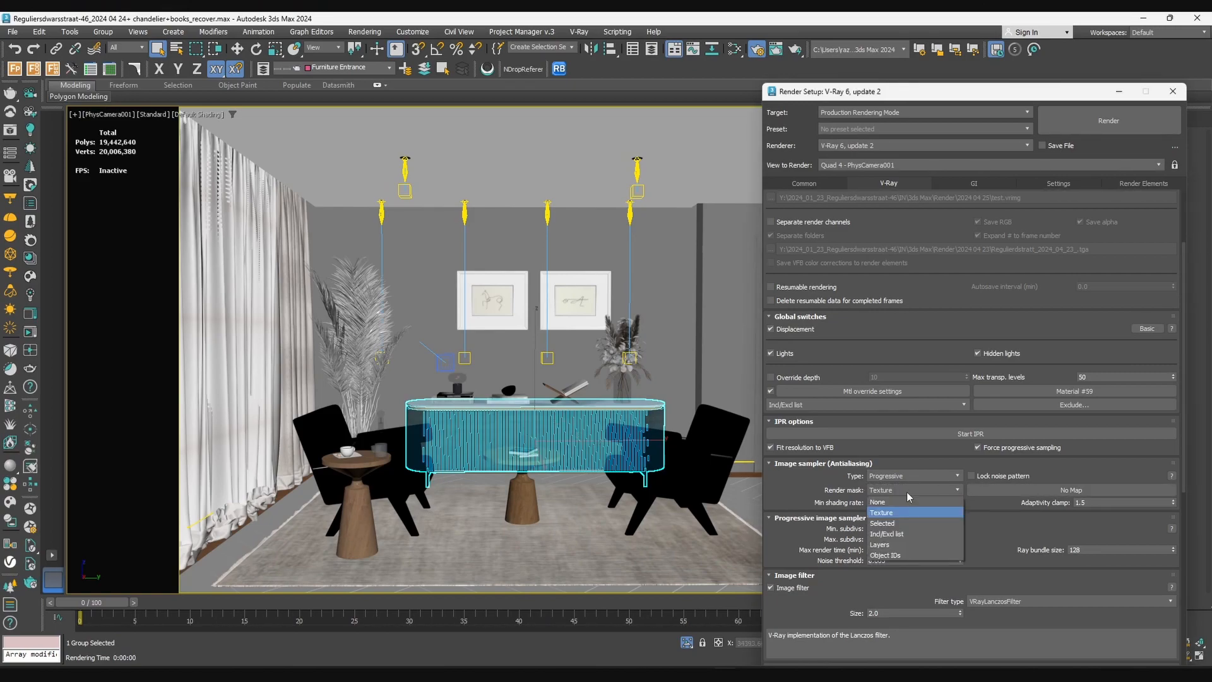
click(894, 523)
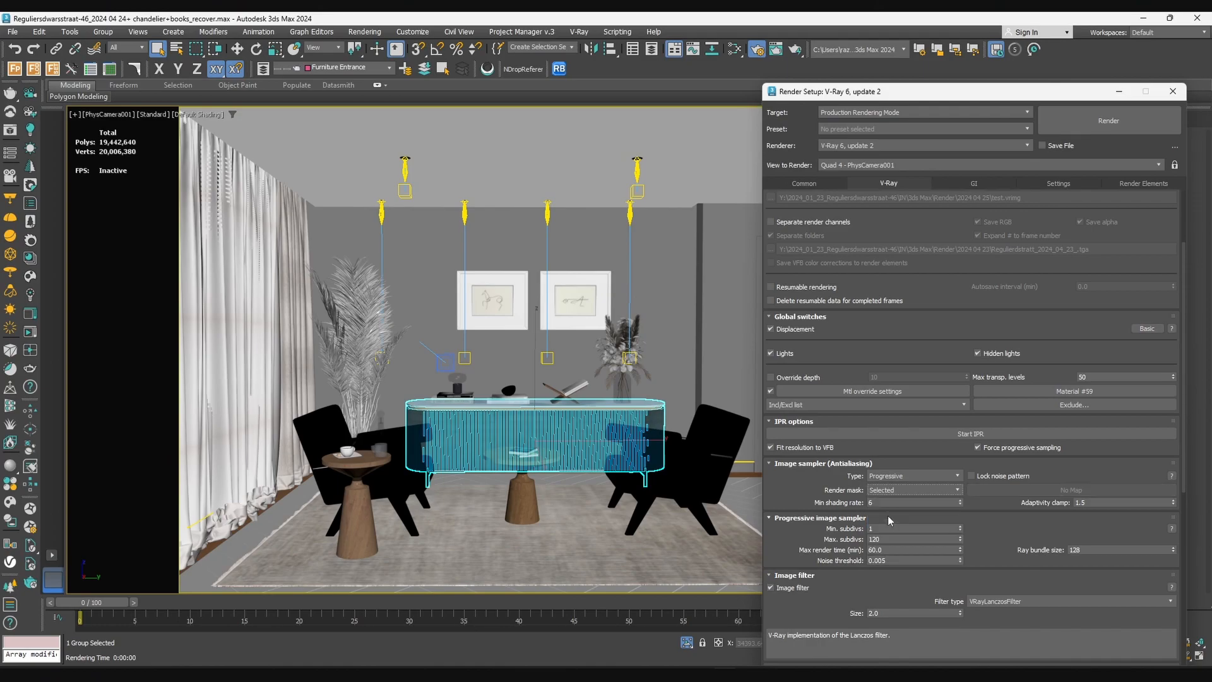
click(1118, 120)
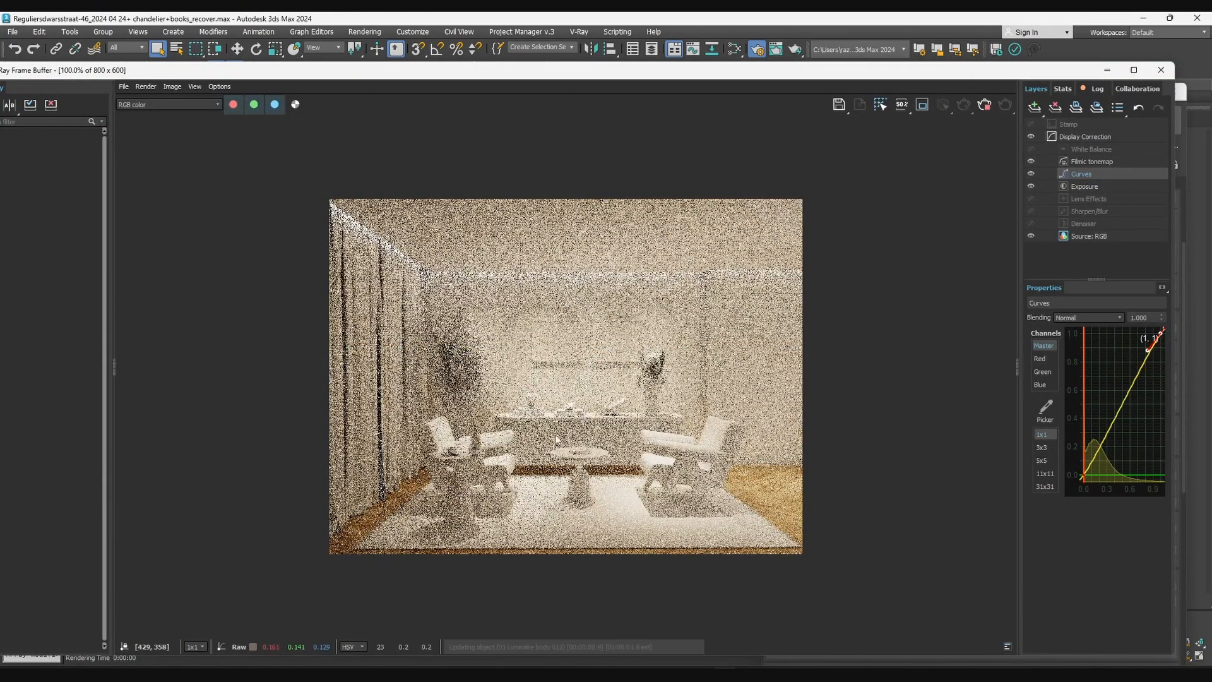
scroll(597, 414, up, 2)
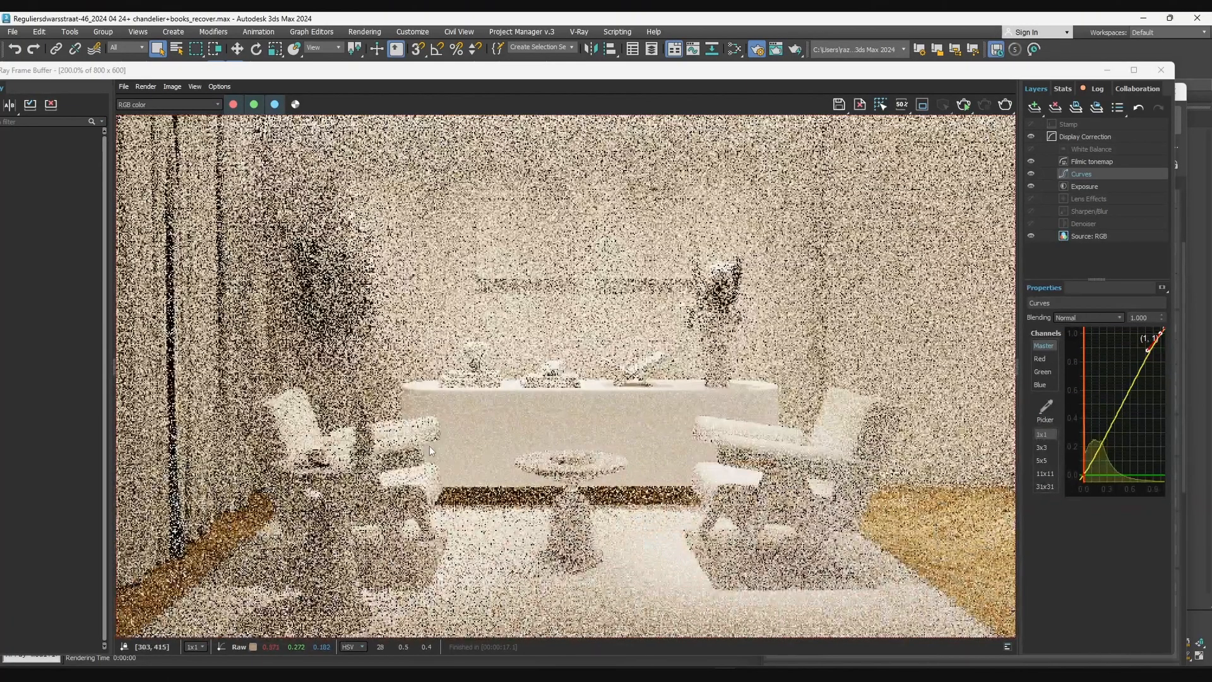
Disable the material override and start an interactive render of the masked cabinet in the frame buffer
drag(776, 70, 579, 412)
click(955, 297)
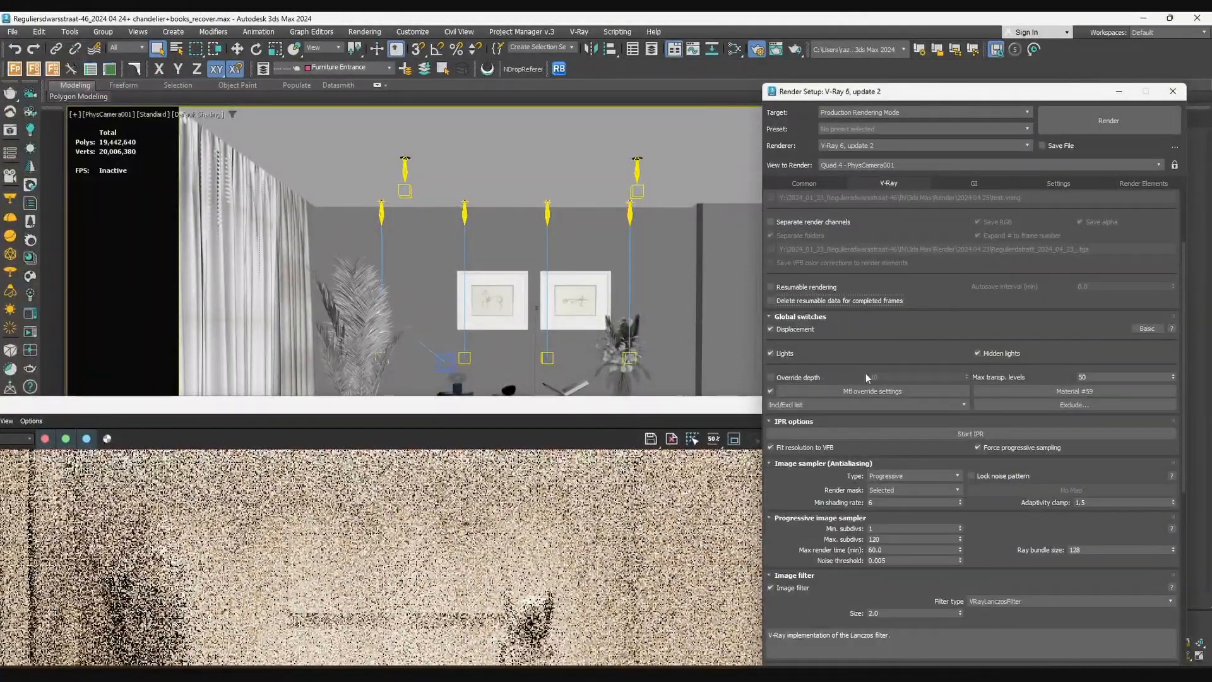
click(771, 390)
drag(679, 402, 924, 89)
click(817, 216)
click(619, 381)
click(985, 122)
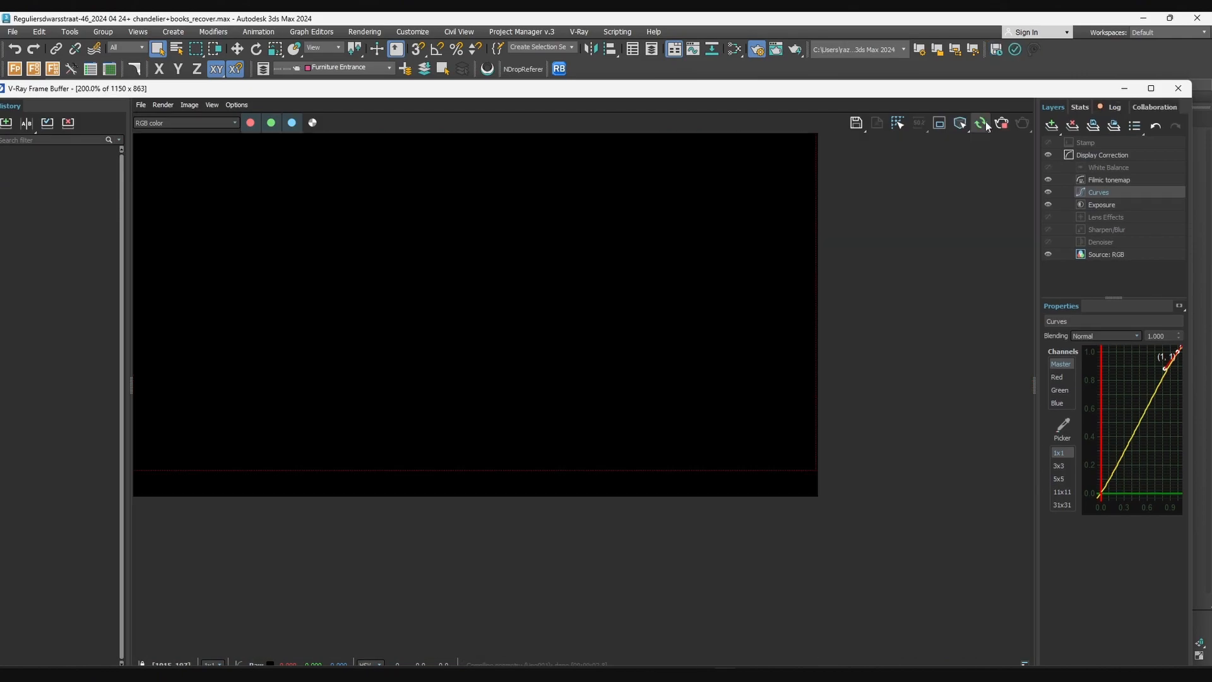
scroll(756, 425, down, 2)
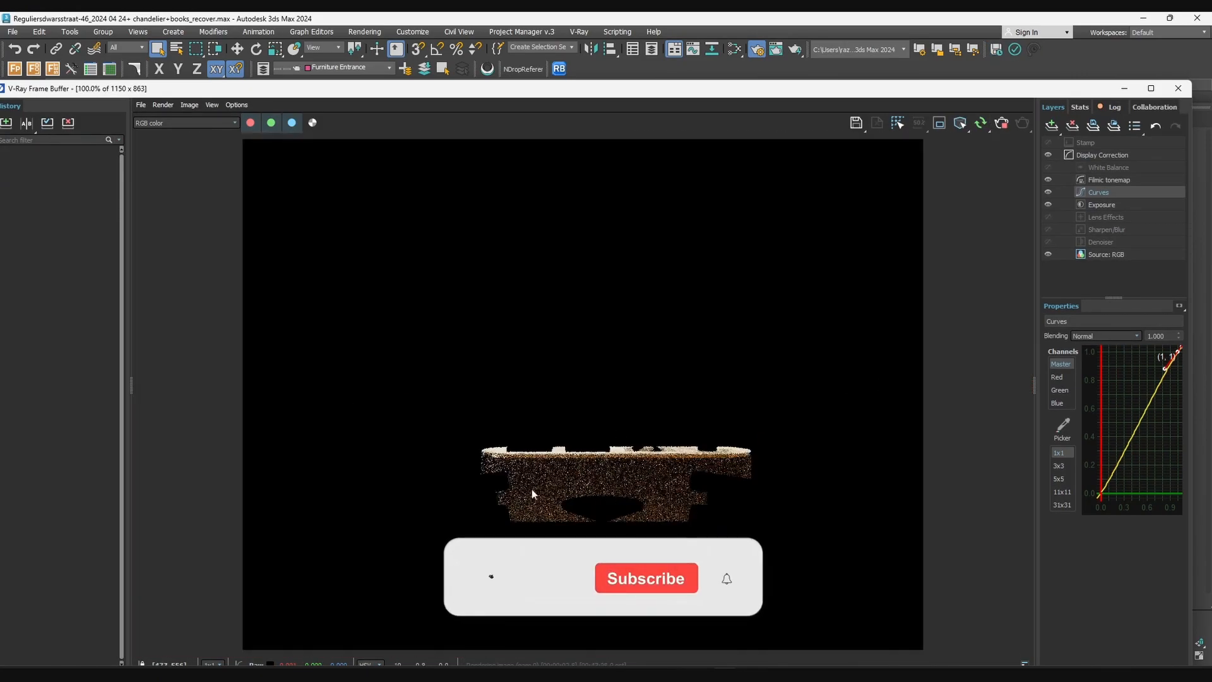
Check the masked cabinet render against the Selected render mask setting and close the frame buffer
drag(853, 91, 827, 181)
click(883, 93)
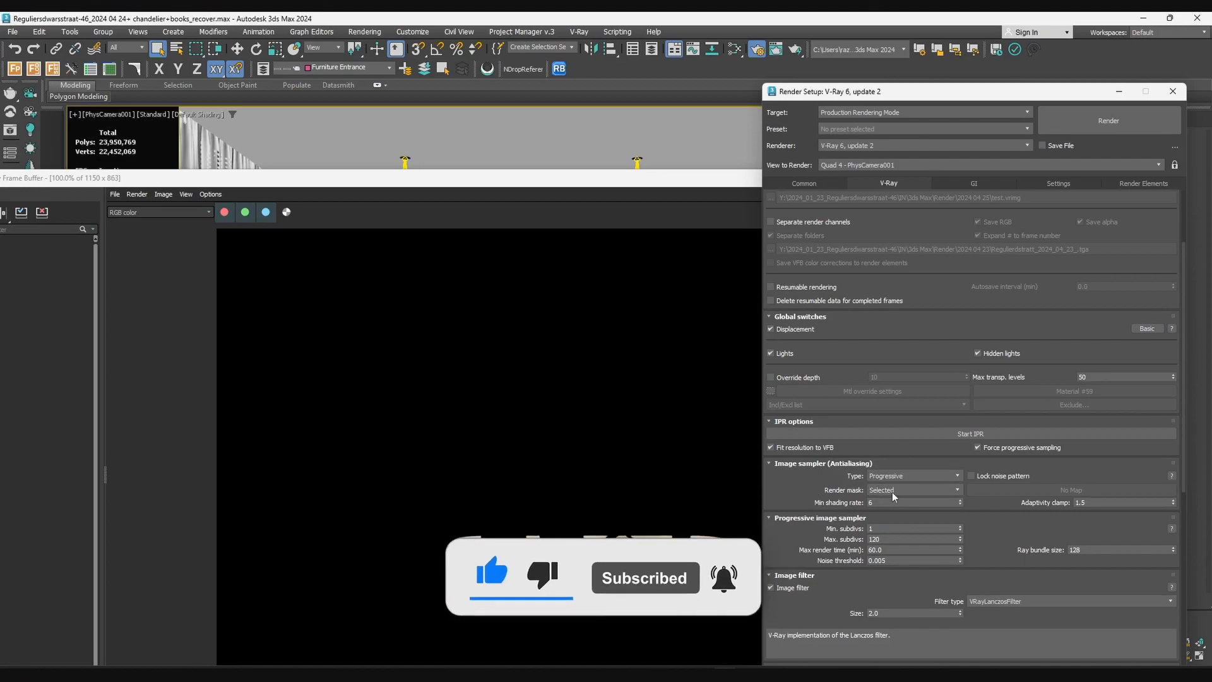
drag(591, 179, 608, 112)
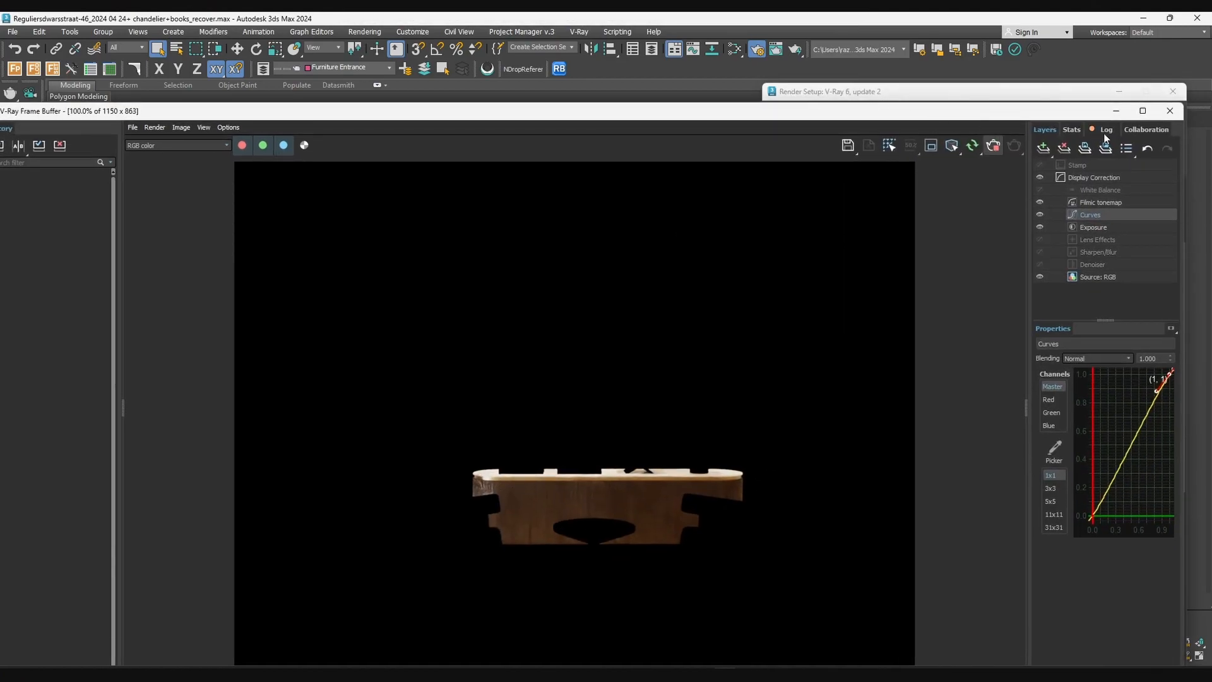
click(1170, 110)
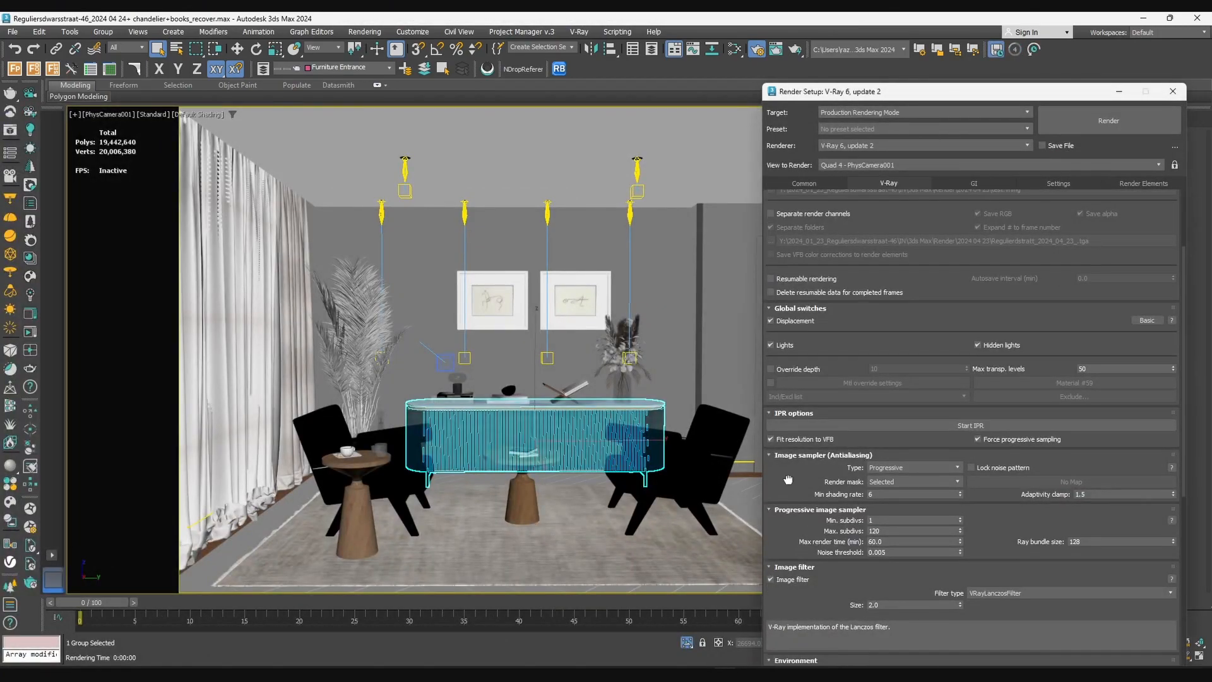
Enter 6 as the min shading rate and set the render mask to None
scroll(786, 486, down, 2)
click(884, 441)
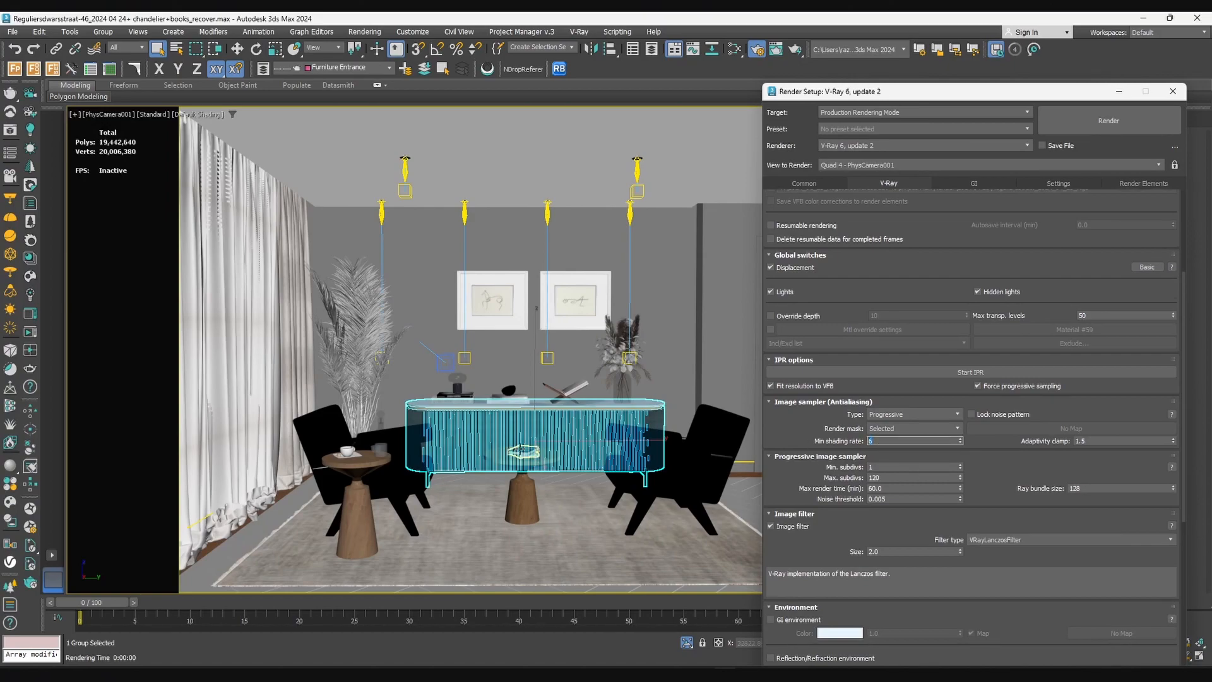
text(6)
click(887, 427)
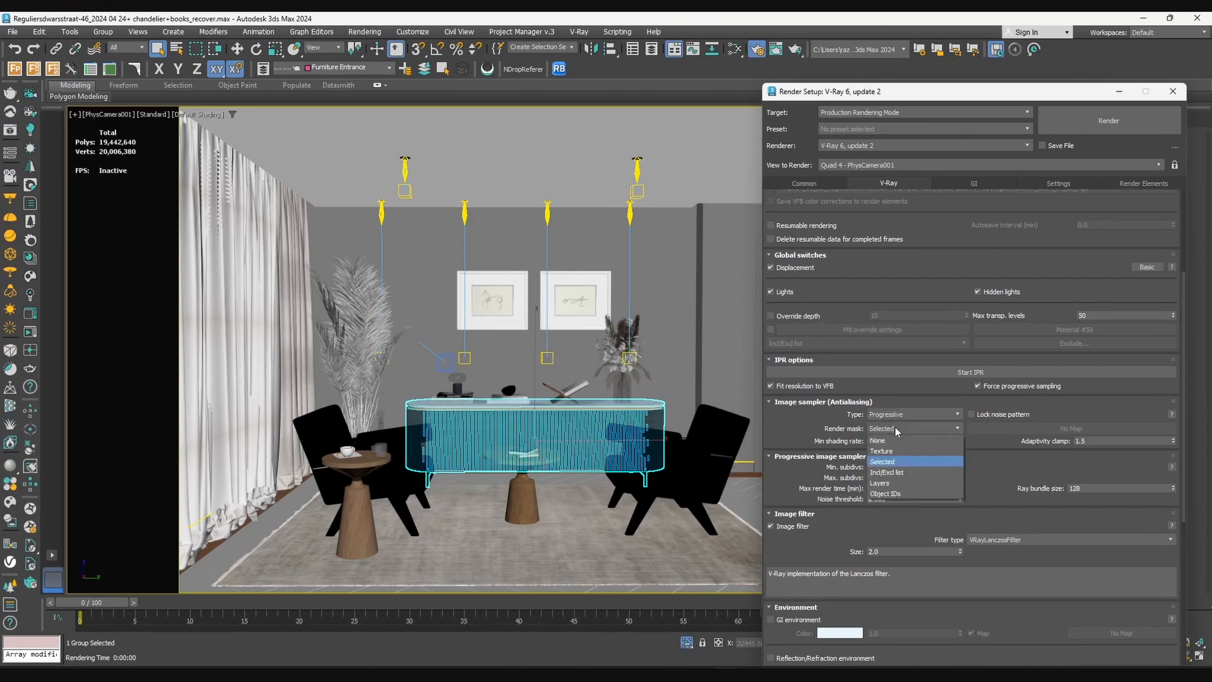
click(887, 416)
scroll(795, 410, down, 1)
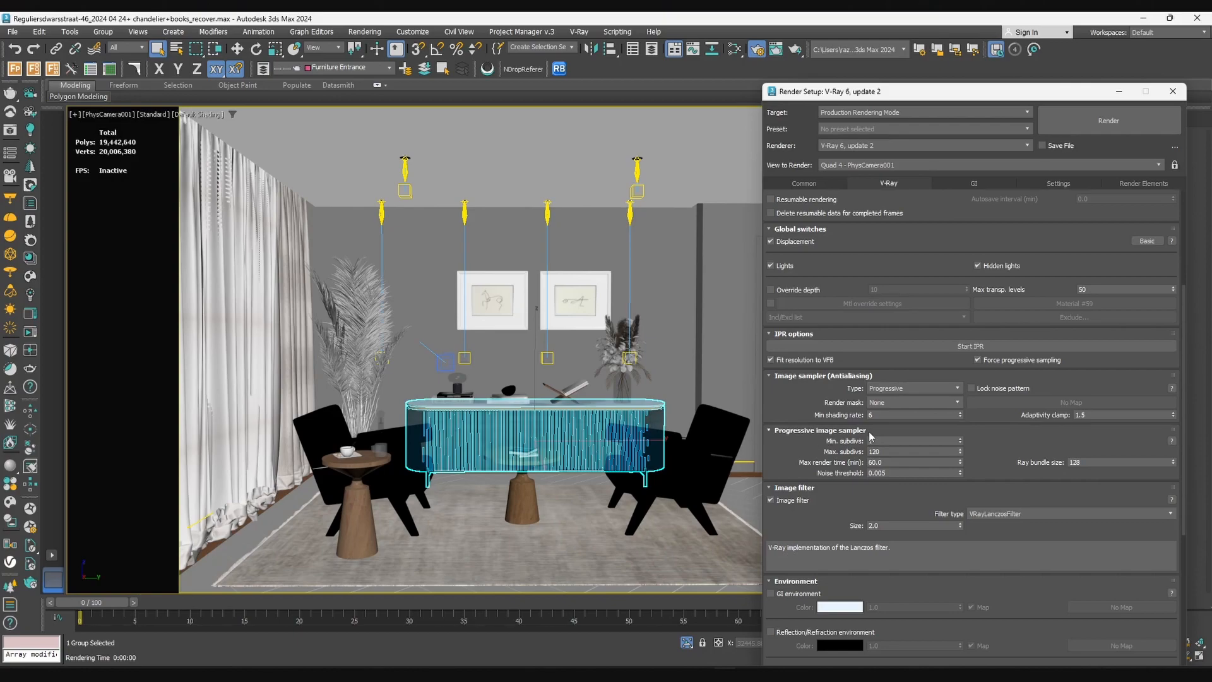
Add a VRaySampleRate element to the render elements
click(914, 442)
click(894, 452)
click(1143, 183)
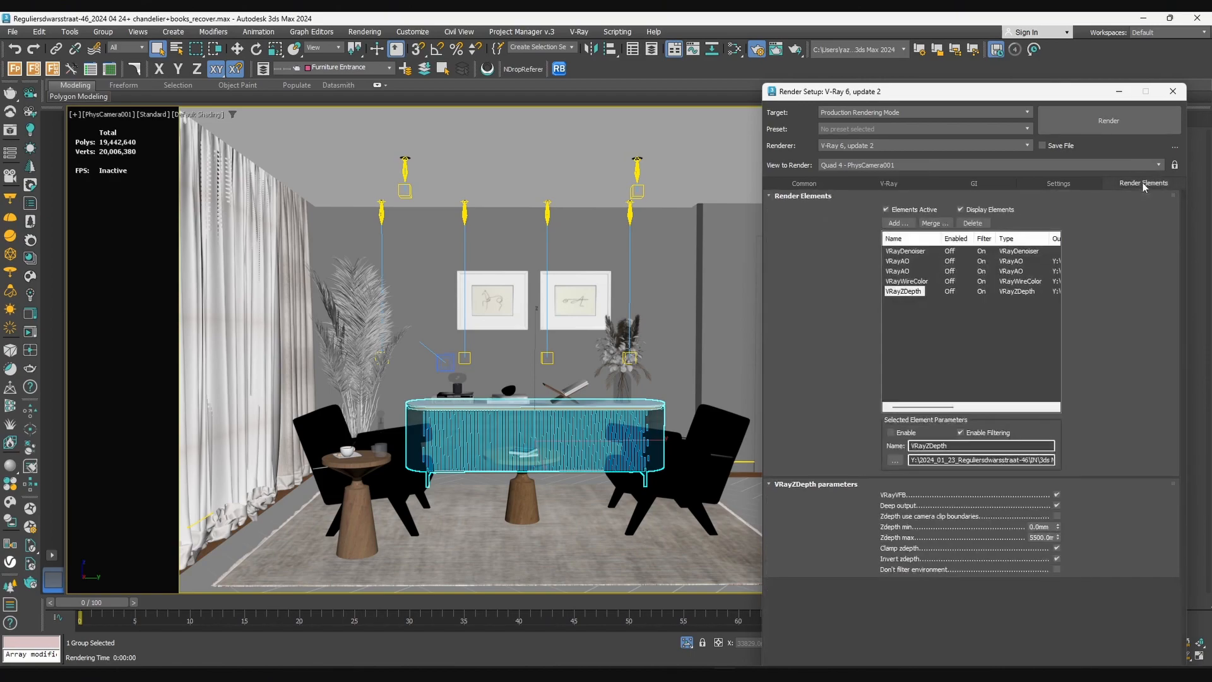
click(895, 223)
click(941, 370)
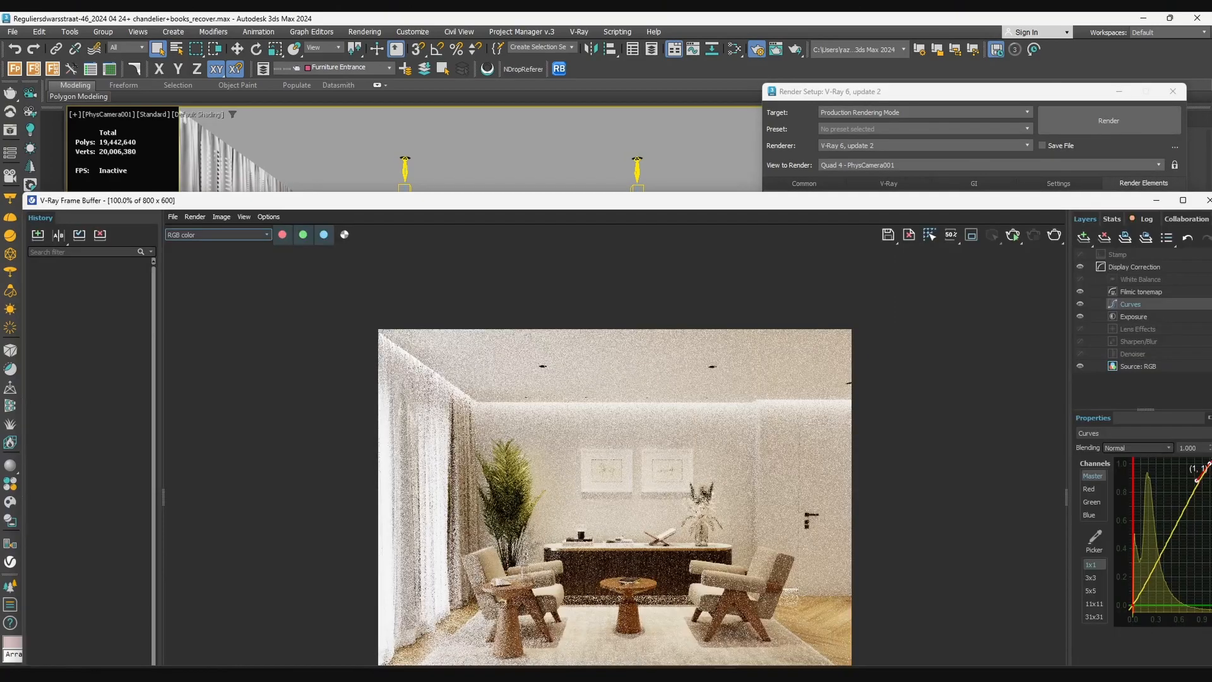
Read in the Chaos documentation for VRaySampleRate what the blue, green and red channels say about image sampling quality
drag(1211, 189, 639, 119)
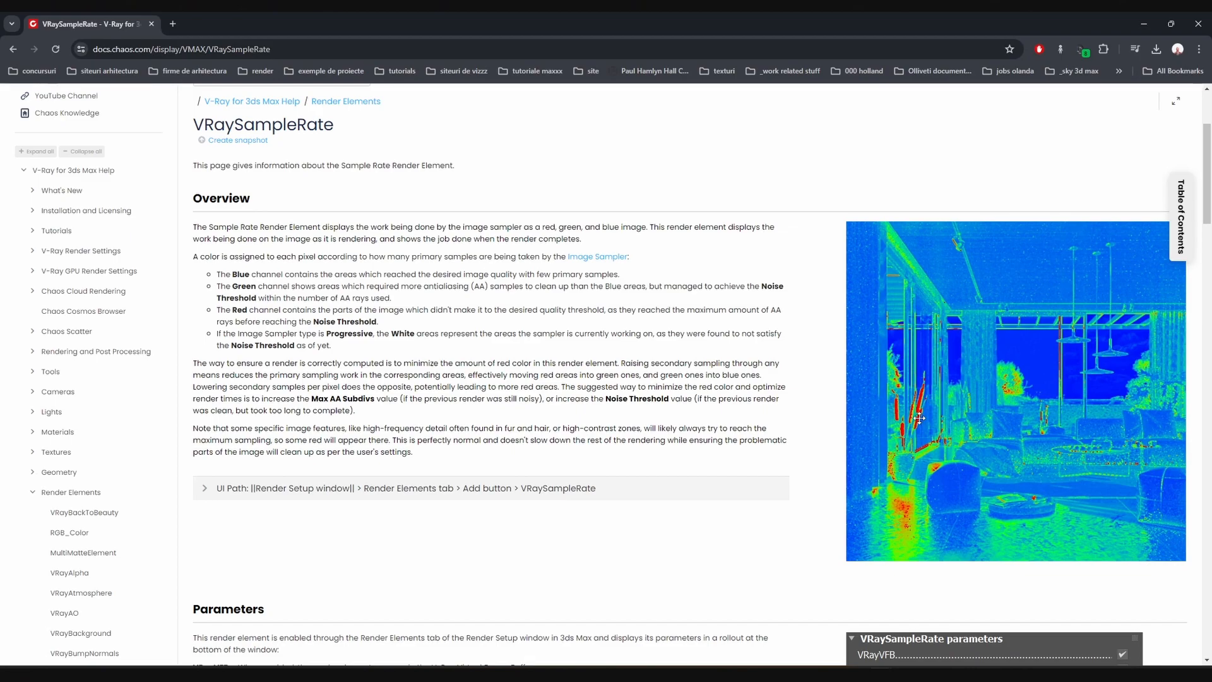
scroll(1076, 414, down, 2)
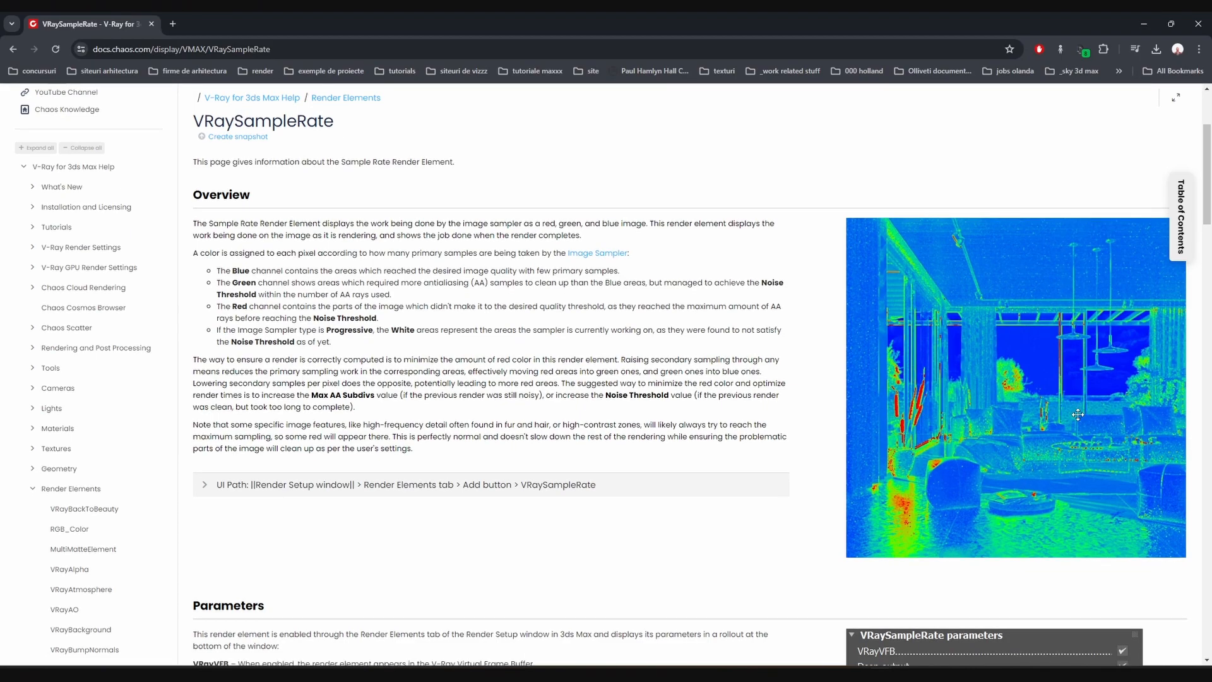
scroll(1073, 413, up, 3)
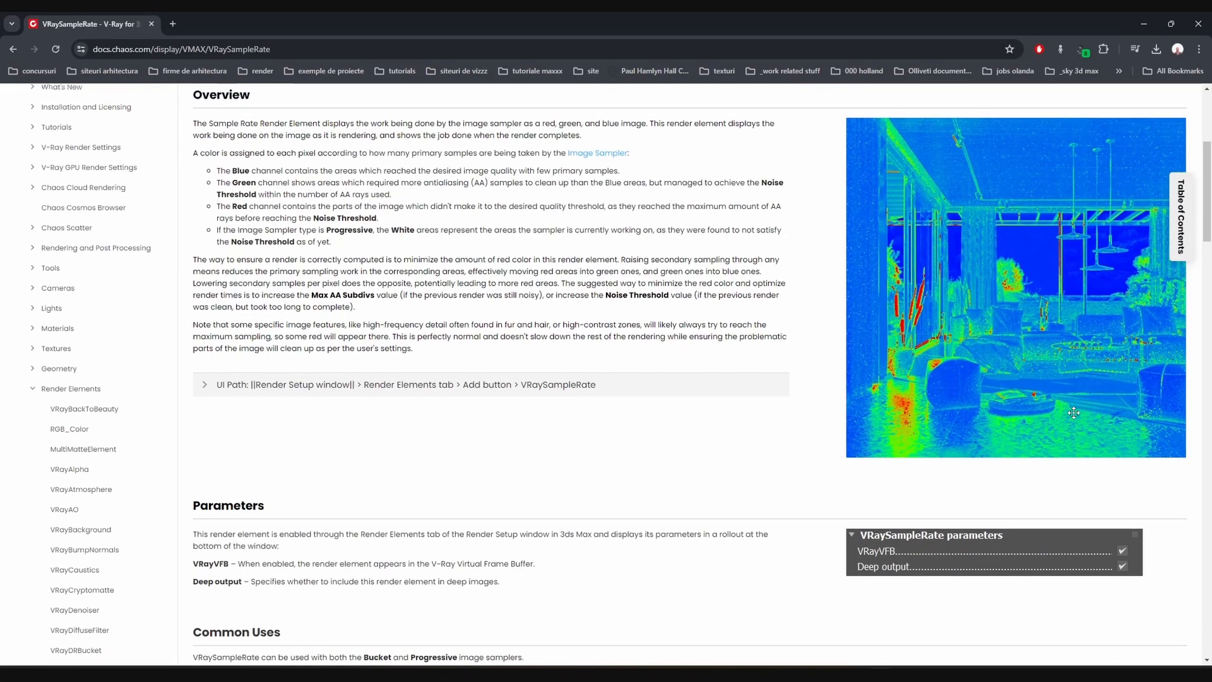
drag(226, 334, 643, 334)
click(333, 329)
click(552, 337)
click(432, 367)
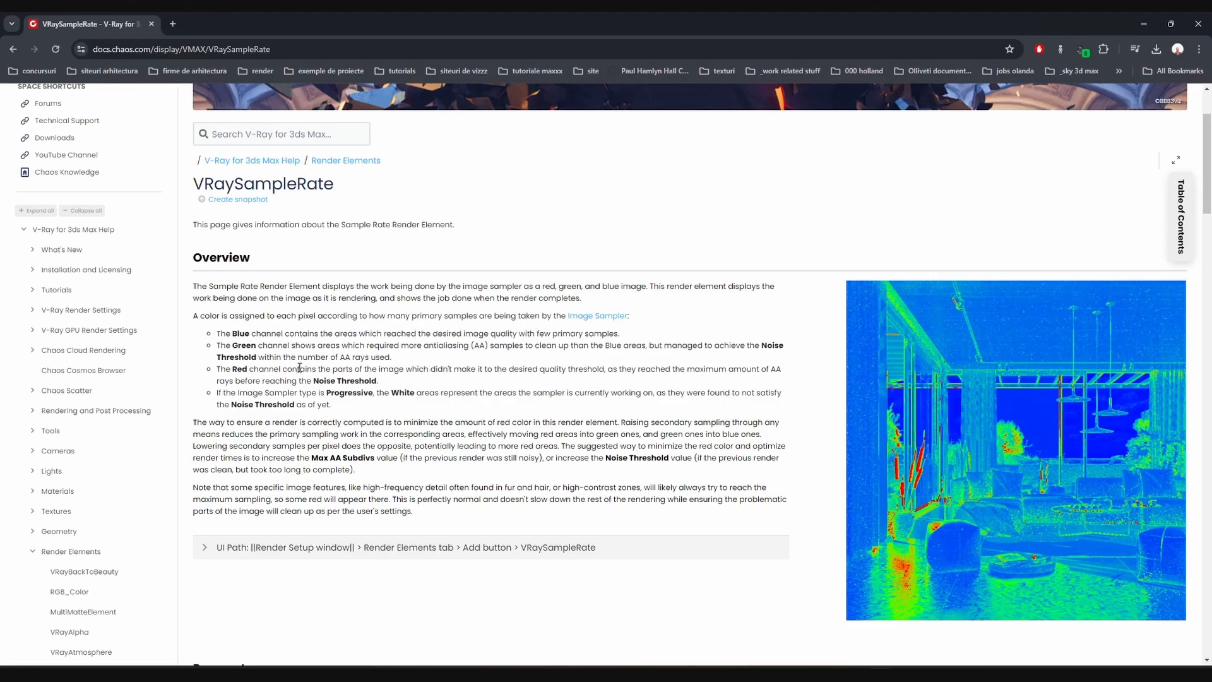
drag(232, 371, 622, 369)
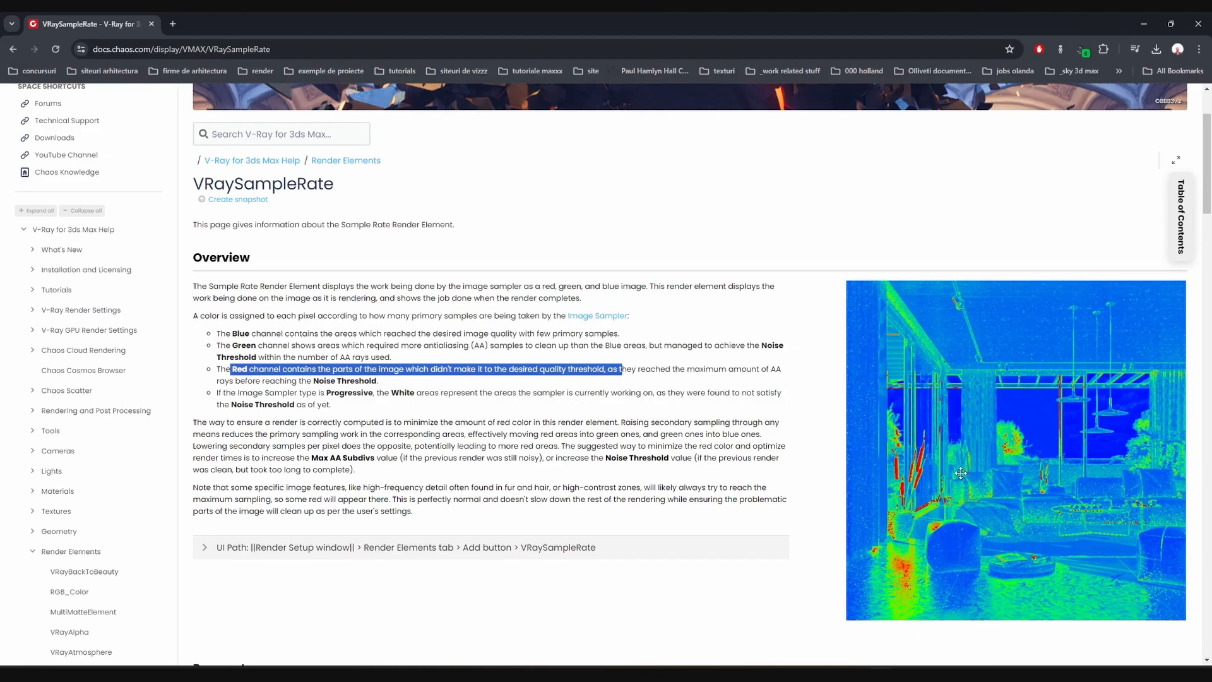
Return to the V-Ray frame buffer and display the VRaySampleRate channel
click(1145, 21)
click(221, 234)
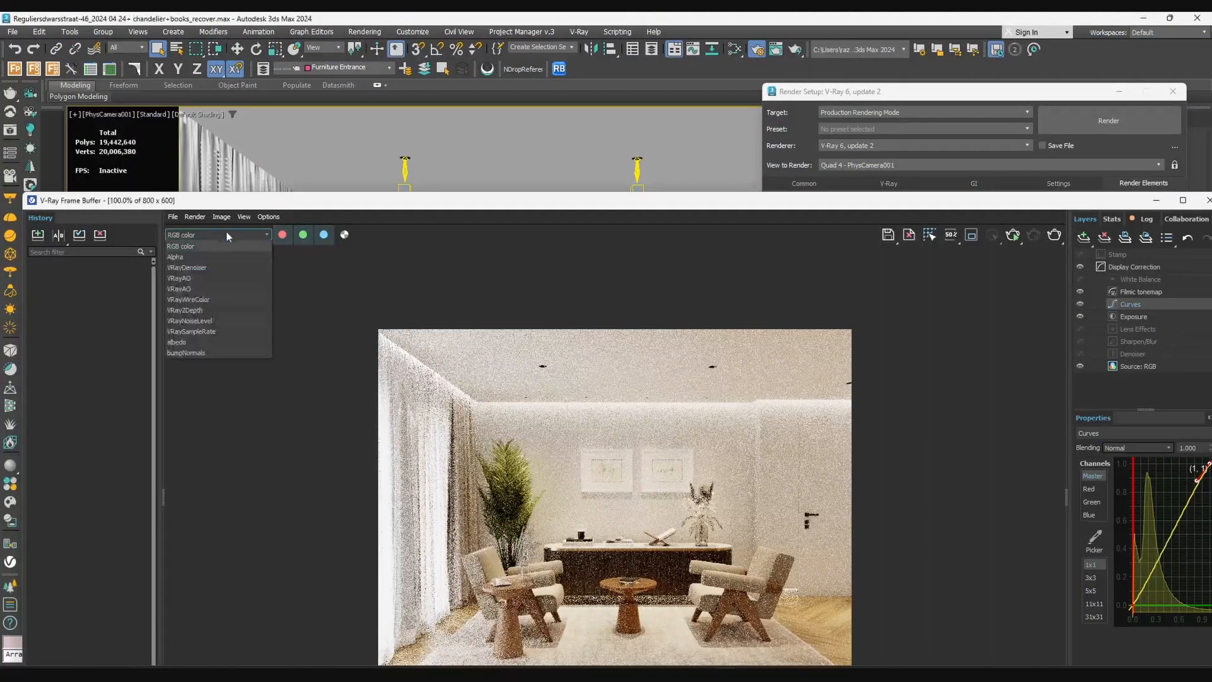
click(211, 330)
Switch the image sampler type to Bucket and set the bucket width to 10
drag(884, 91, 805, 64)
click(818, 154)
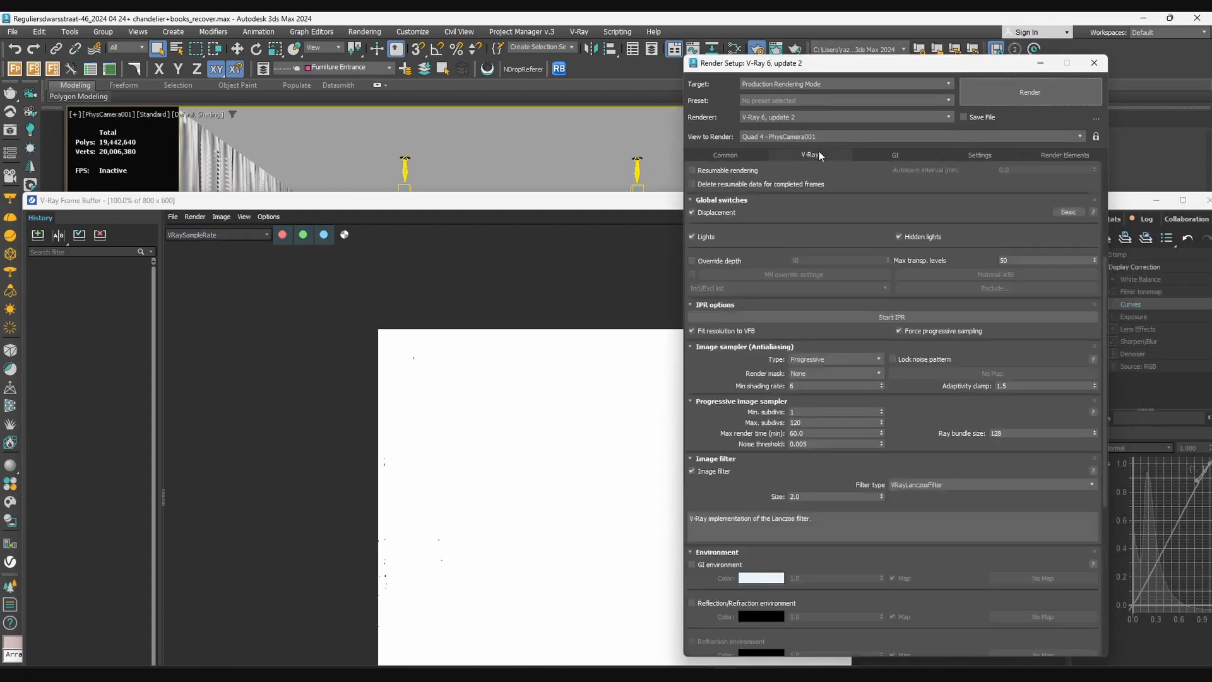
click(813, 359)
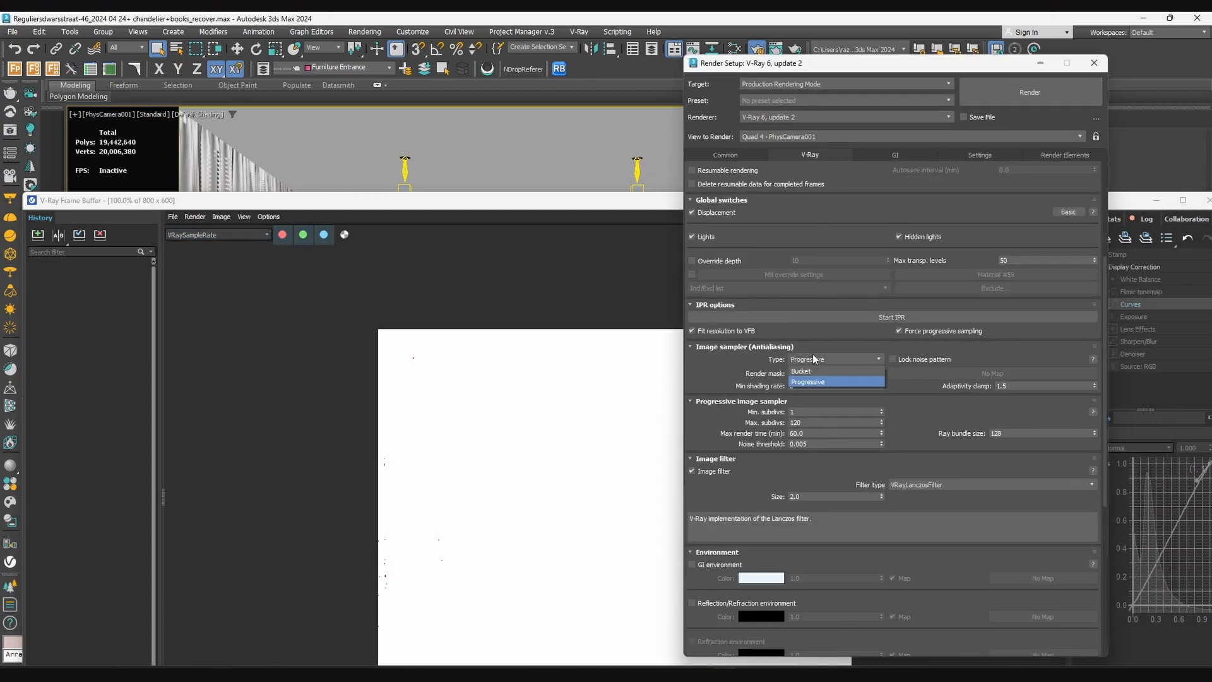
click(811, 369)
click(852, 423)
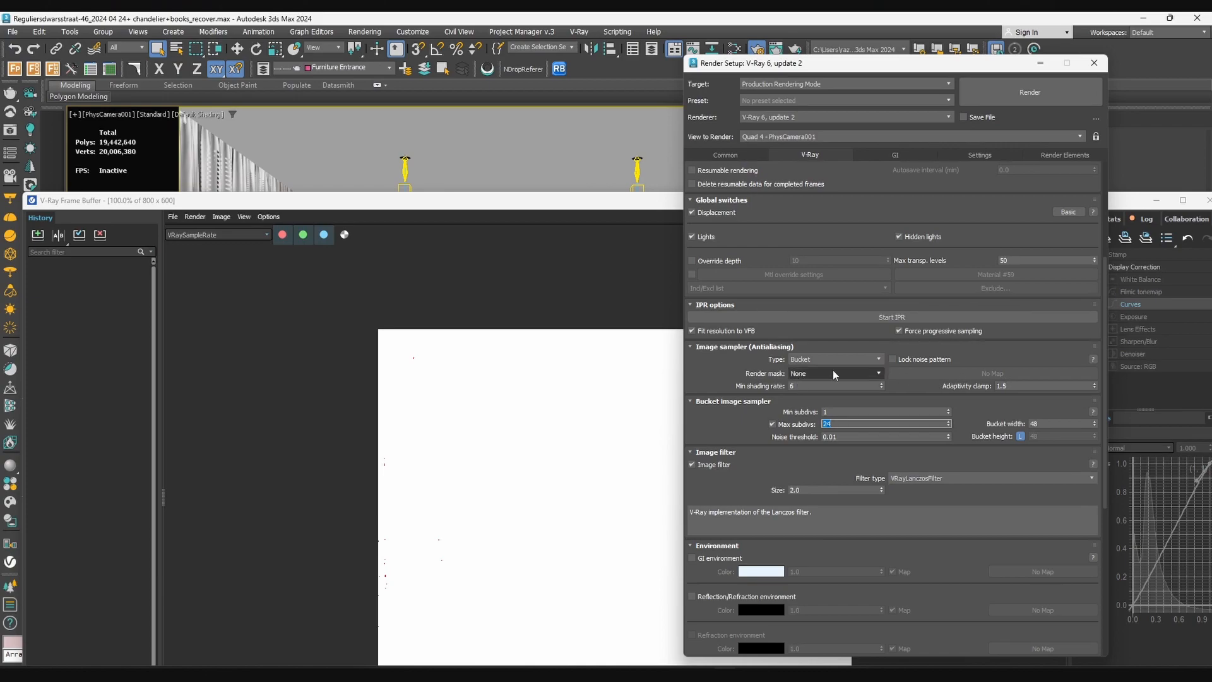
click(1055, 423)
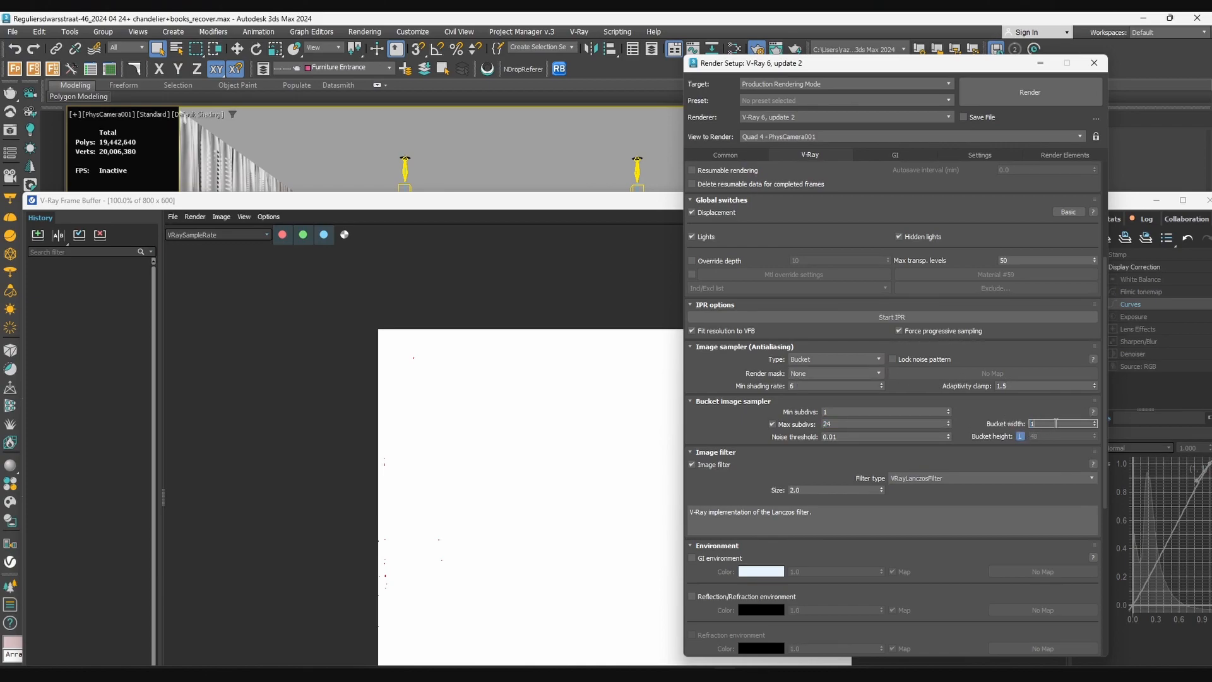
key(Tab)
Render the camera view with the bucket sampler and display the VRaySampleRate channel in the frame buffer
double_click(623, 203)
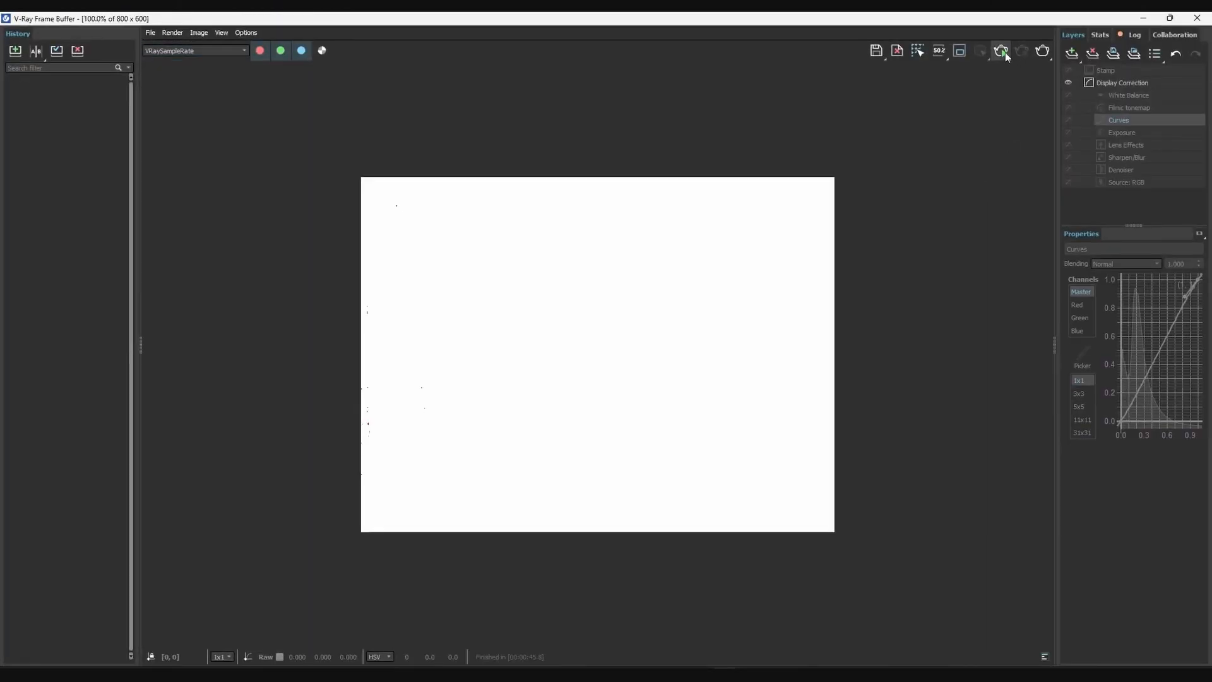
click(1042, 50)
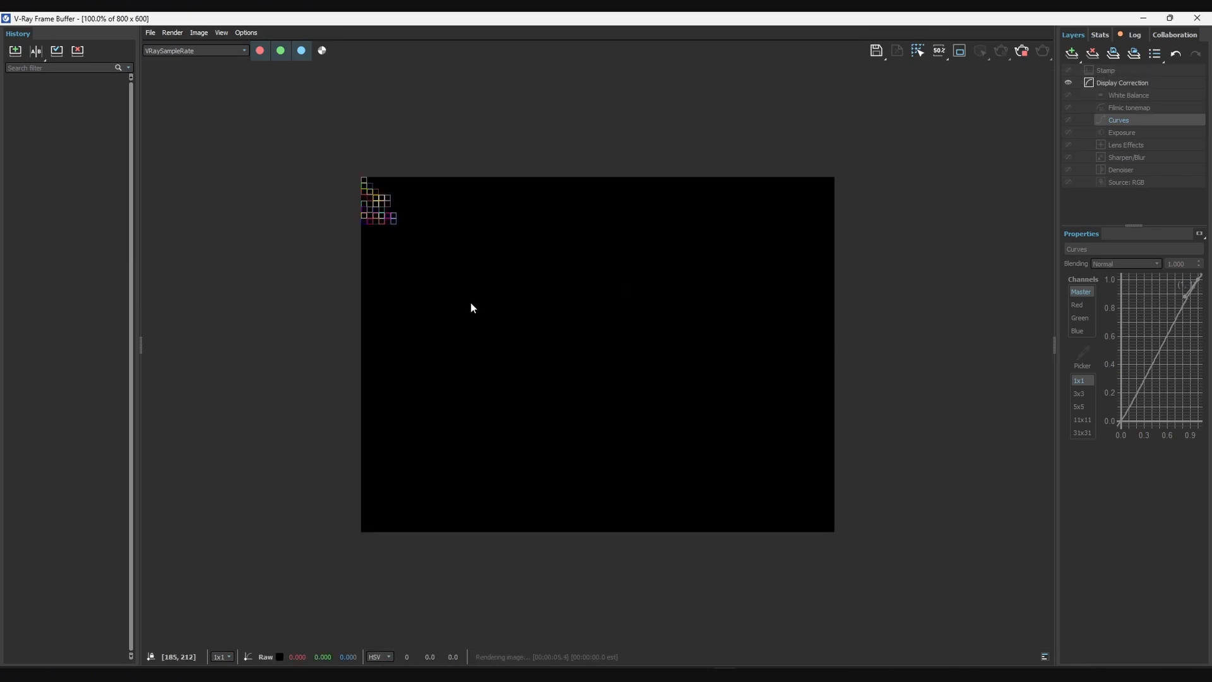
scroll(471, 302, up, 1)
click(192, 50)
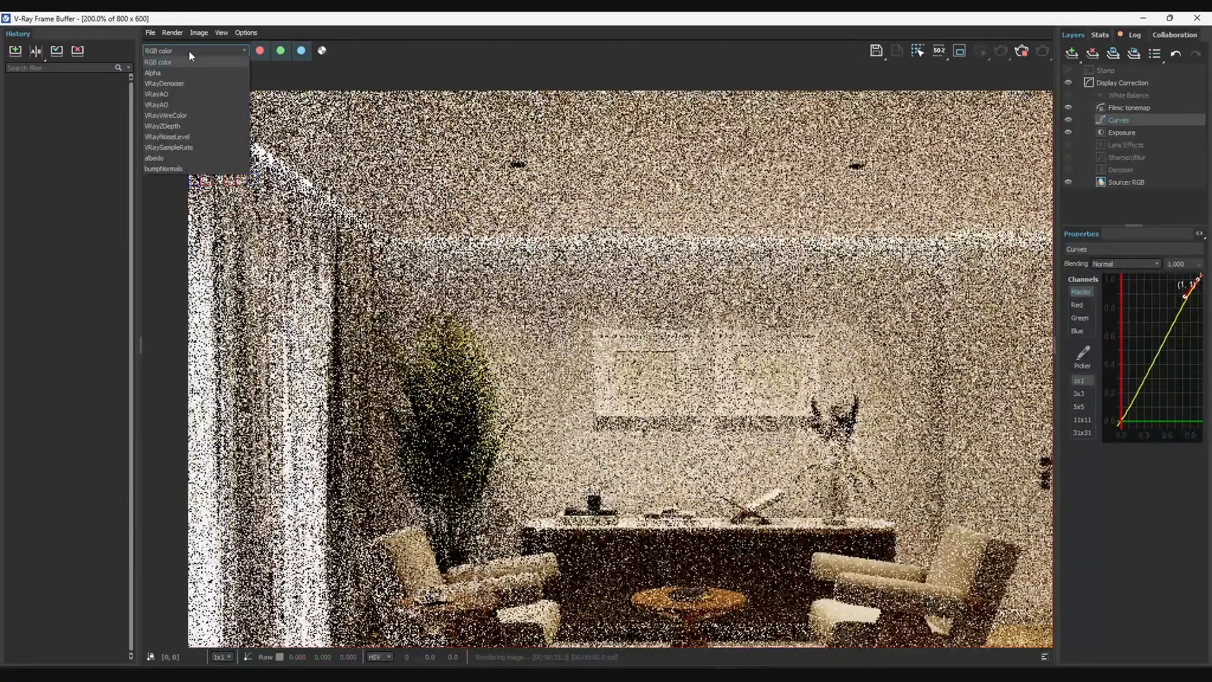
click(234, 147)
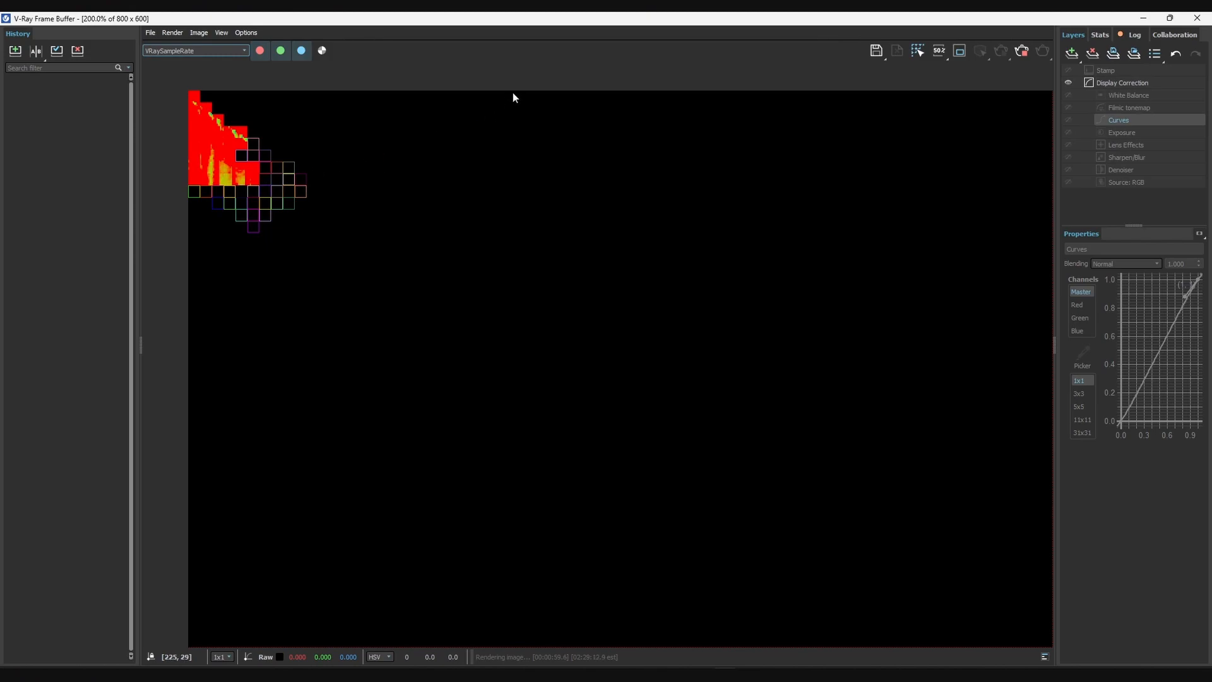
Set the bucket image sampler's max subdivs to 120
drag(837, 19, 842, 80)
click(1029, 113)
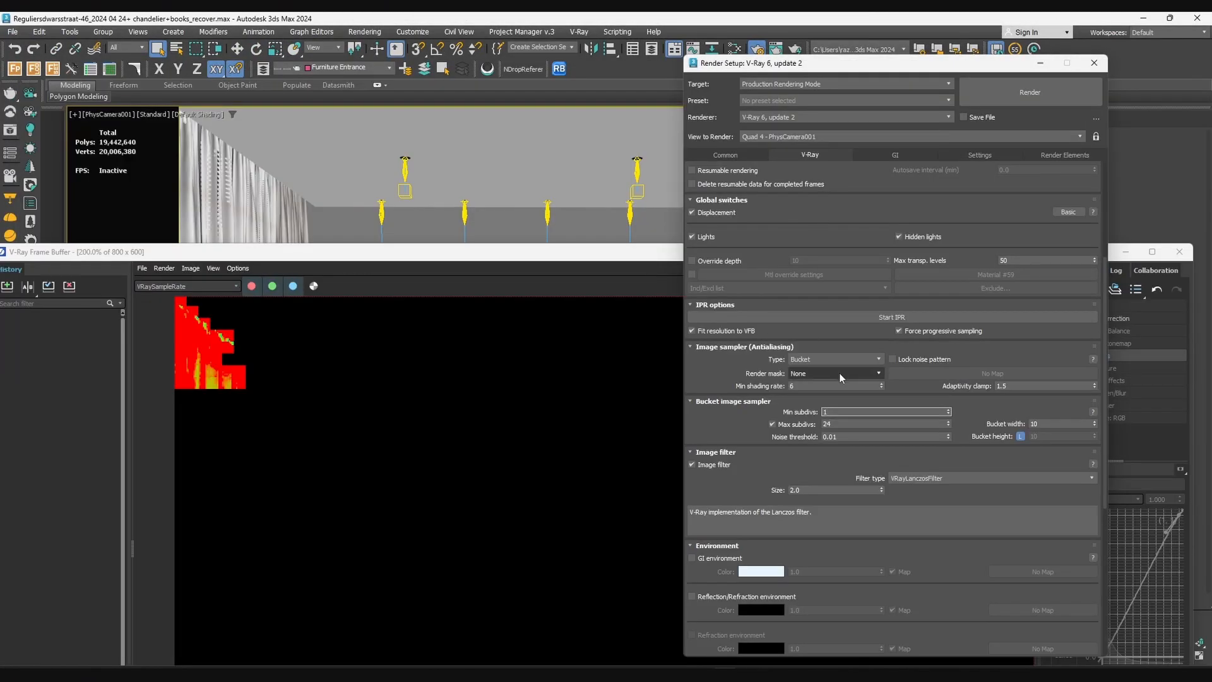
click(901, 435)
click(839, 424)
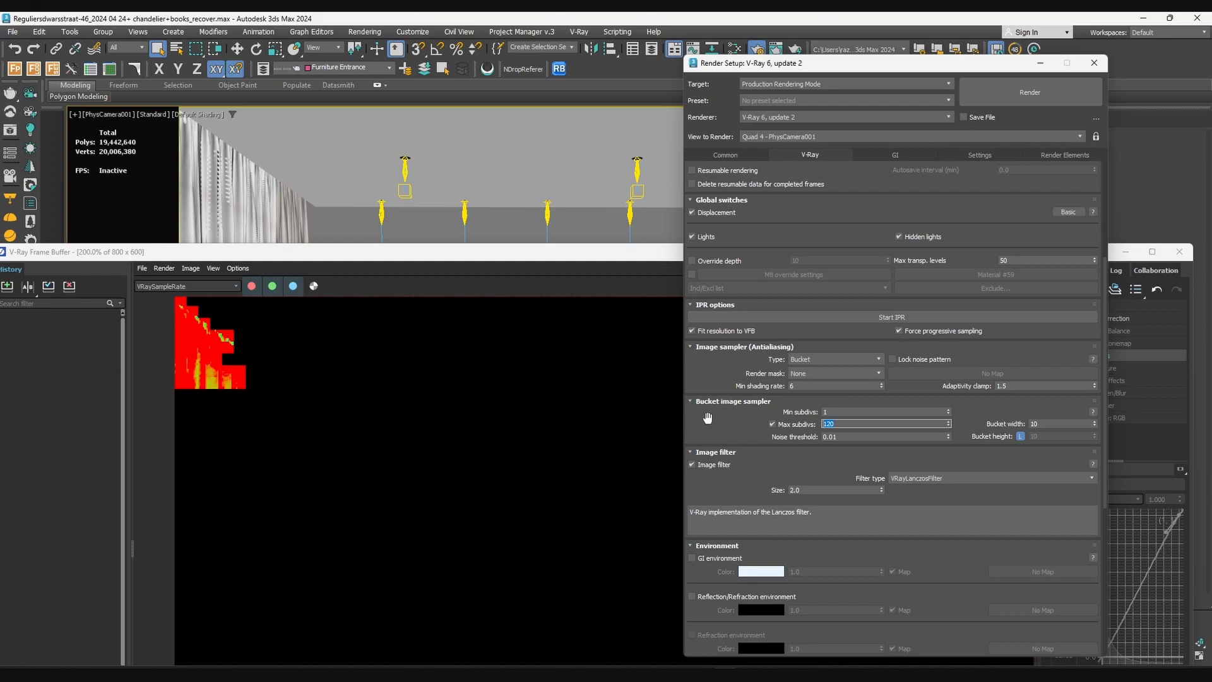
Render the camera view again and inspect the first finished buckets in the VRaySampleRate channel
drag(596, 258, 585, 205)
click(1014, 233)
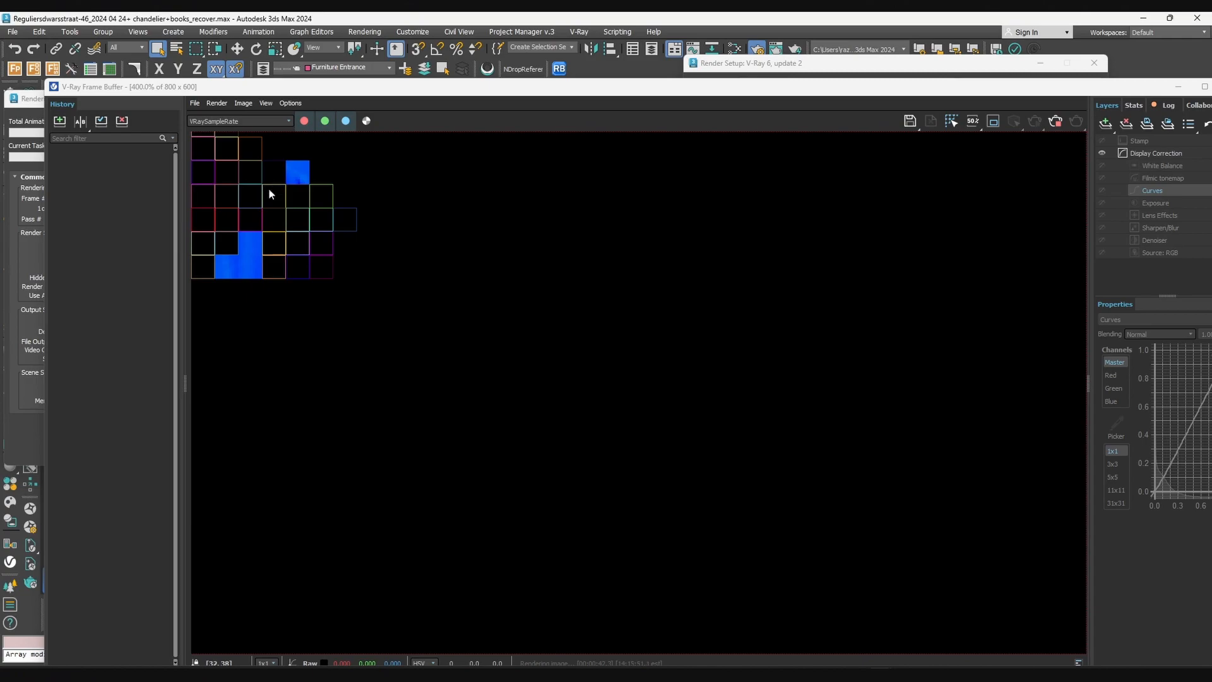
scroll(273, 210, up, 1)
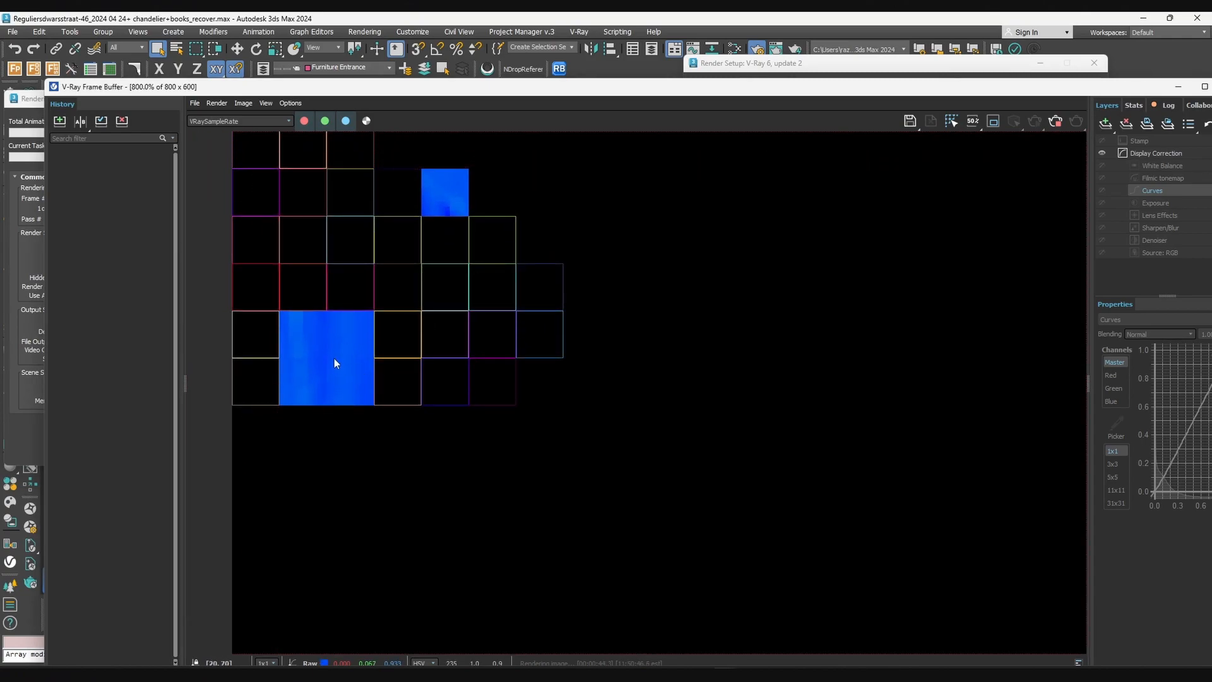
scroll(334, 360, down, 1)
Compare the finished curtain buckets in the RGB color channel with the VRaySampleRate channel while the render runs
drag(335, 95, 578, 135)
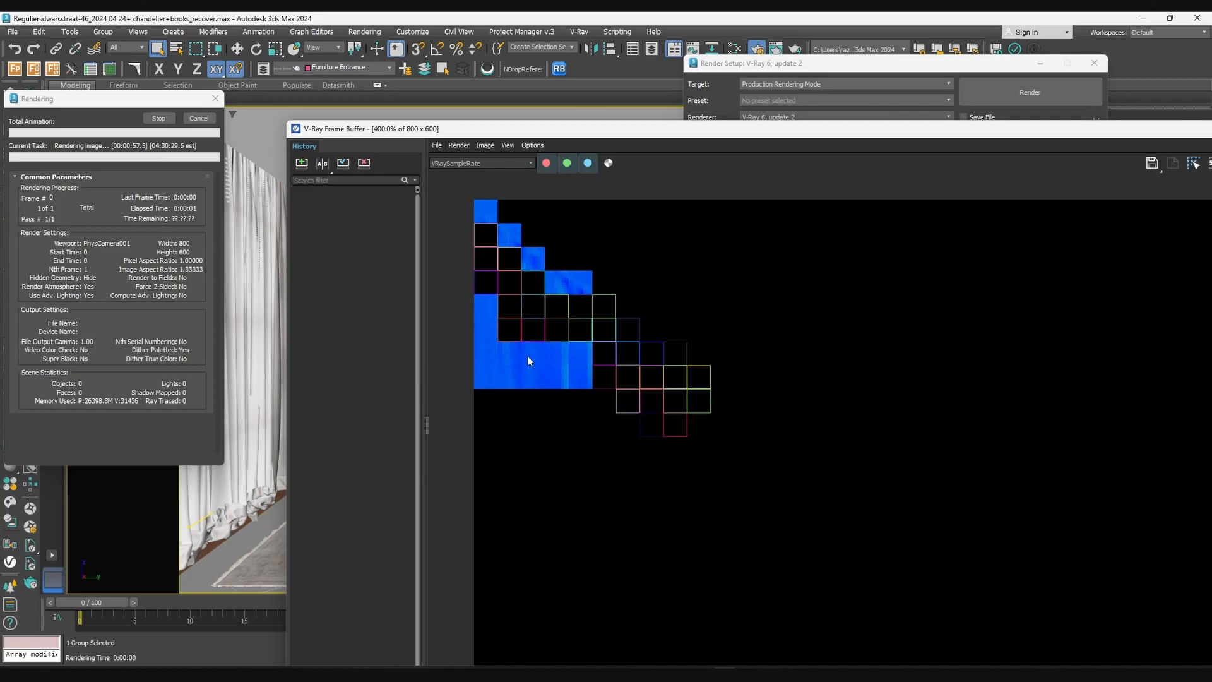
click(480, 163)
click(483, 176)
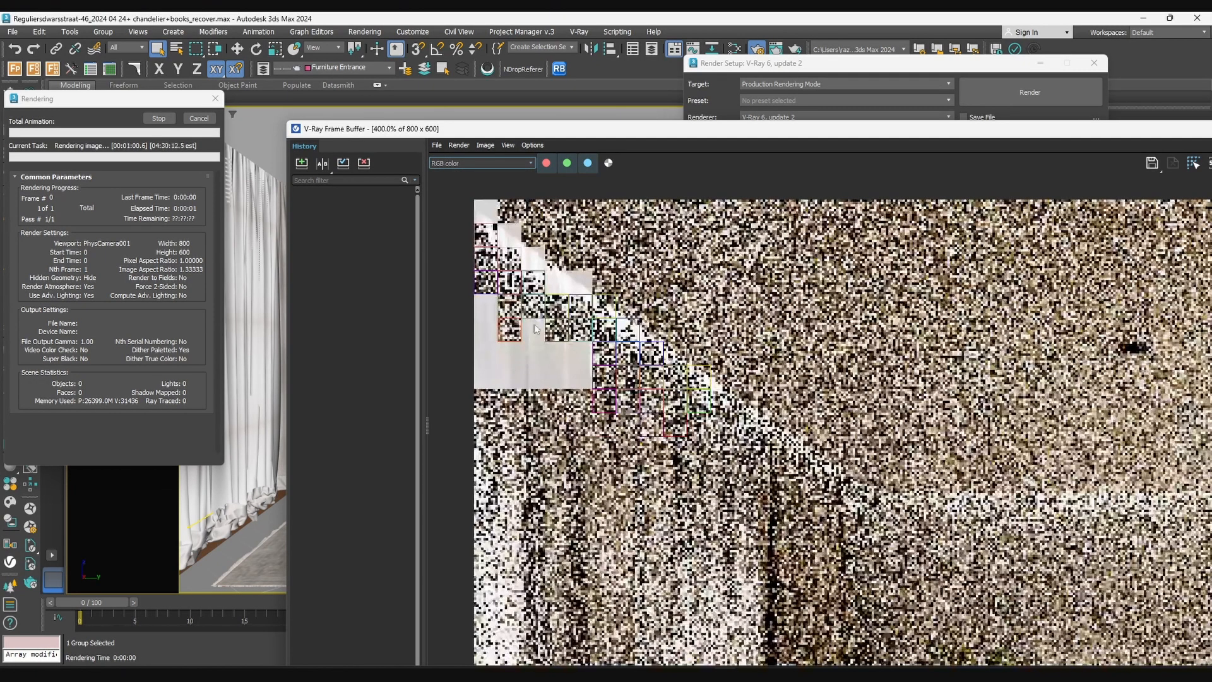
scroll(526, 356, up, 1)
scroll(582, 364, down, 2)
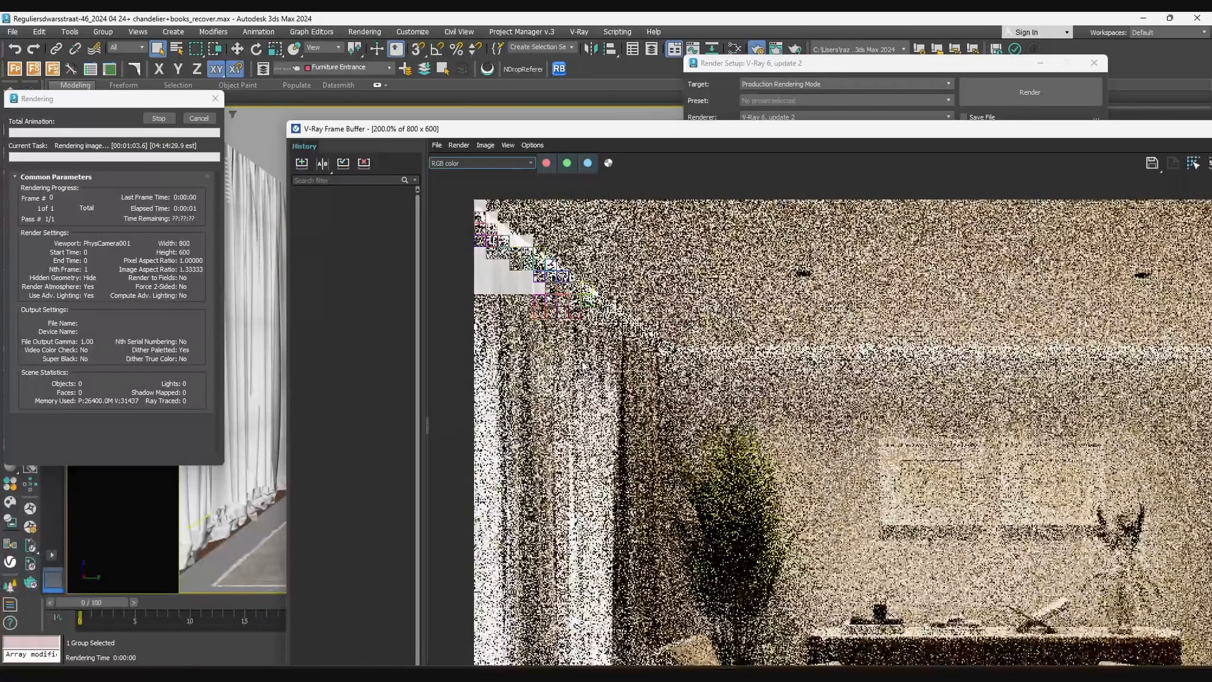
scroll(523, 285, up, 1)
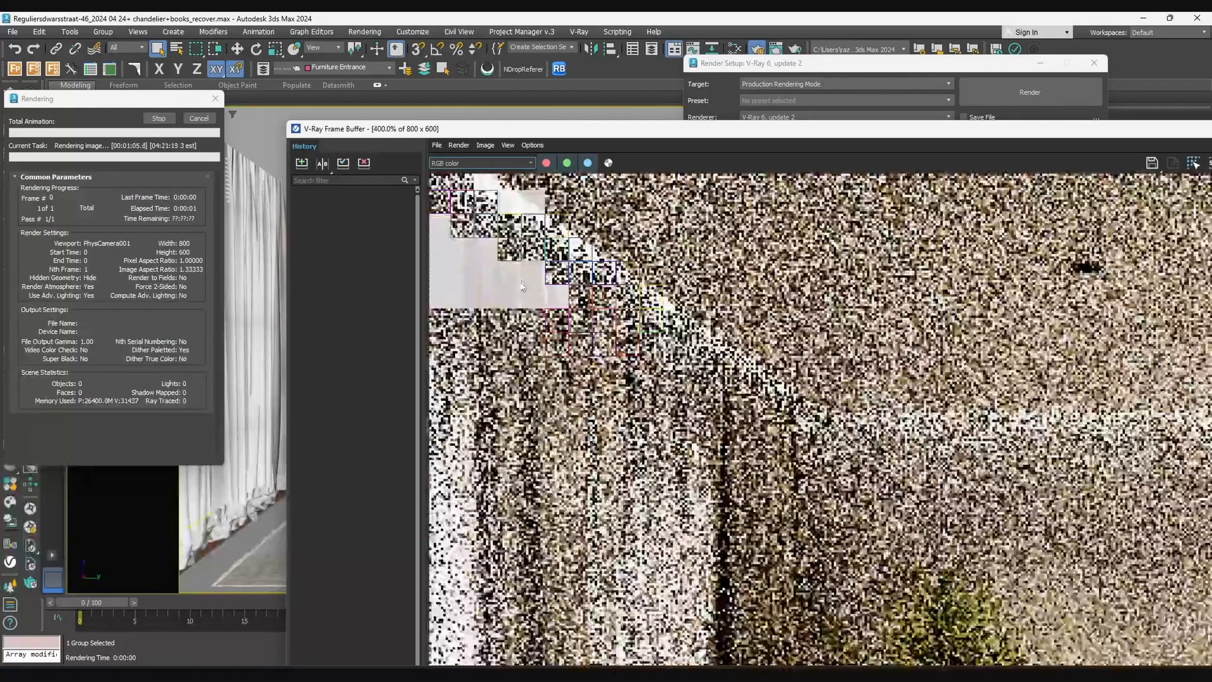
middle_drag(503, 286, 550, 366)
click(493, 164)
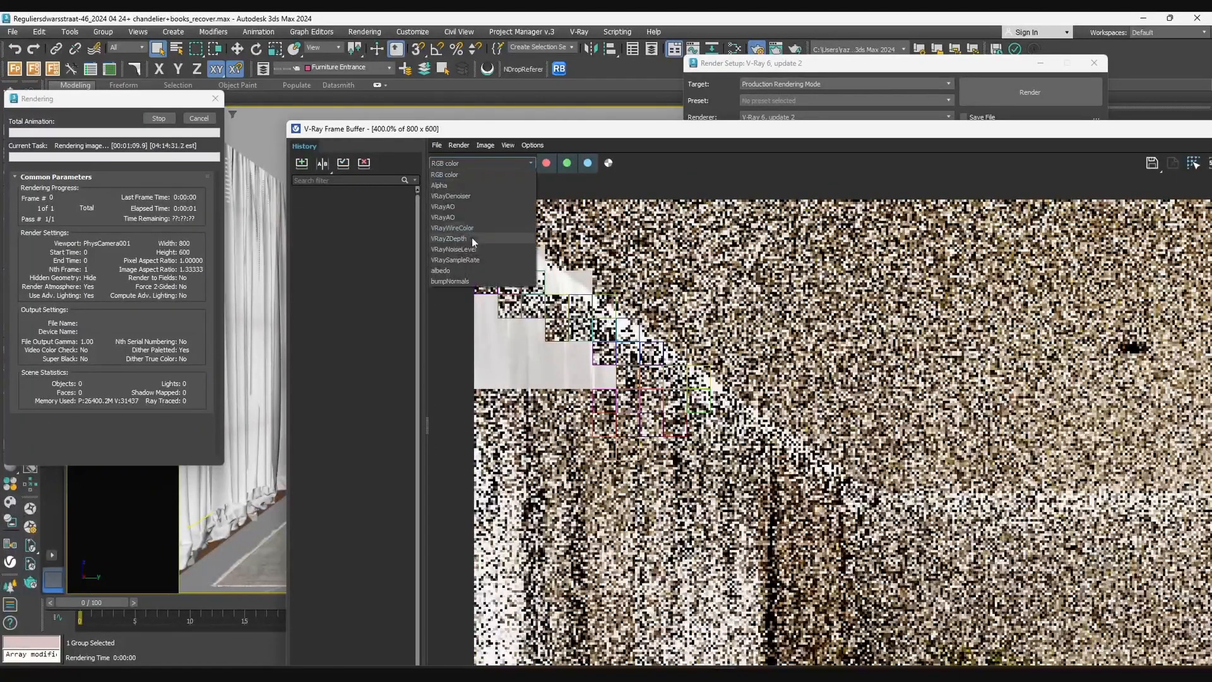
click(470, 258)
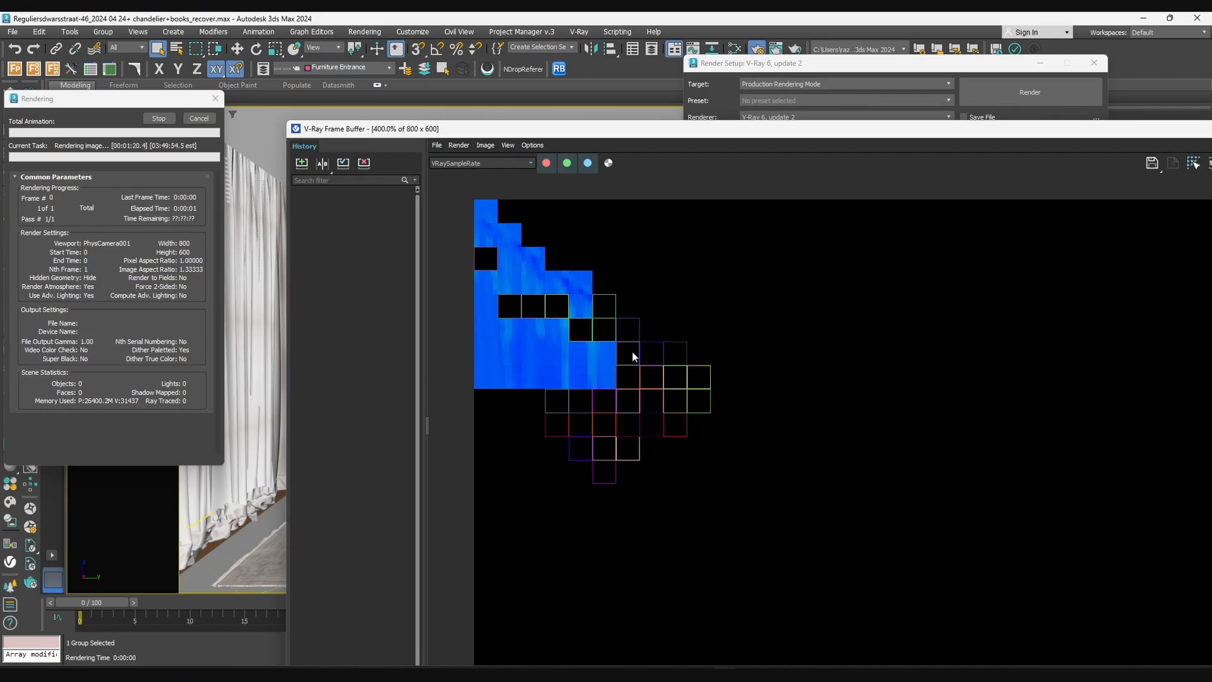
click(482, 162)
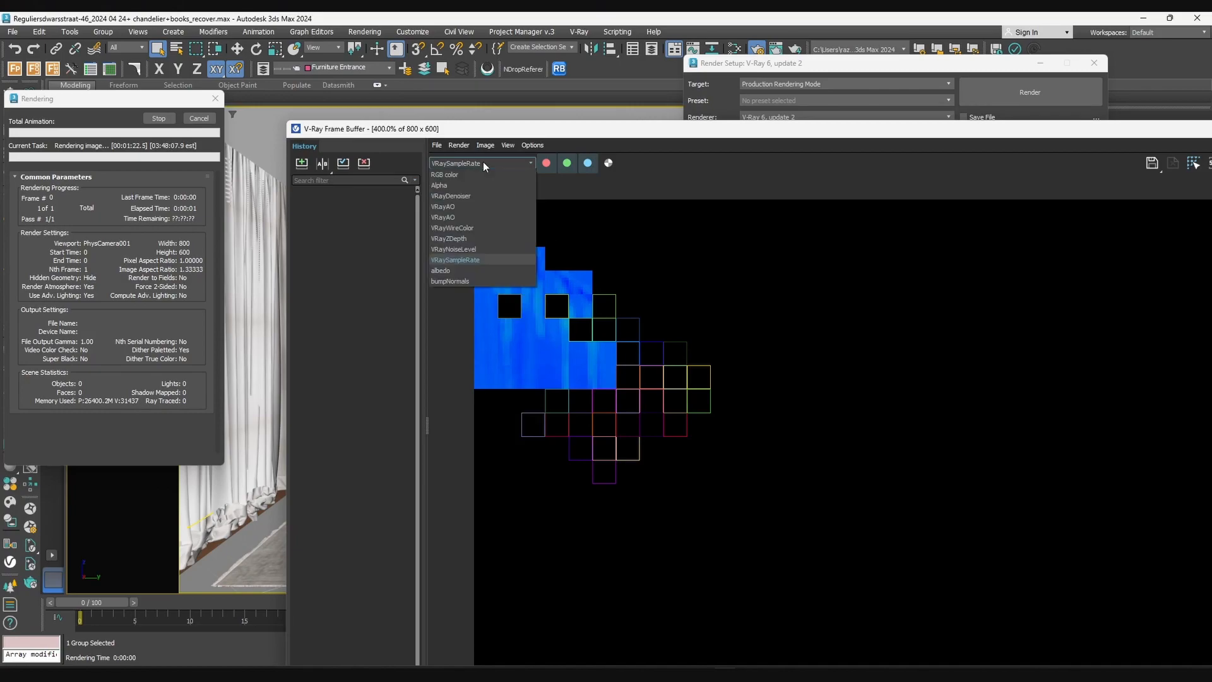
click(612, 140)
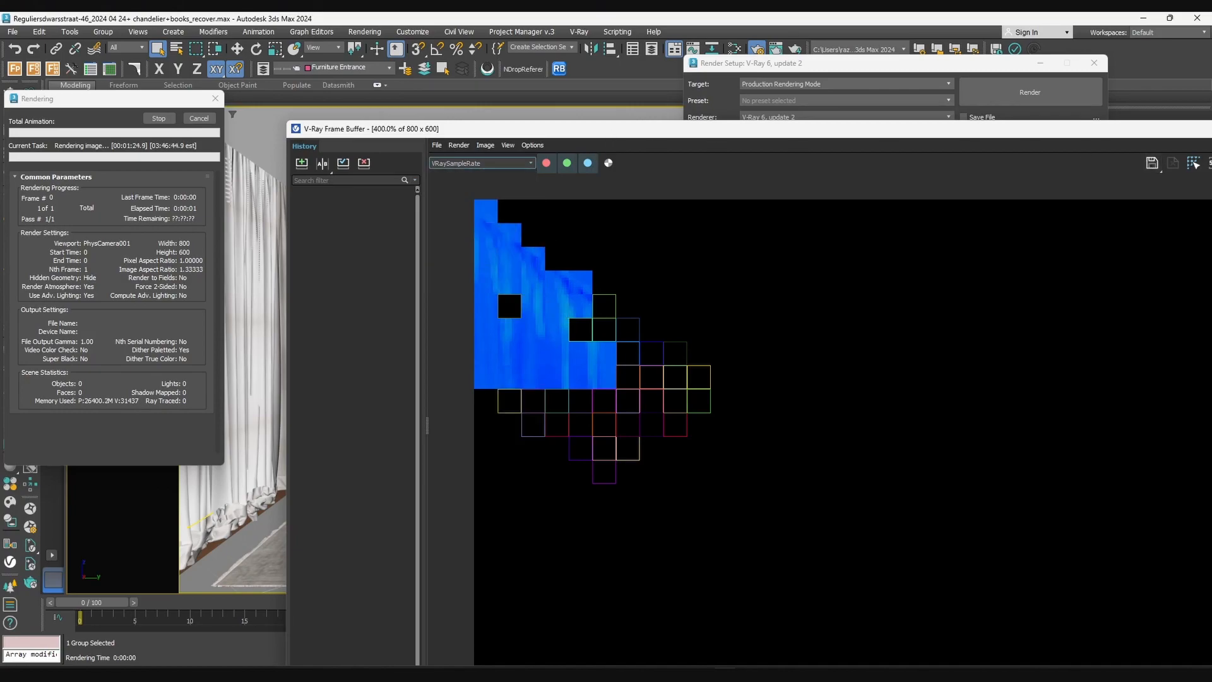
drag(868, 131, 596, 116)
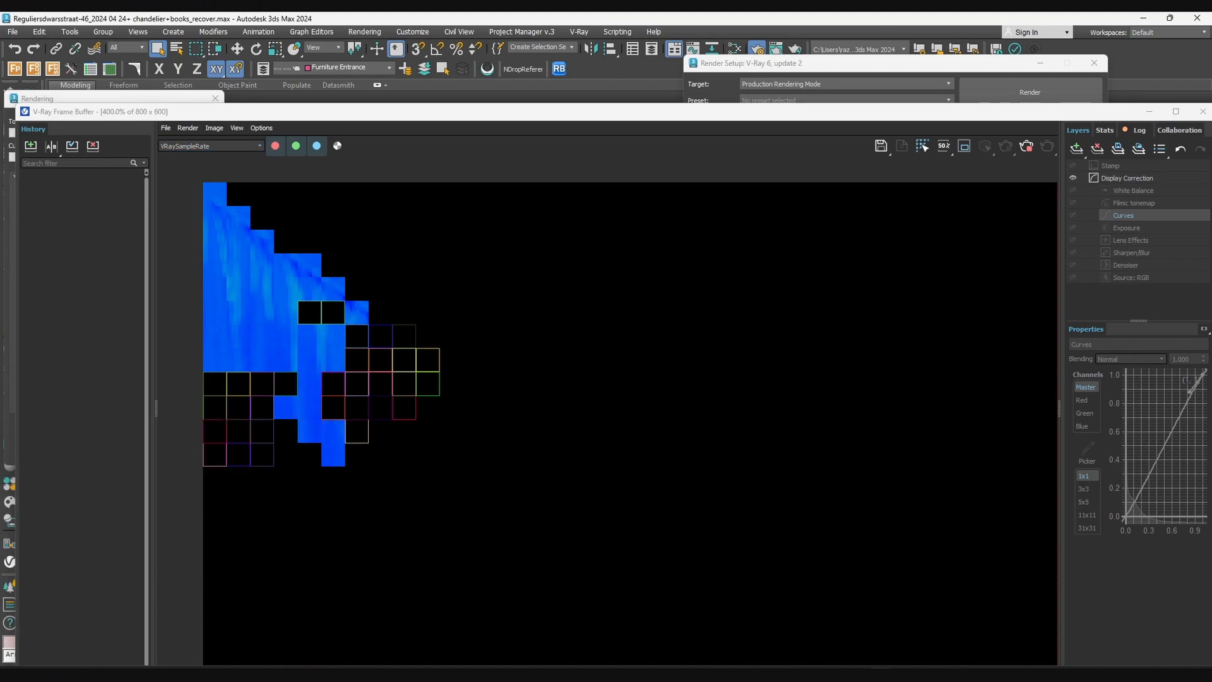
Switch to the YouTube video comparing V-Ray and Corona, examine the side-by-side render times, and return to 3ds Max
drag(1211, 148, 923, 130)
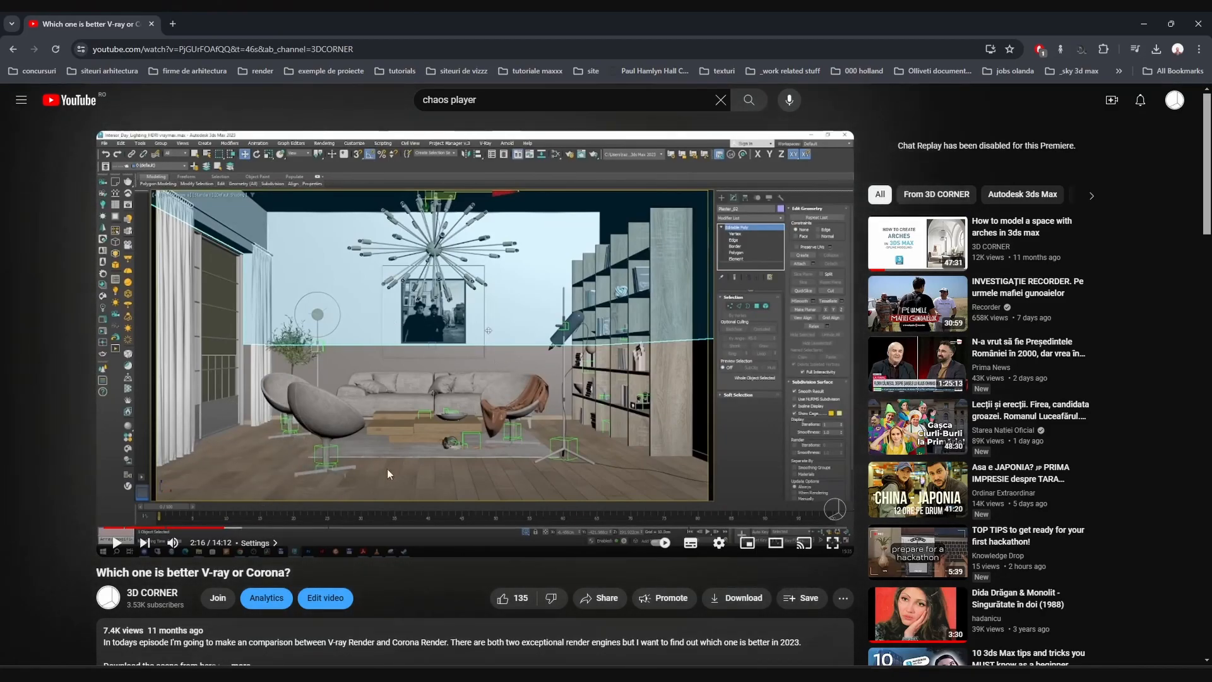
click(341, 528)
click(406, 527)
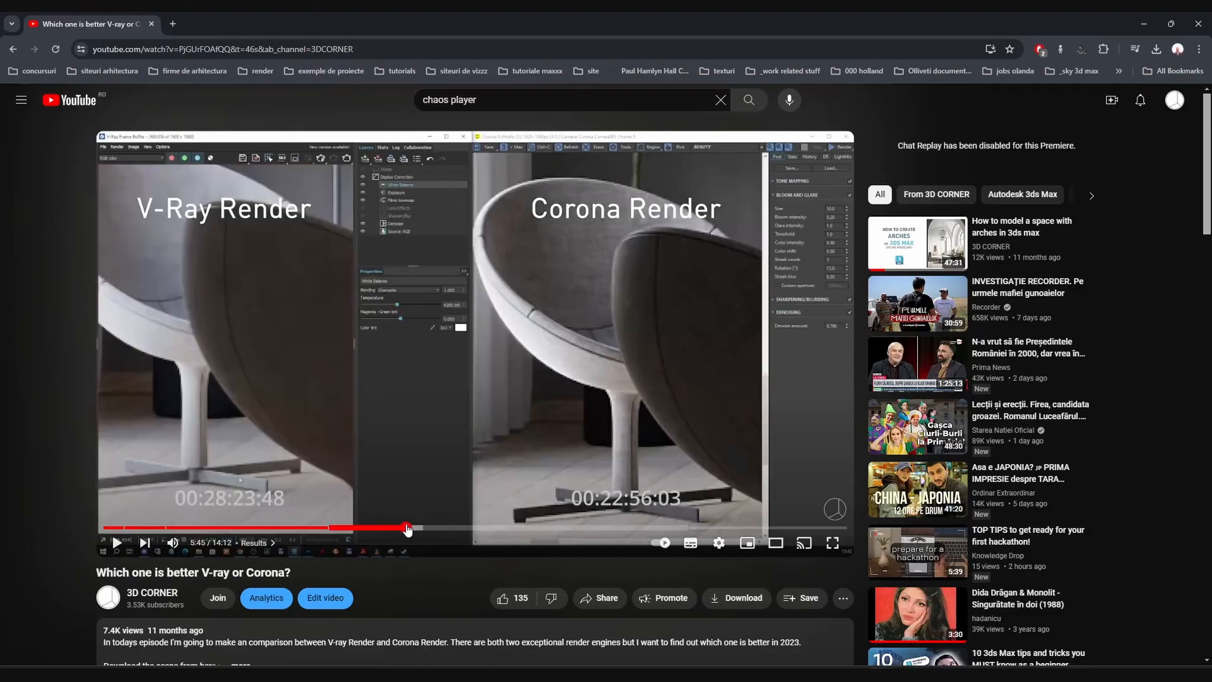
click(313, 527)
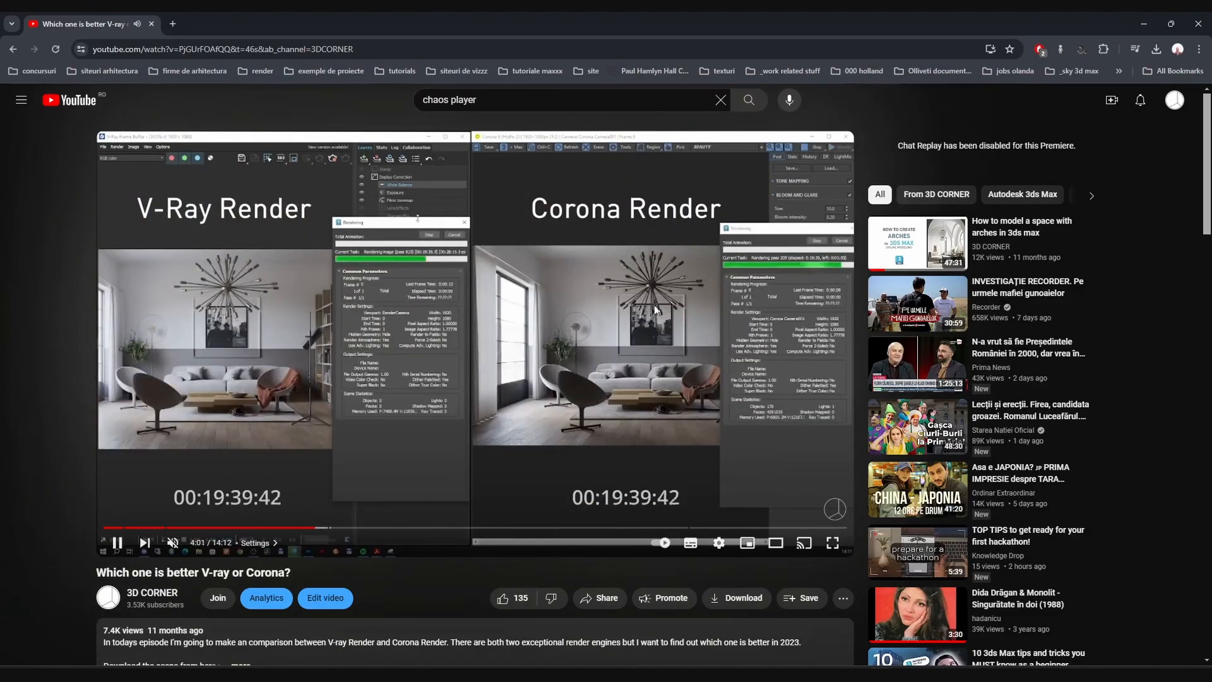
click(600, 418)
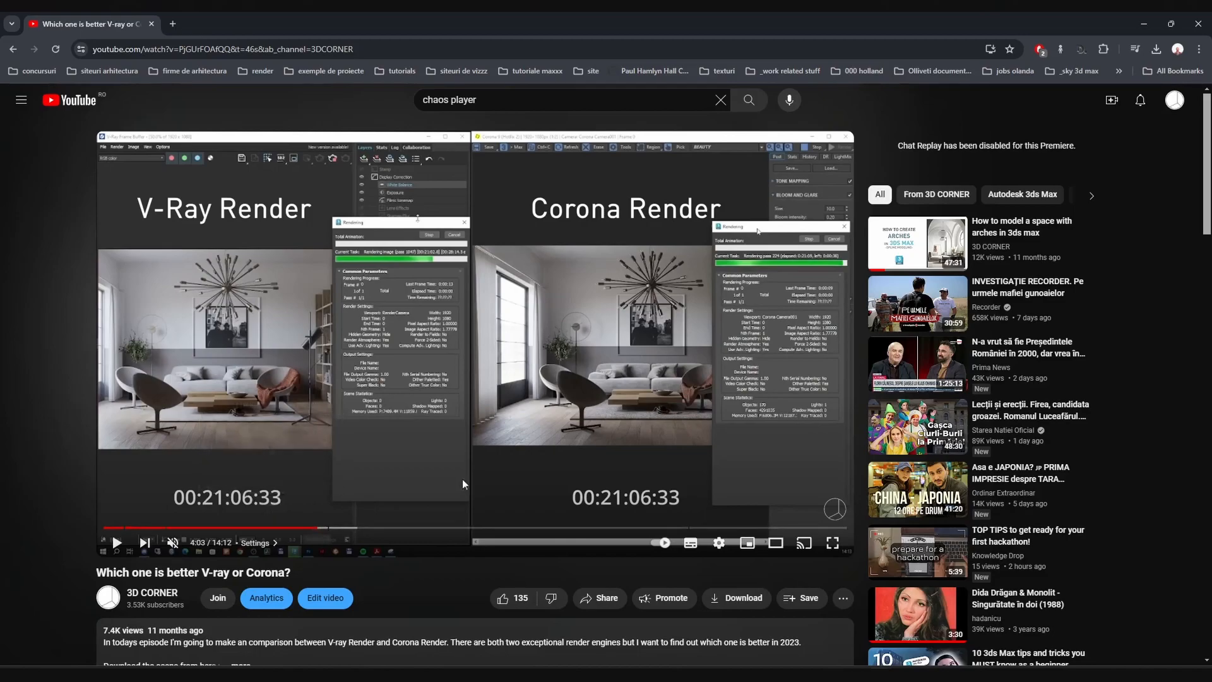
click(327, 528)
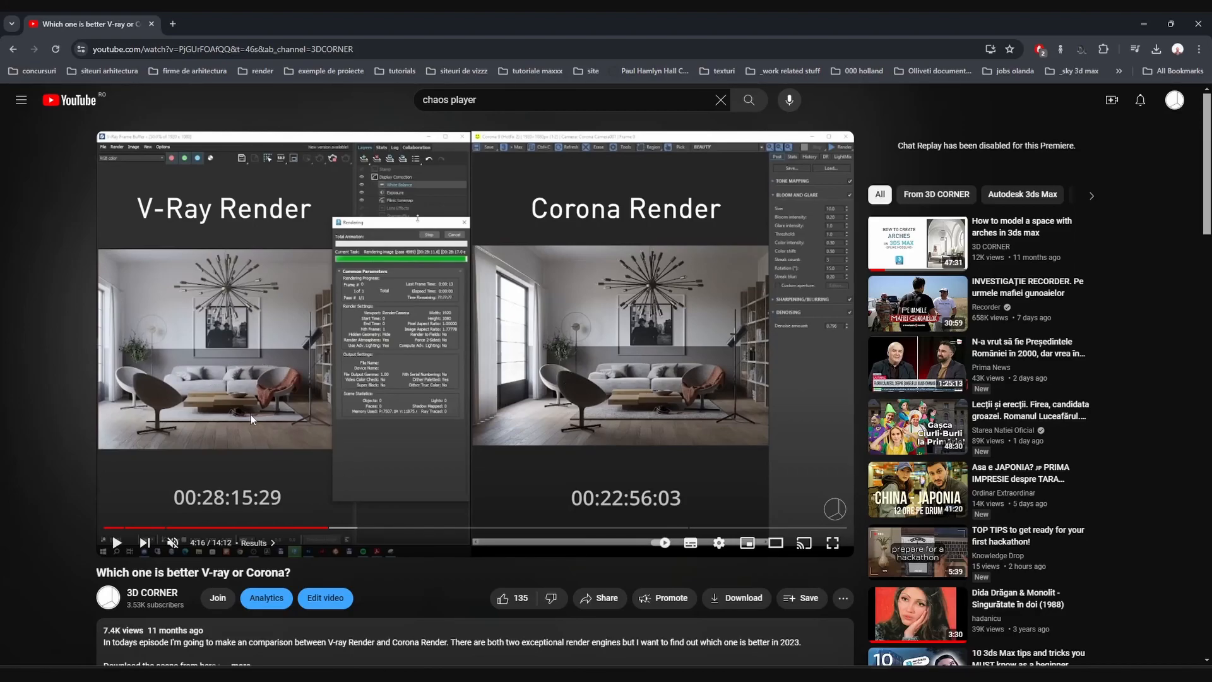
click(1143, 24)
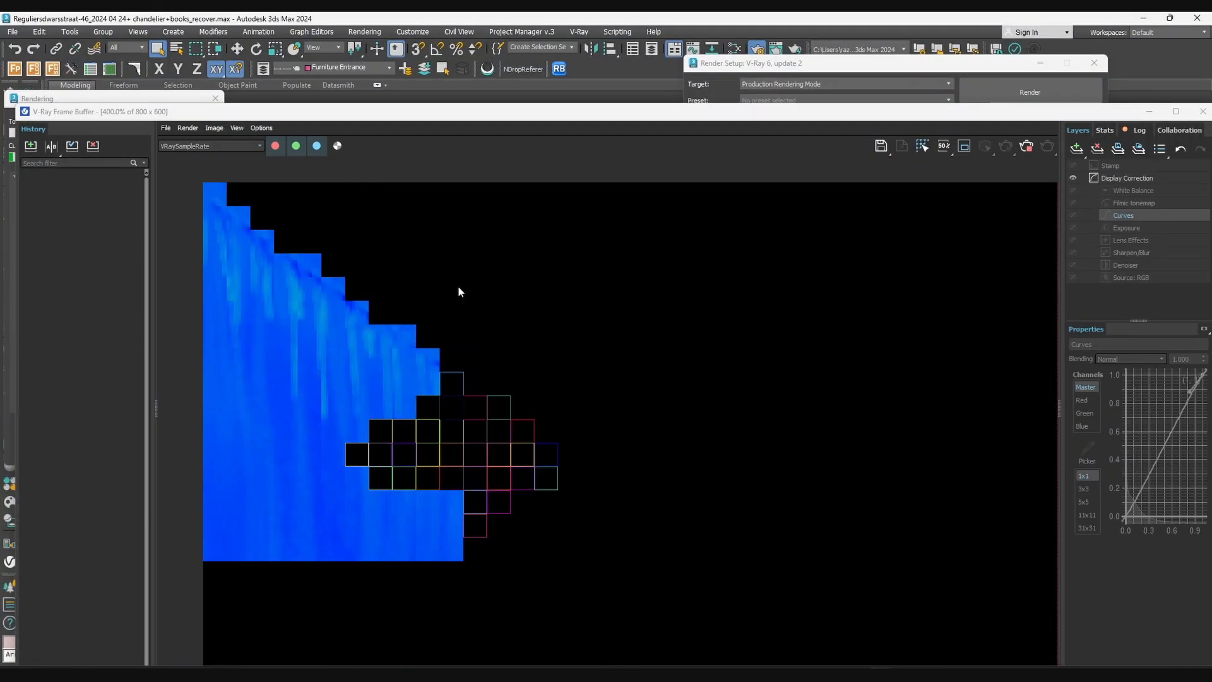
Move the frame buffer off the render progress window and examine the curtains and the whole finished image in RGB color
drag(391, 114, 664, 111)
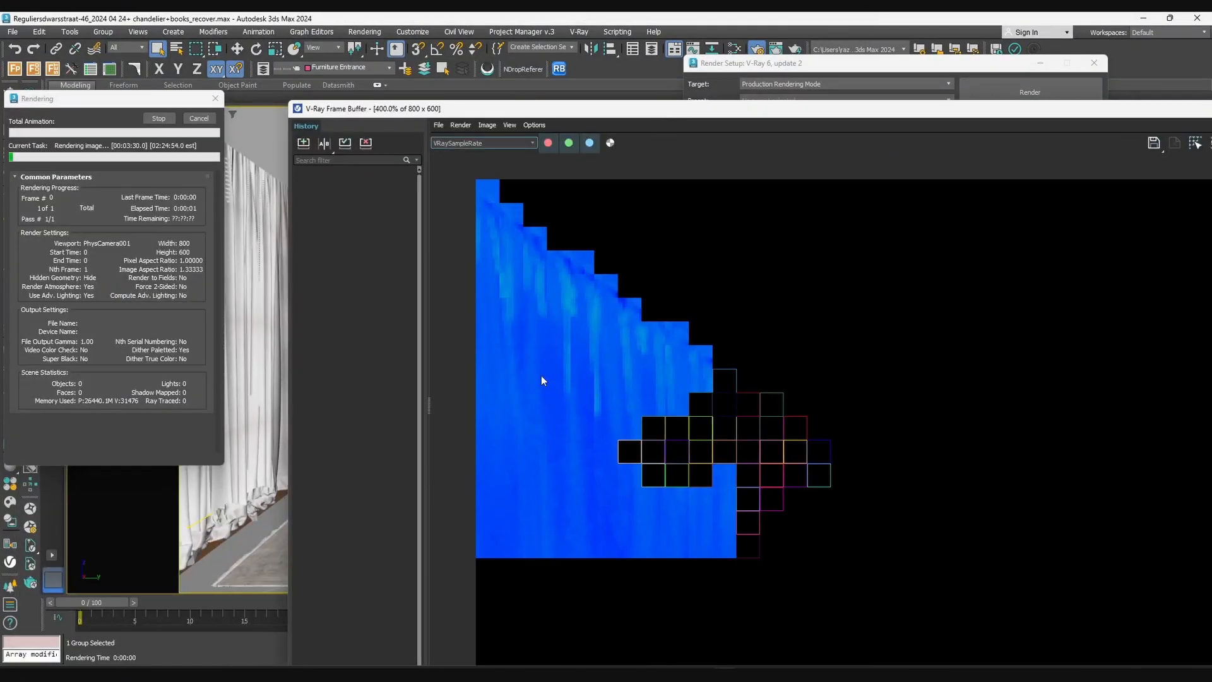
scroll(593, 388, down, 1)
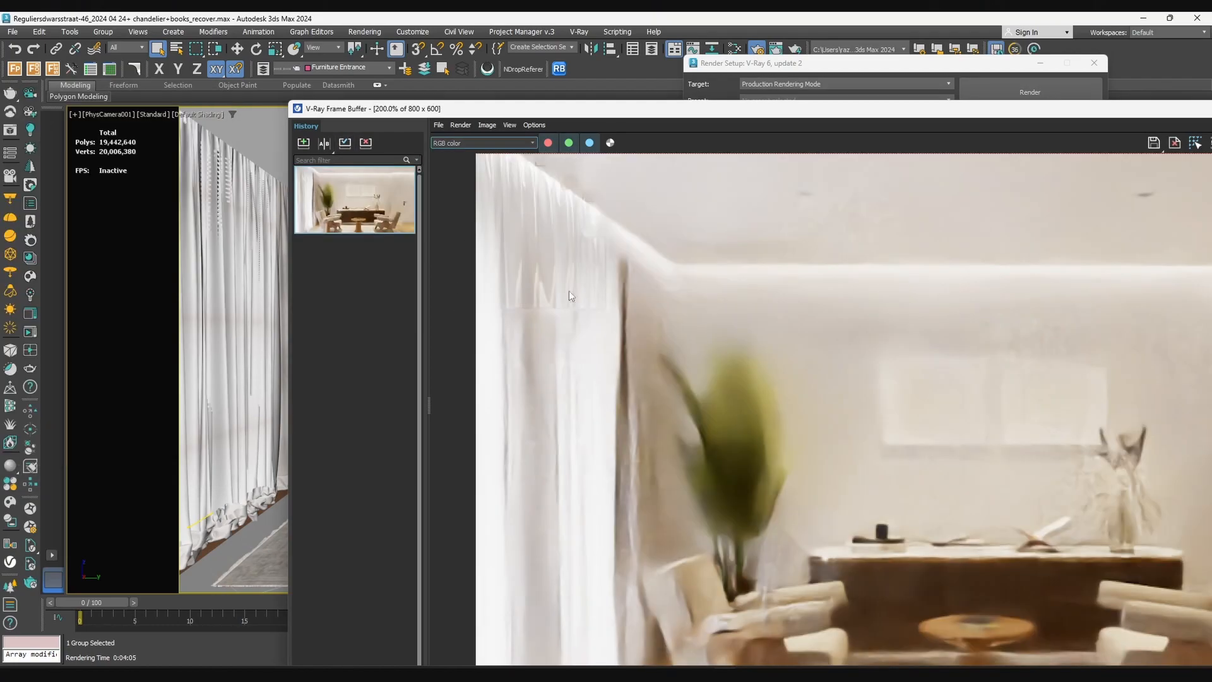
scroll(520, 315, up, 2)
scroll(547, 287, down, 4)
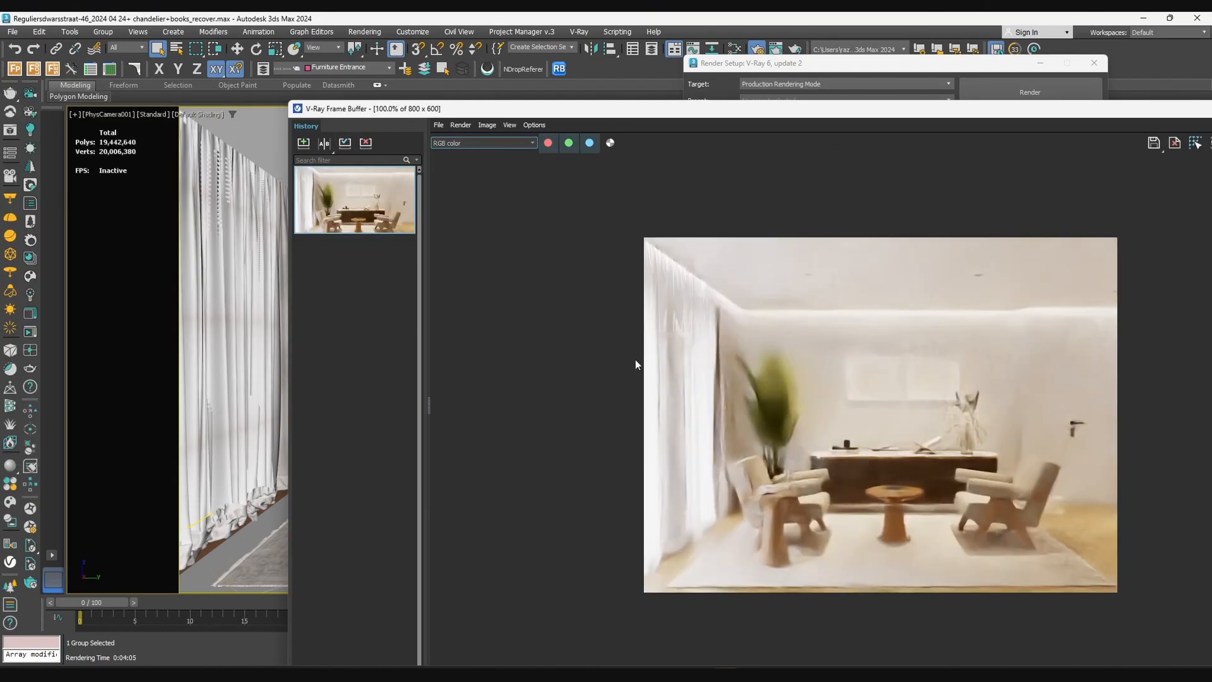
click(464, 144)
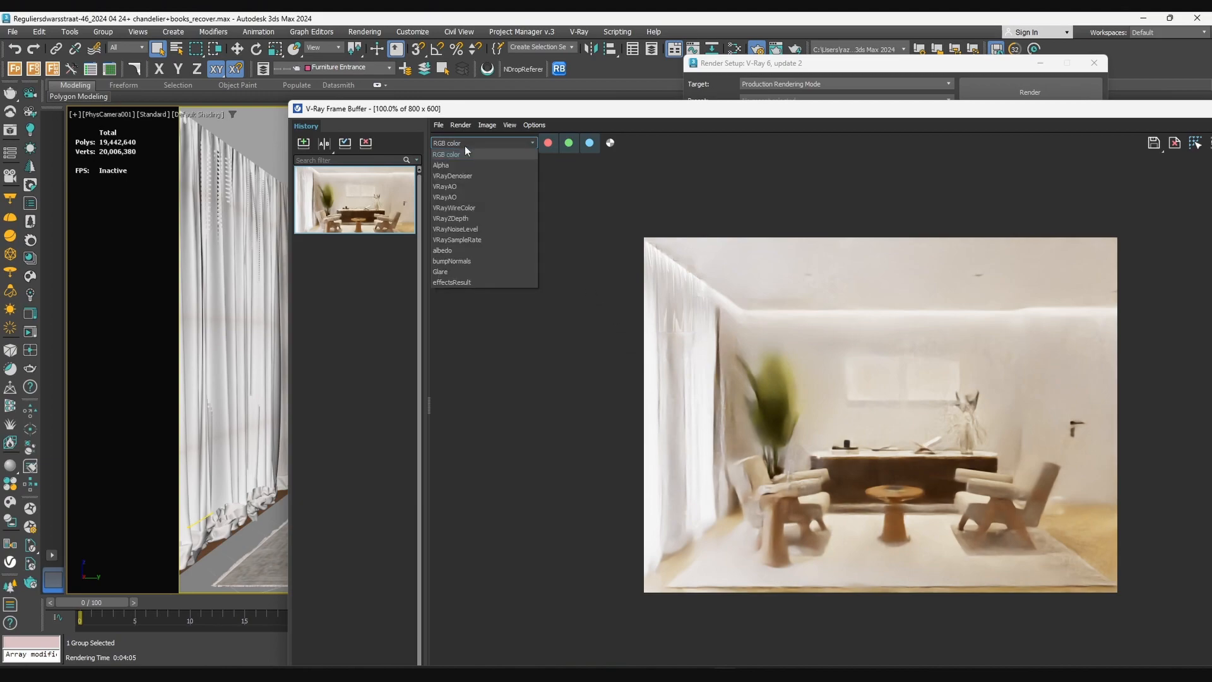
click(464, 145)
Bring the Render Setup window forward and set the bucket image sampler's max subdivs to 6
drag(513, 109, 314, 208)
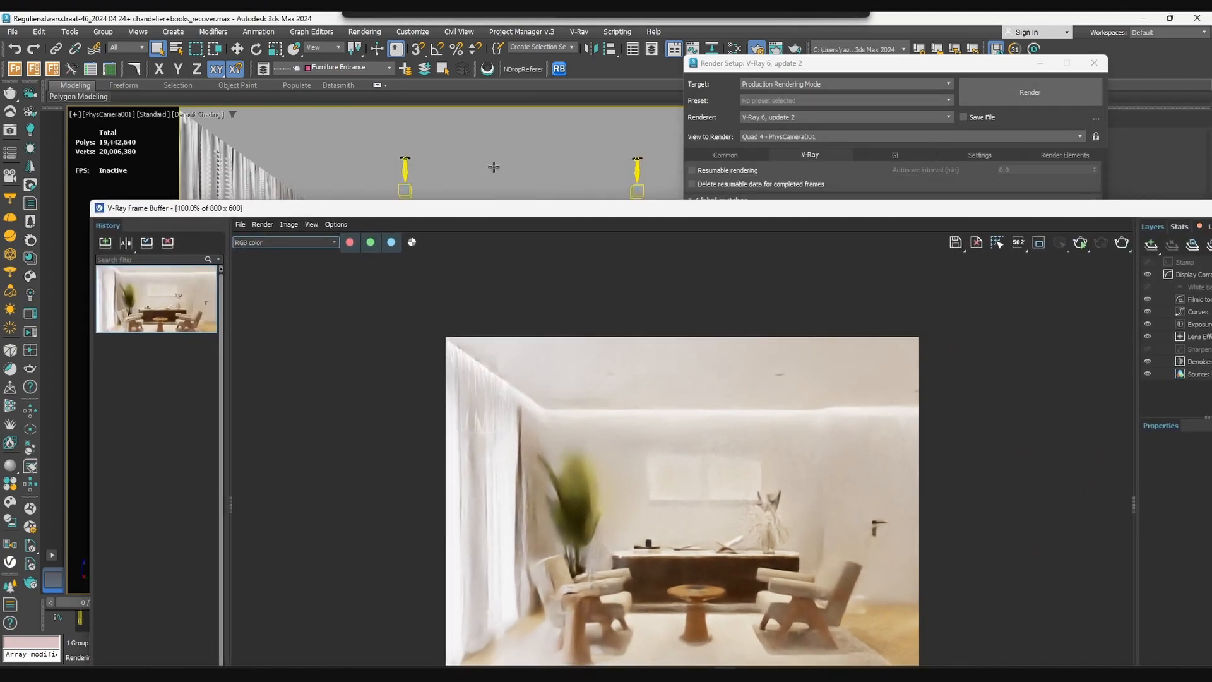
click(791, 72)
scroll(808, 455, down, 5)
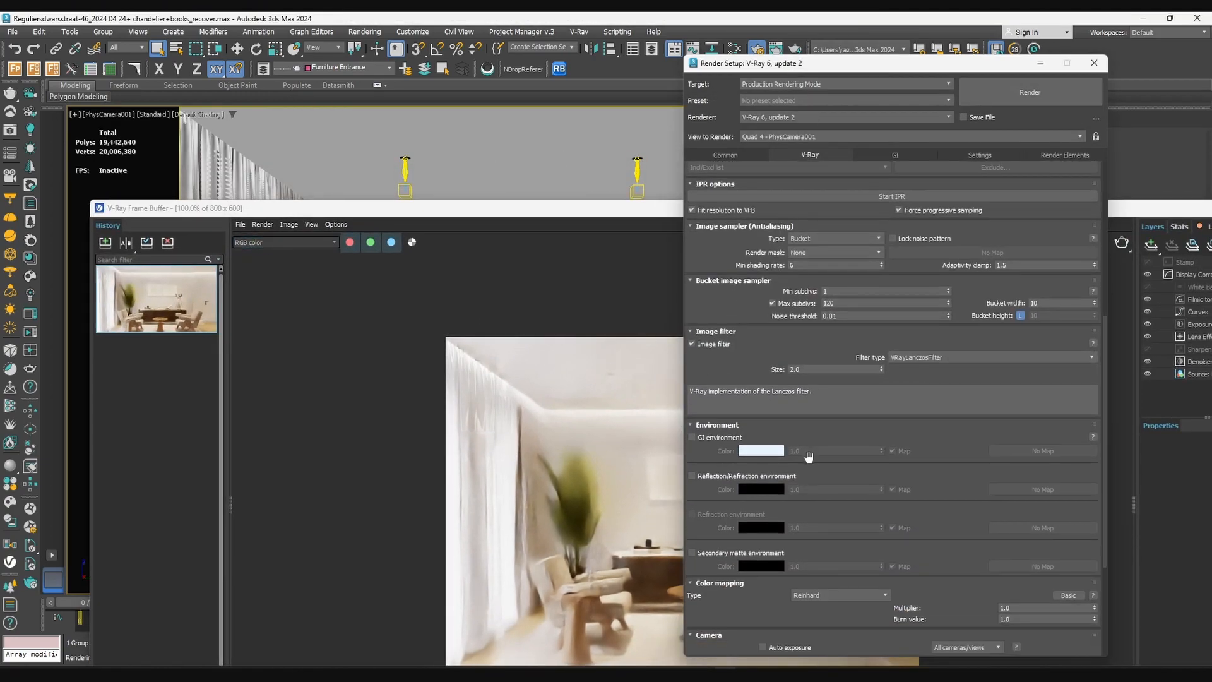
double_click(828, 303)
text(5)
key(Tab)
Render the camera view with the reduced max subdivs and inspect the first buckets in the VRaySampleRate channel
click(1030, 93)
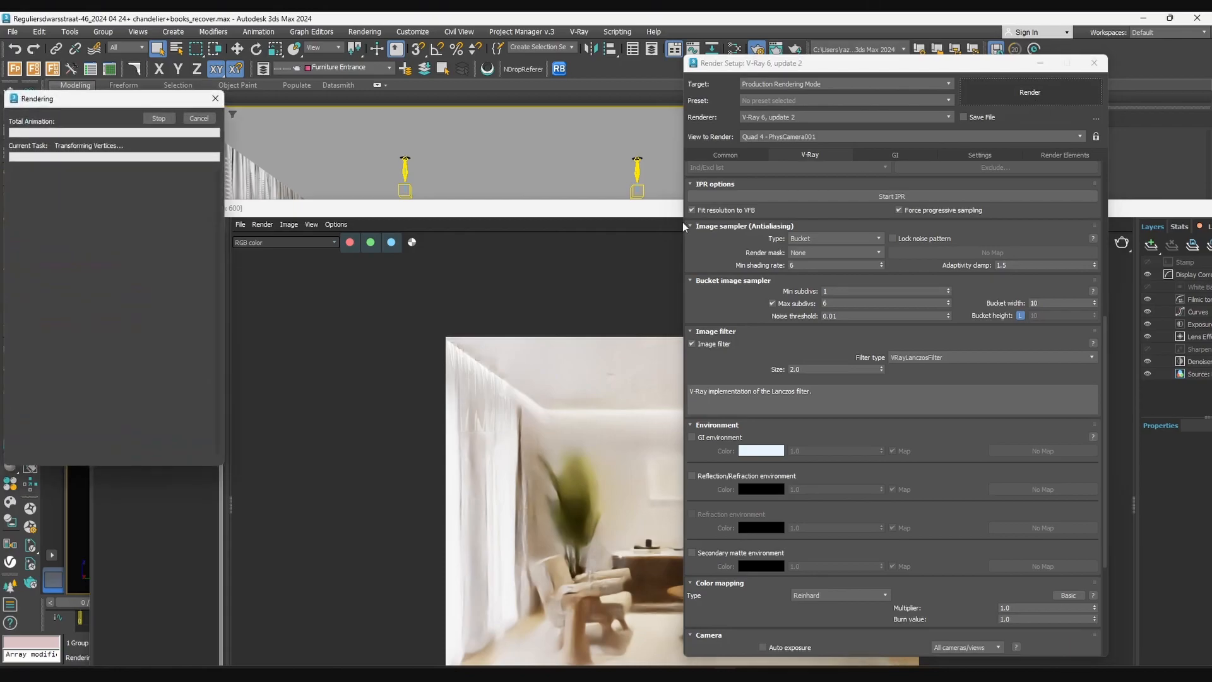
click(284, 242)
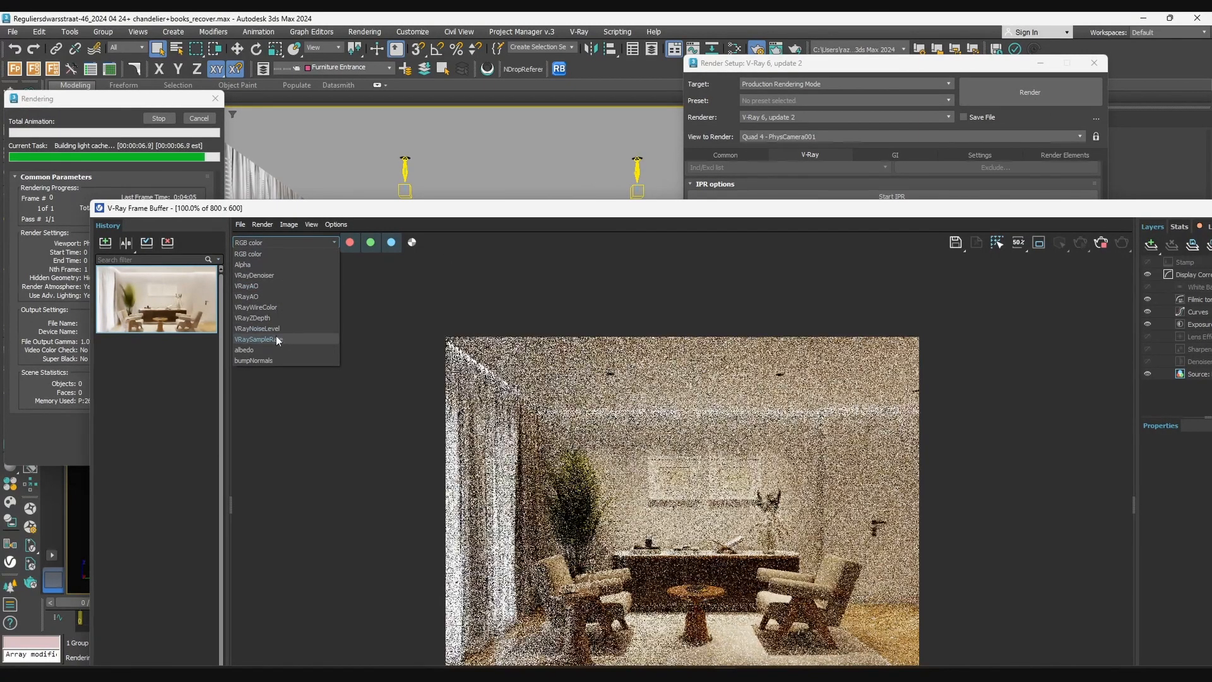
click(276, 337)
scroll(487, 391, up, 1)
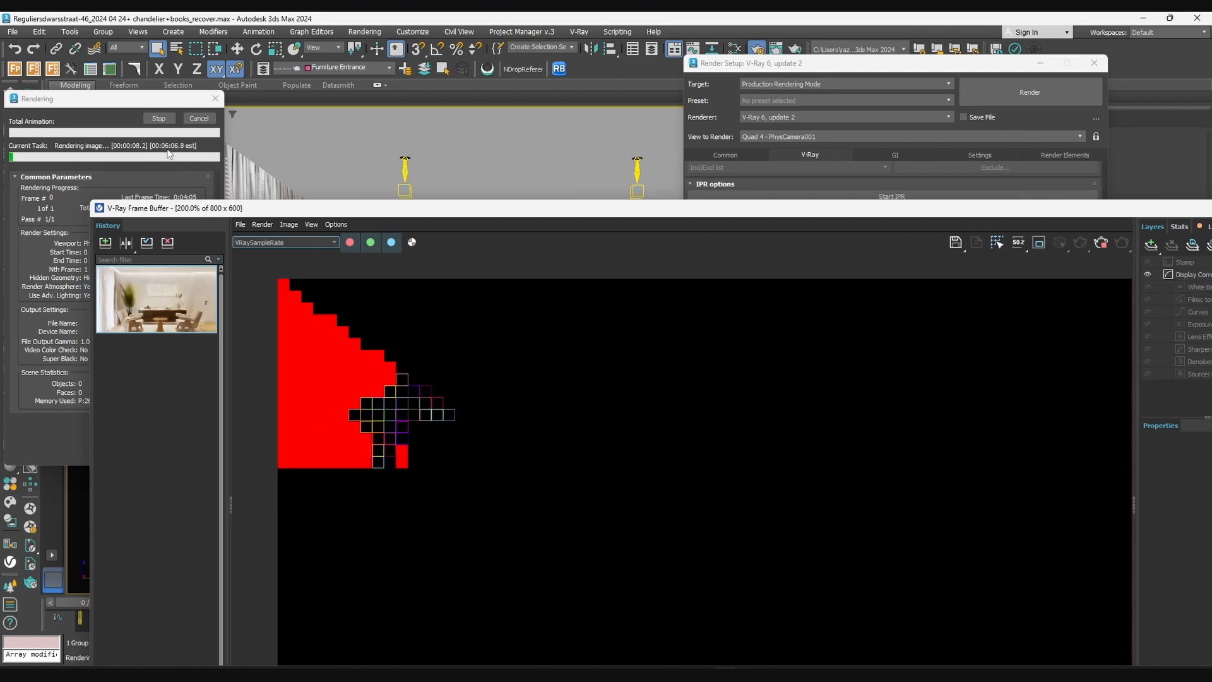
scroll(355, 392, up, 1)
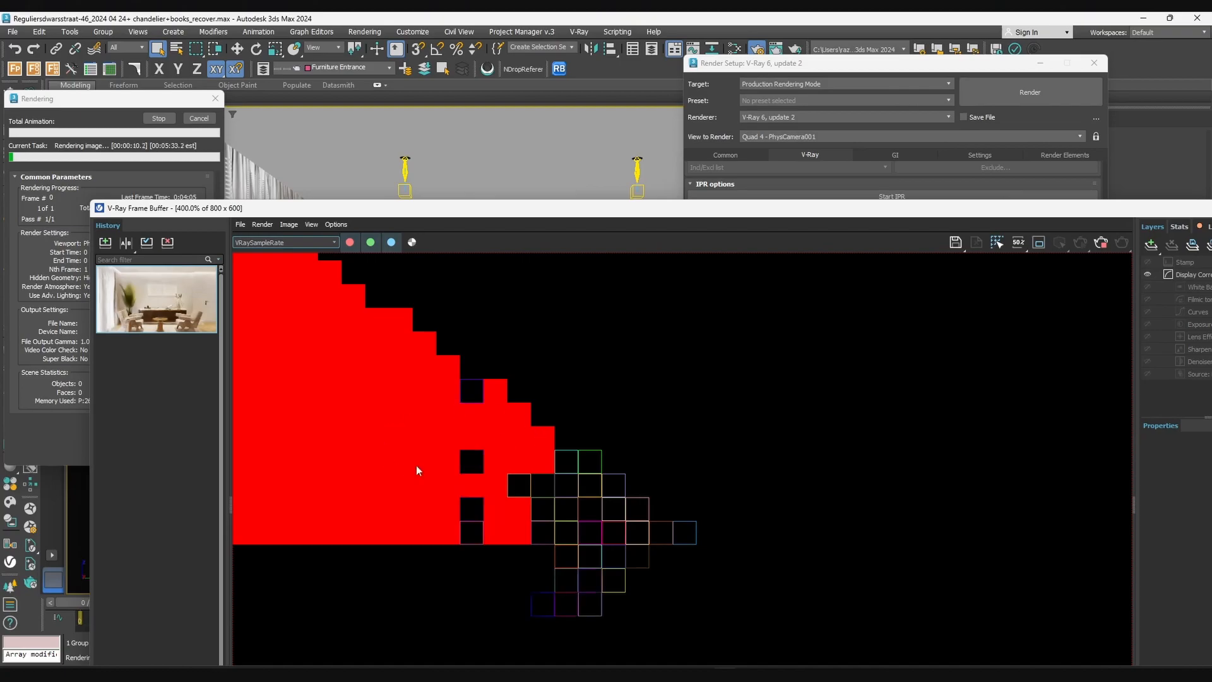
scroll(423, 464, down, 1)
Show the RGB color channel and examine the noise in the curtain, plant and ceiling buckets as they render
click(286, 242)
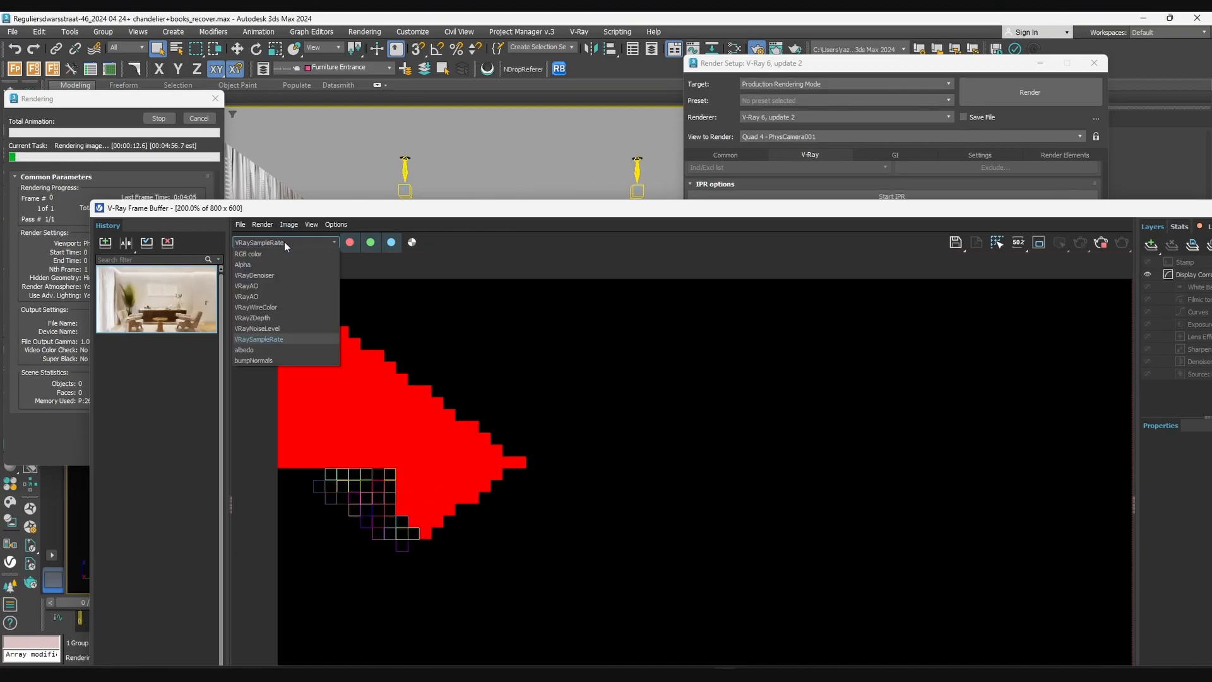
click(276, 251)
middle_drag(411, 433, 544, 345)
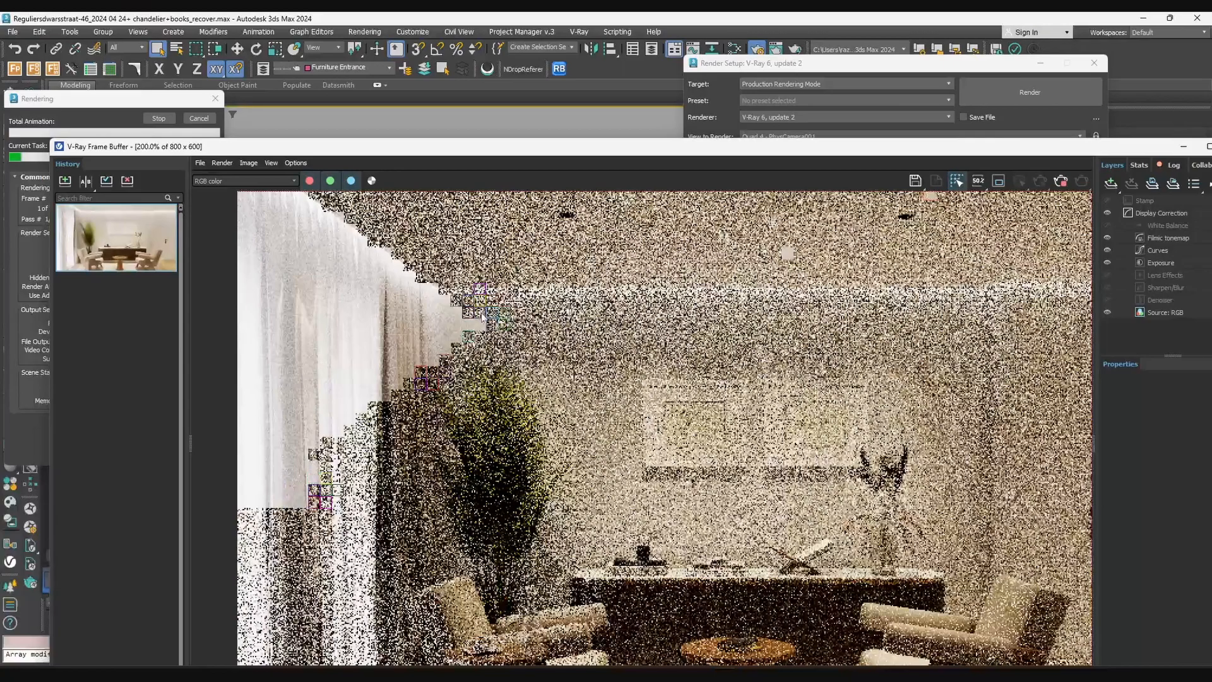
scroll(494, 321, down, 1)
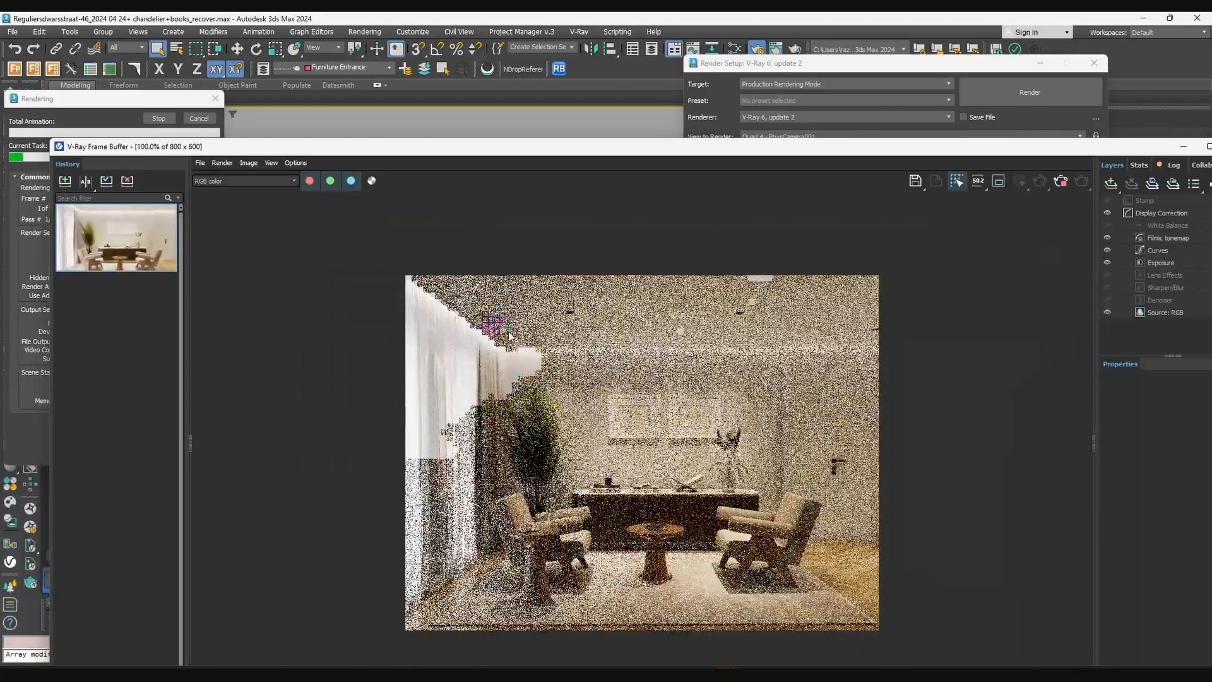
scroll(504, 334, up, 1)
scroll(516, 342, down, 1)
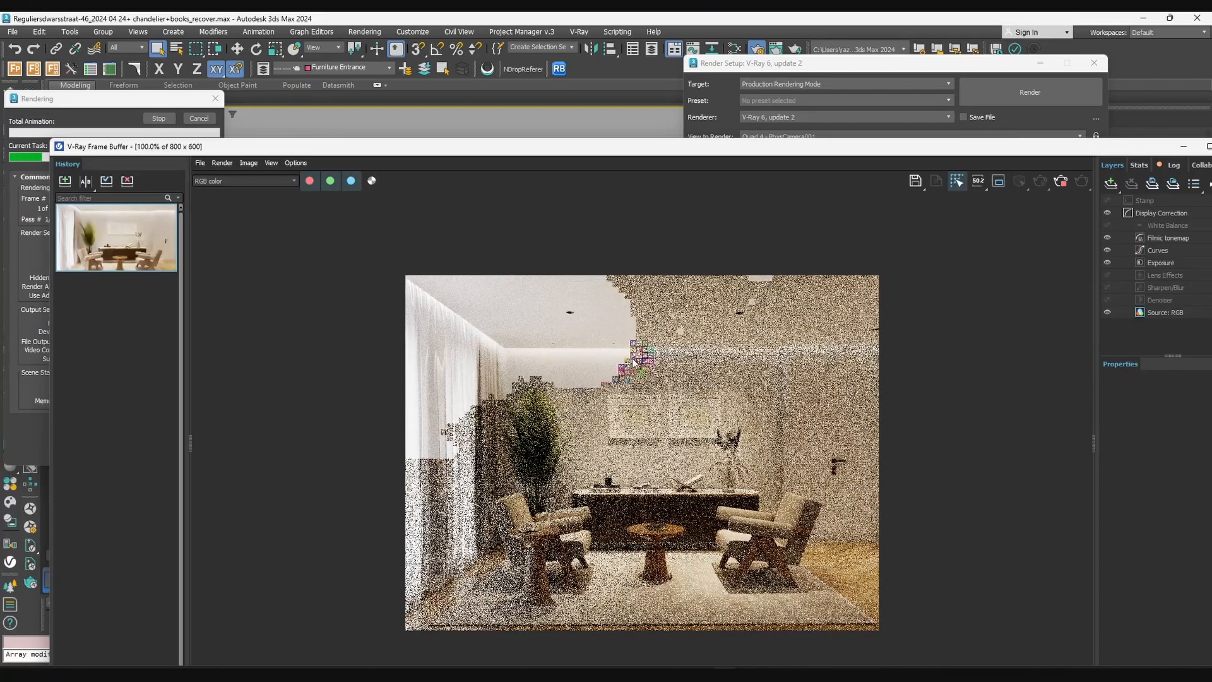
scroll(592, 403, up, 1)
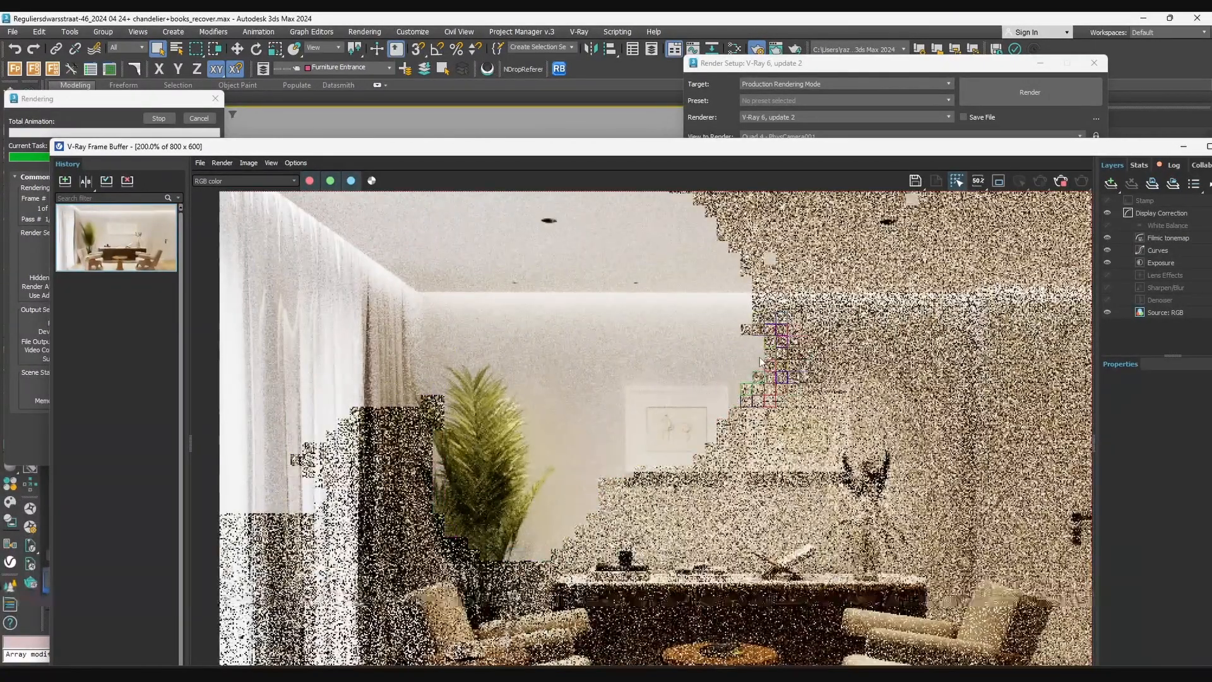
scroll(760, 361, down, 1)
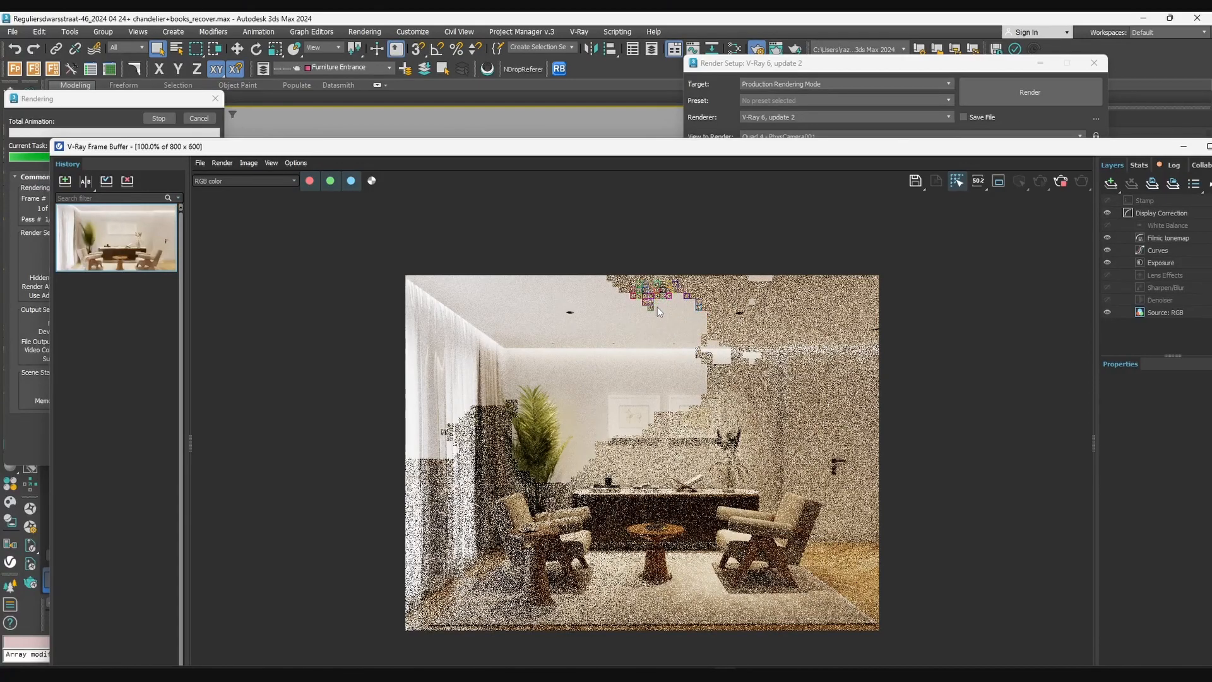
Inspect the framed picture and the corner between curtain and ceiling up close for remaining noise
scroll(652, 318, up, 3)
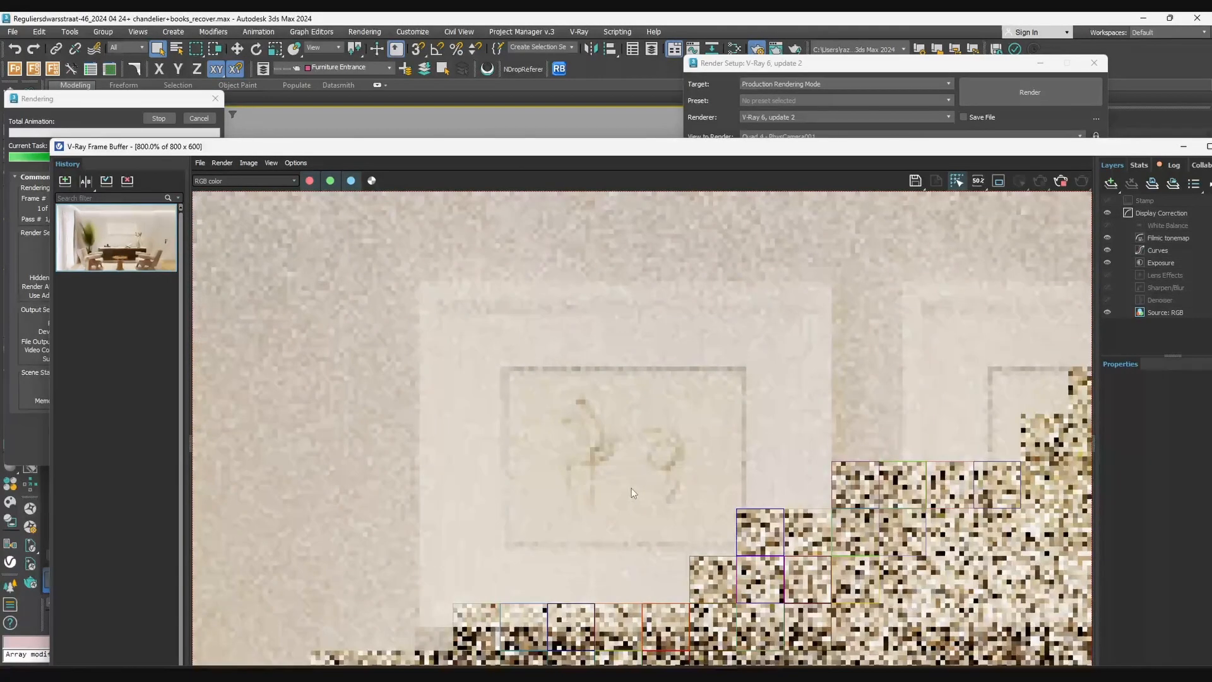
scroll(596, 445, down, 4)
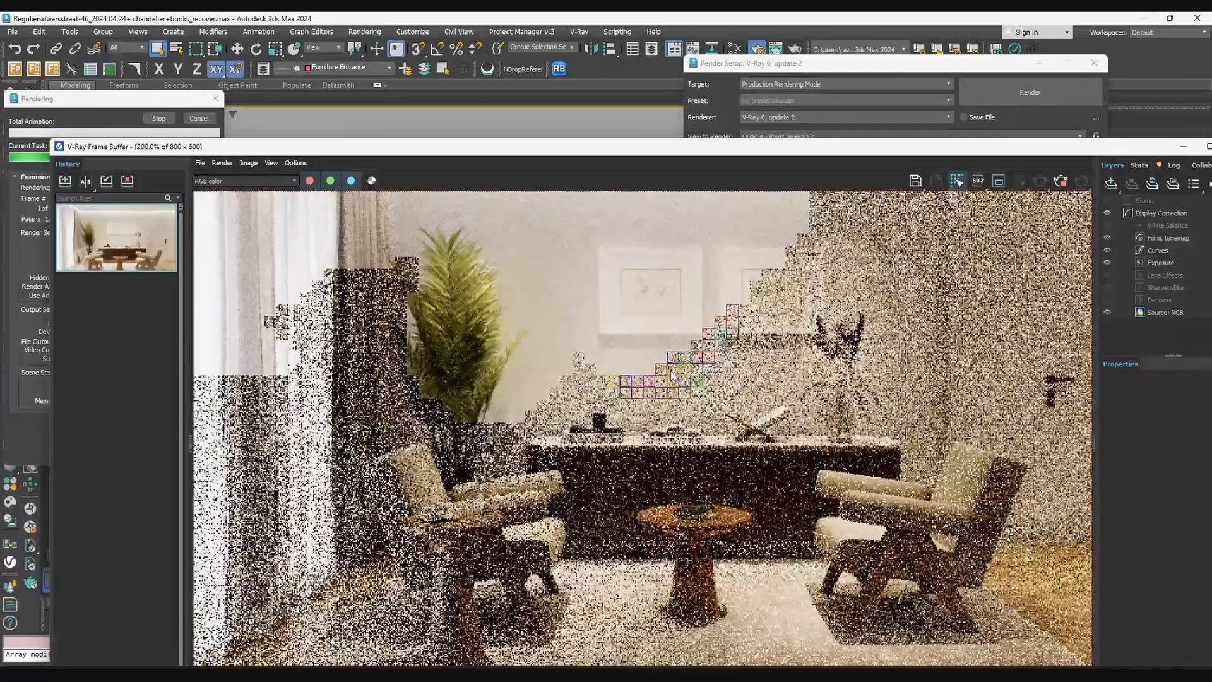
scroll(650, 453, down, 1)
scroll(433, 335, up, 2)
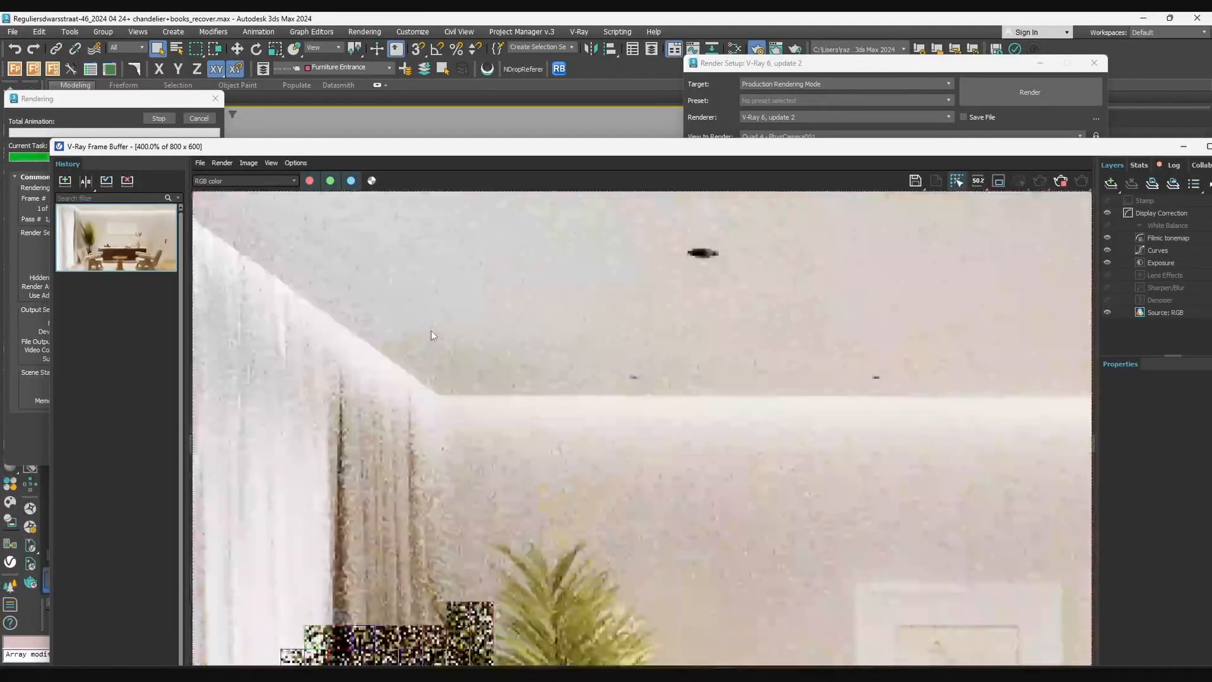
scroll(433, 335, down, 2)
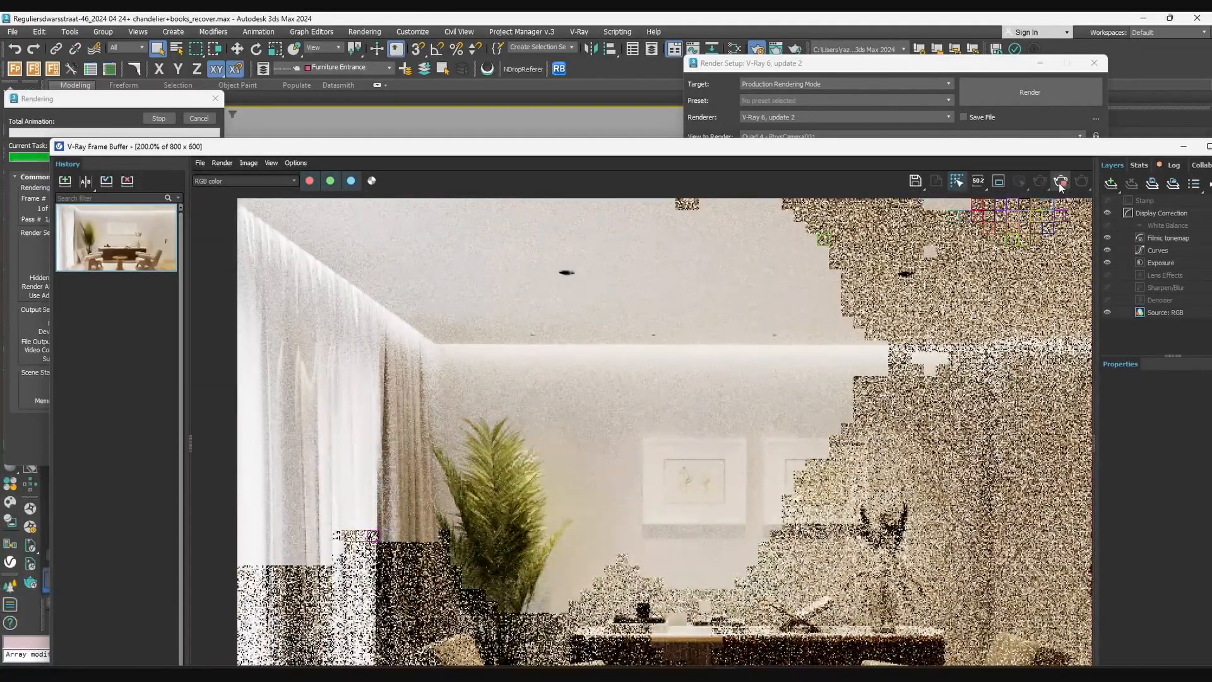
Stop the render and save it to the history, comparing it as B against the earlier finished render as A
click(1060, 183)
click(69, 183)
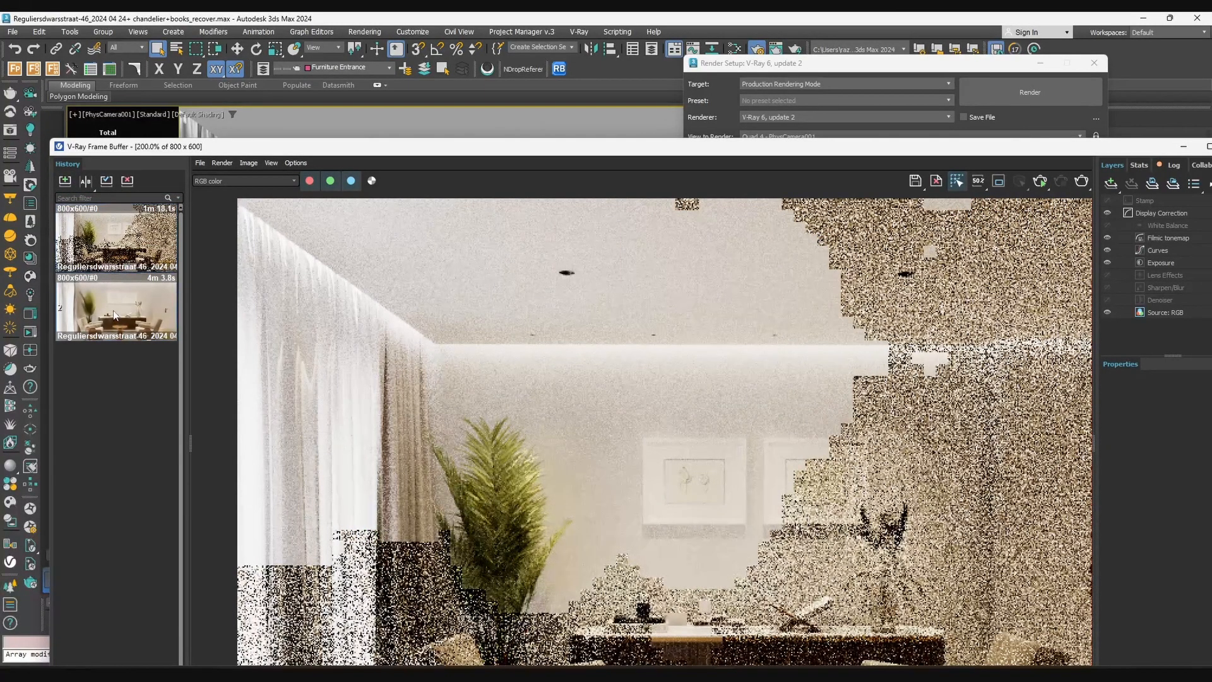
click(84, 182)
click(101, 220)
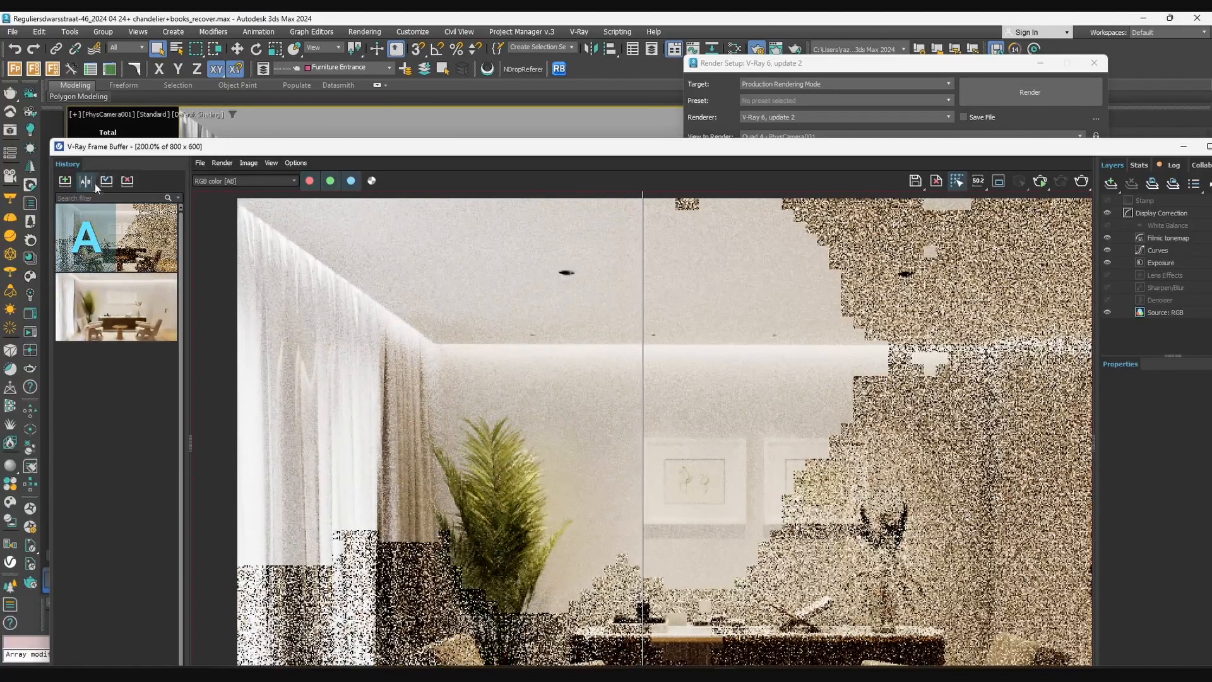
click(87, 307)
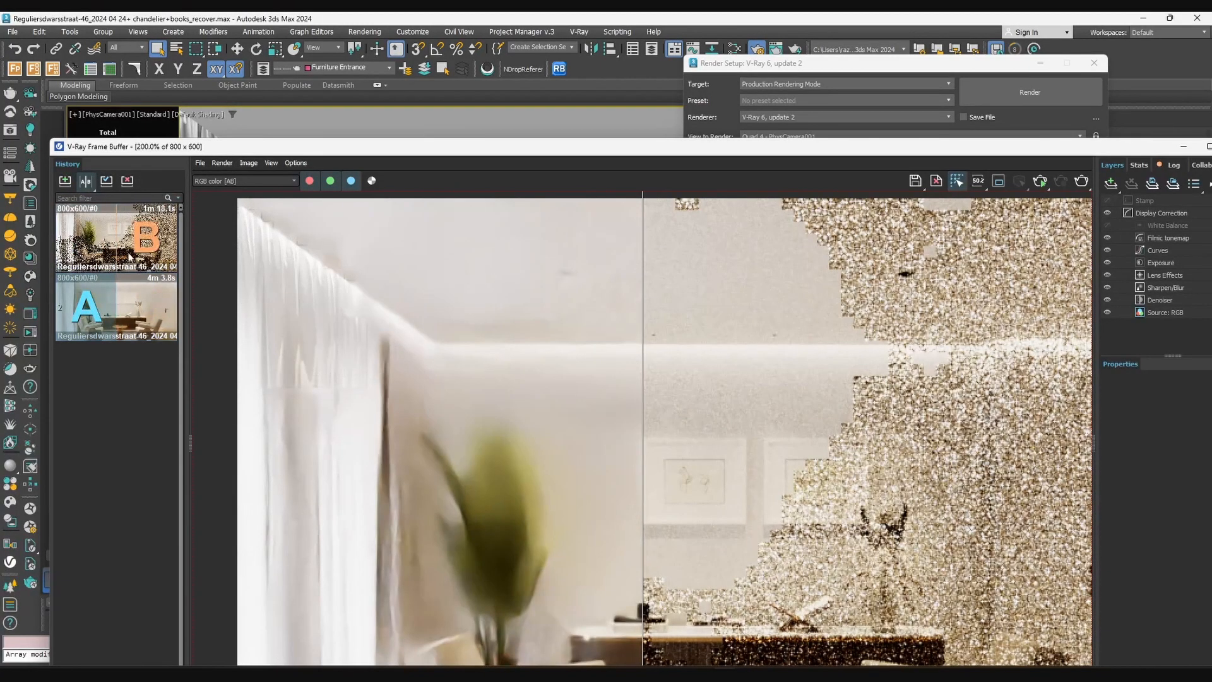
click(142, 241)
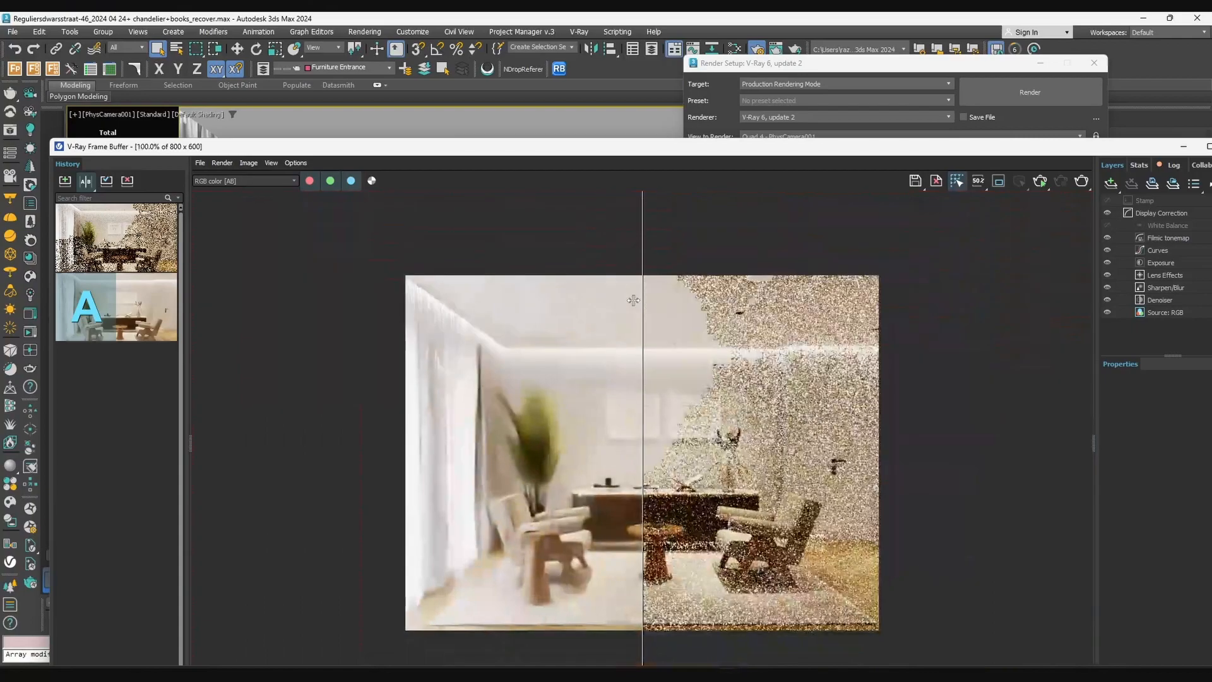
Compare the two saved renders in the VRaySampleRate channel by shifting the A/B divider
click(255, 180)
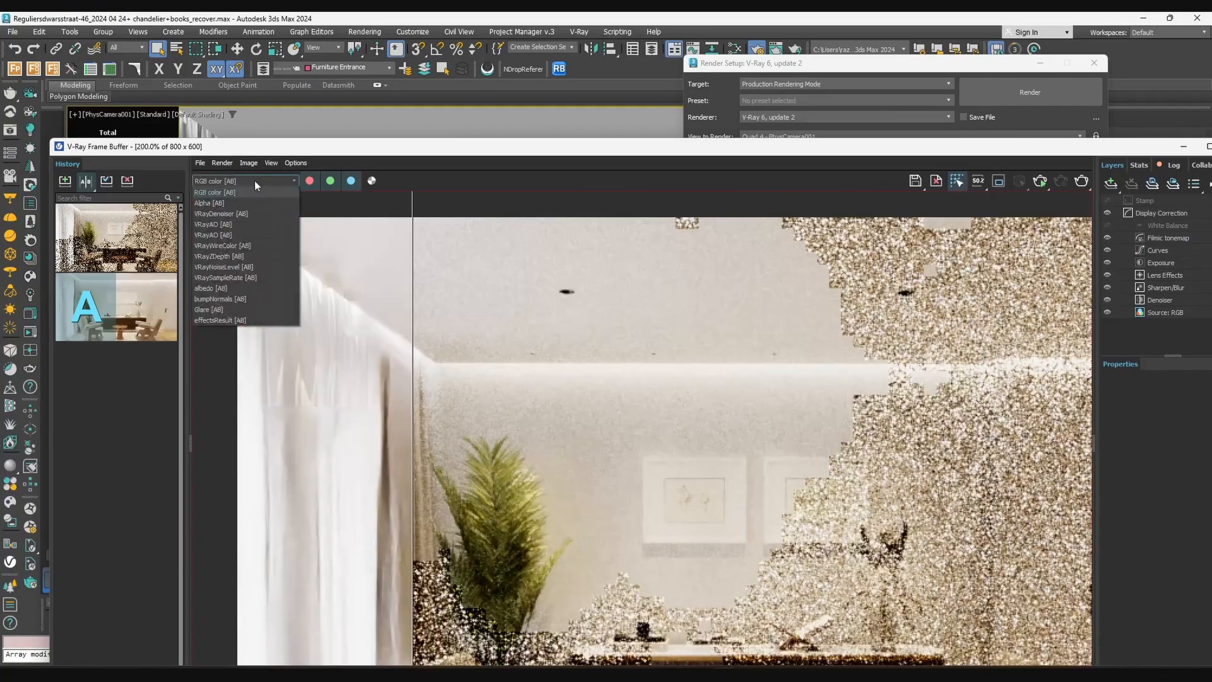
click(245, 277)
drag(411, 308, 442, 318)
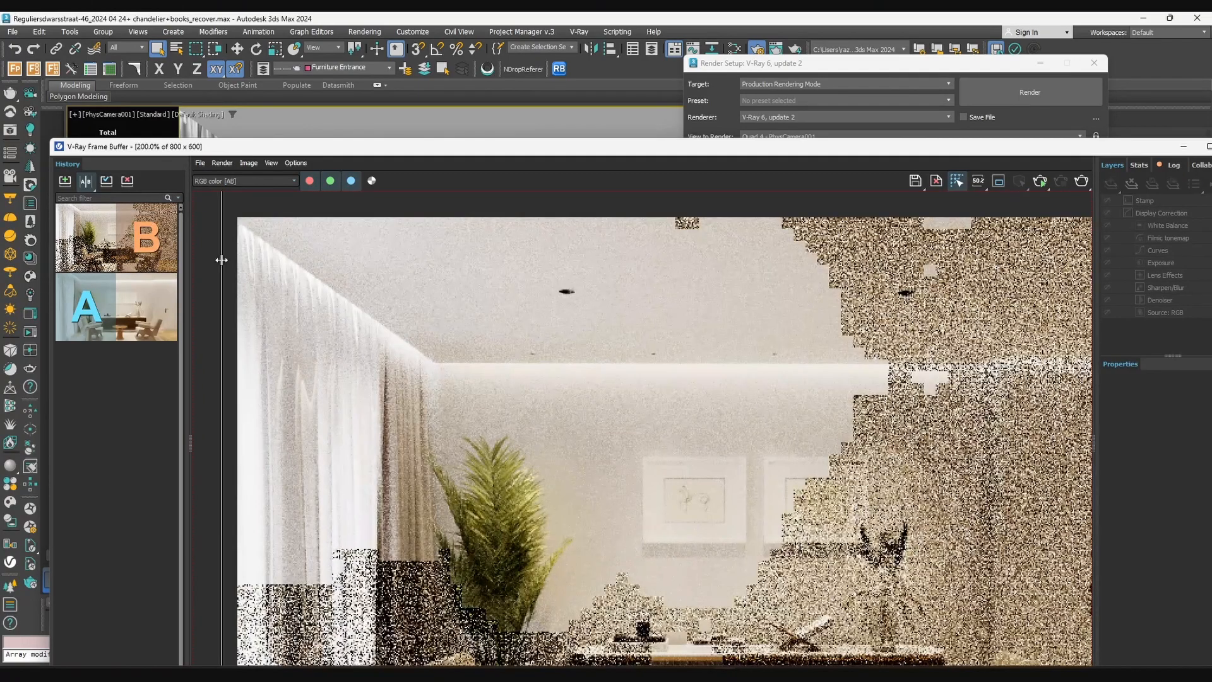
Compare curtain detail and ceiling-edge noise between renders A and B in RGB color, shifting the divider across the curtains
drag(221, 259, 338, 276)
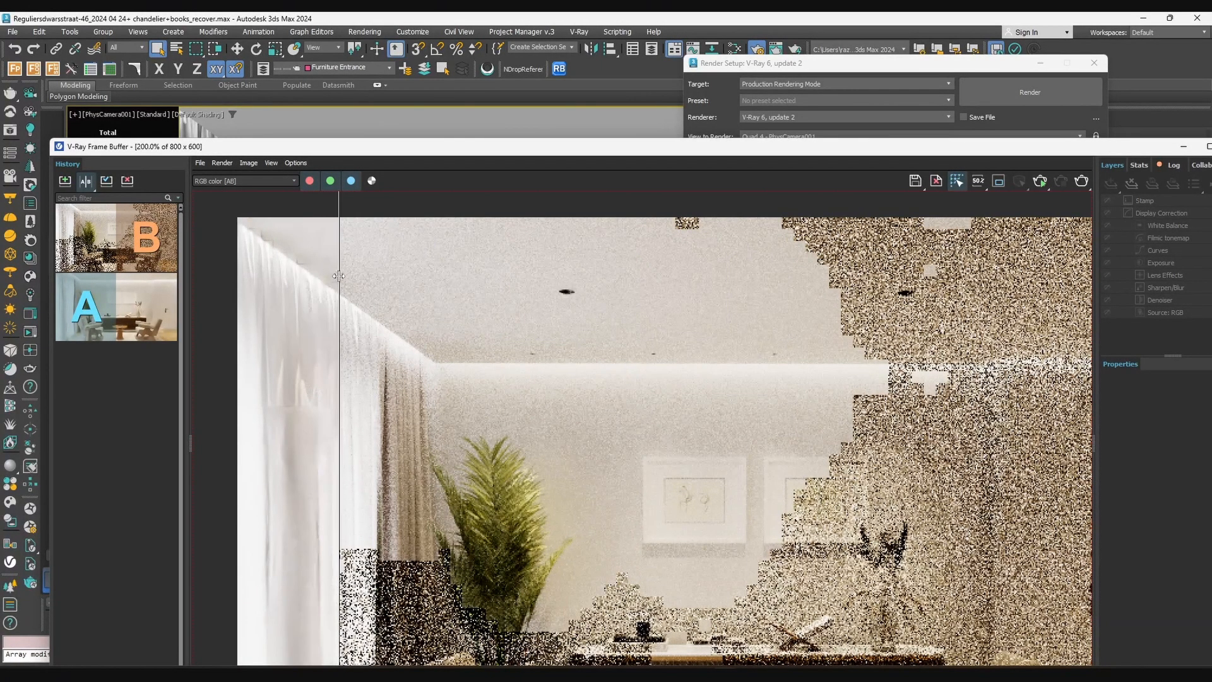
scroll(274, 320, up, 2)
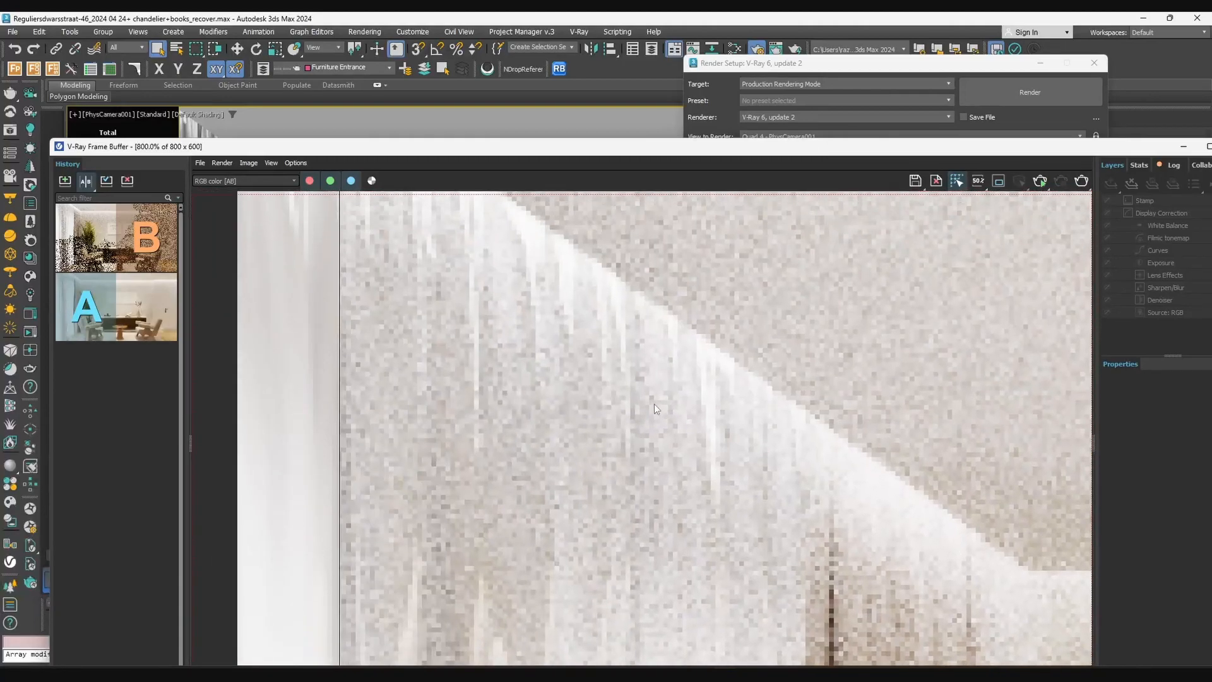
drag(339, 374, 443, 369)
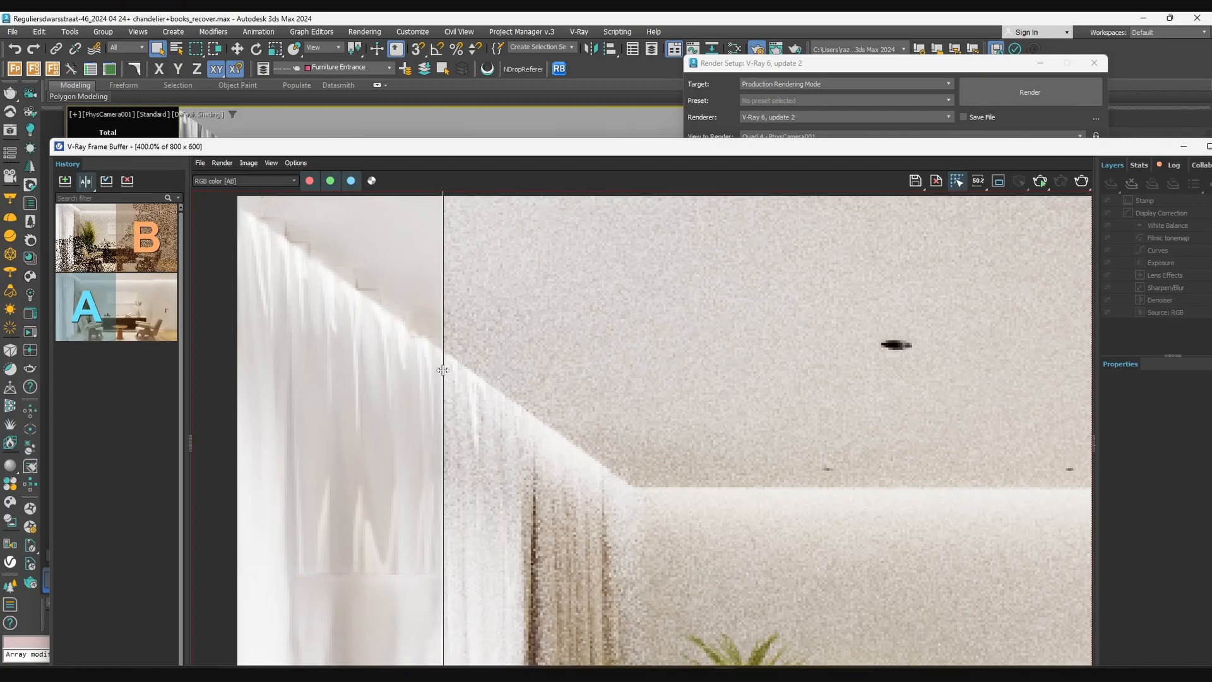
drag(443, 370, 511, 378)
scroll(317, 308, up, 1)
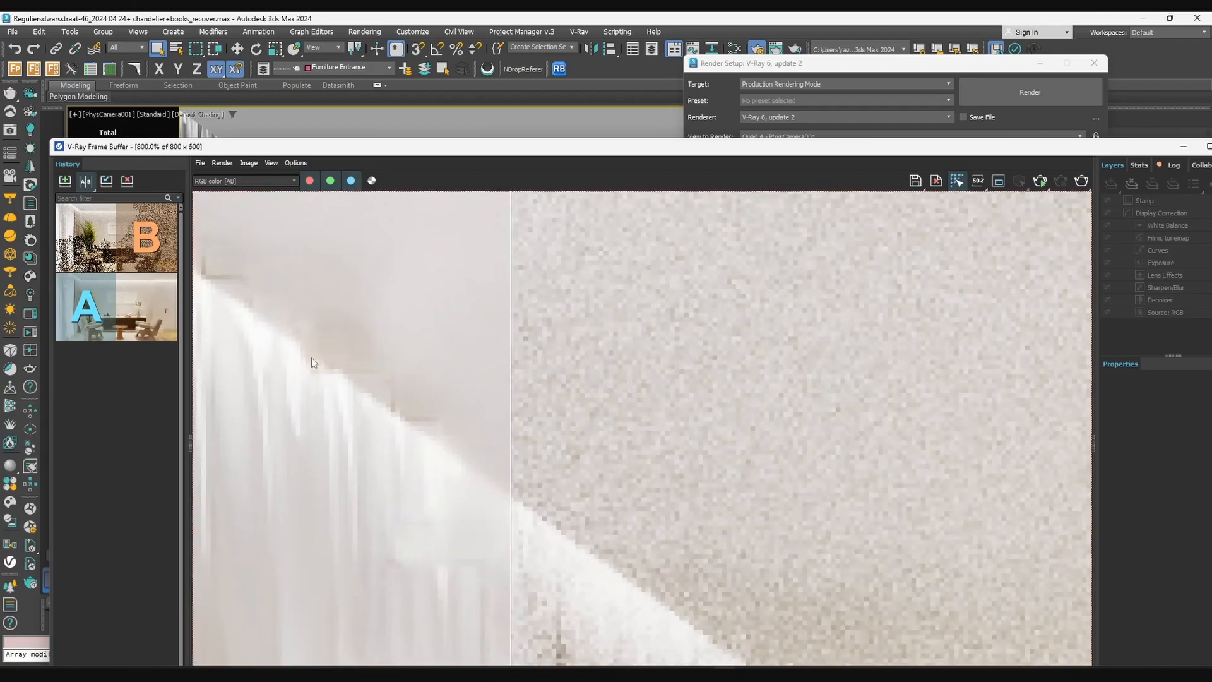
middle_drag(311, 358, 525, 397)
scroll(471, 339, up, 1)
scroll(428, 320, down, 2)
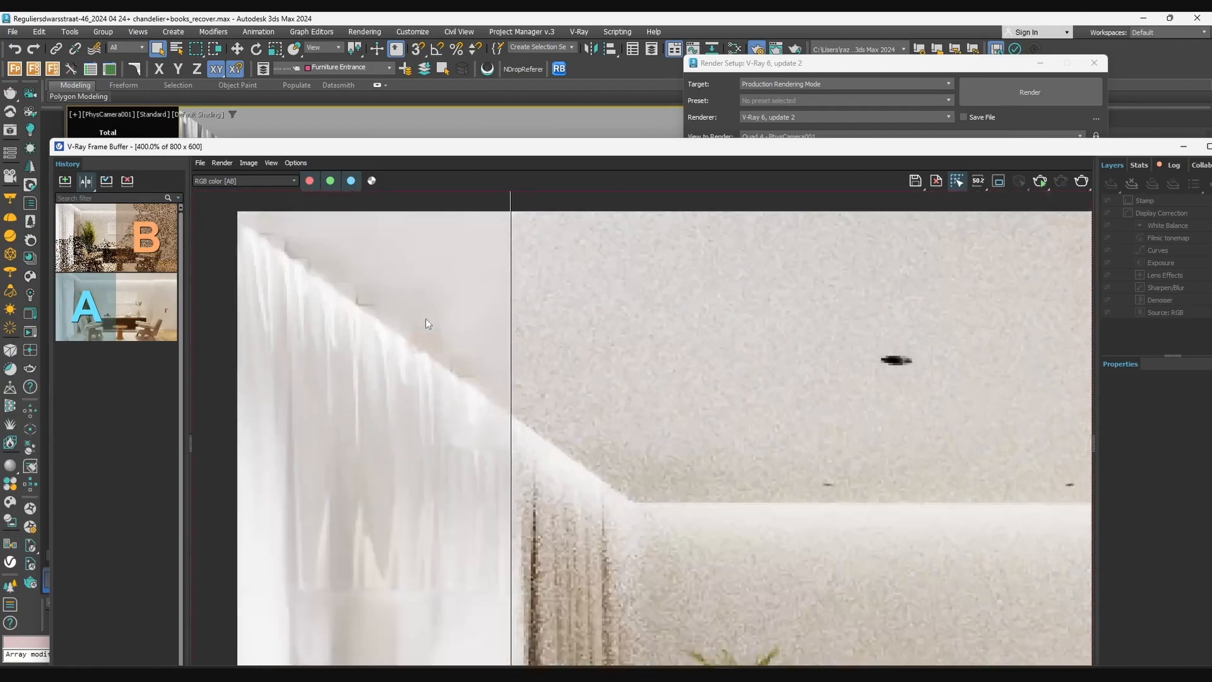
scroll(429, 323, down, 1)
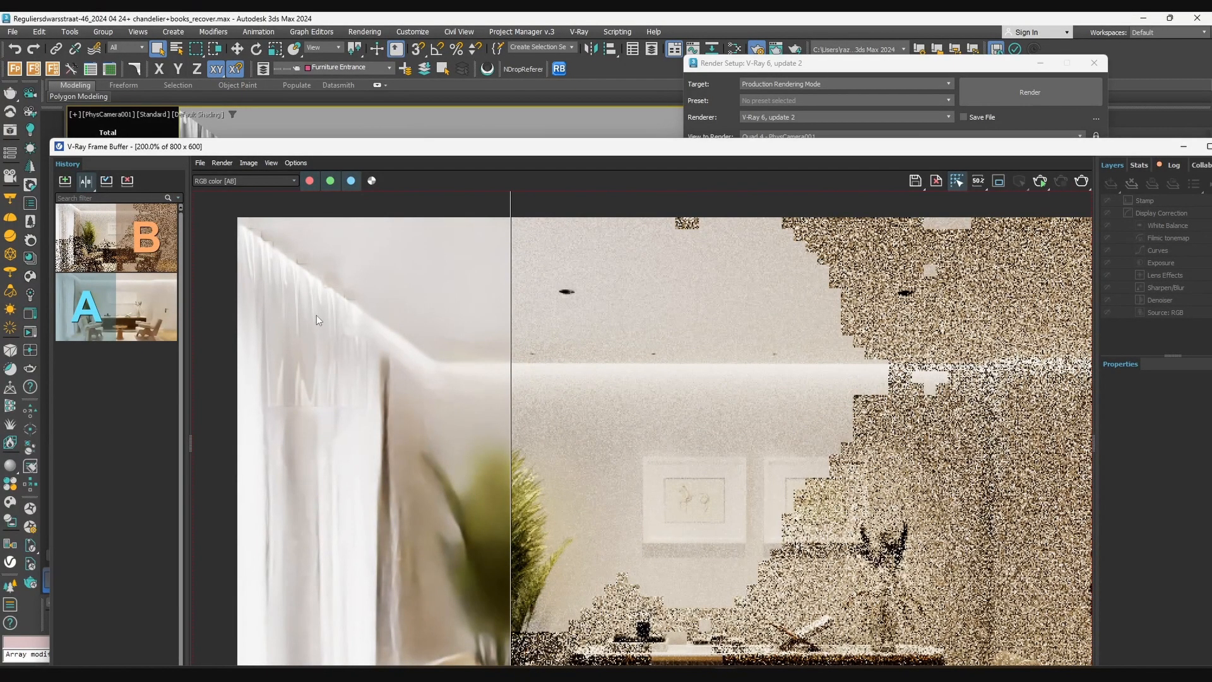
scroll(316, 316, up, 1)
middle_drag(312, 304, 725, 373)
drag(518, 448, 436, 431)
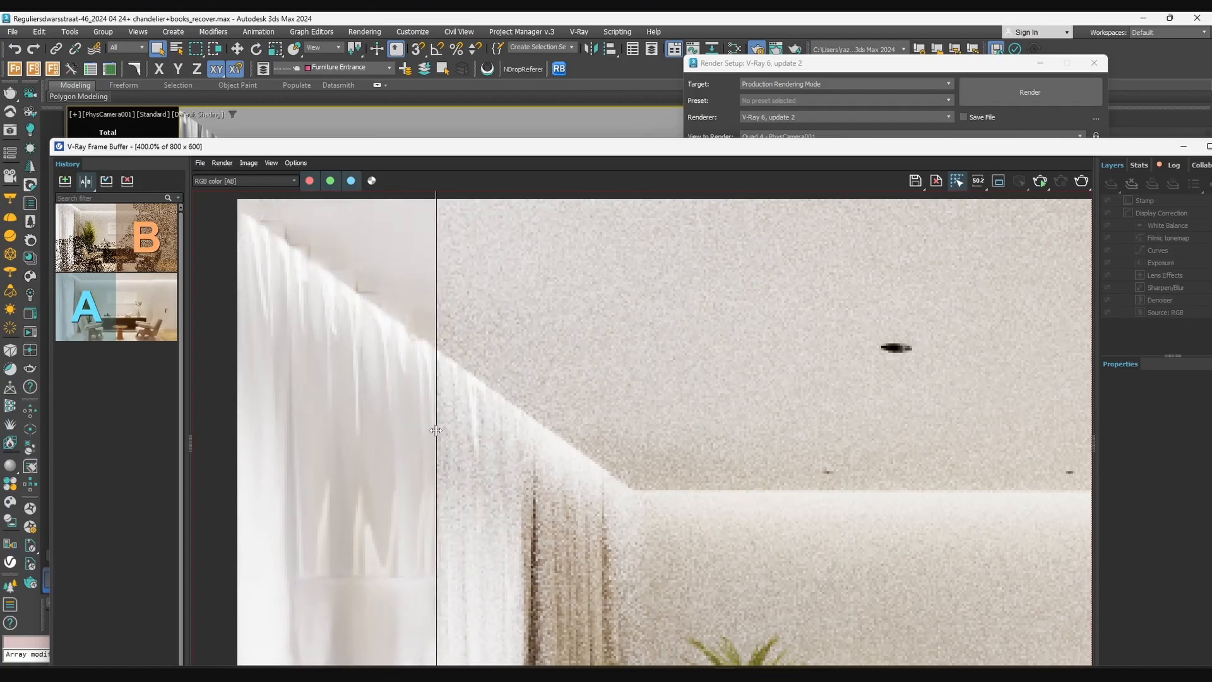
Arrange the Render Setup window and the frame buffer so the bucket sampler settings and the A/B comparison are both visible
click(747, 71)
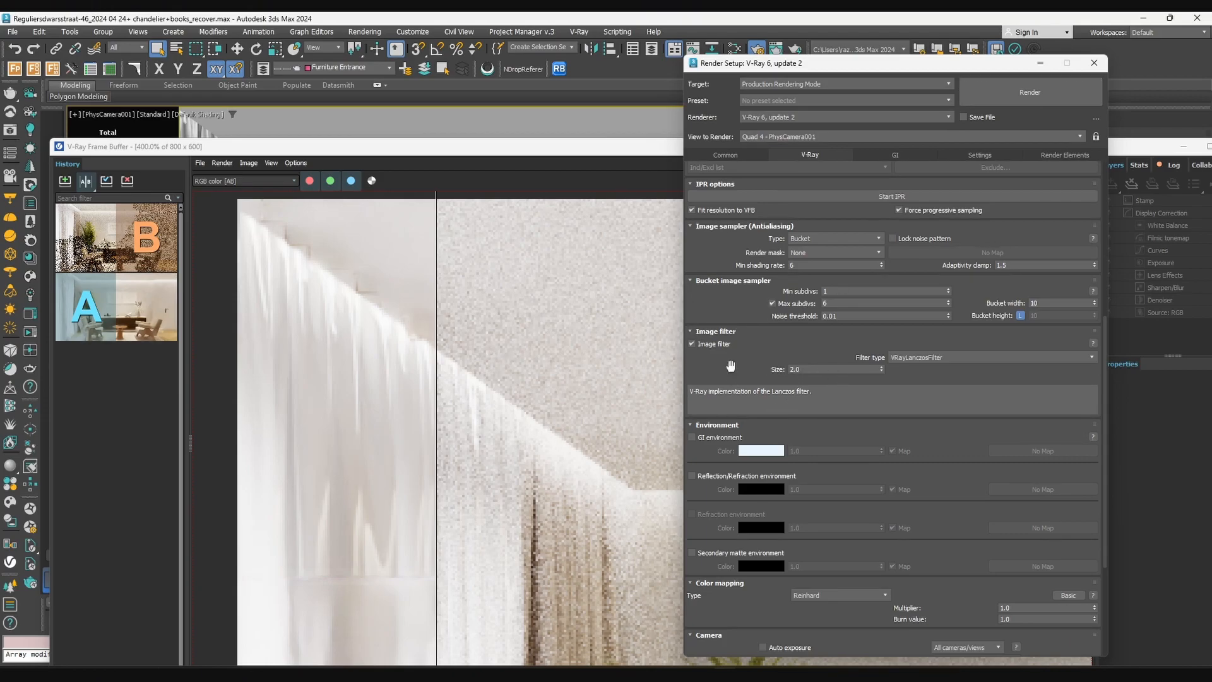
drag(618, 147, 707, 232)
drag(835, 63, 787, 70)
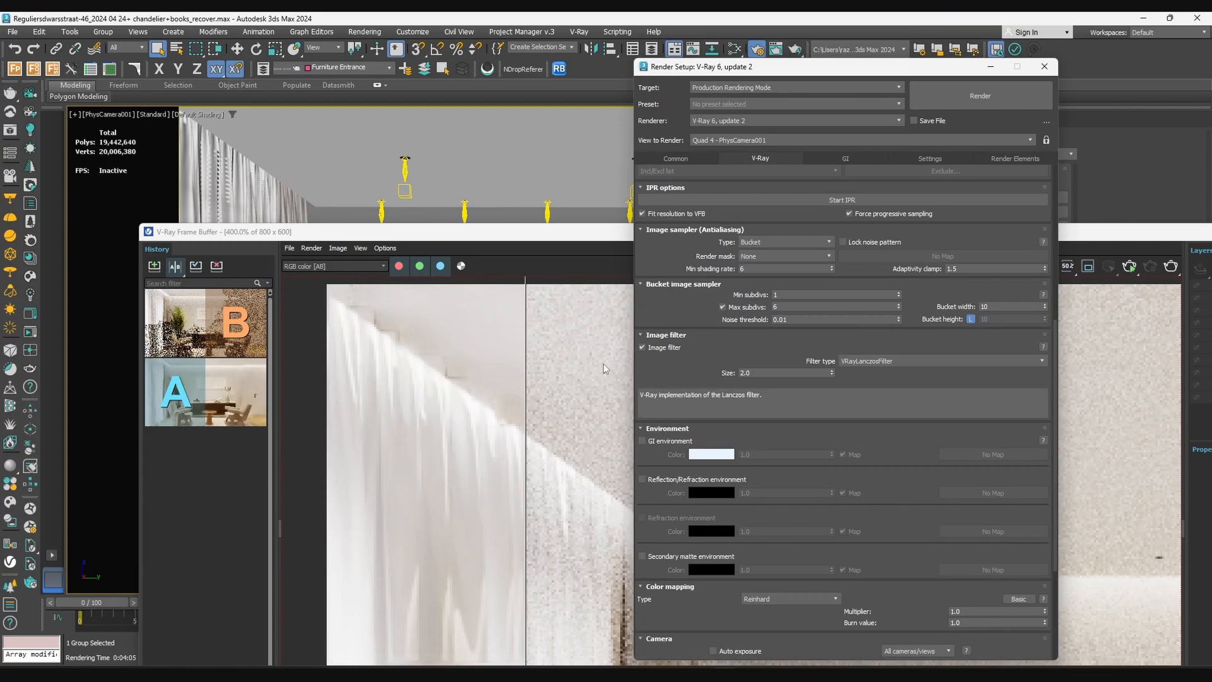
Reposition the frame buffer and Render Setup windows to review curtain noise against the bucket sampler settings, and close the frame buffer
click(554, 255)
drag(544, 235, 531, 229)
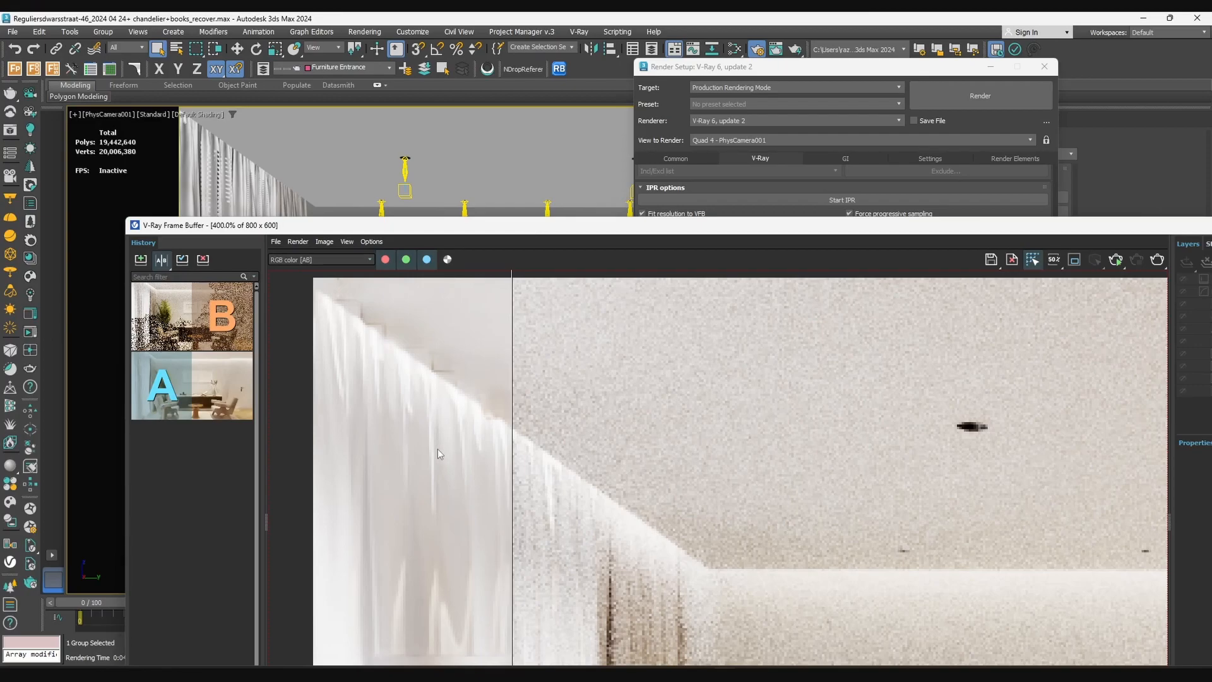
drag(691, 225, 672, 251)
drag(788, 69, 855, 70)
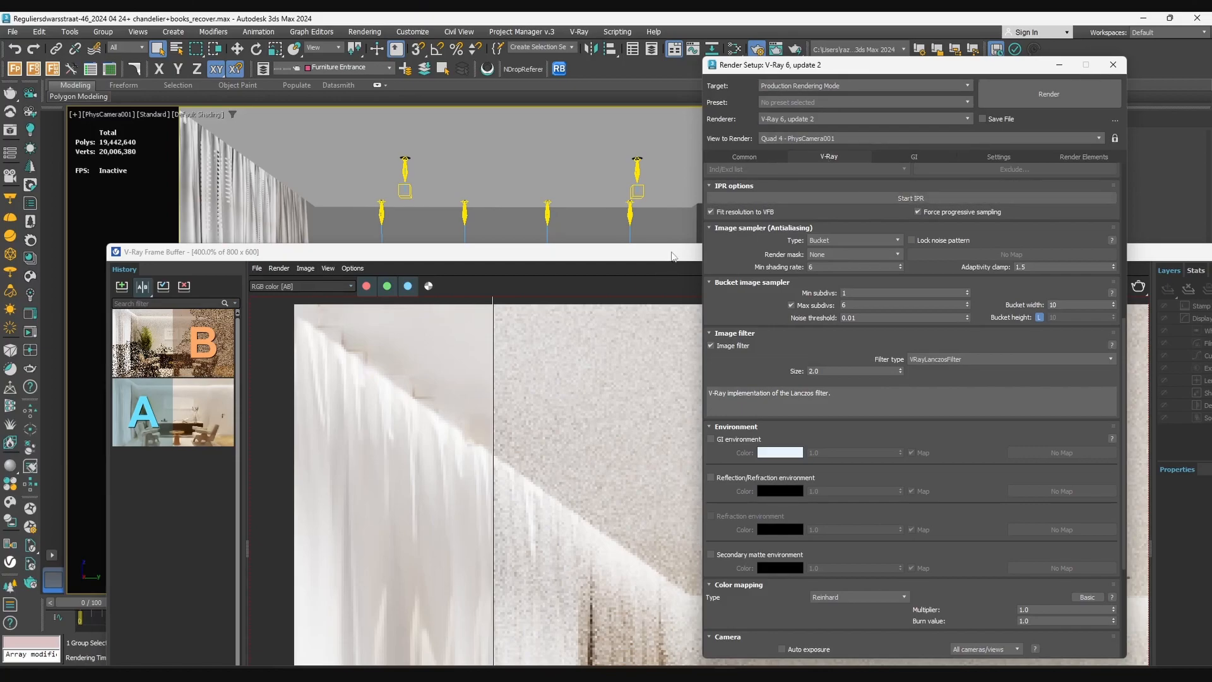
drag(673, 253, 675, 221)
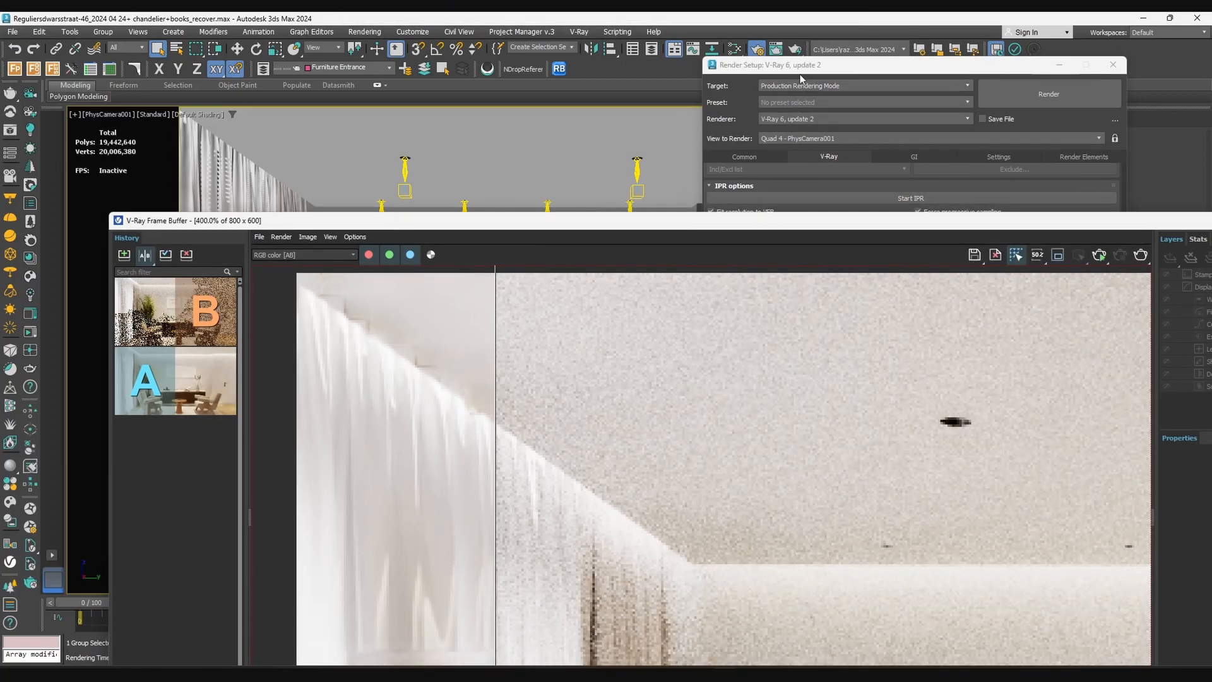
drag(800, 67, 782, 80)
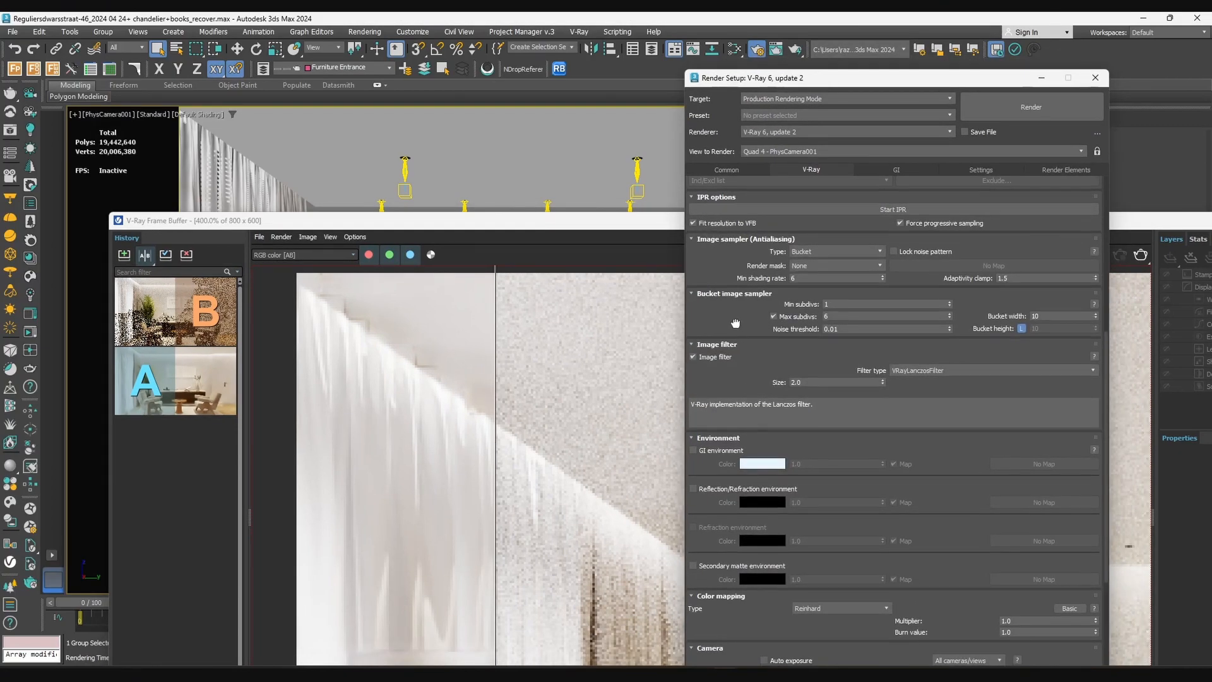
scroll(748, 328, down, 1)
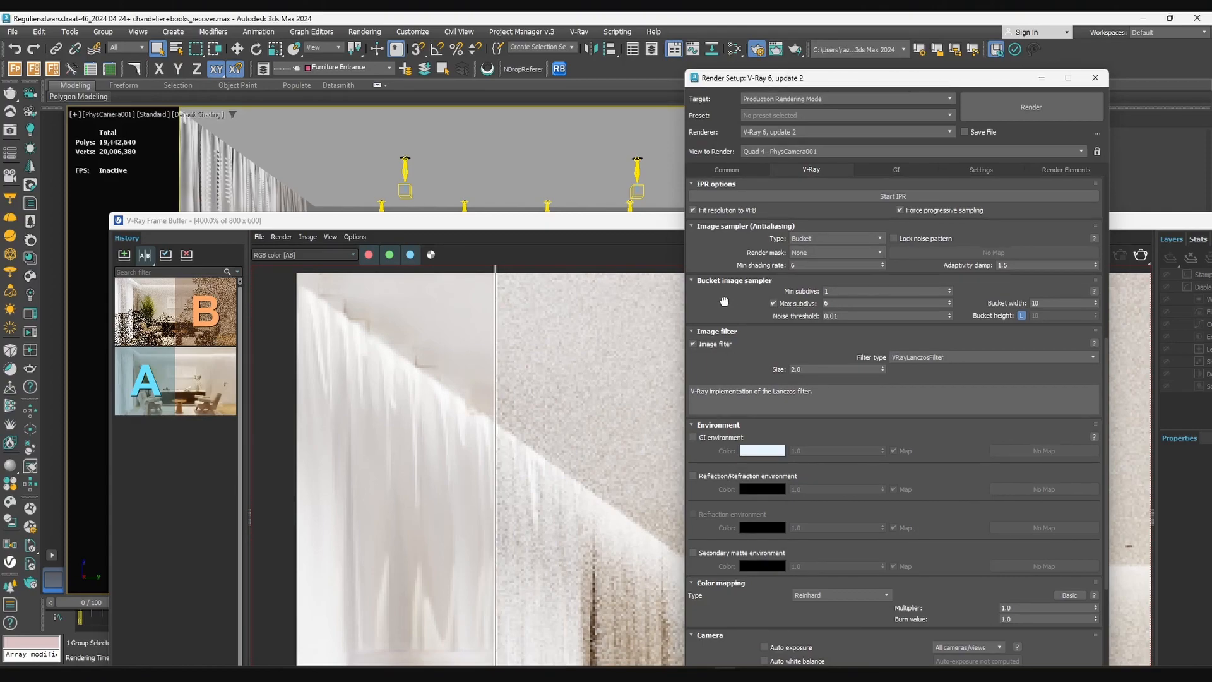
drag(802, 84, 616, 104)
drag(442, 220, 369, 217)
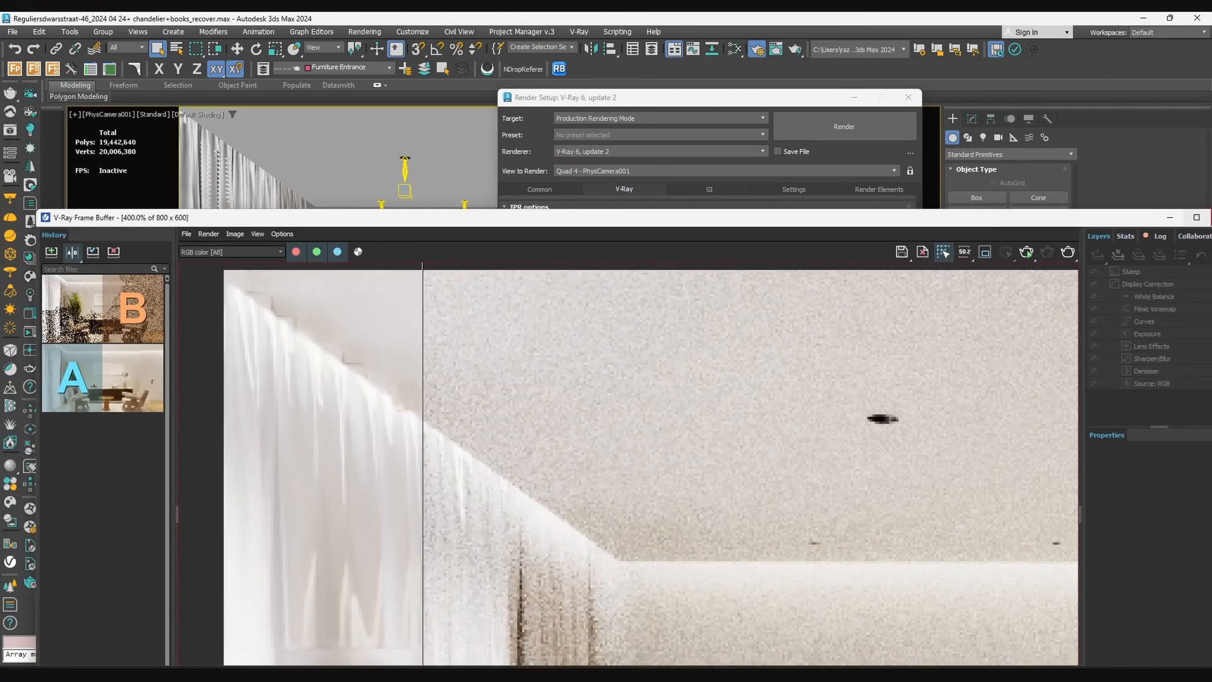
click(1211, 217)
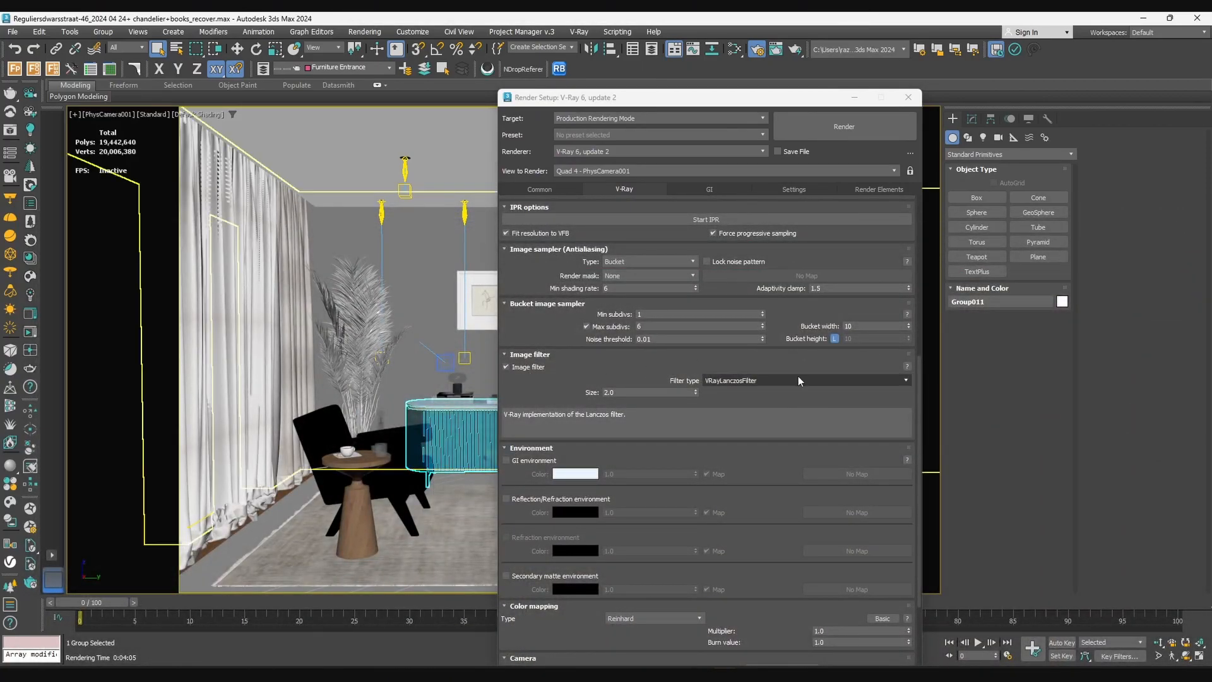
Try the Mitchell-Netravali and Blackman image filters, and return the filter type to VRayLanczosFilter
click(741, 379)
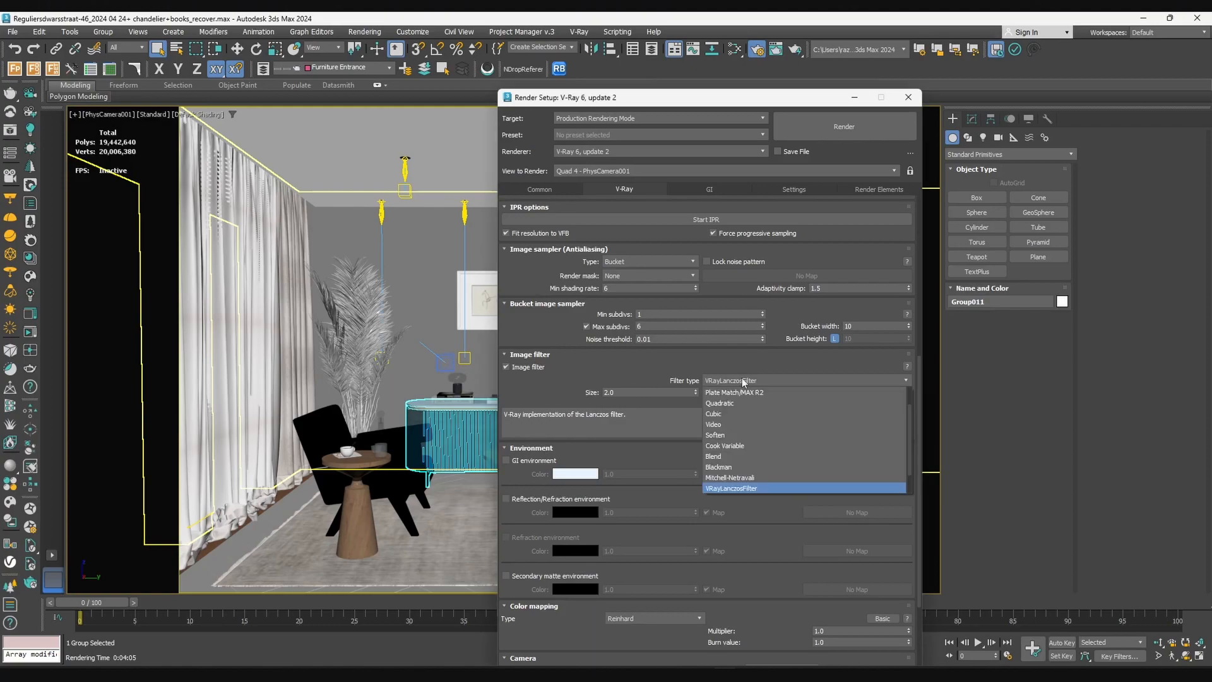
click(727, 489)
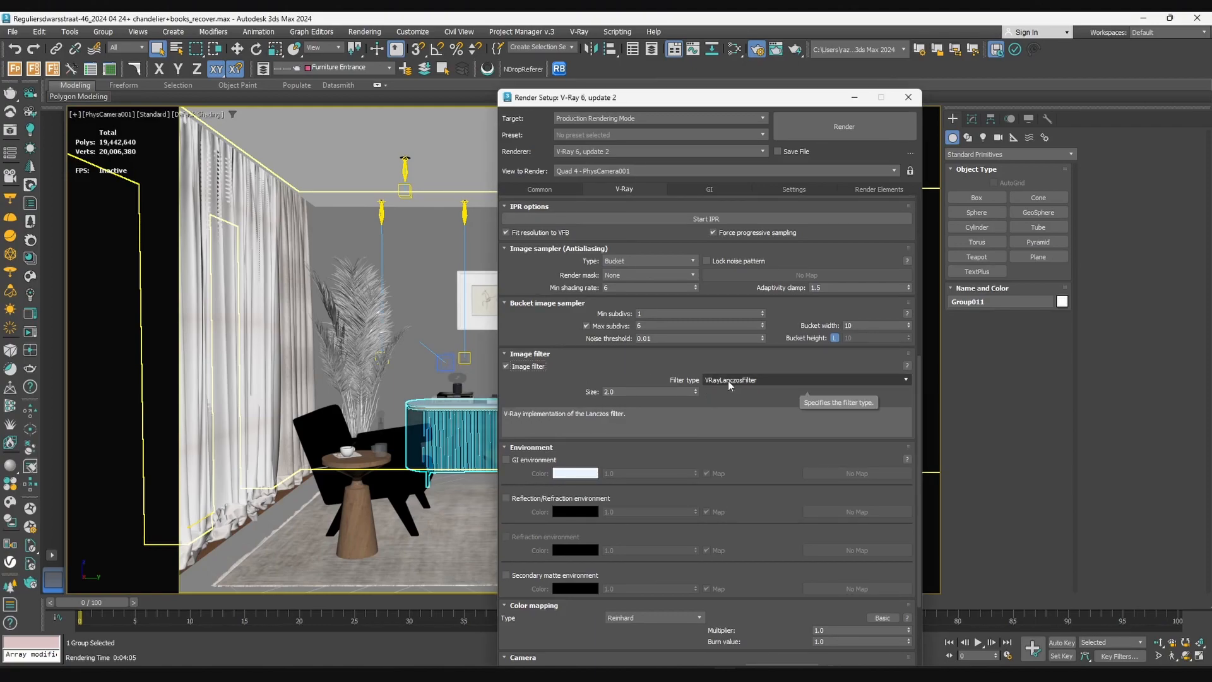
click(728, 380)
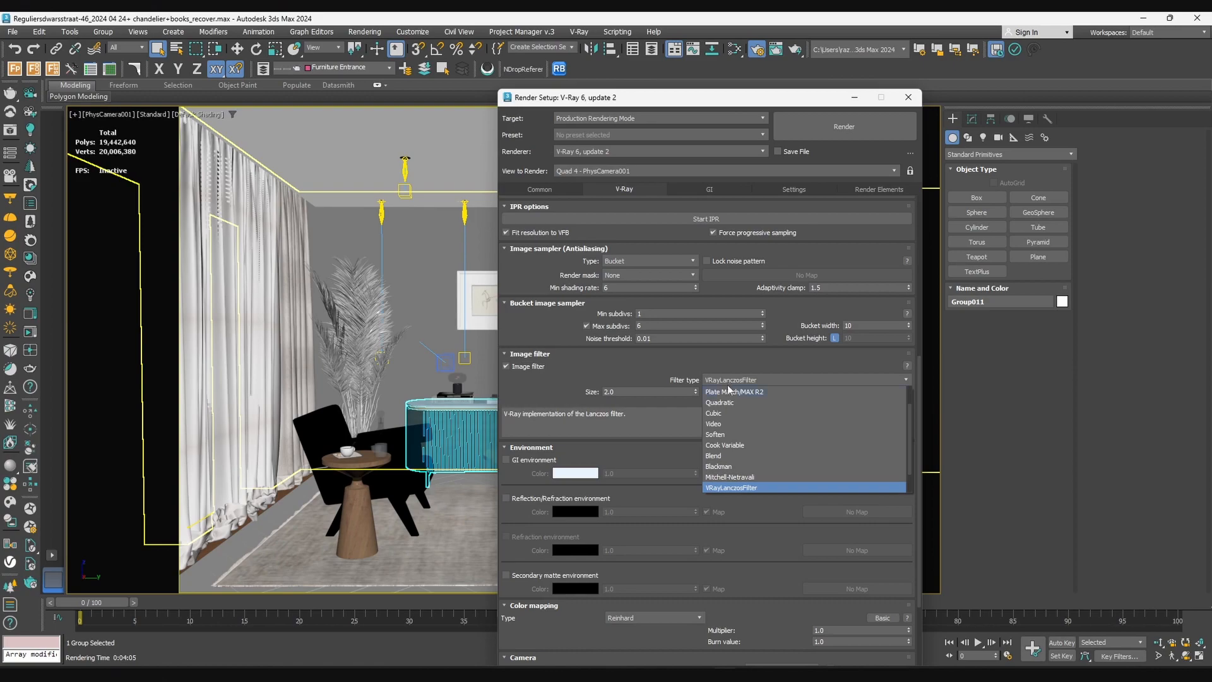
click(731, 477)
click(773, 380)
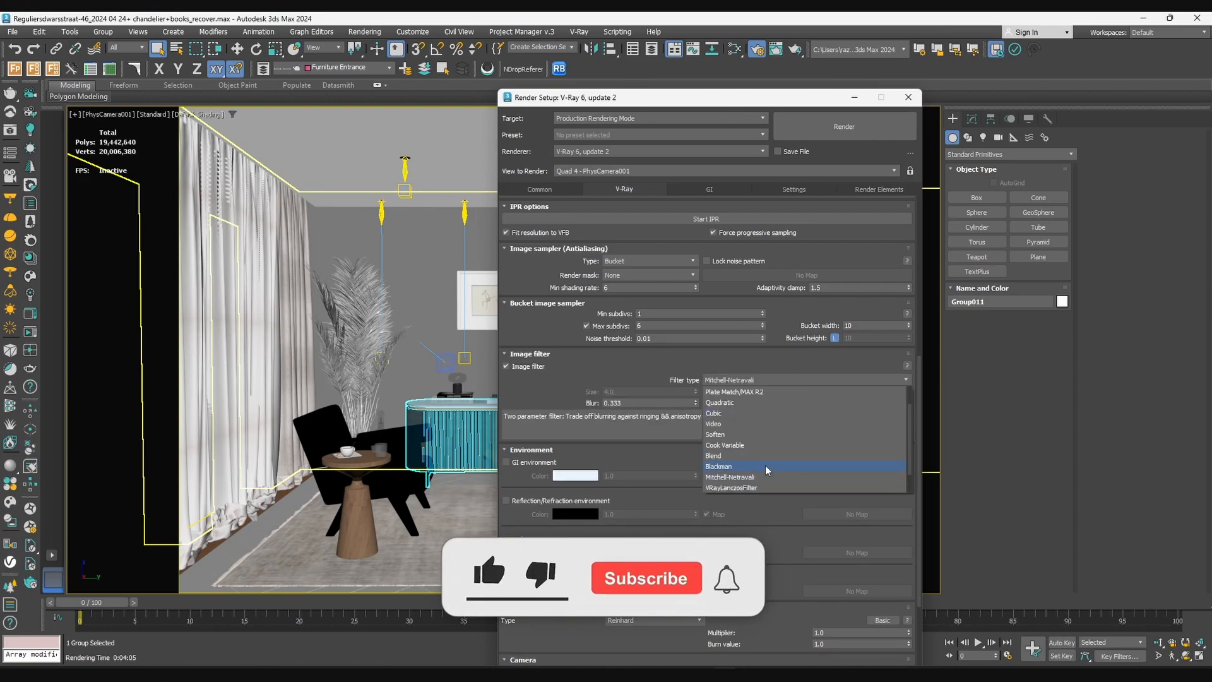
click(749, 470)
click(751, 379)
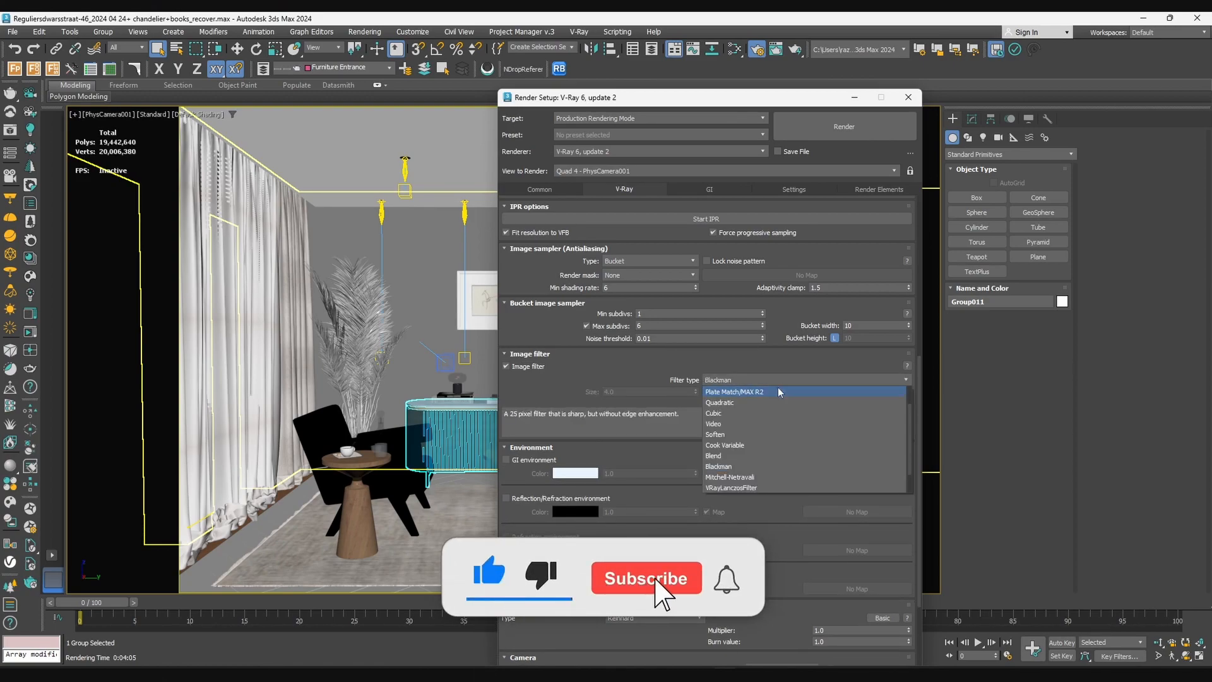
click(751, 487)
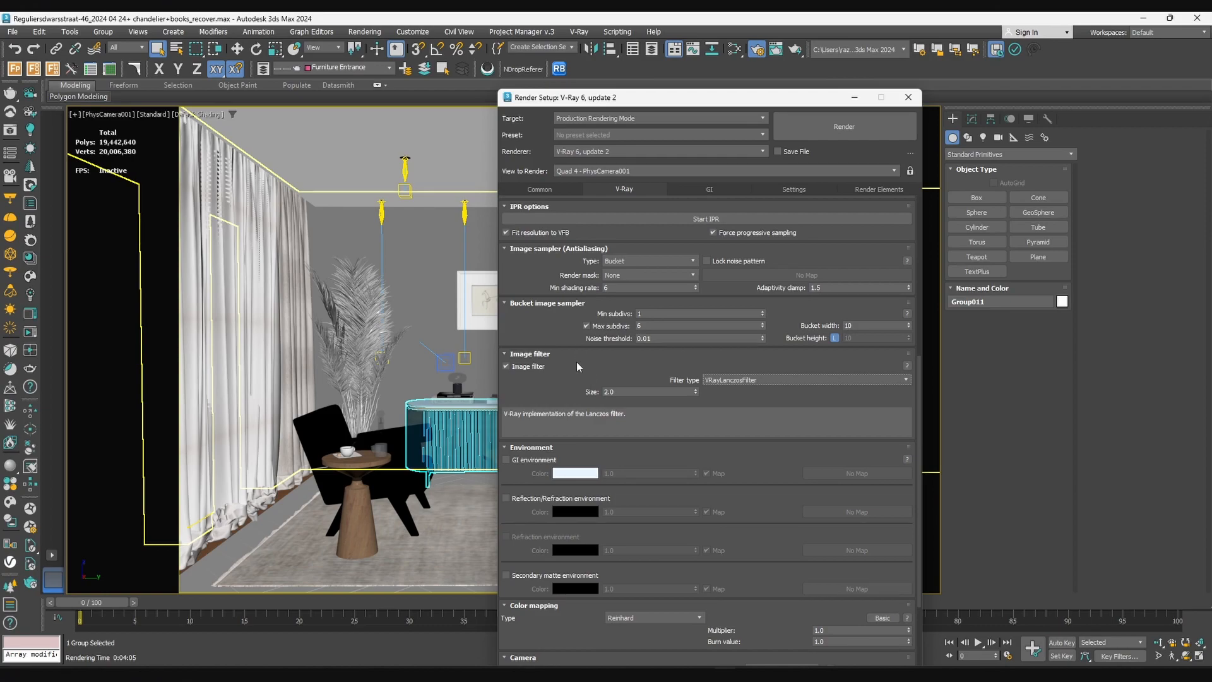
Switch the GI environment override on and back off in the Environment settings
drag(674, 98, 732, 46)
drag(625, 329, 643, 216)
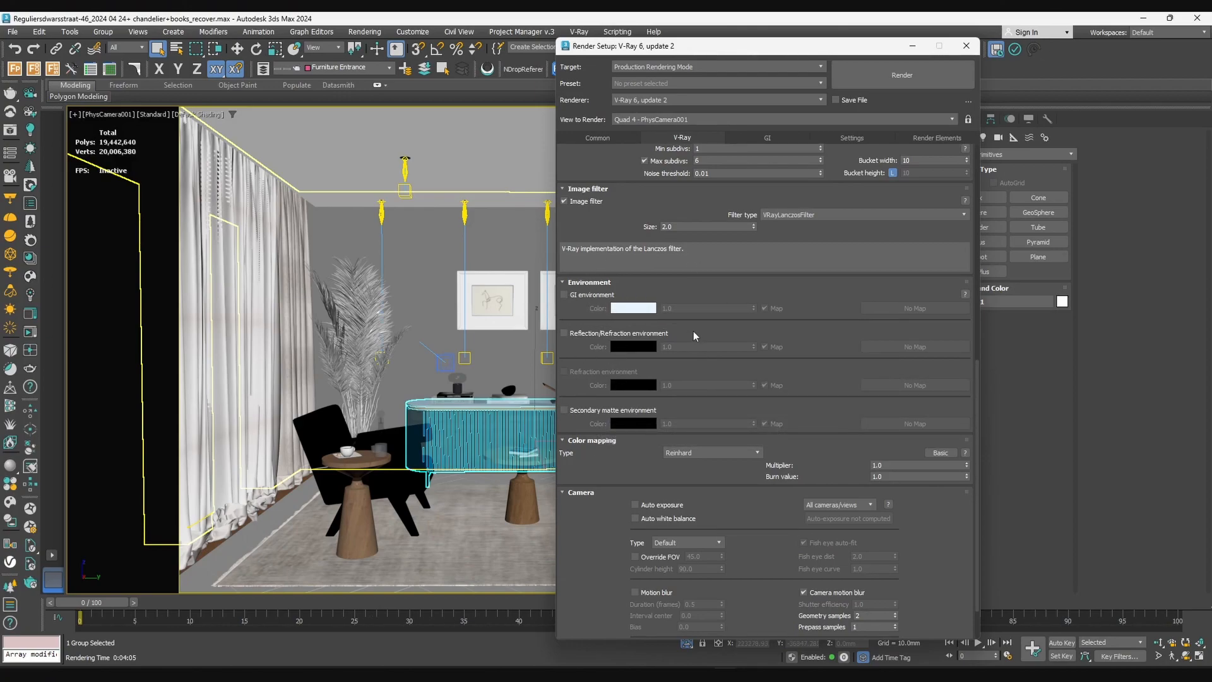
click(583, 295)
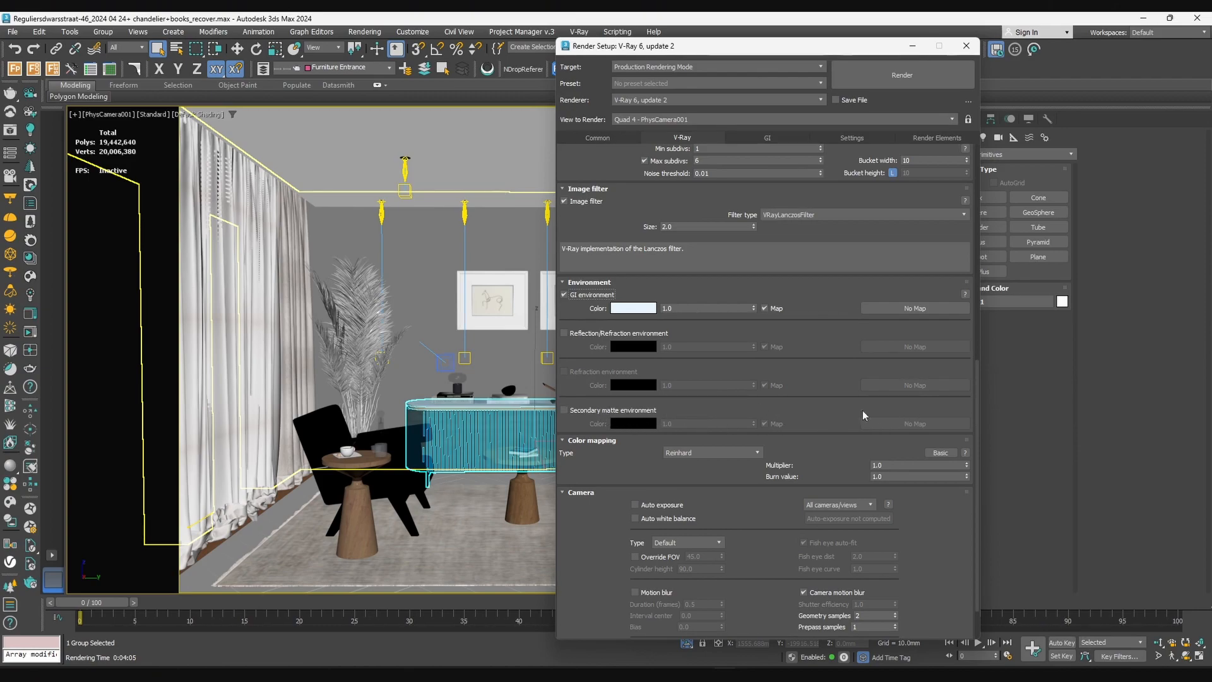
click(572, 295)
scroll(584, 379, down, 2)
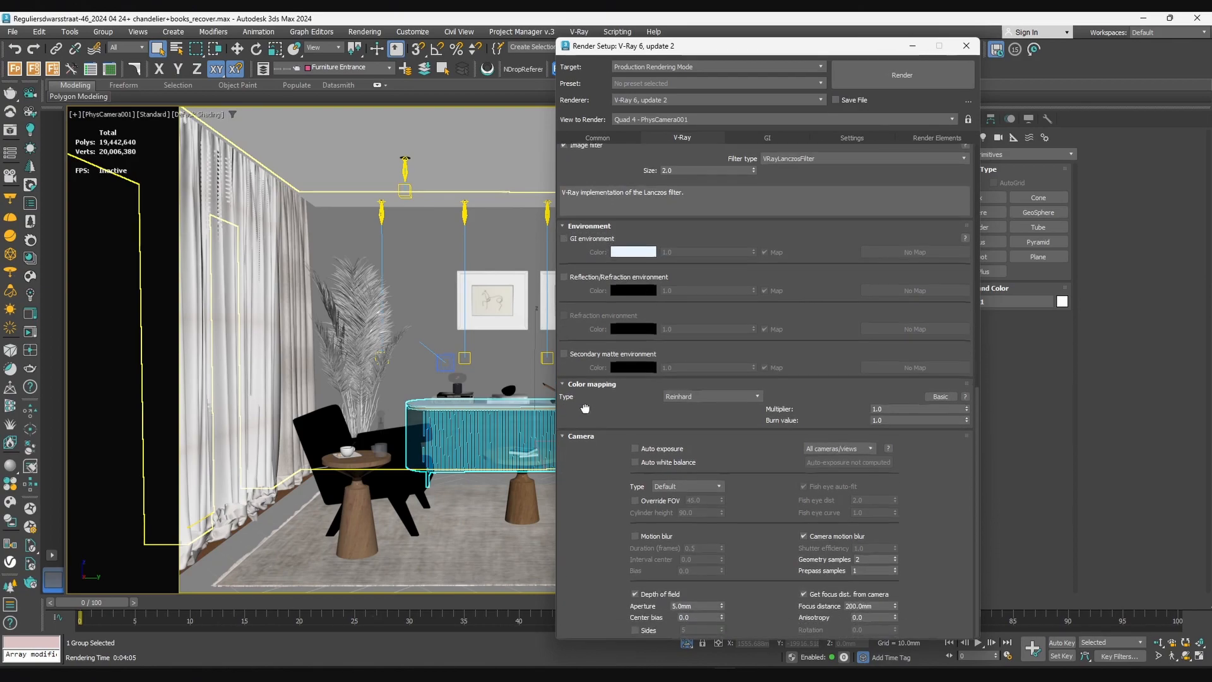
Review the color mapping types and advanced options, keeping Reinhard as the type in basic mode
click(695, 396)
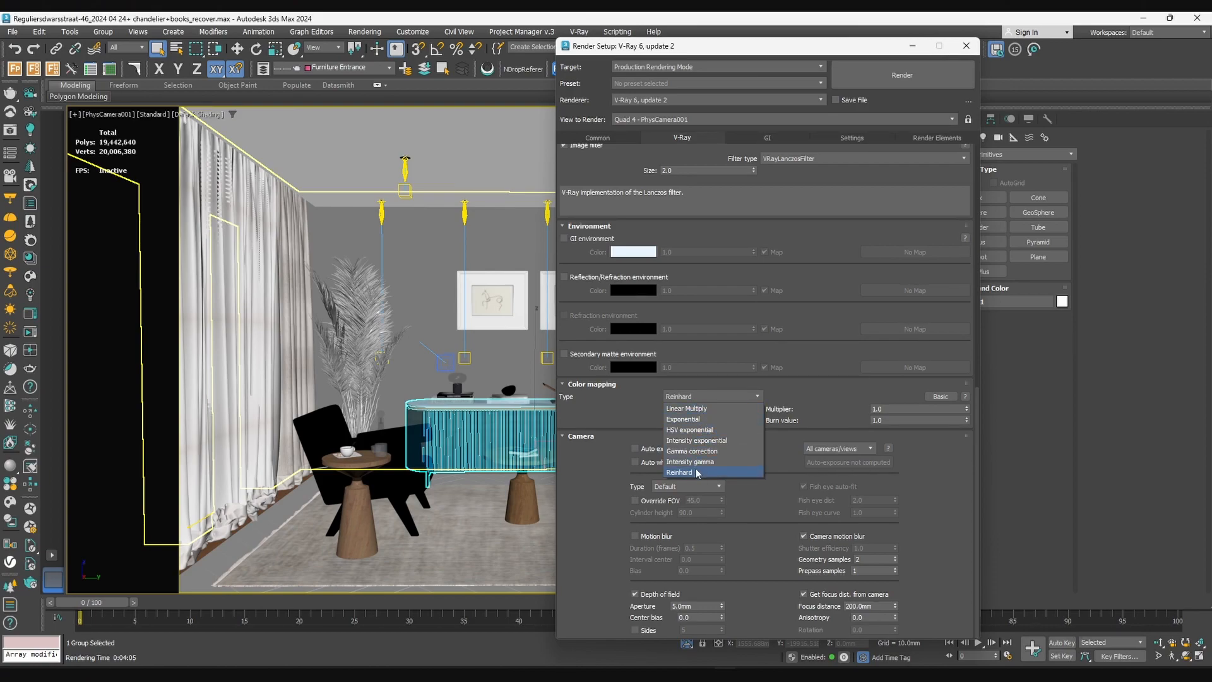
click(611, 414)
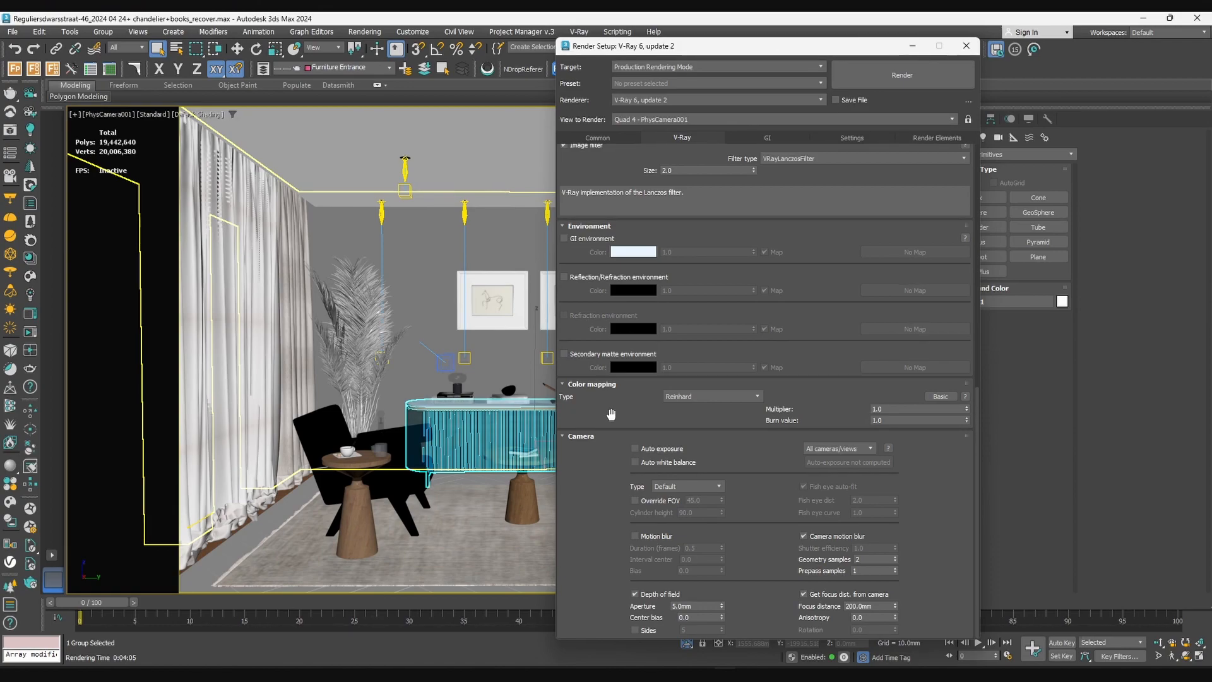
click(940, 396)
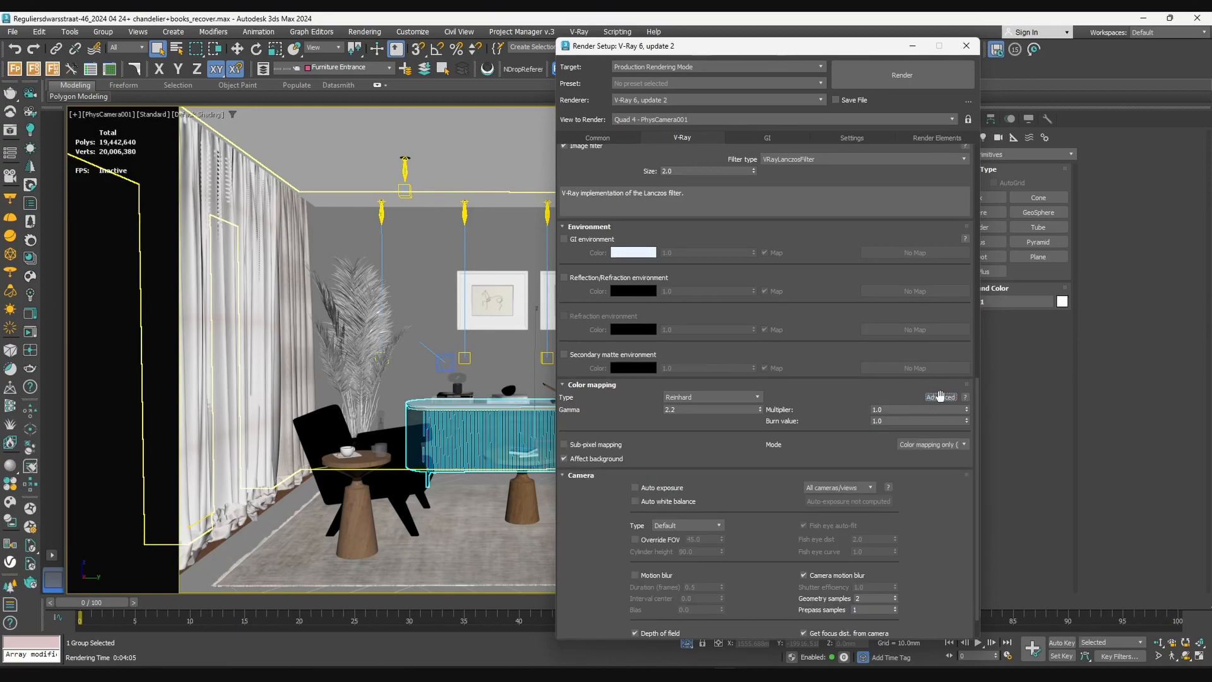
click(940, 397)
click(712, 396)
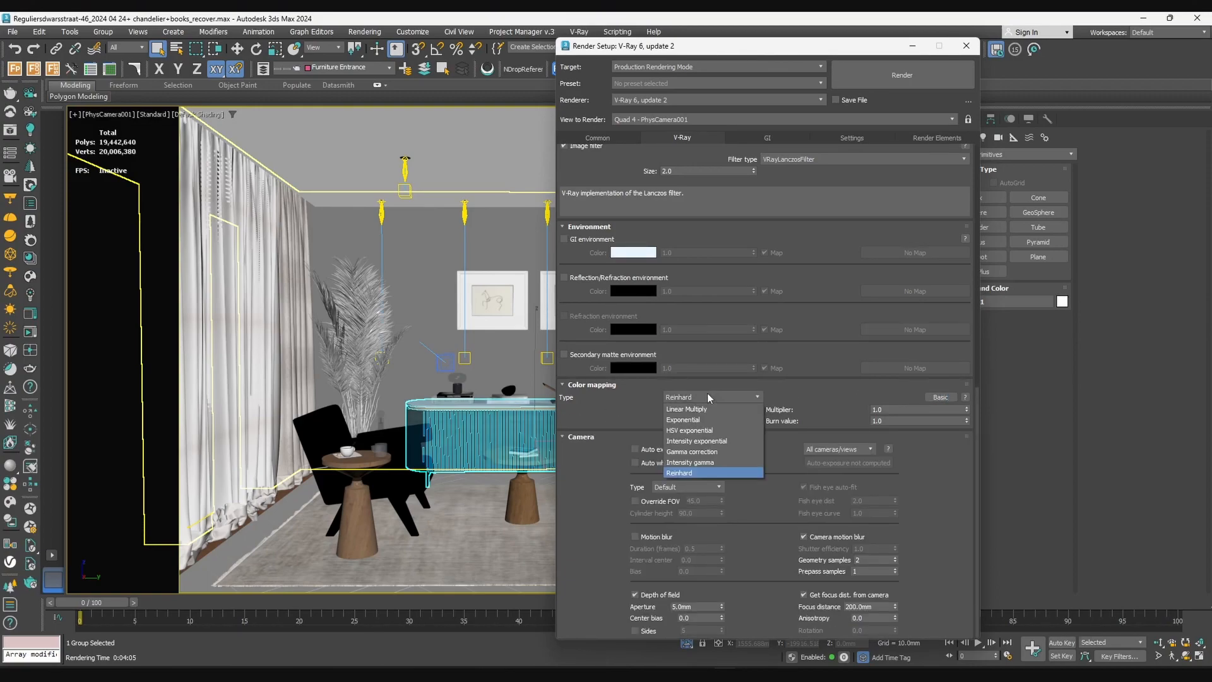
click(712, 475)
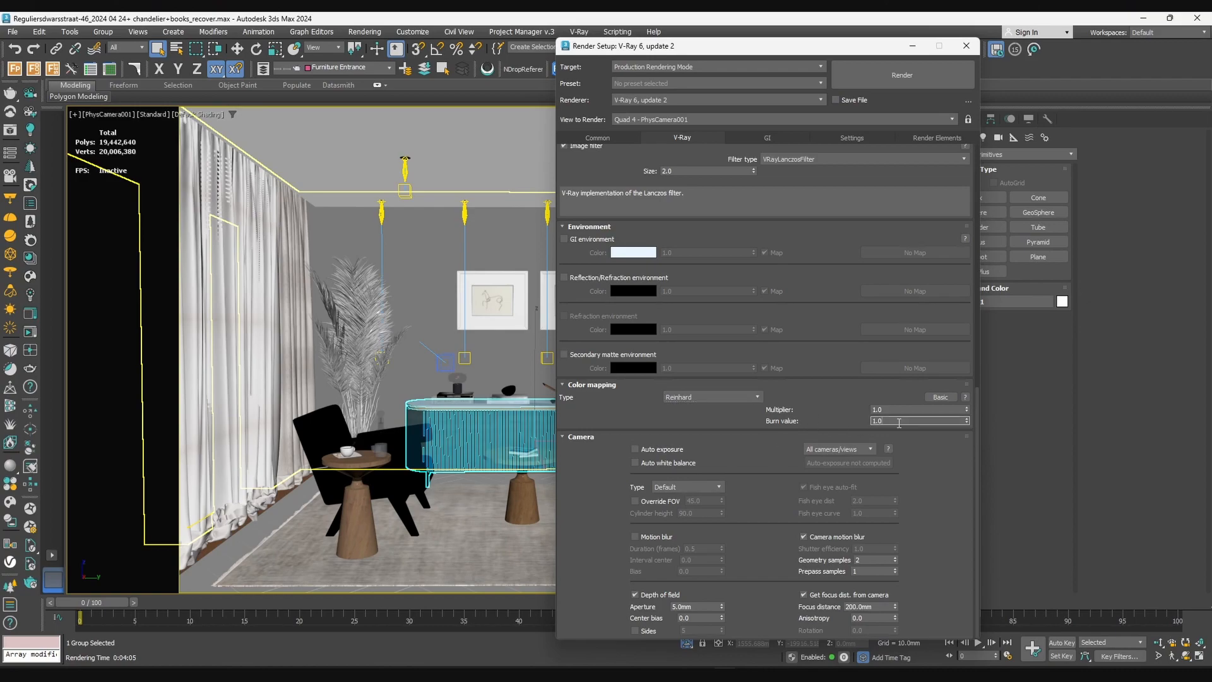
Try adjusting the Reinhard burn value and set it back to 1.0
mouse_move(967, 421)
mouse_down()
mouse_move(963, 452)
mouse_move(960, 305)
mouse_up()
text(1.0)
key(Return)
click(794, 424)
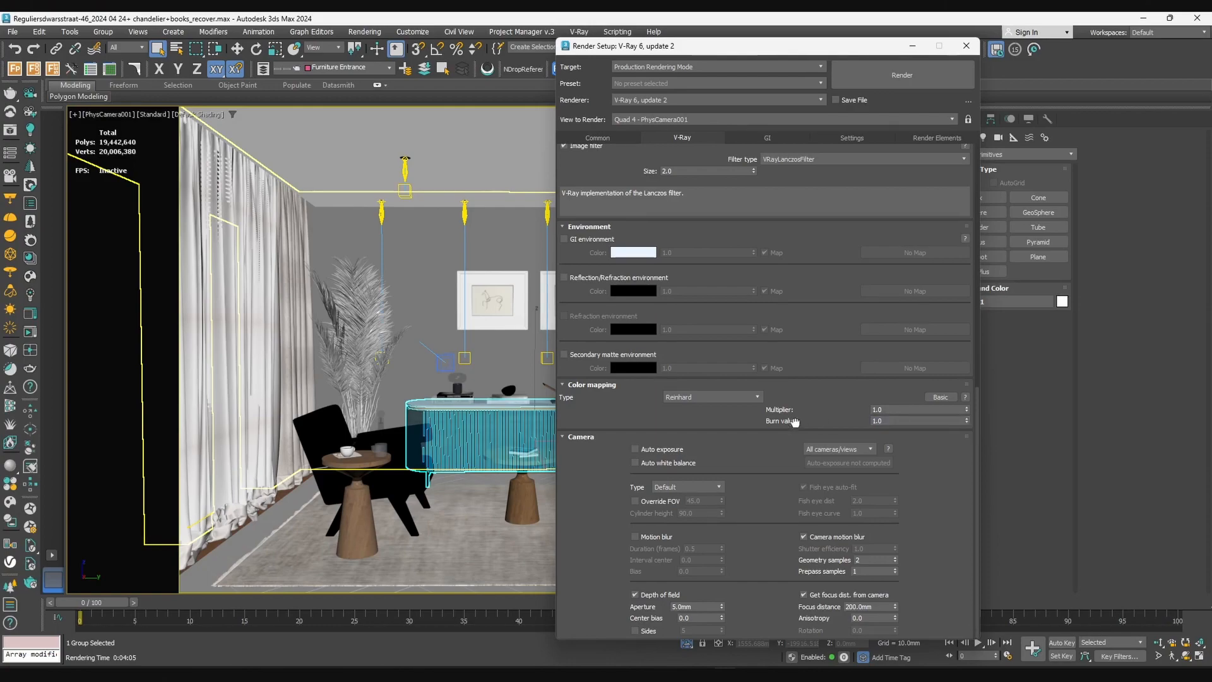
Try Exponential color mapping and switch the type back to Reinhard
click(726, 397)
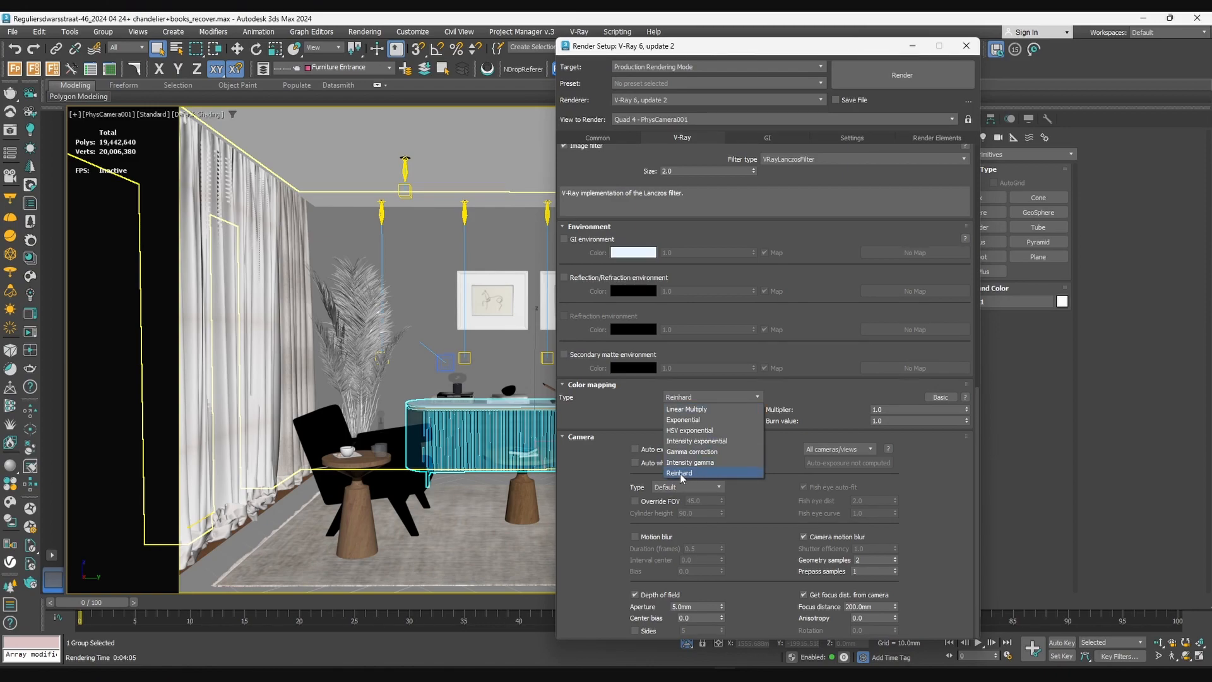
click(698, 420)
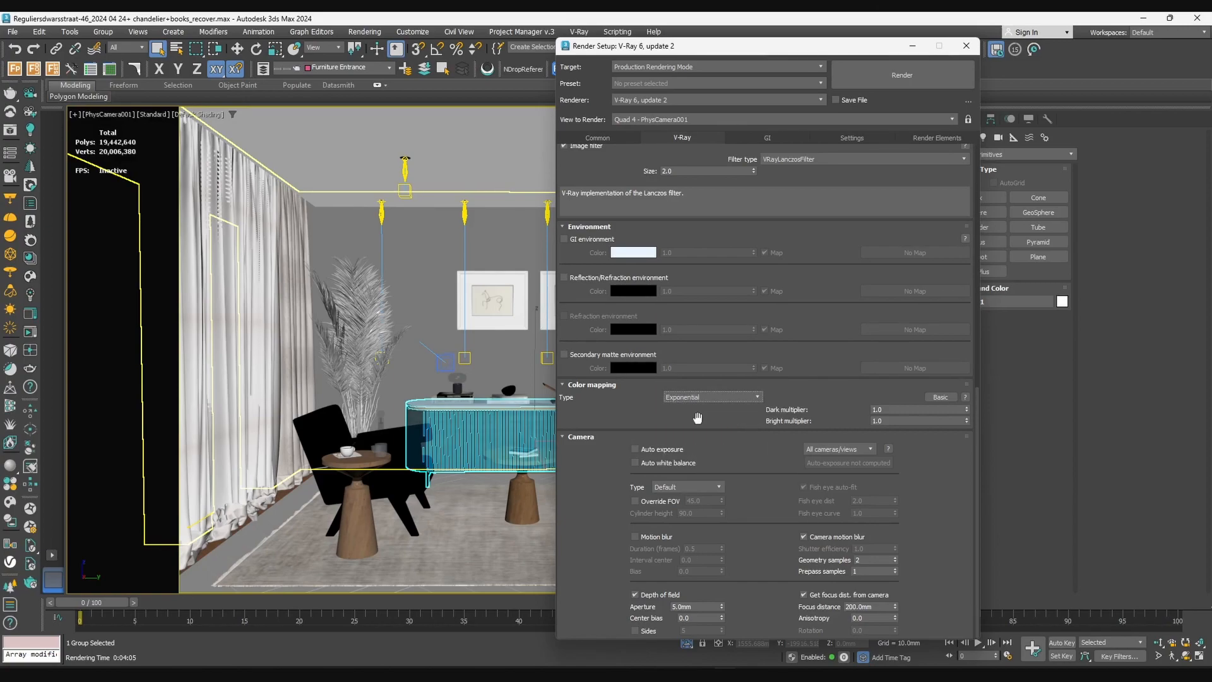
click(694, 398)
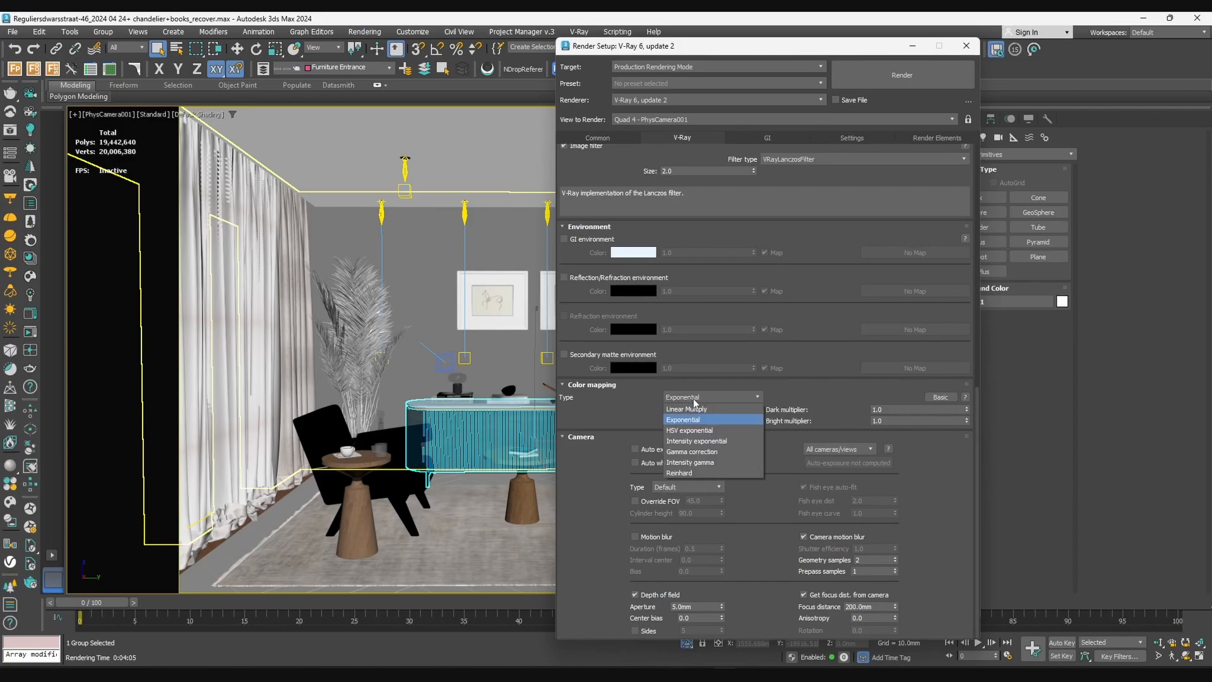
click(688, 473)
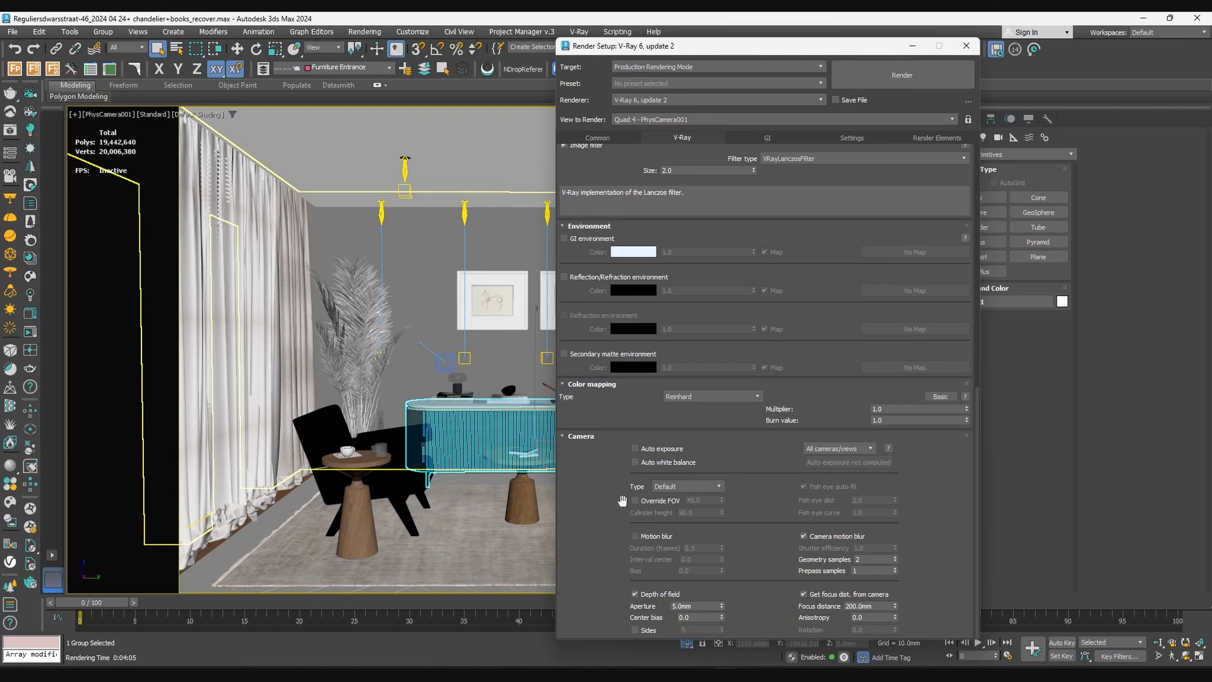
Enable auto exposure for the V-Ray camera settings and check the exposure parameters of PhysCamera001
click(676, 449)
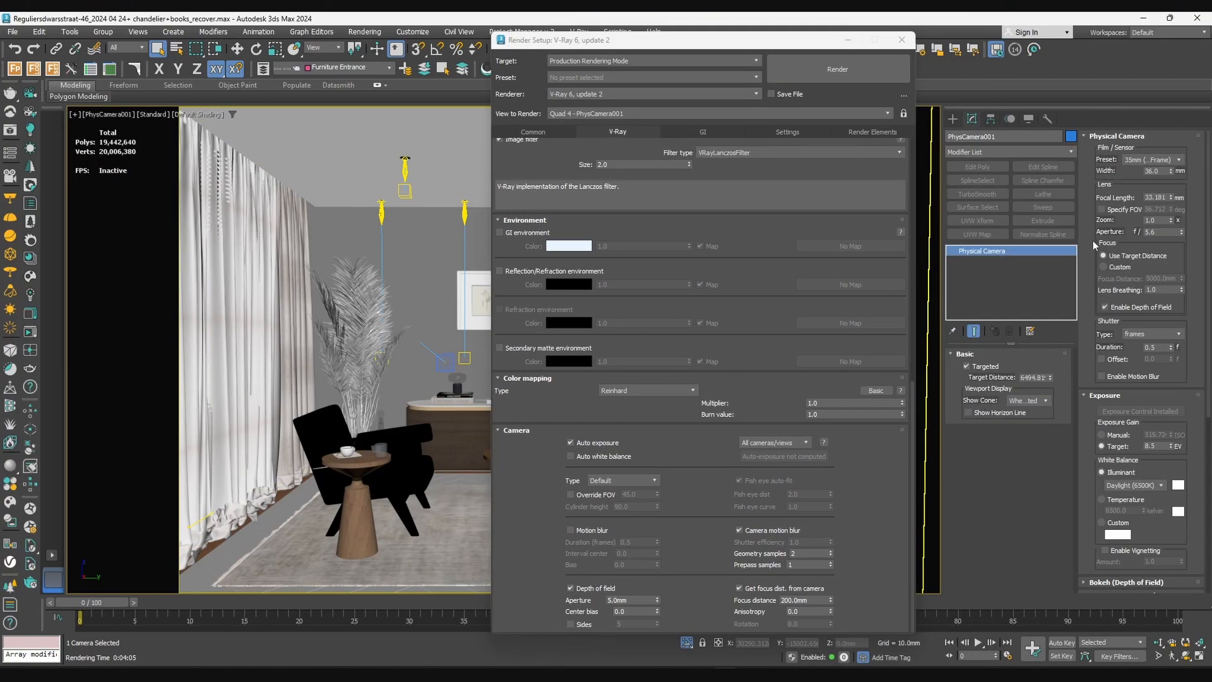
scroll(1111, 324, down, 2)
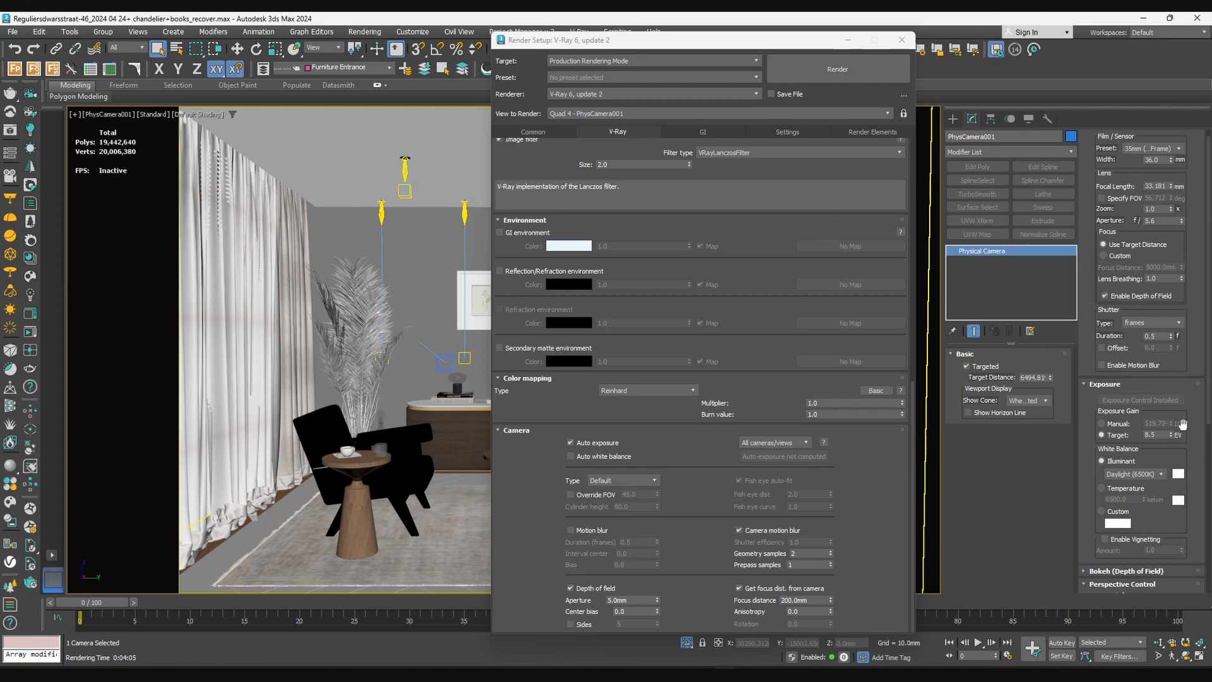
Switch the viewport to VRayCam001, select that camera, and inspect its film speed, F-number and shutter speed
click(407, 269)
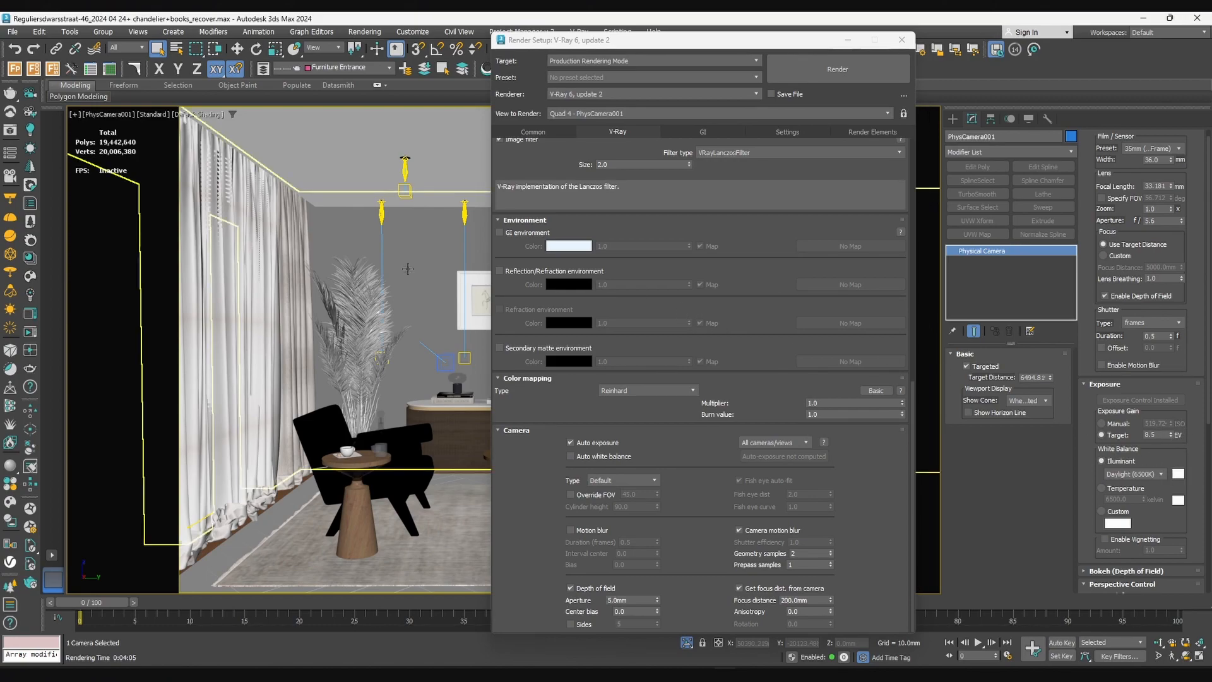
key(c)
double_click(563, 266)
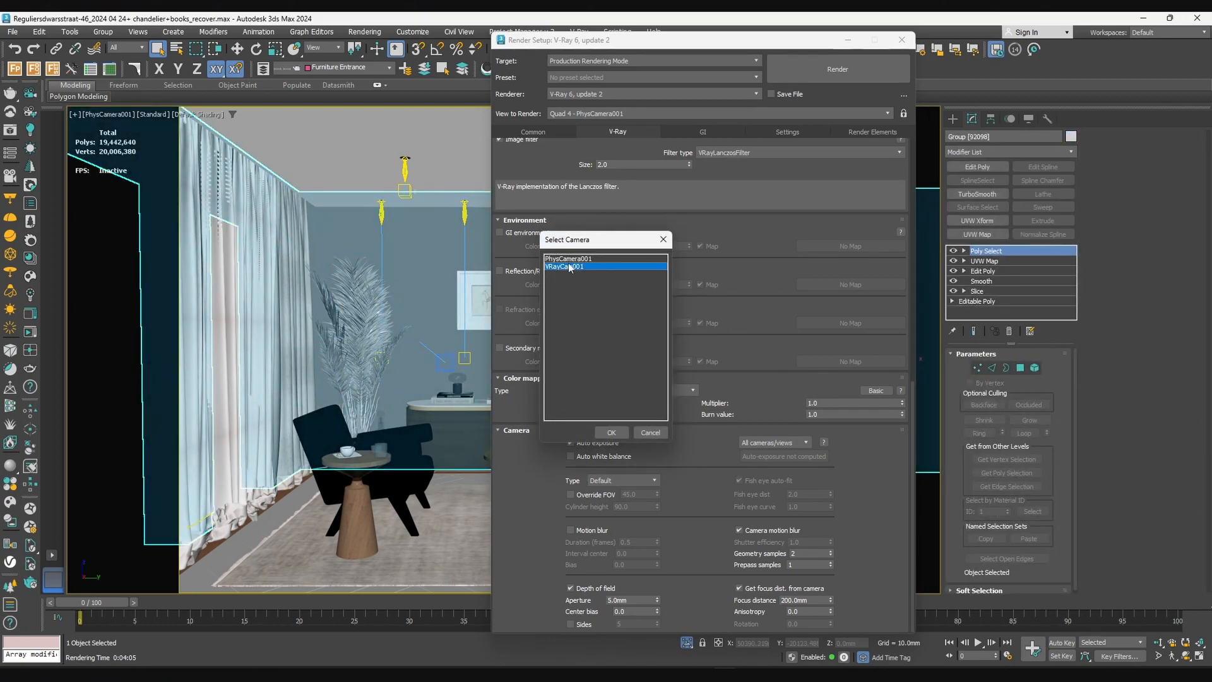
click(113, 115)
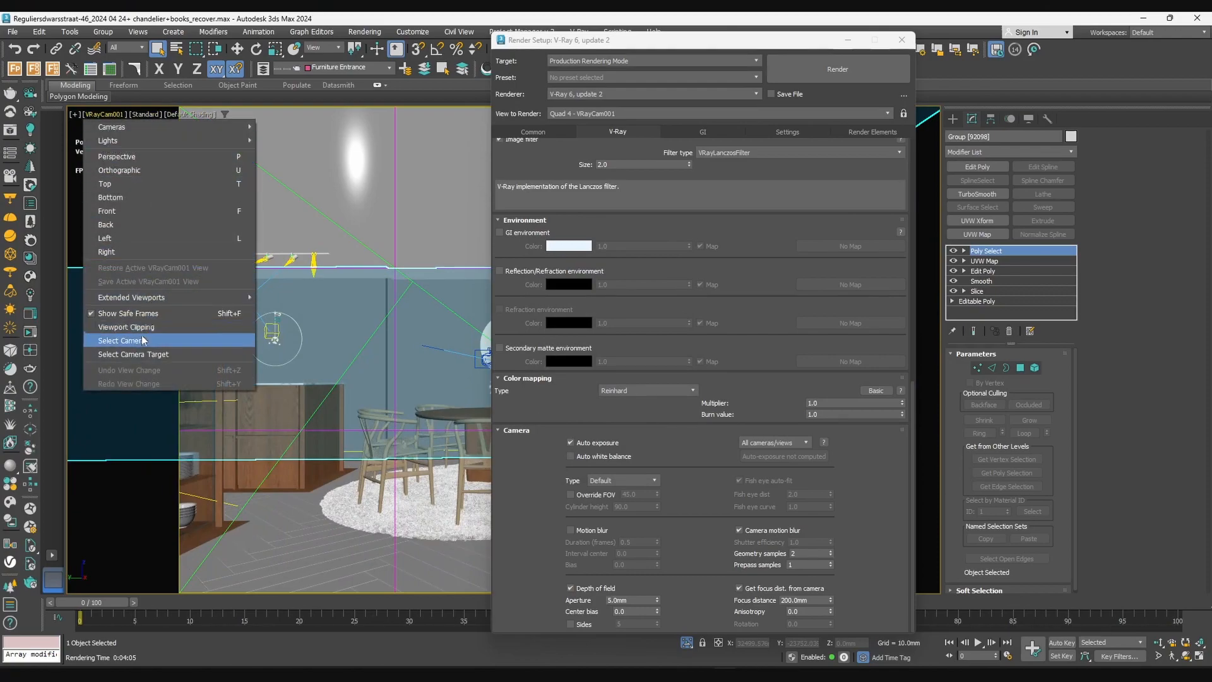
click(141, 340)
scroll(1079, 488, down, 1)
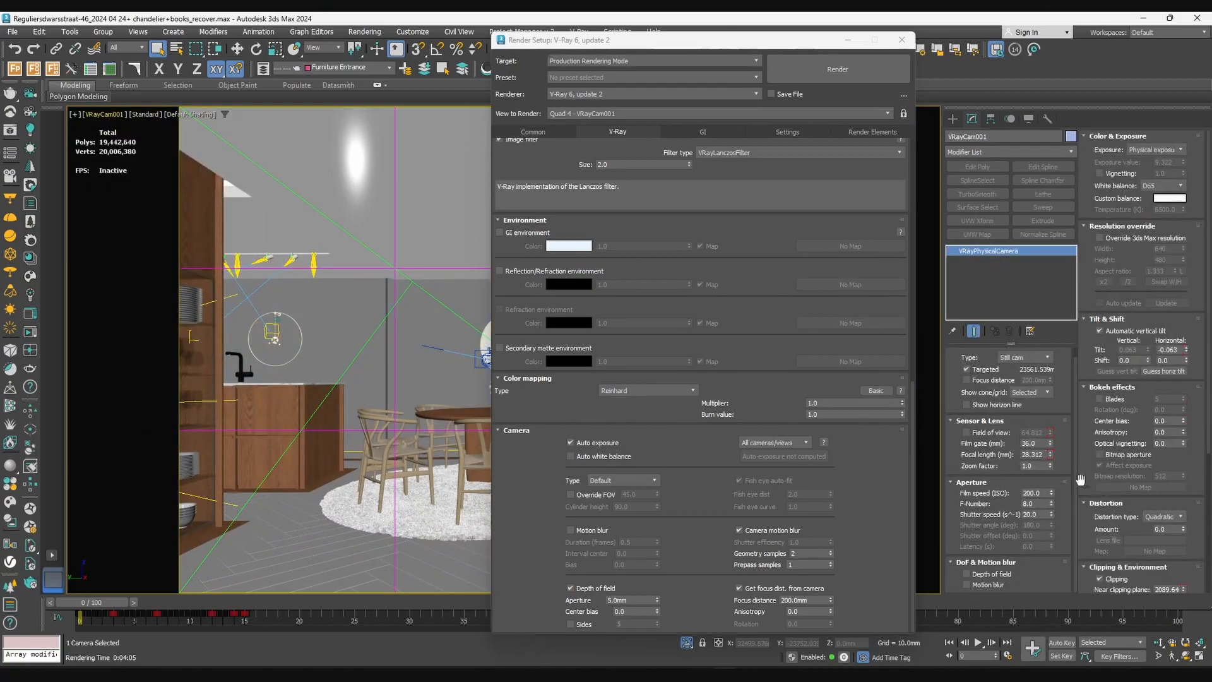
click(1044, 493)
click(1039, 504)
click(1045, 514)
Turn off auto exposure in the V-Ray camera settings, and switch auto white balance on and back off
click(603, 443)
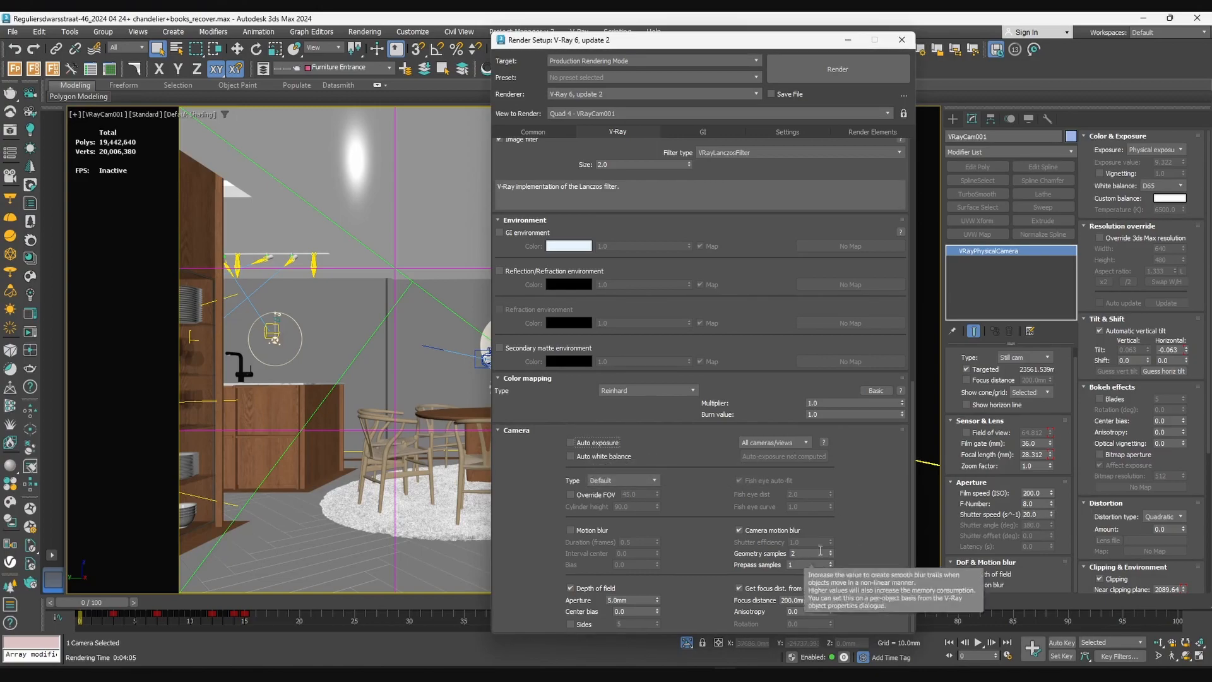
double_click(574, 457)
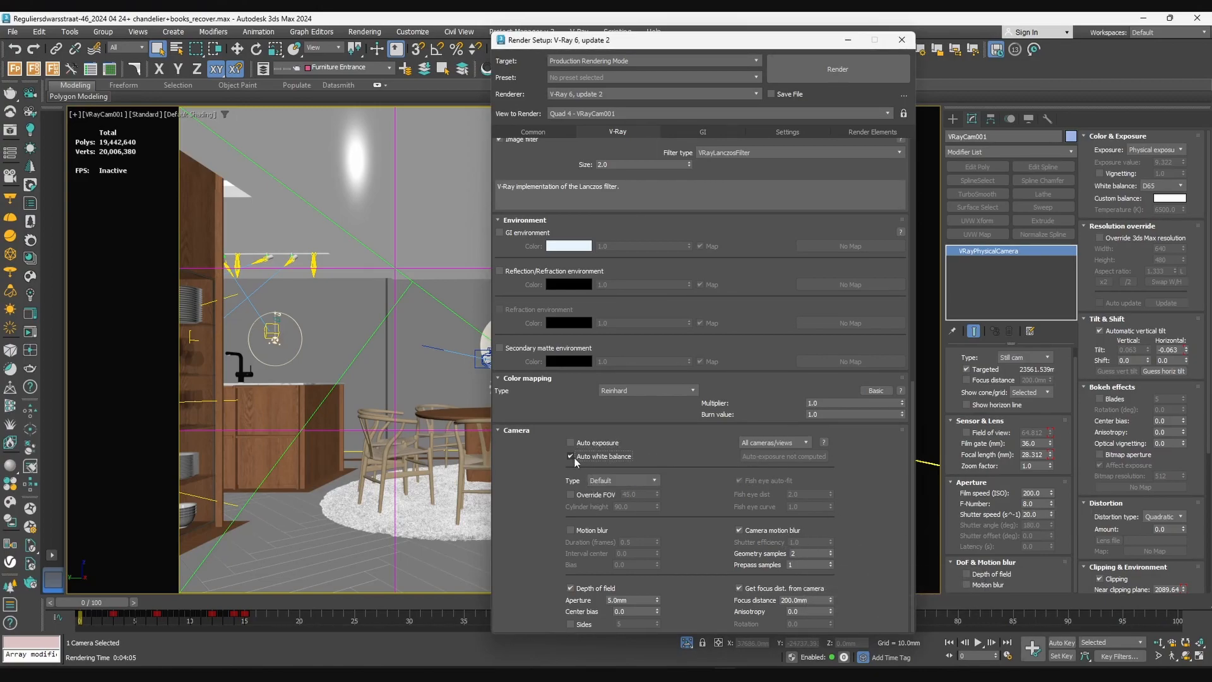
click(417, 234)
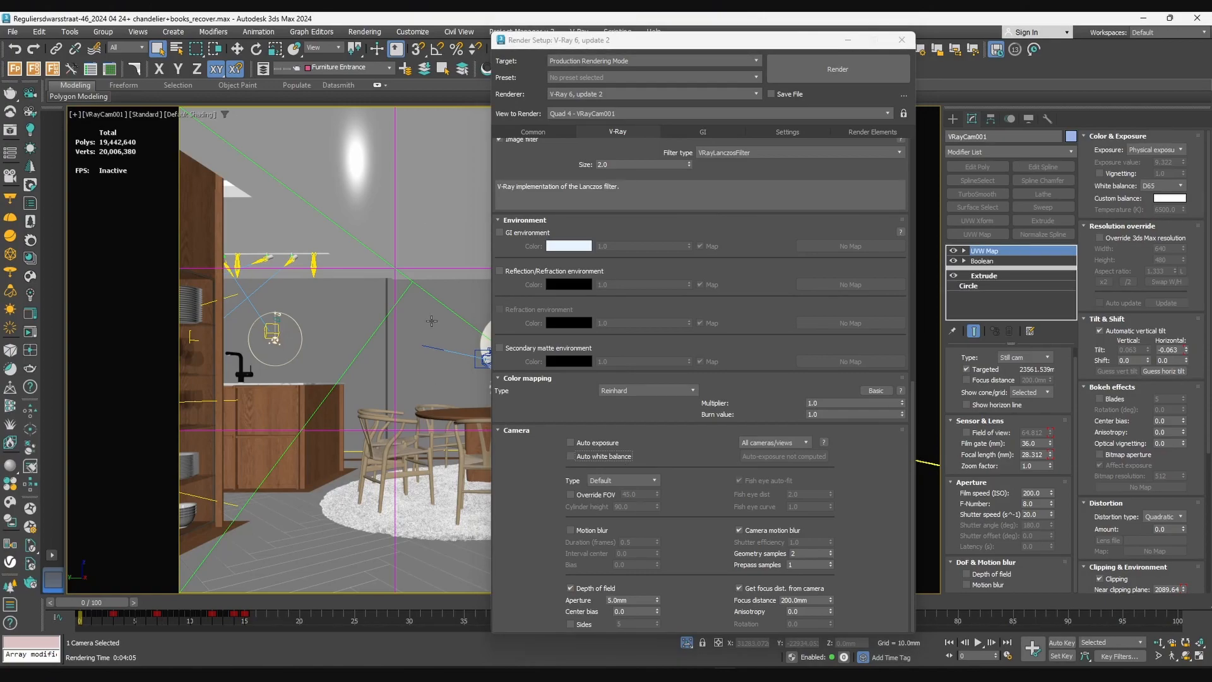
Switch auto white balance on and back off, and run a test render of VRayCam001 with auto exposure off, stopping it partway
click(575, 458)
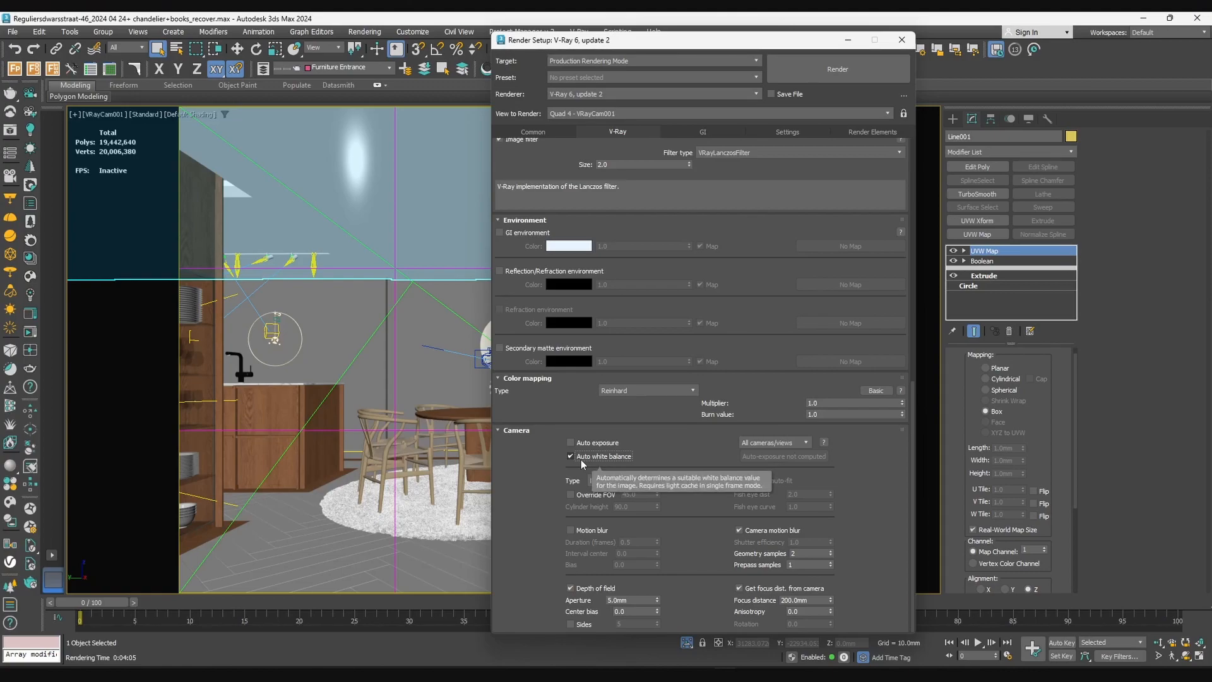
click(585, 461)
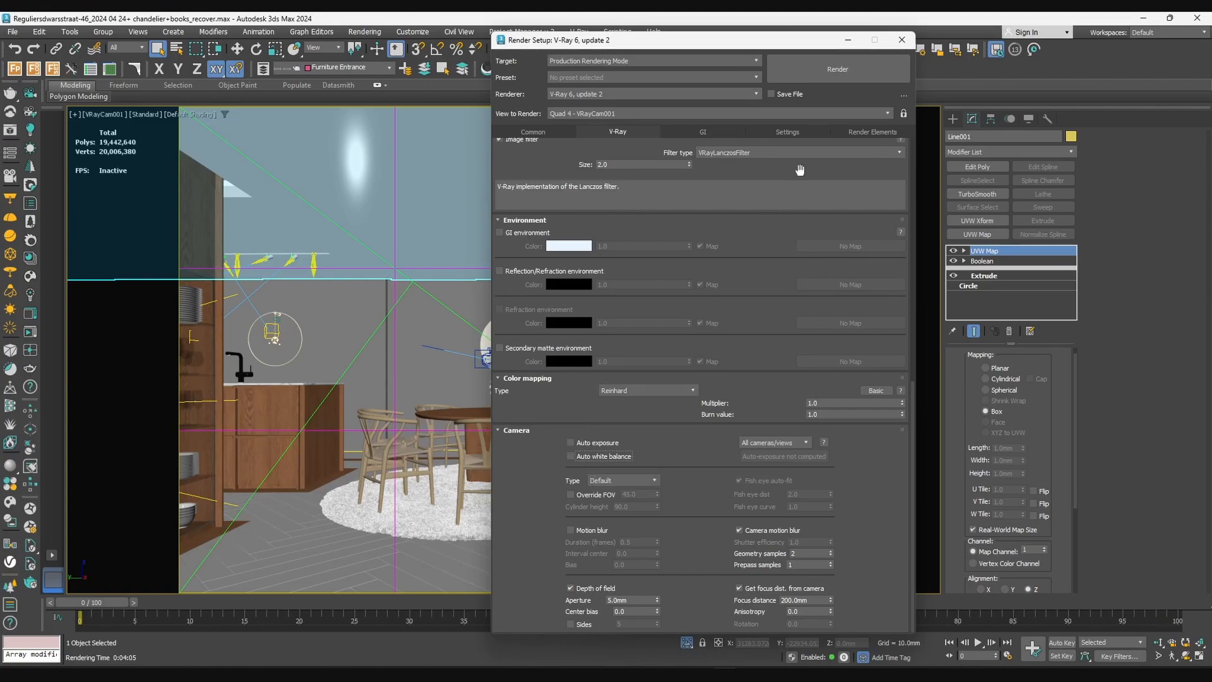
click(828, 74)
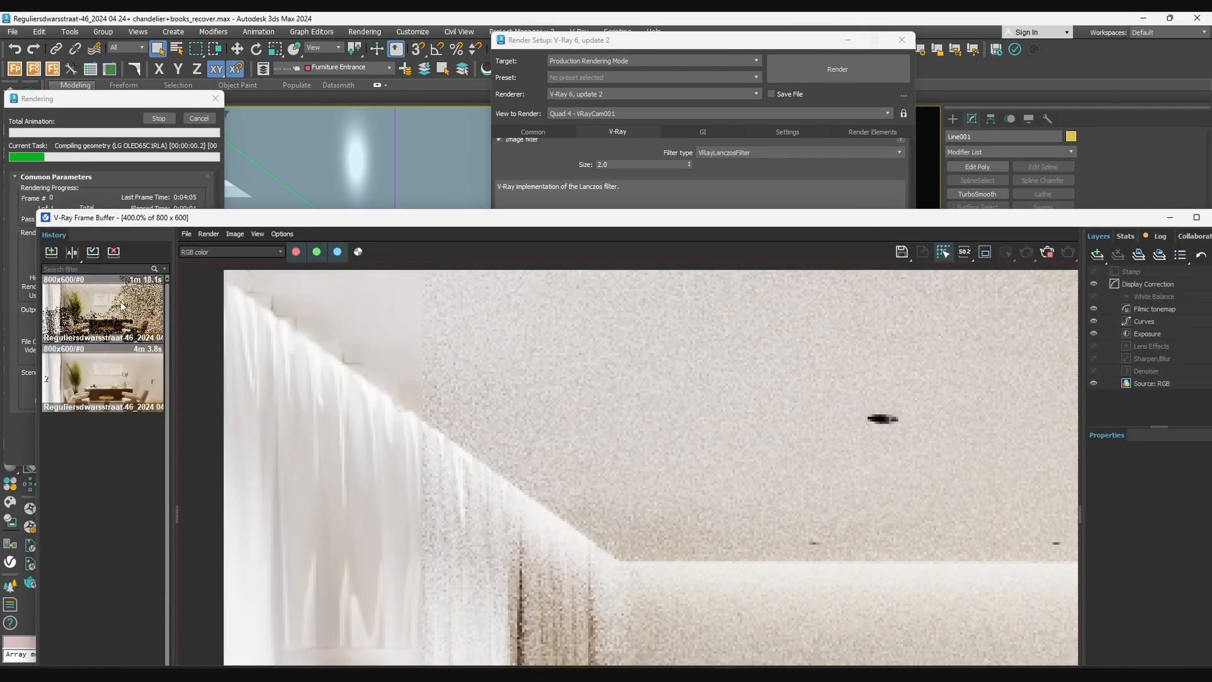
scroll(585, 325, up, 1)
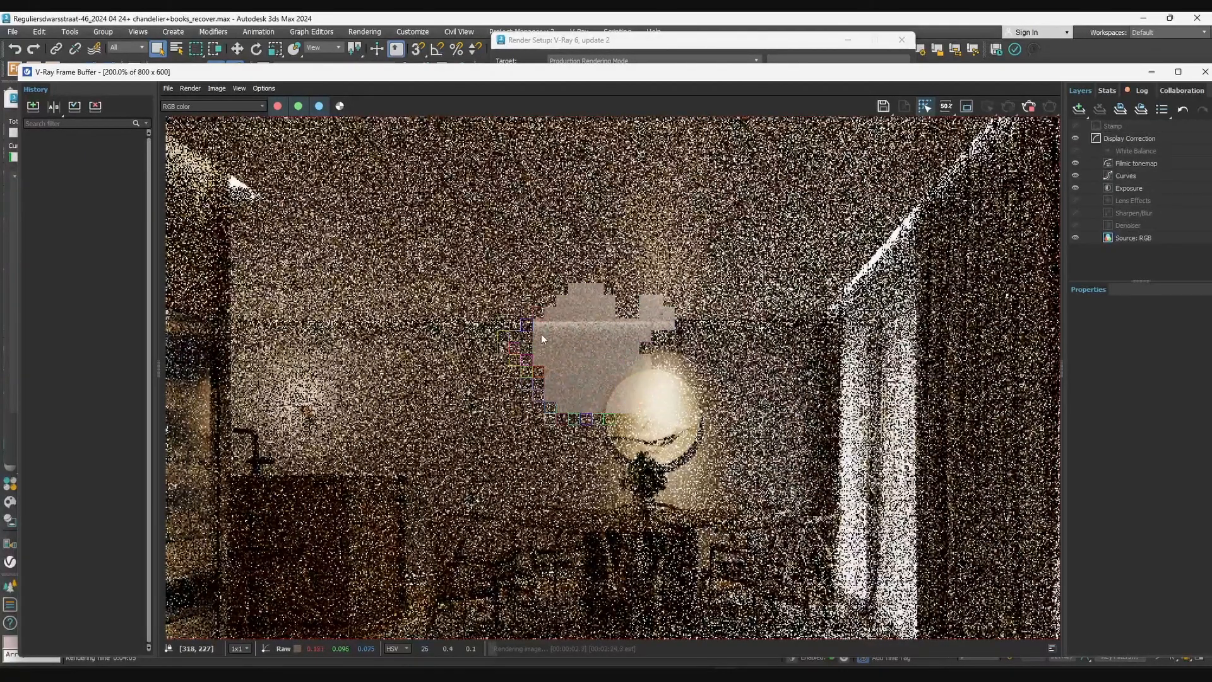
drag(591, 74, 609, 153)
scroll(551, 303, down, 1)
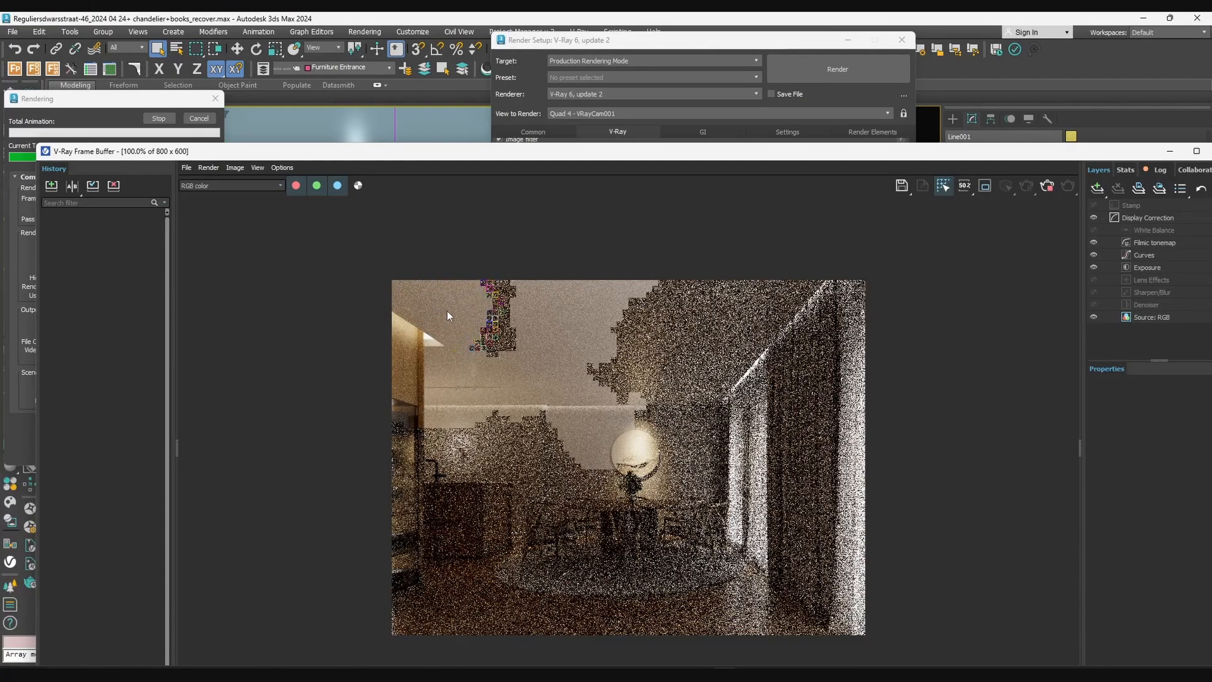
click(171, 129)
Enable auto exposure in the V-Ray camera settings and change the image sampler type to Progressive
click(611, 132)
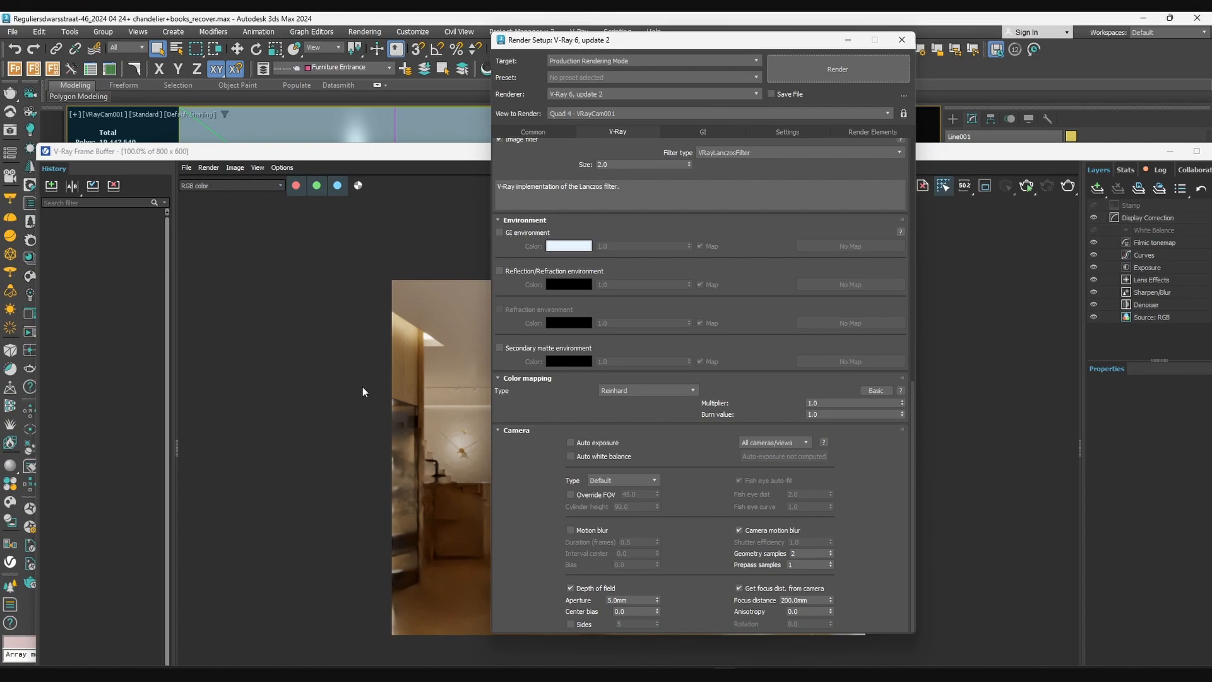
click(586, 445)
scroll(672, 231, up, 5)
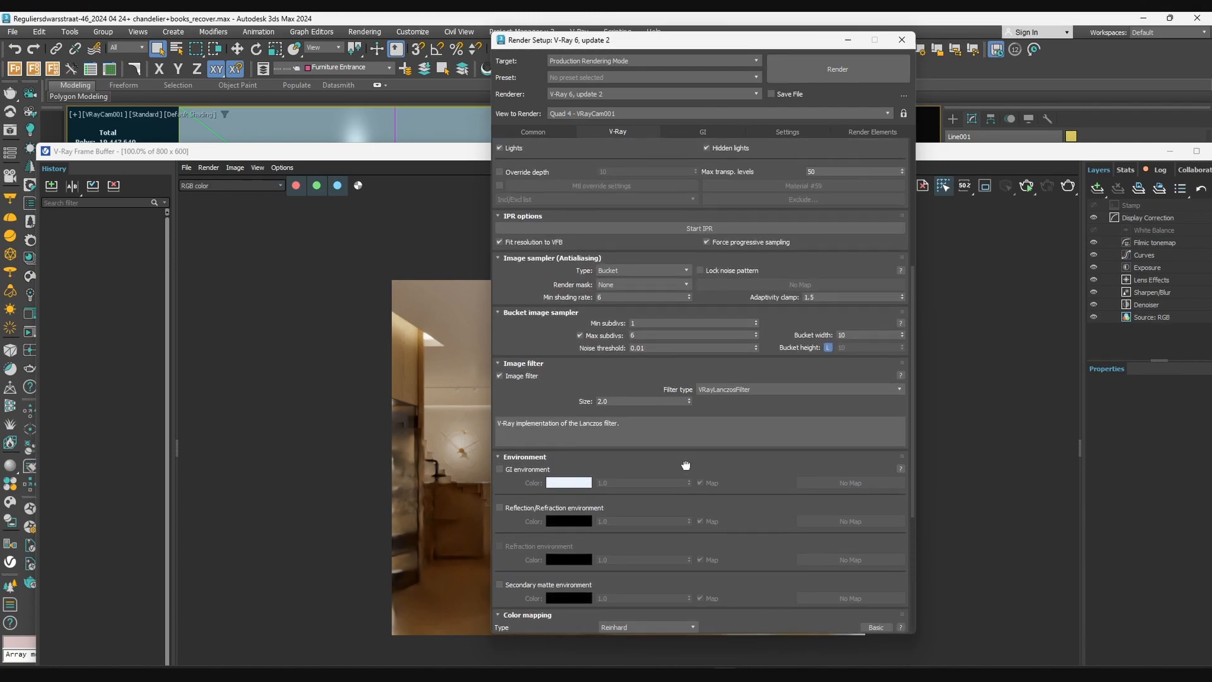
click(630, 280)
click(631, 304)
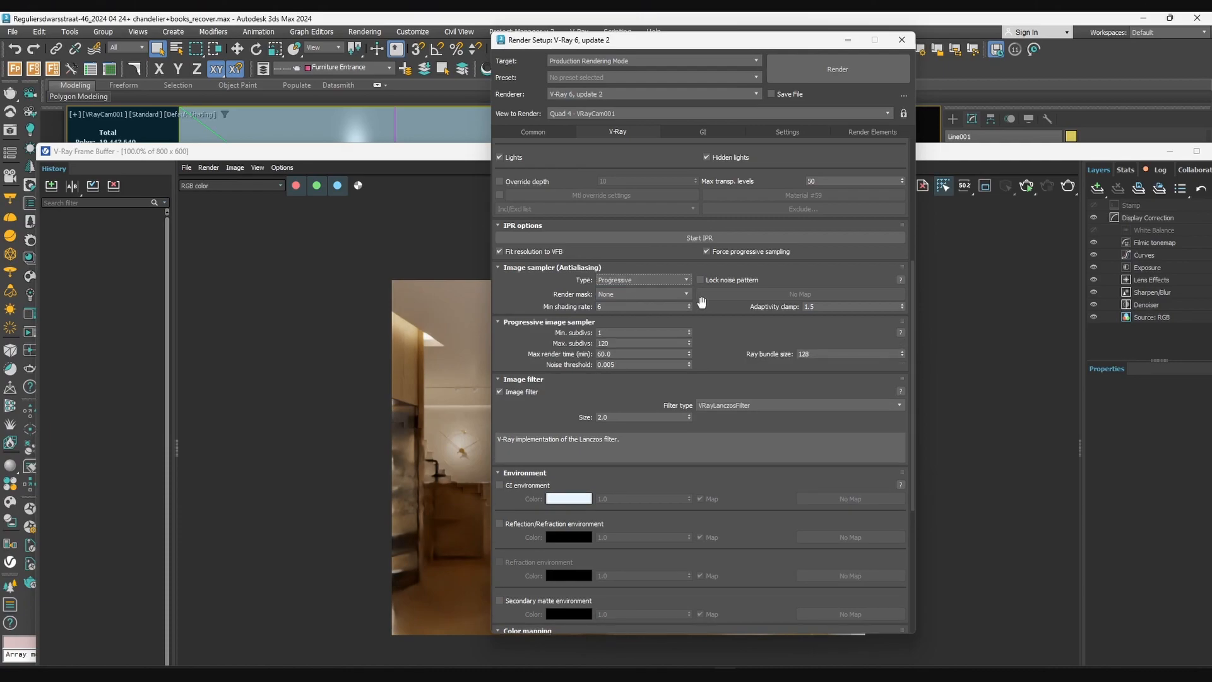
Render VRayCam001 with auto exposure and the progressive sampler, and examine its RGB passes and VRaySampleRate channel
click(832, 70)
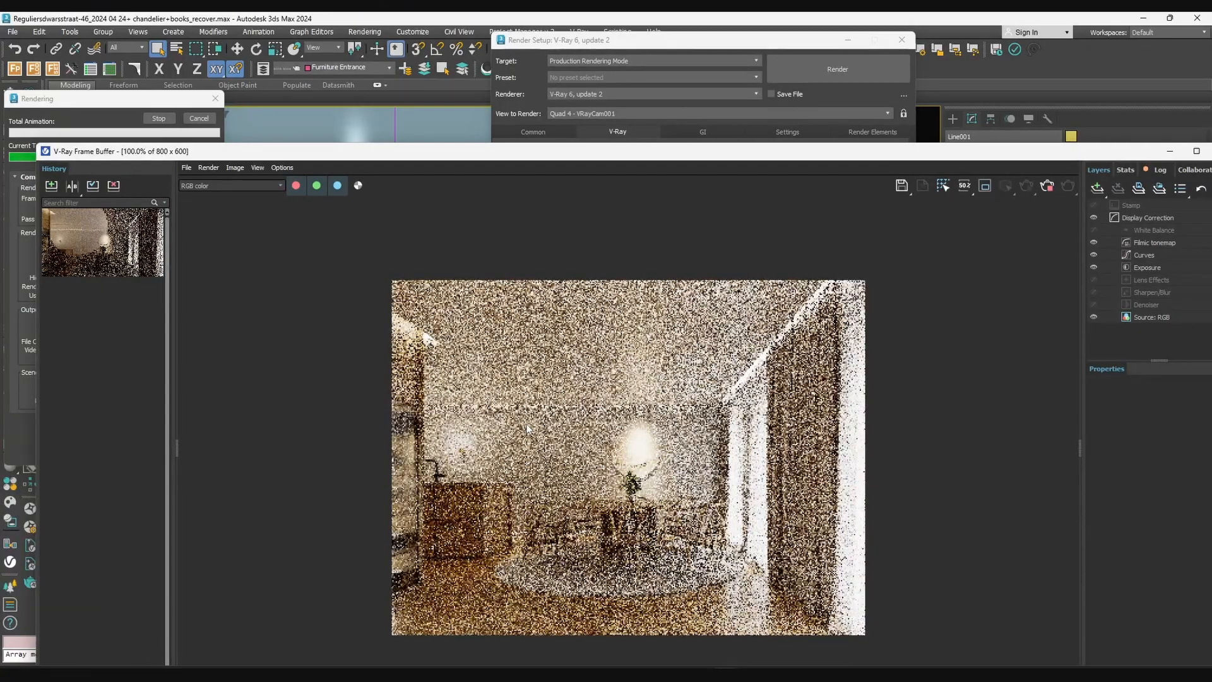
drag(630, 155, 722, 98)
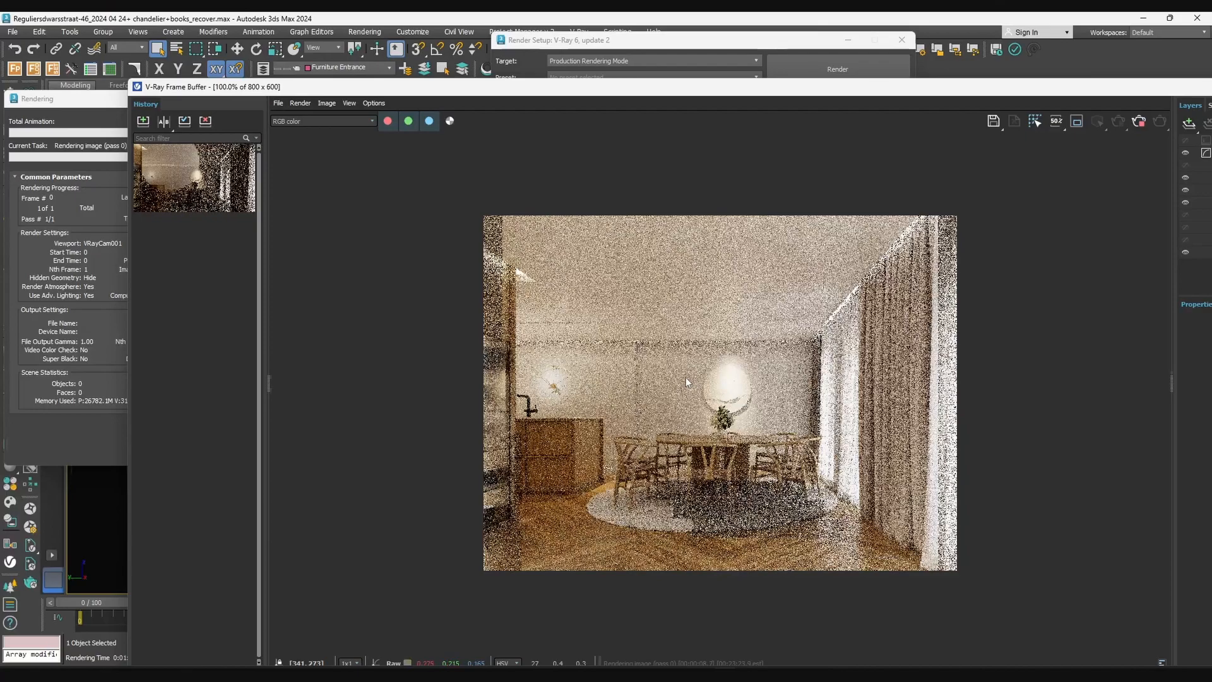
scroll(709, 383, up, 1)
scroll(708, 382, down, 1)
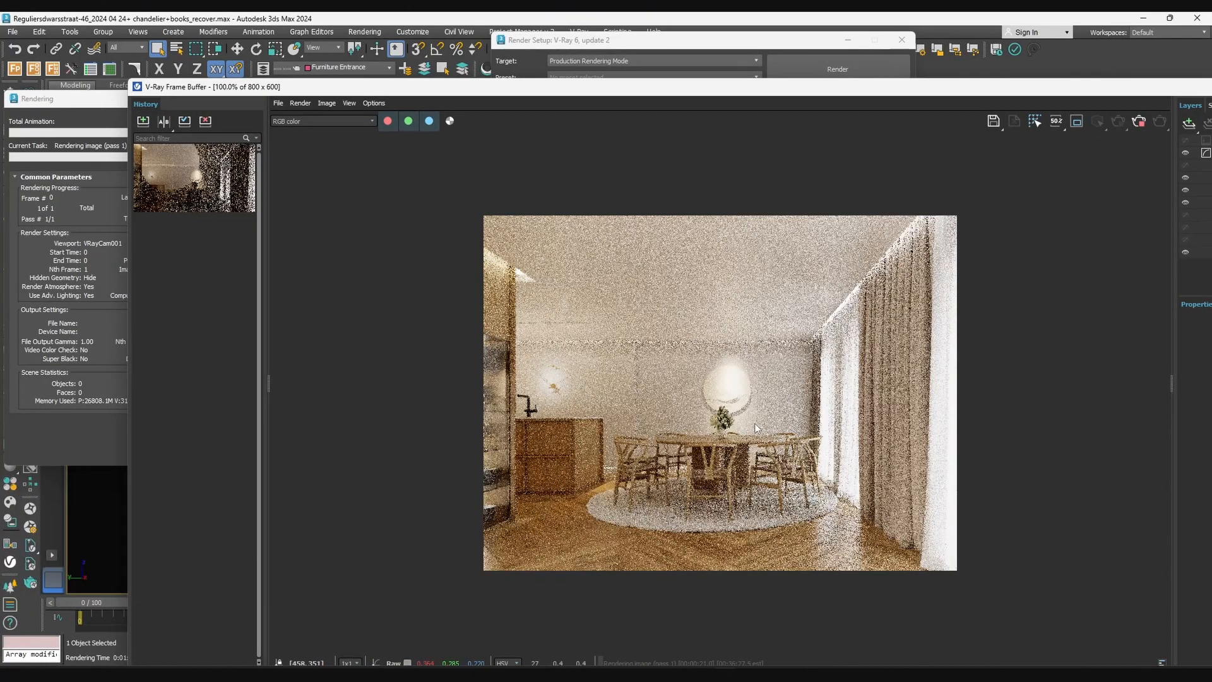
scroll(780, 349, up, 2)
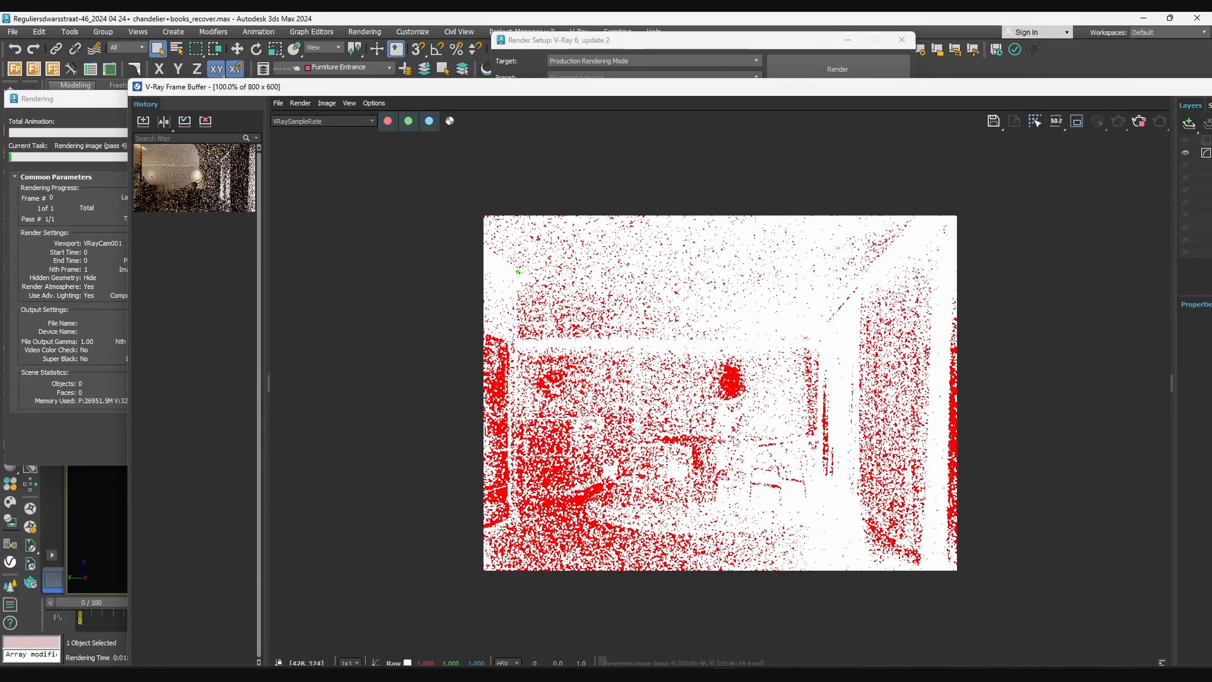
scroll(736, 439, up, 2)
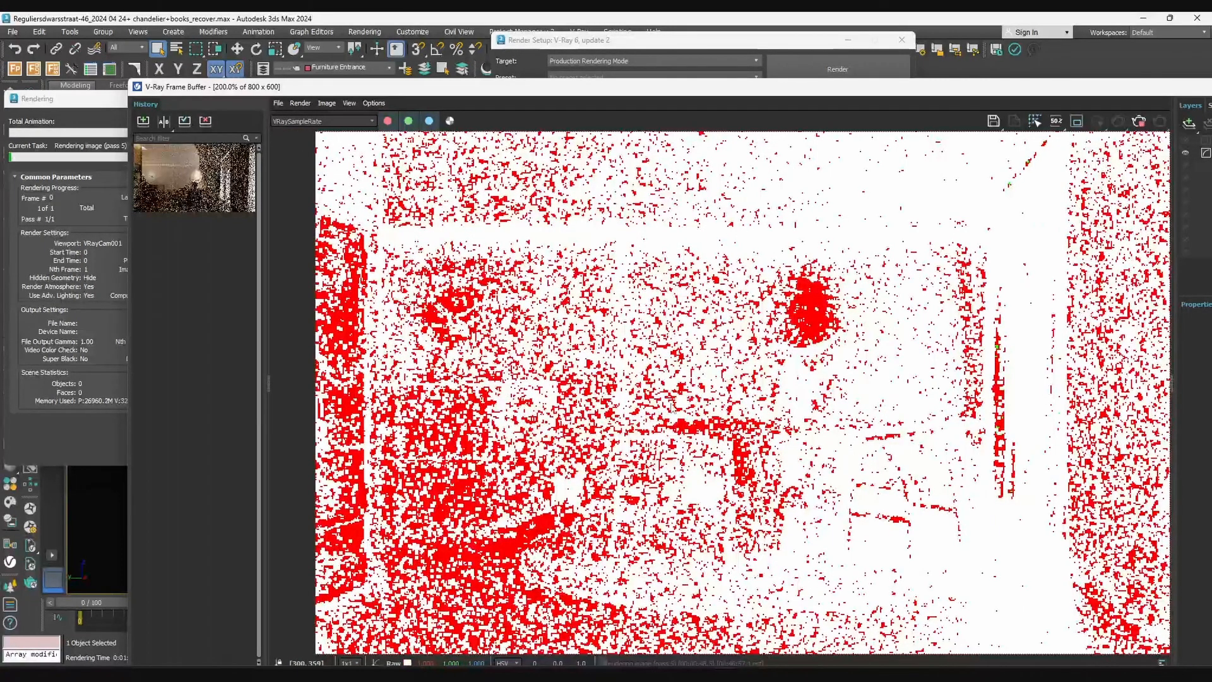
scroll(668, 407, down, 2)
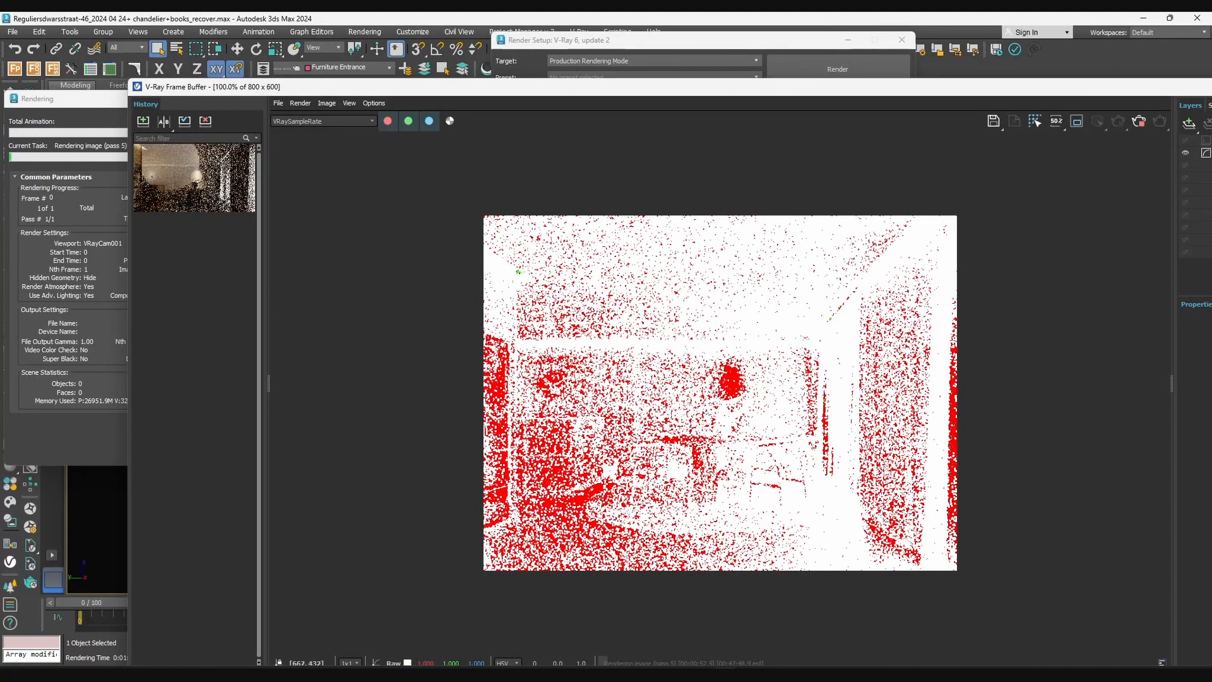
scroll(965, 417, up, 2)
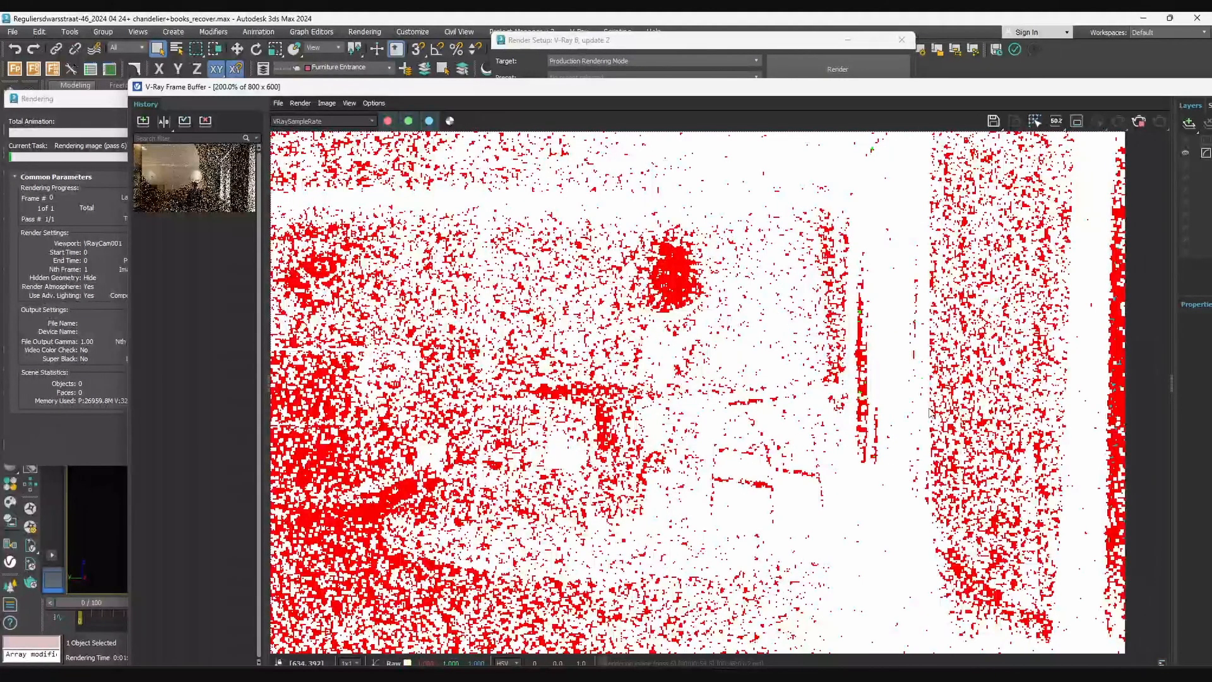
scroll(930, 414, down, 2)
Compare the RGB color and VRaySampleRate channels of the running render up close, ending on RGB color
click(341, 123)
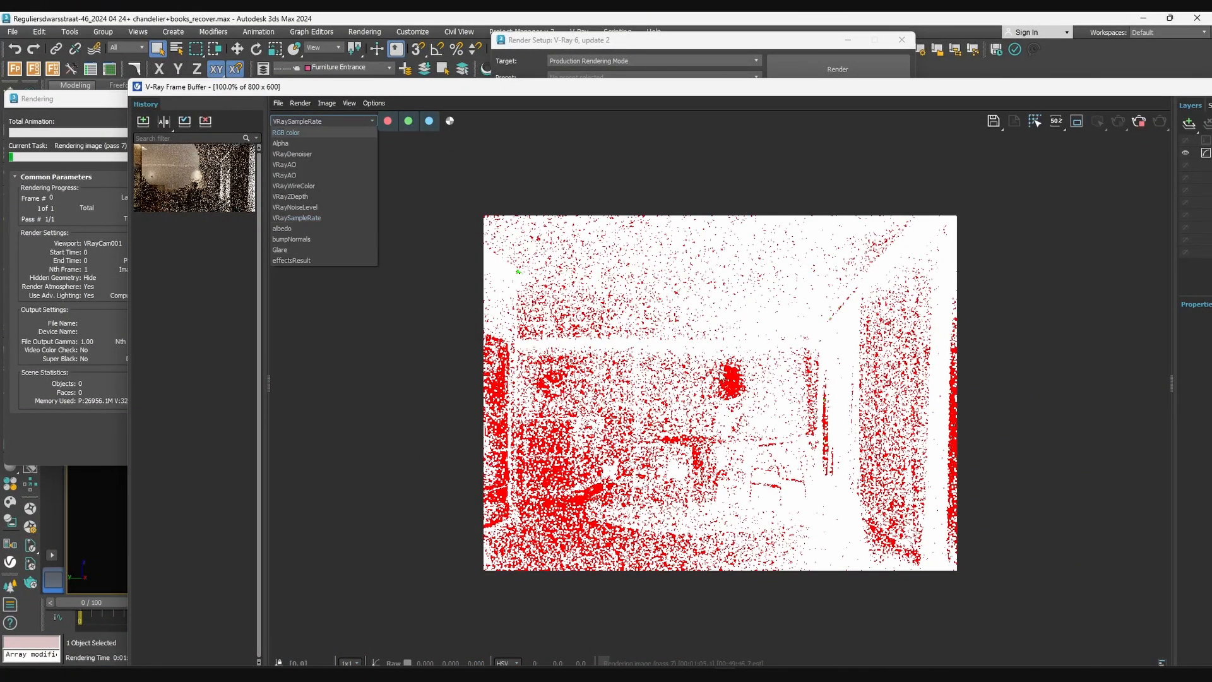
click(339, 133)
scroll(694, 391, up, 2)
scroll(694, 391, down, 2)
scroll(694, 391, up, 2)
scroll(746, 399, down, 2)
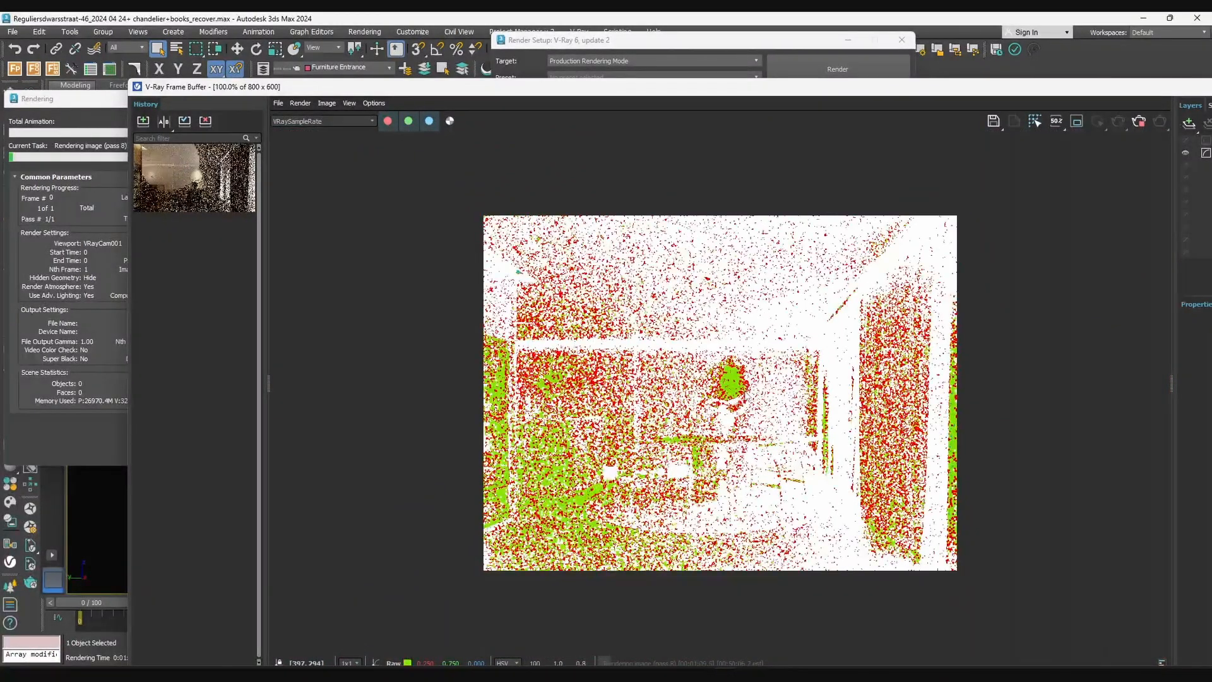
scroll(726, 416, up, 2)
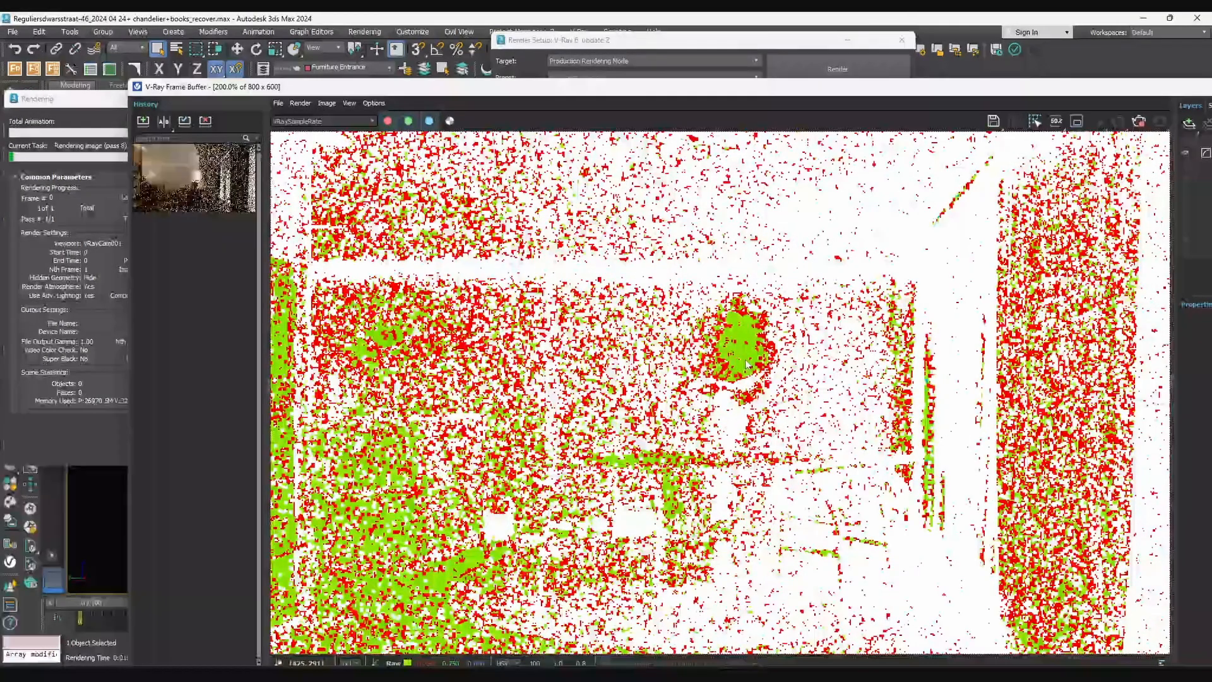
scroll(726, 416, down, 2)
scroll(701, 385, up, 2)
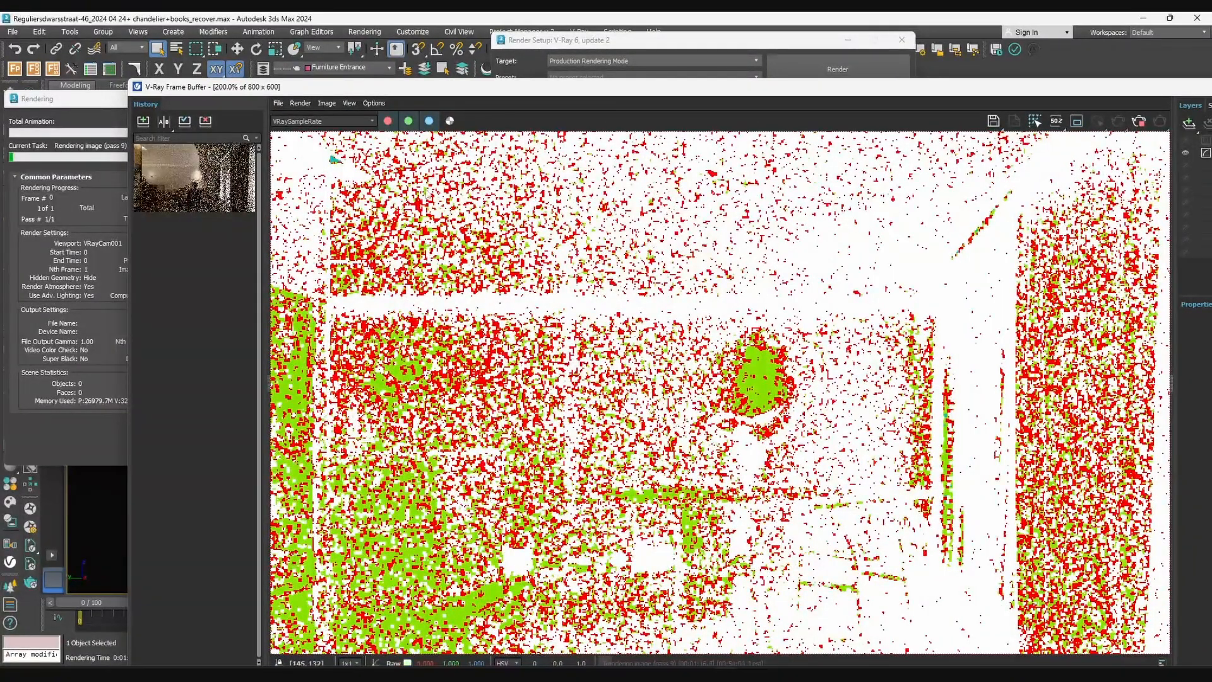
click(318, 121)
click(317, 133)
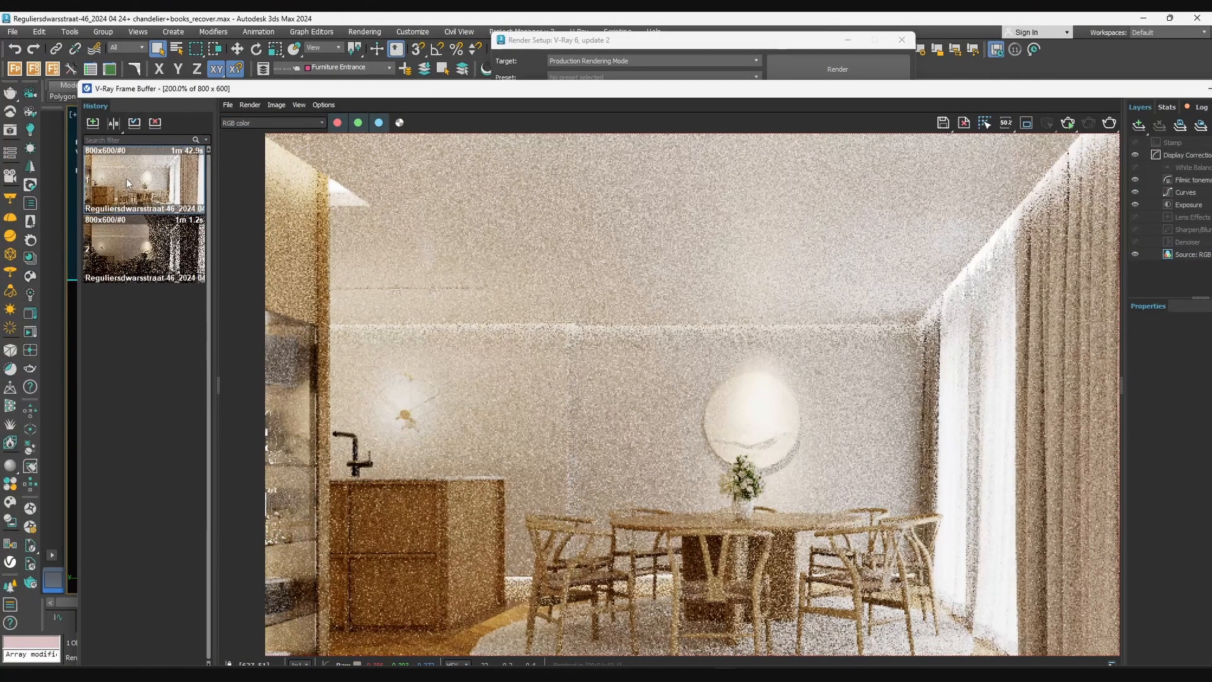
Compare the renders with and without auto exposure in an A/B split, sweeping the divider across the whole image
click(113, 128)
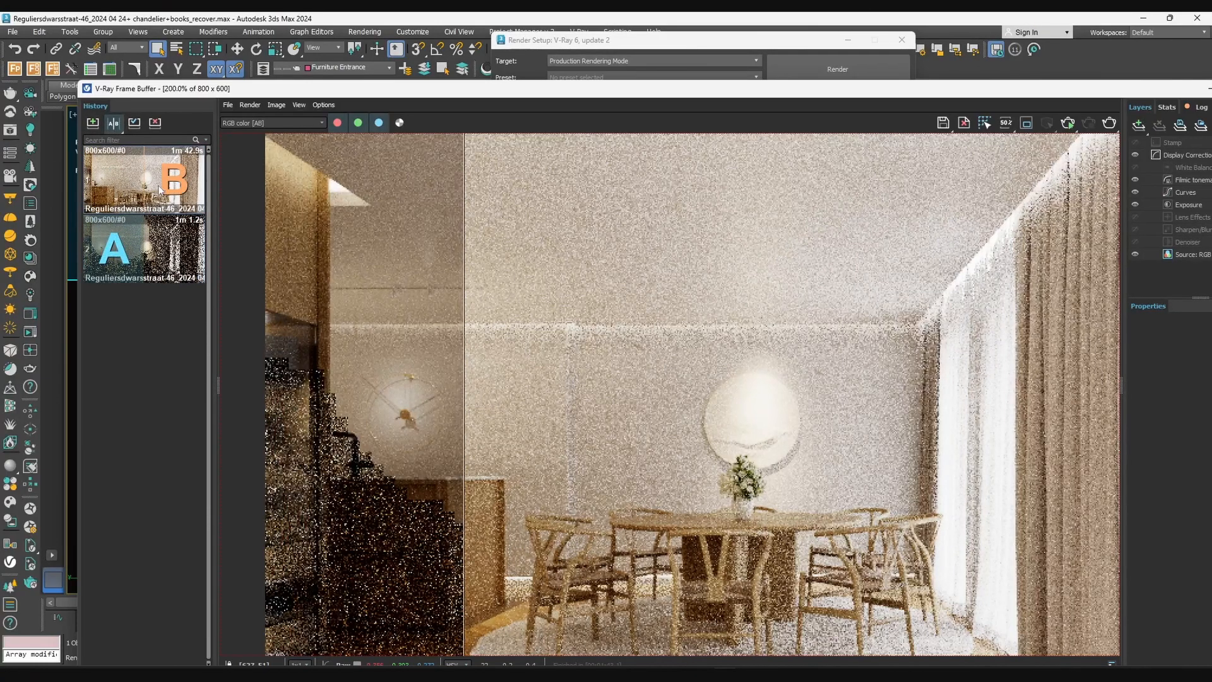
scroll(426, 301, down, 1)
drag(427, 301, 943, 308)
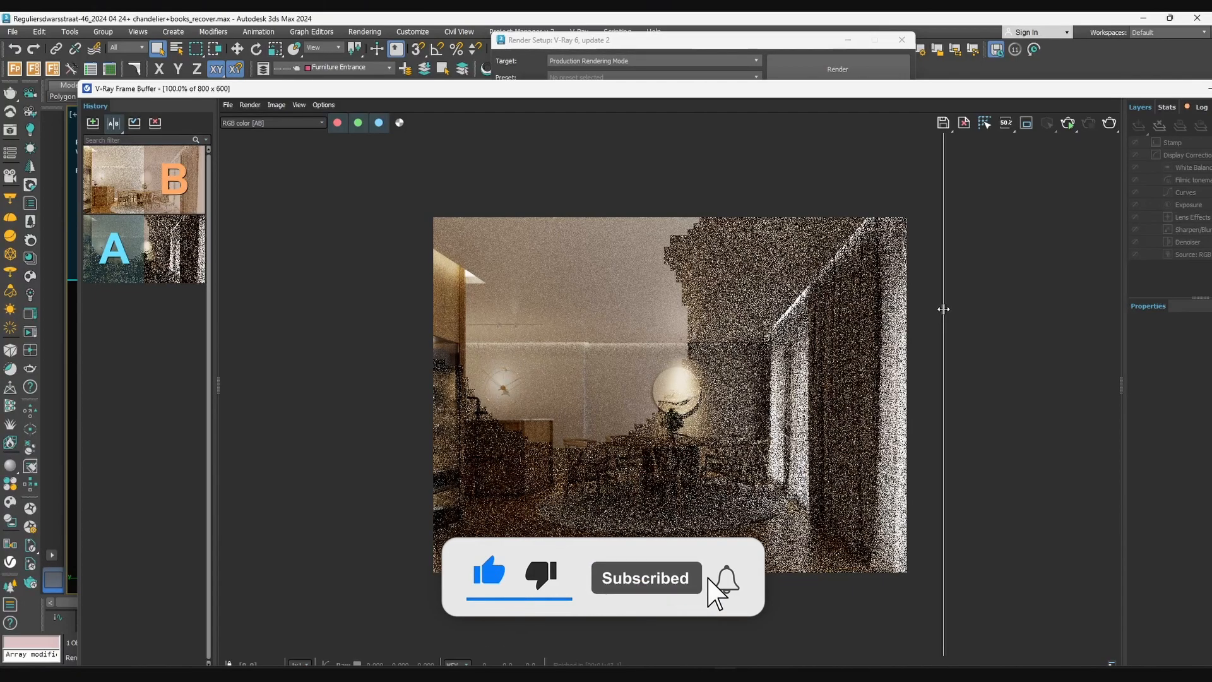
drag(943, 309, 347, 362)
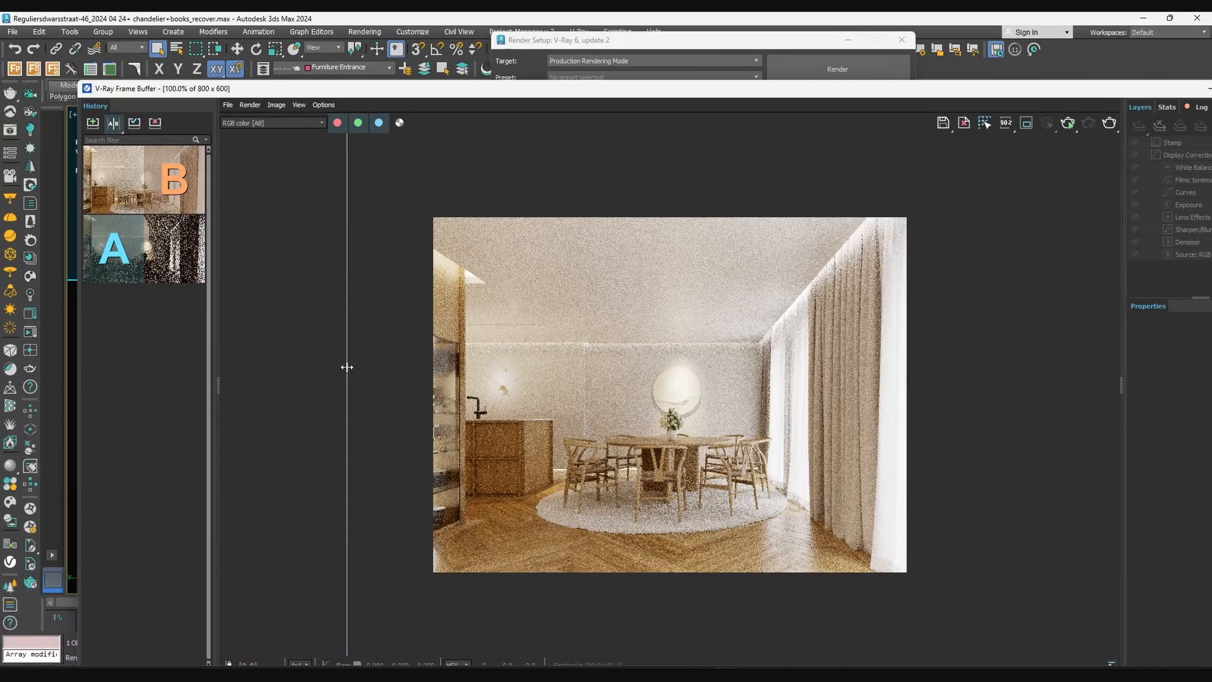
drag(347, 366, 800, 372)
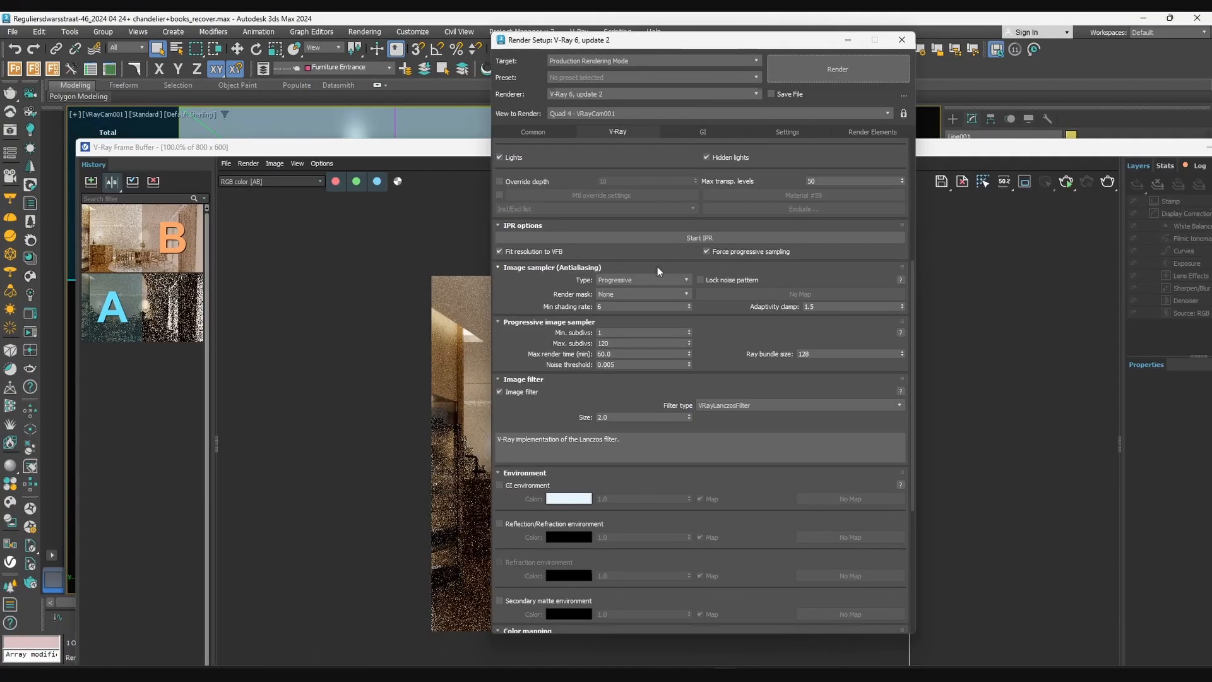
Enable auto white balance alongside auto exposure, and recheck the auto-exposed render in the A/B comparison
drag(563, 421, 594, 193)
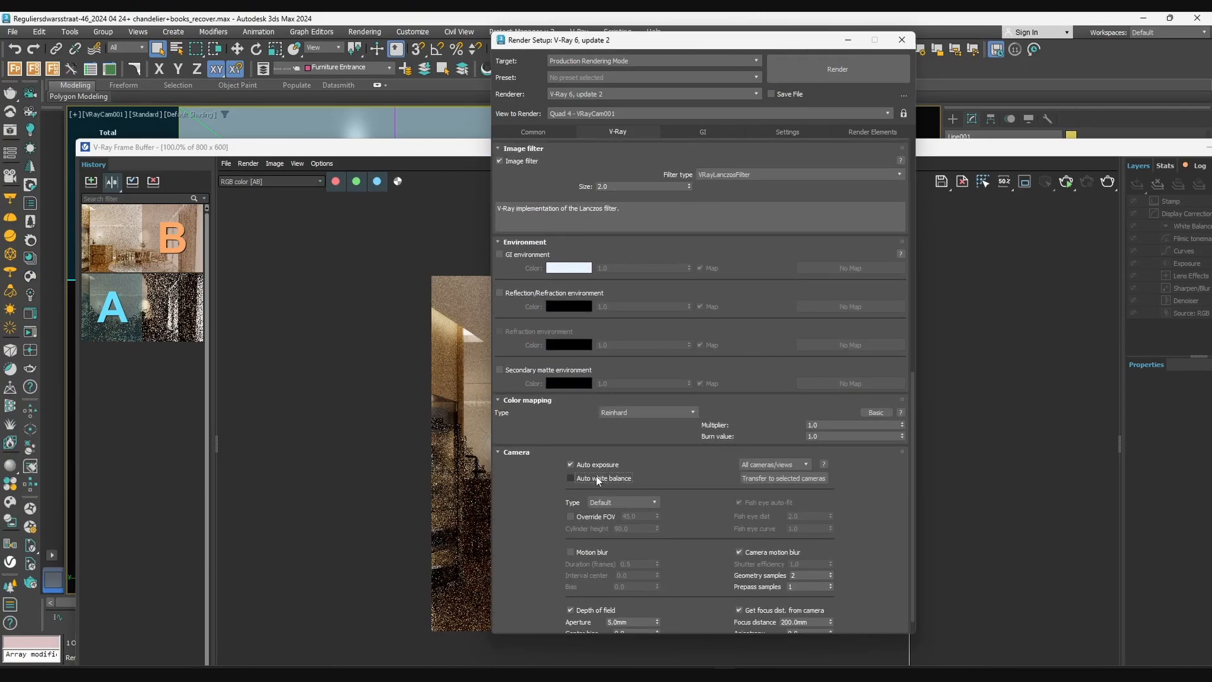
click(960, 395)
drag(909, 381, 336, 304)
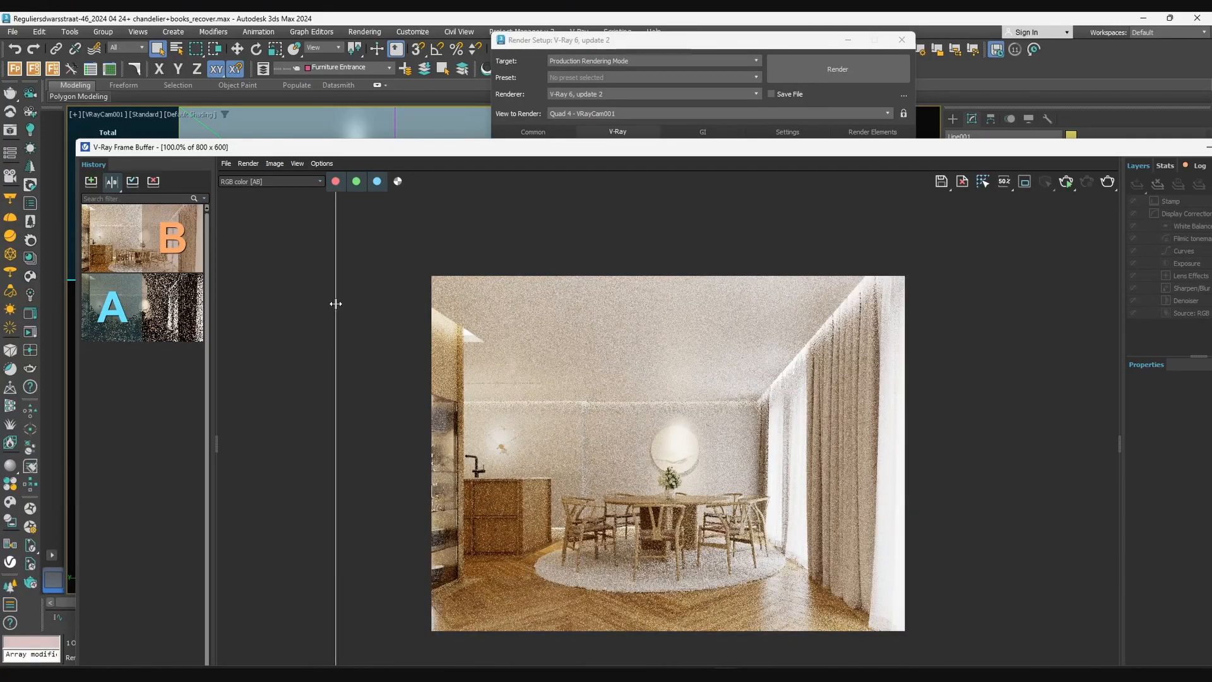
scroll(600, 485, up, 2)
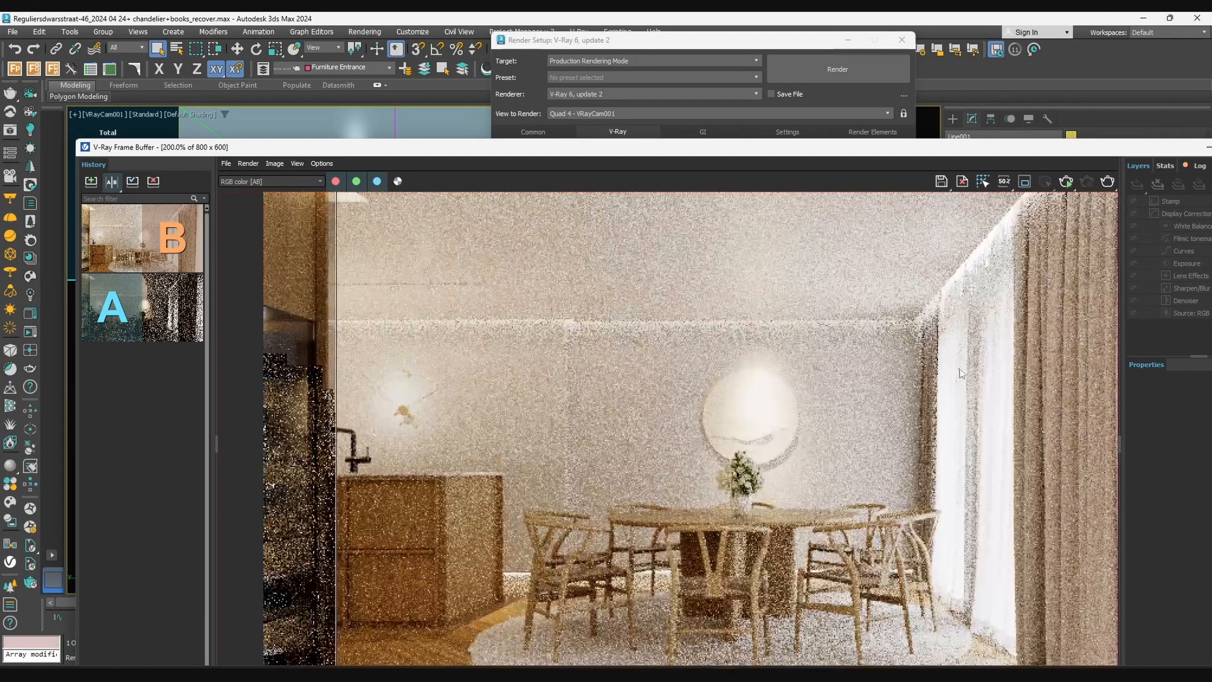
click(727, 46)
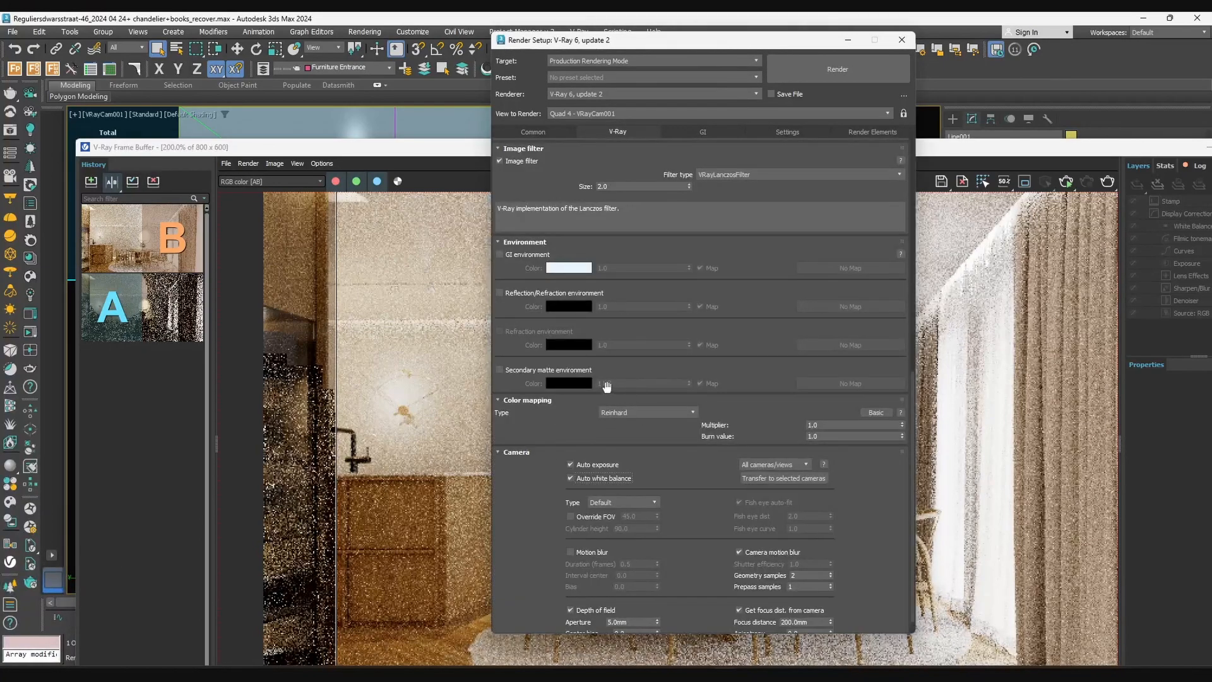
scroll(529, 480, down, 1)
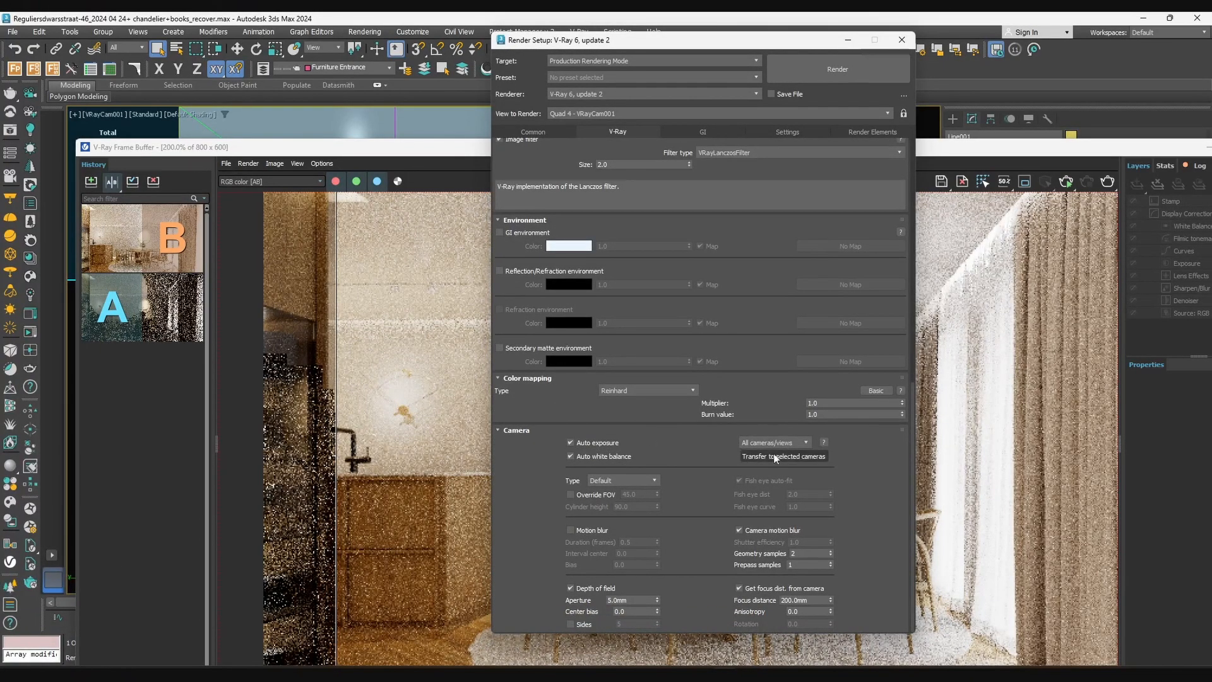
Render VRayCam001 again with auto white balance enabled, and switch the White Balance correction layer on and back off
click(1083, 146)
drag(1053, 154, 1036, 111)
click(1092, 139)
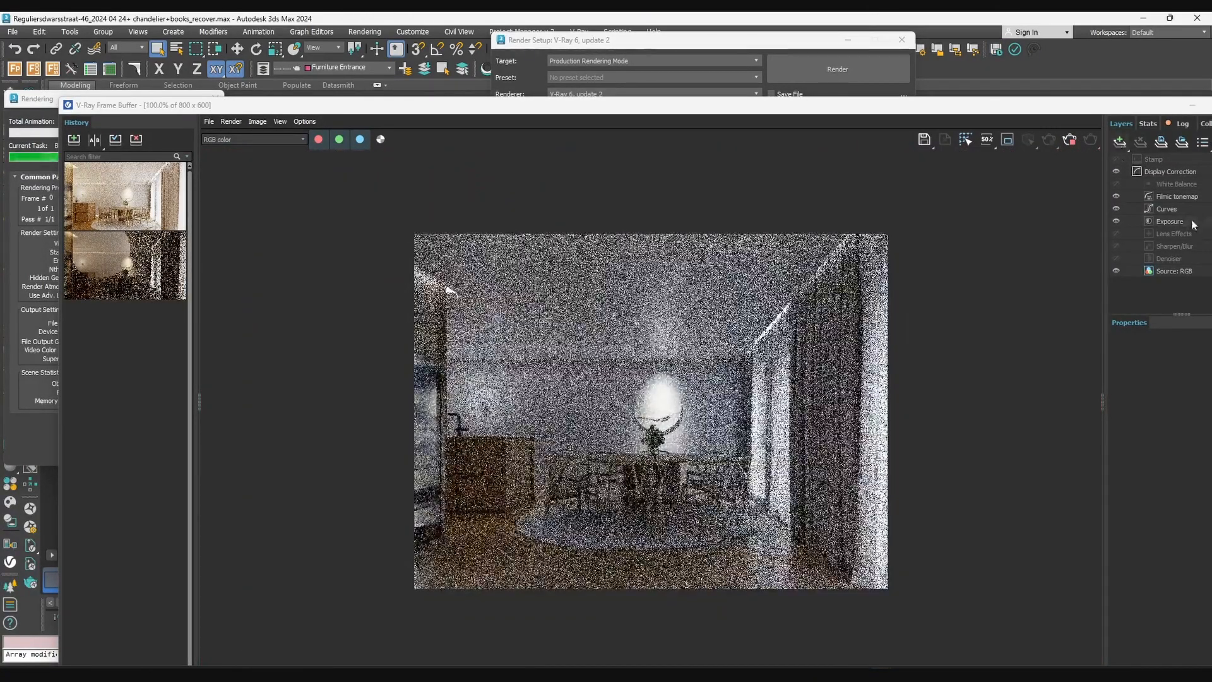
click(1176, 184)
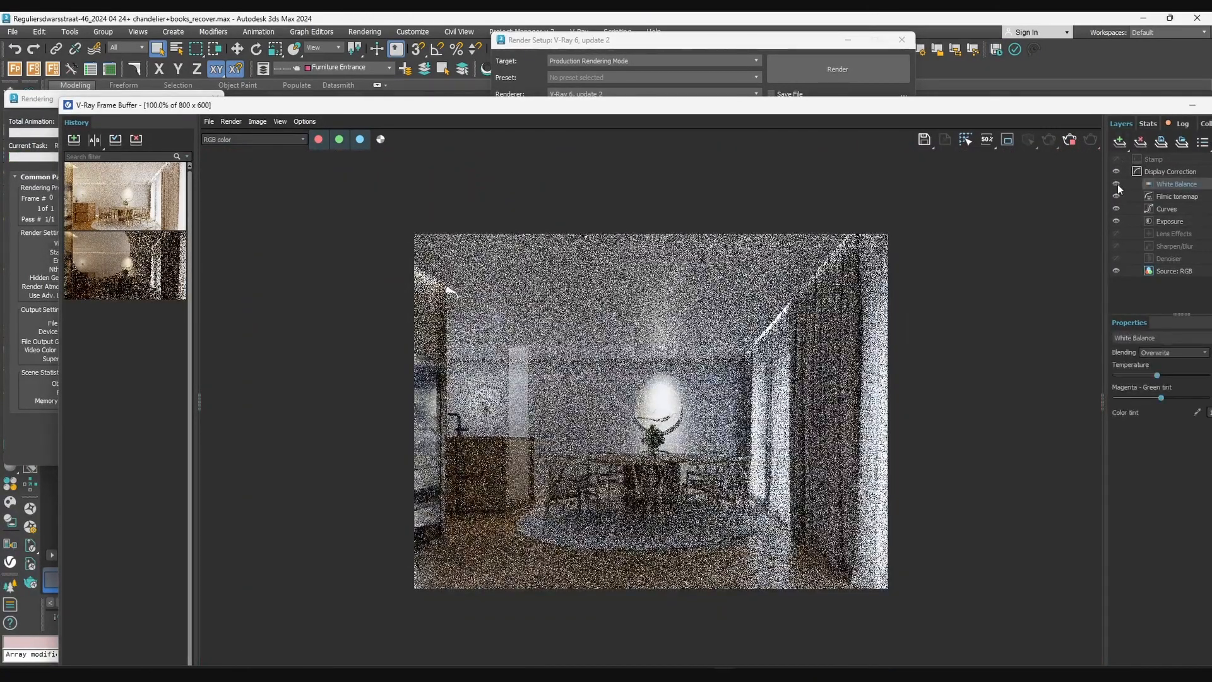
Examine the color balance of the progressing render around the walls, curtains, round wall light and dining table
scroll(650, 440, up, 1)
scroll(650, 440, down, 1)
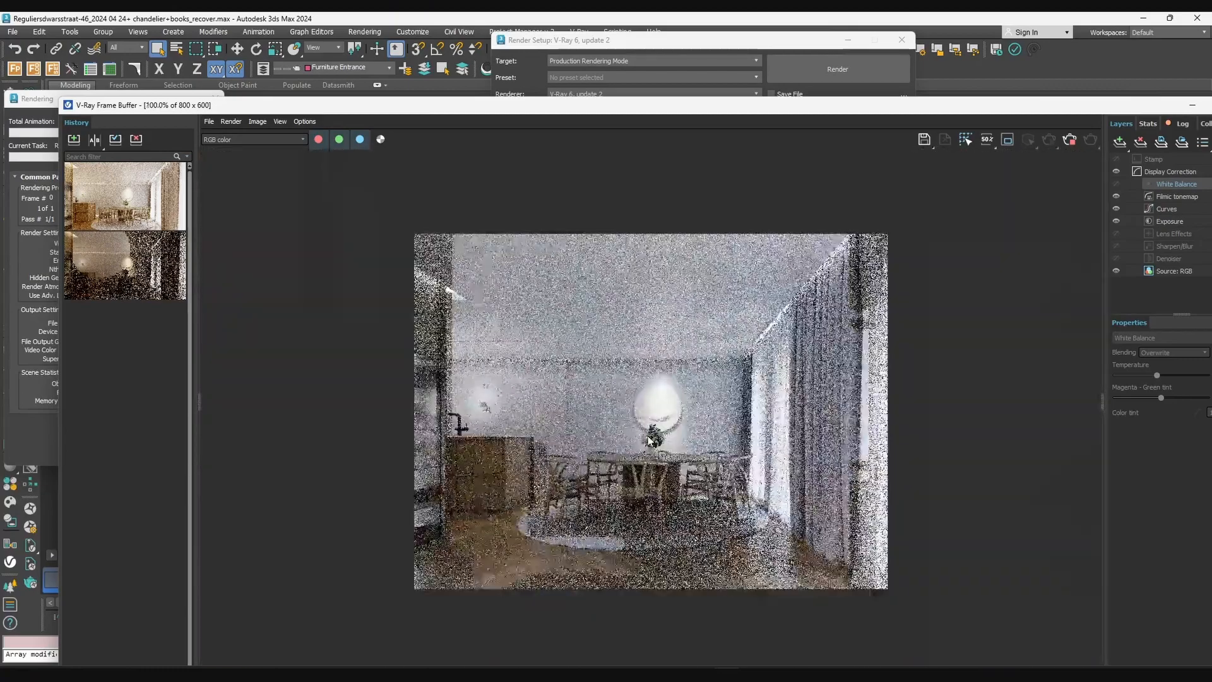
scroll(656, 430, up, 1)
scroll(680, 409, down, 1)
scroll(715, 358, up, 1)
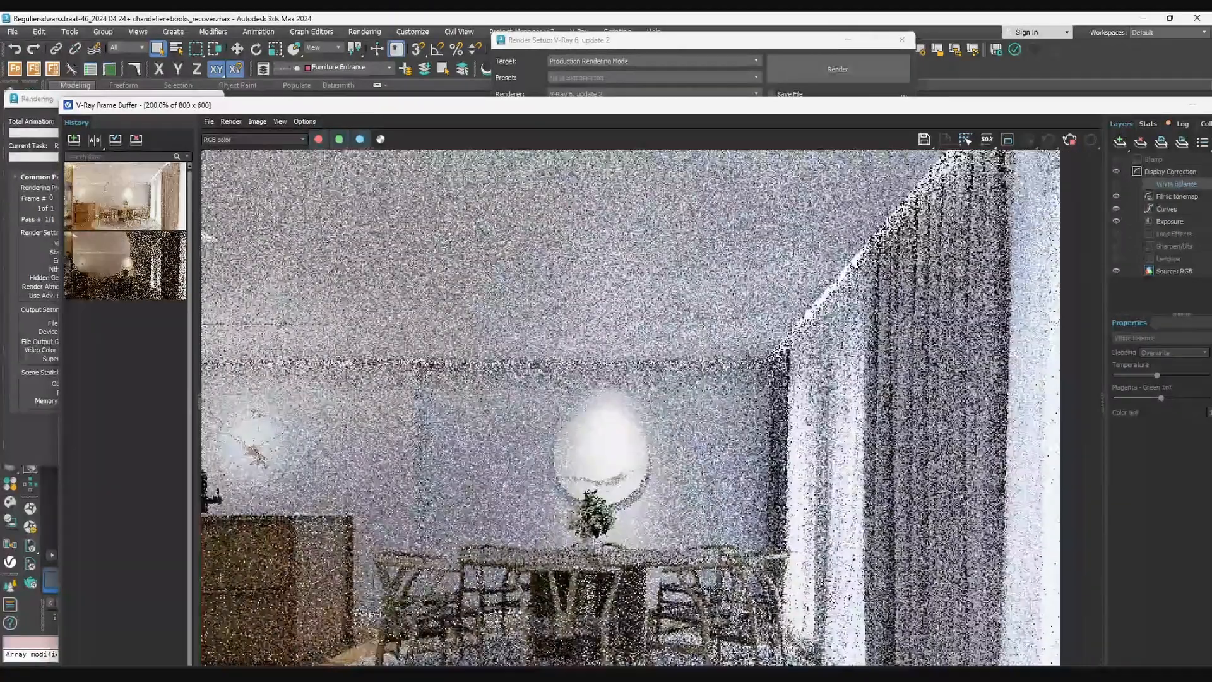
scroll(758, 372, down, 1)
scroll(724, 325, up, 1)
drag(656, 113, 604, 72)
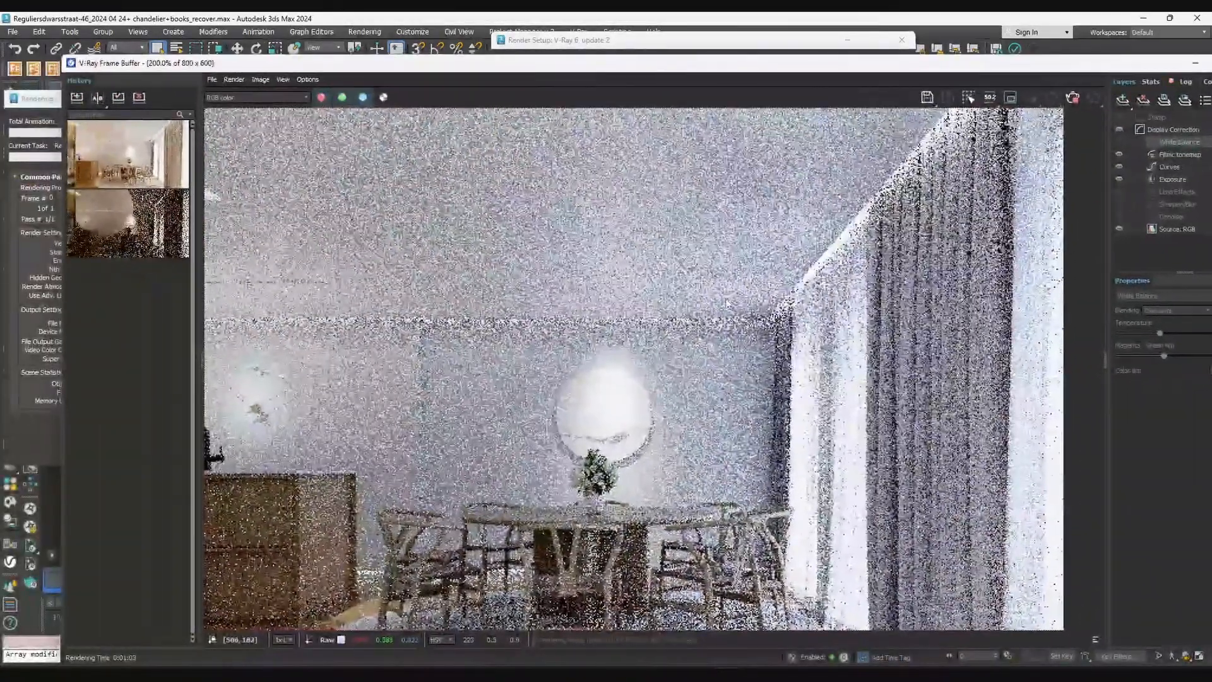
scroll(573, 377, down, 1)
scroll(573, 377, up, 1)
scroll(710, 312, up, 1)
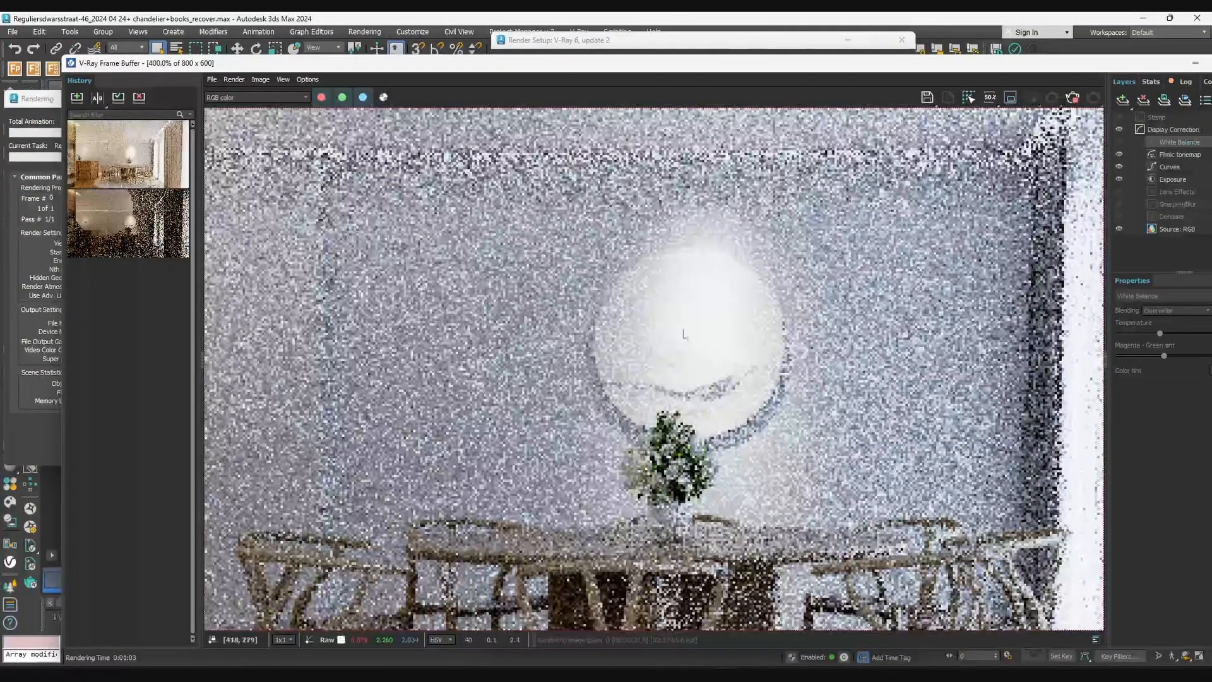
Examine the round wall light up close and the whole dining room in the auto white-balanced render
scroll(694, 334, up, 1)
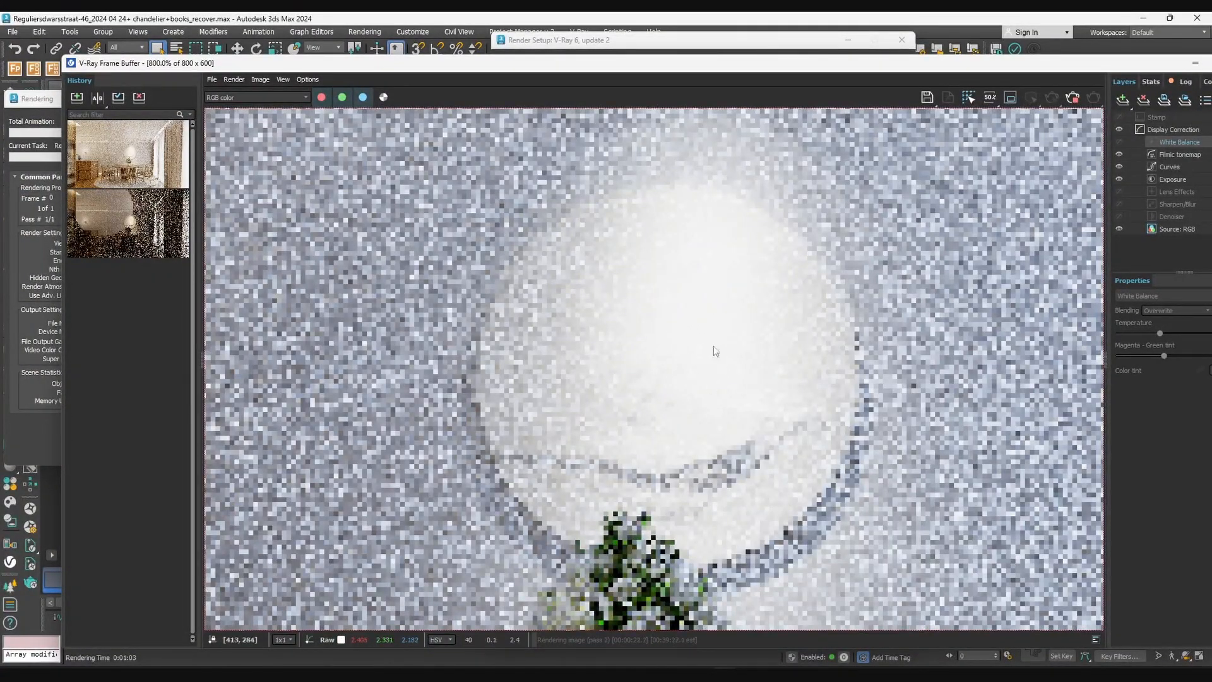
scroll(707, 346, down, 1)
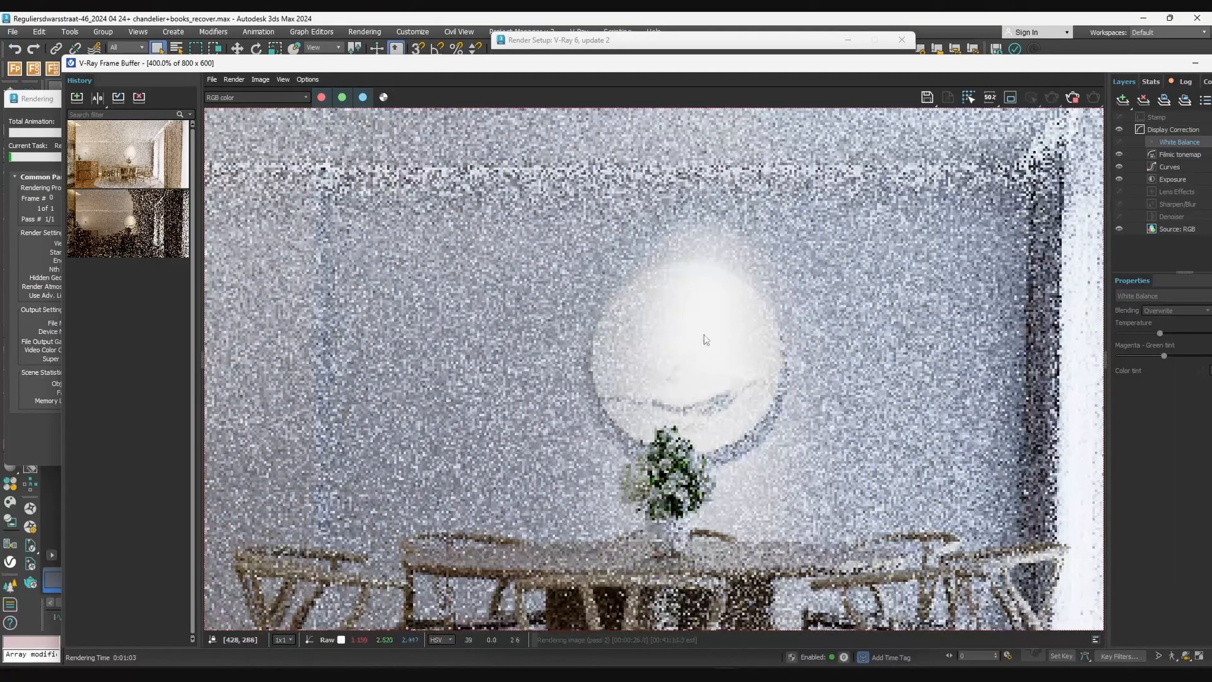
scroll(691, 348, down, 1)
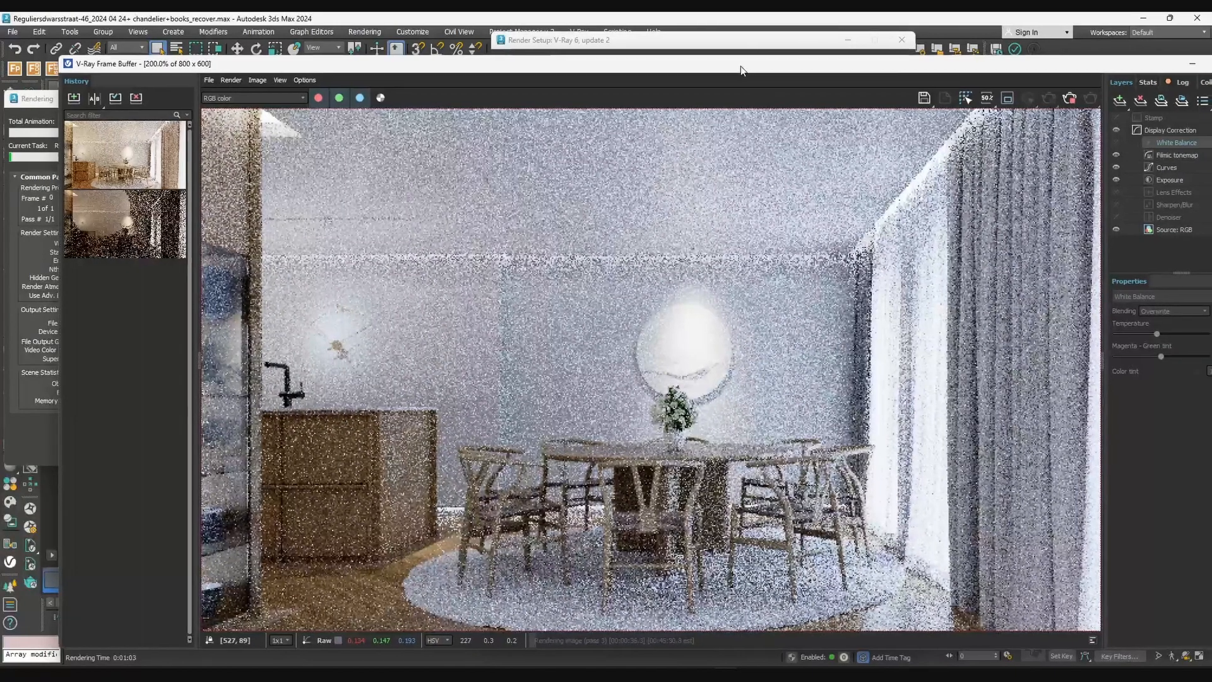
drag(742, 67, 728, 68)
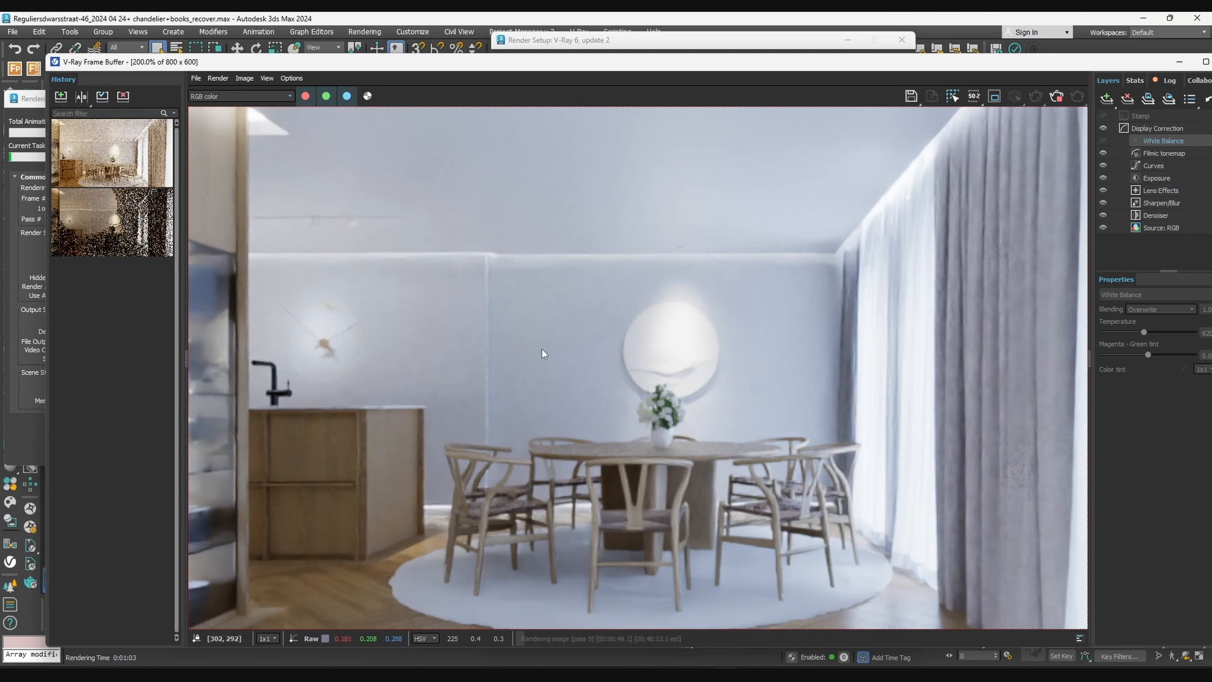
Turn off auto exposure and auto white balance in the Camera settings, and close the frame buffer
drag(902, 73, 839, 84)
click(772, 56)
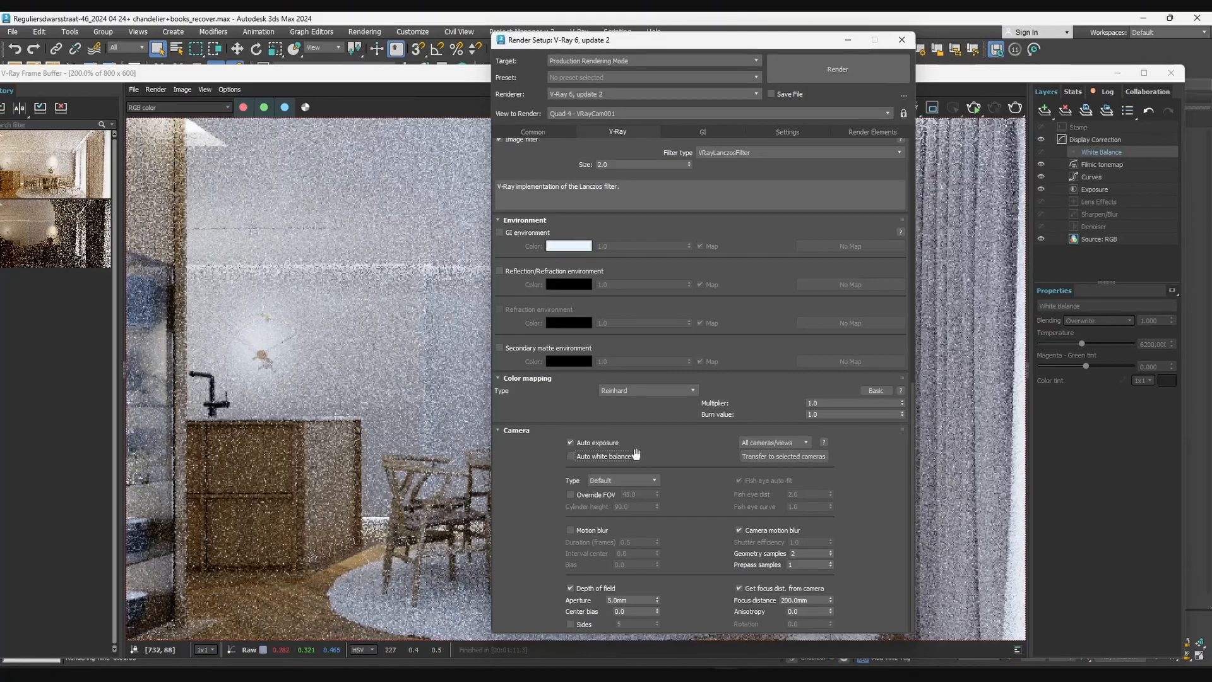
click(596, 444)
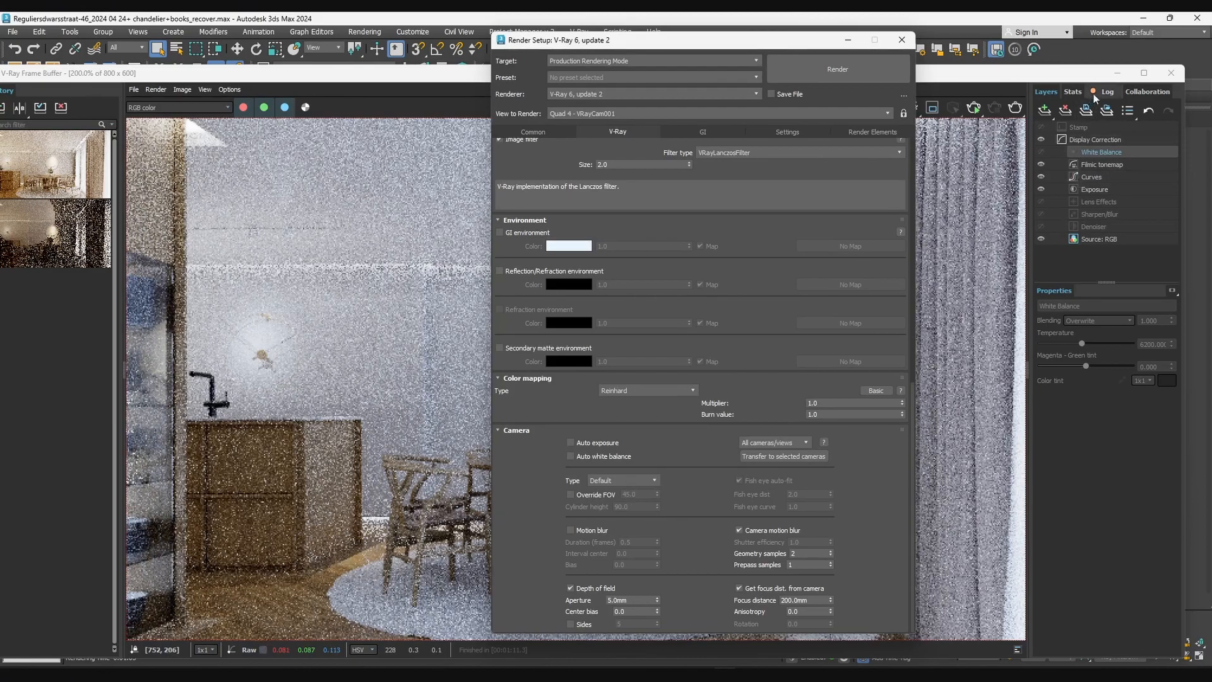
click(1171, 73)
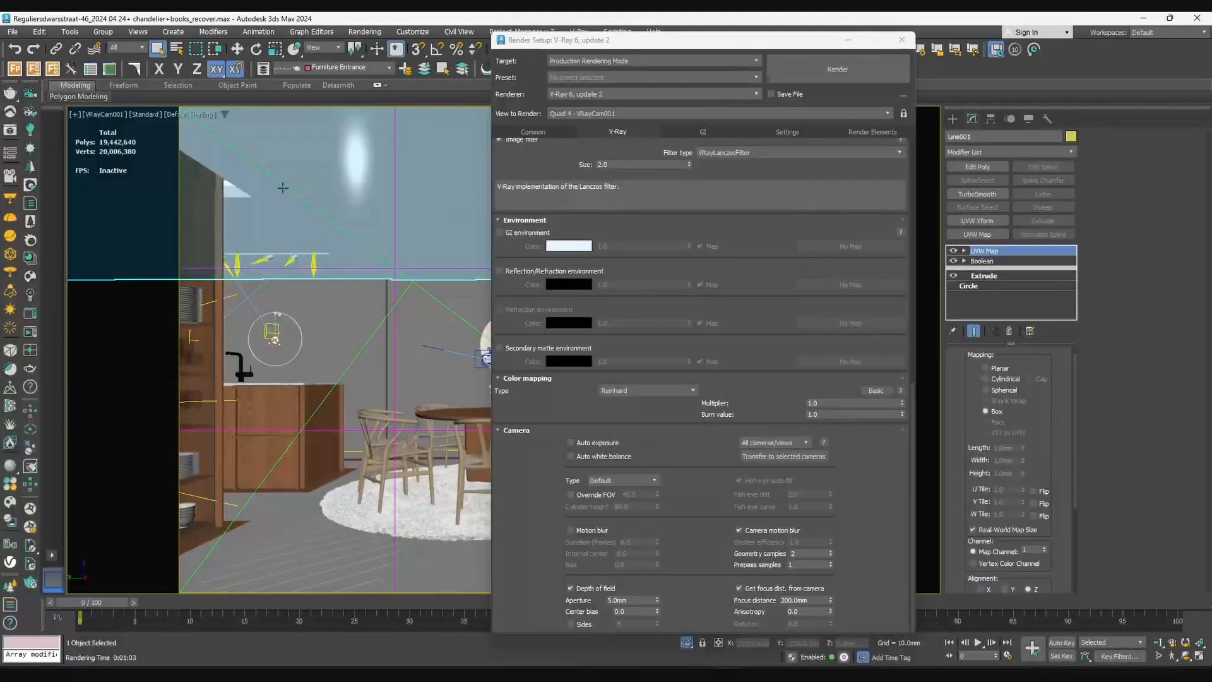
Select VRayCam001 and switch its Field of view option and the render setup's Override FOV on and back off
click(110, 114)
click(117, 326)
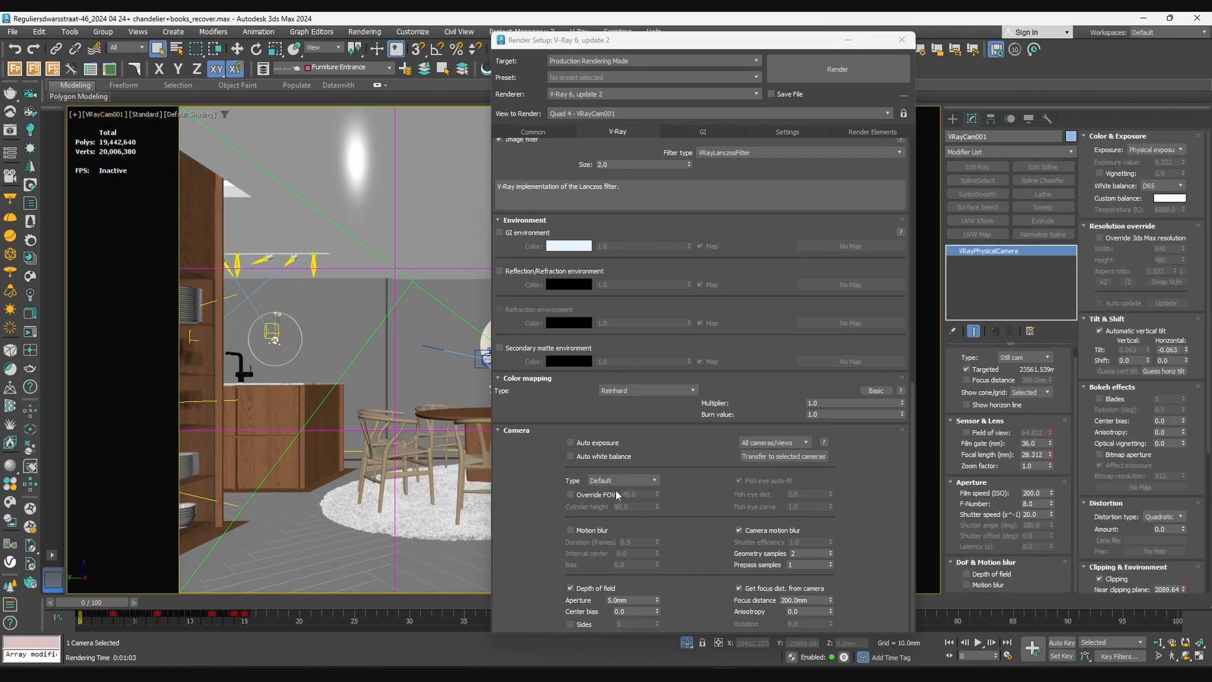
click(994, 434)
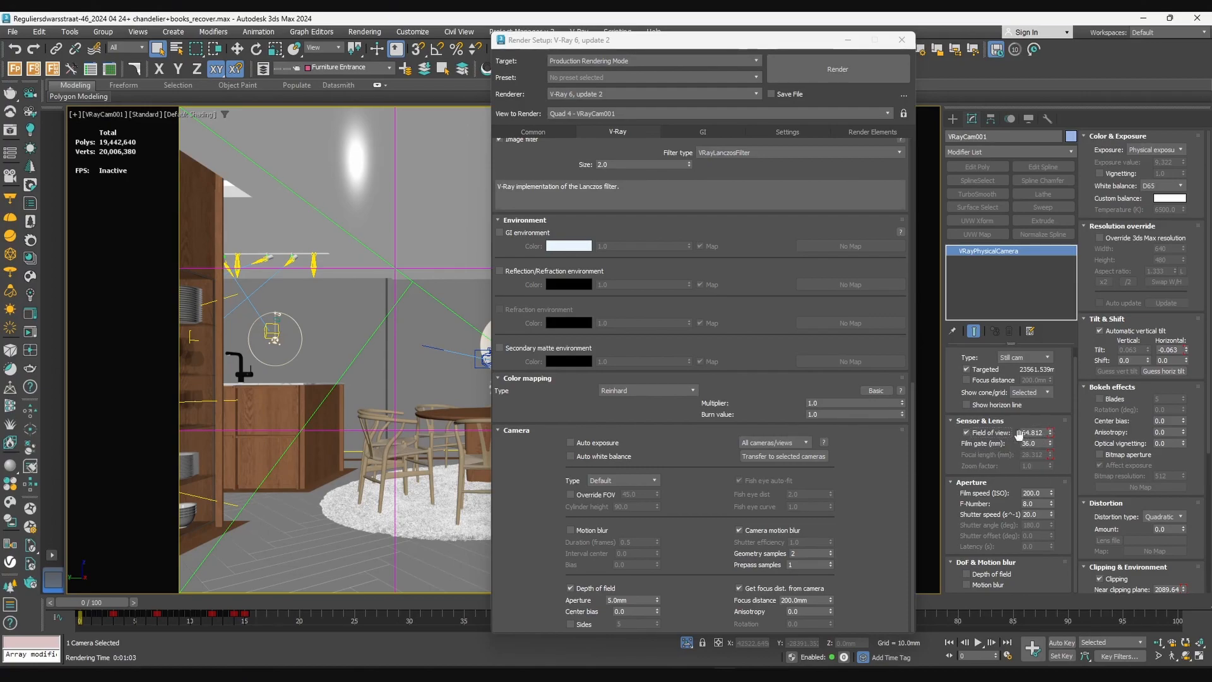
click(997, 434)
click(1033, 444)
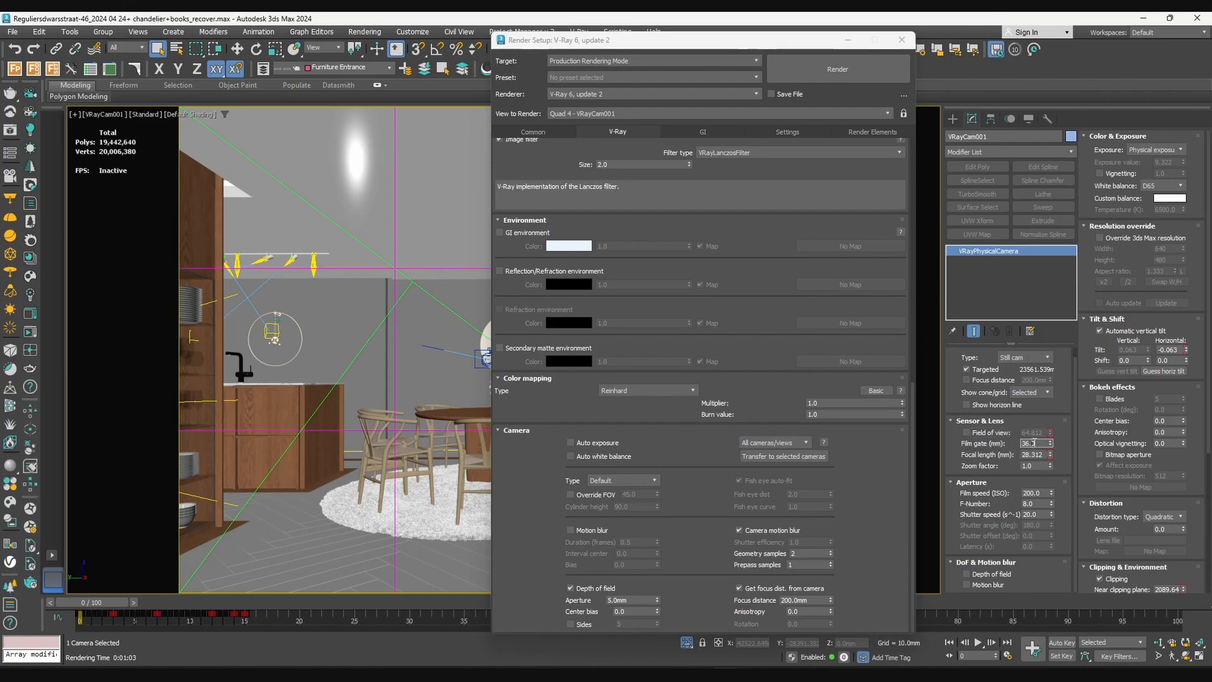
click(1048, 454)
click(597, 496)
click(597, 496)
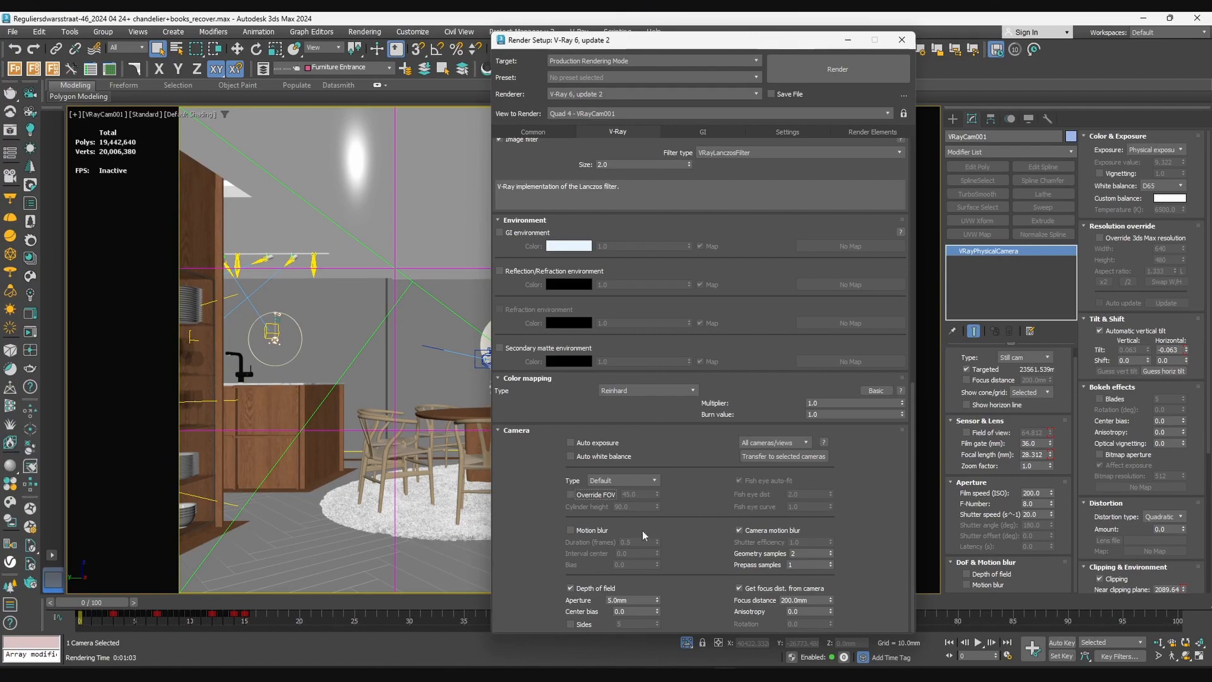
Try the Orthographic camera type, review the other types, and set the type back to Default
click(622, 480)
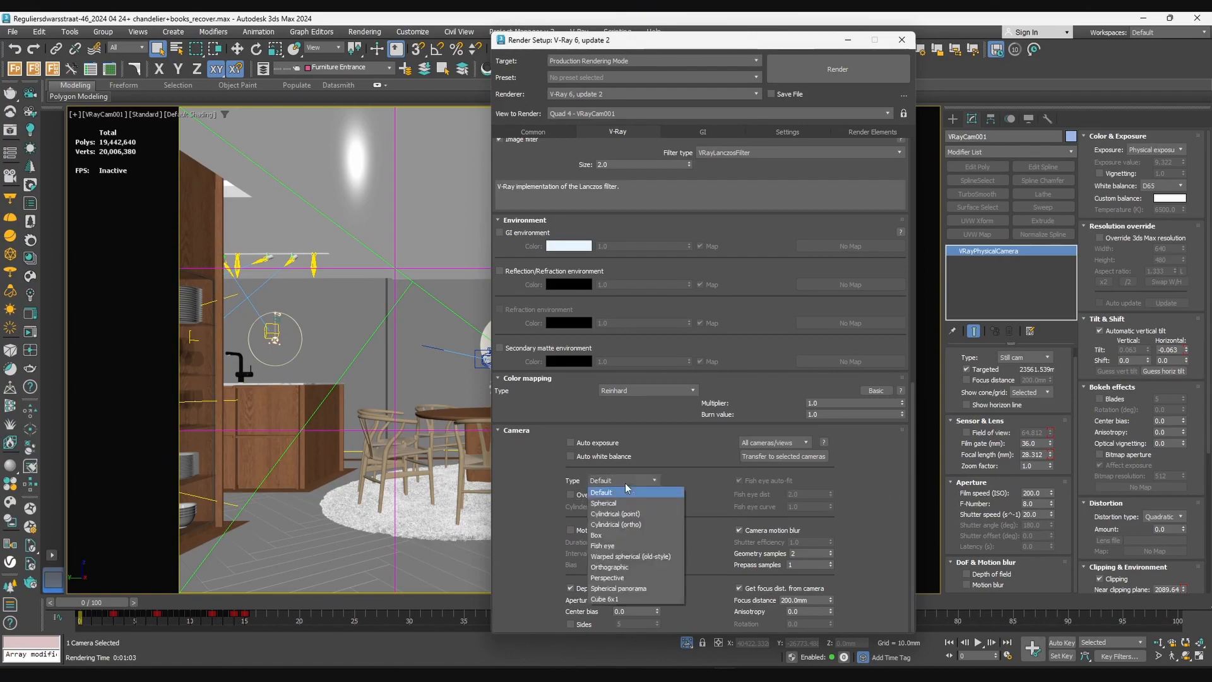
click(639, 570)
click(629, 482)
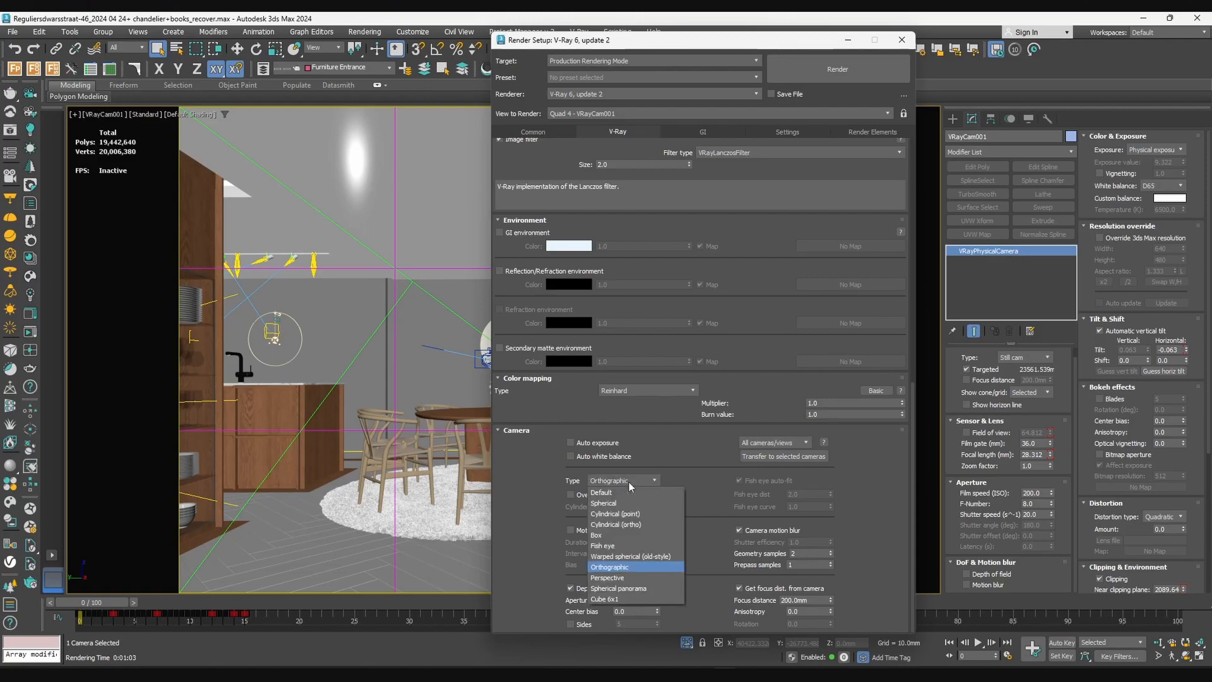
click(628, 482)
click(629, 482)
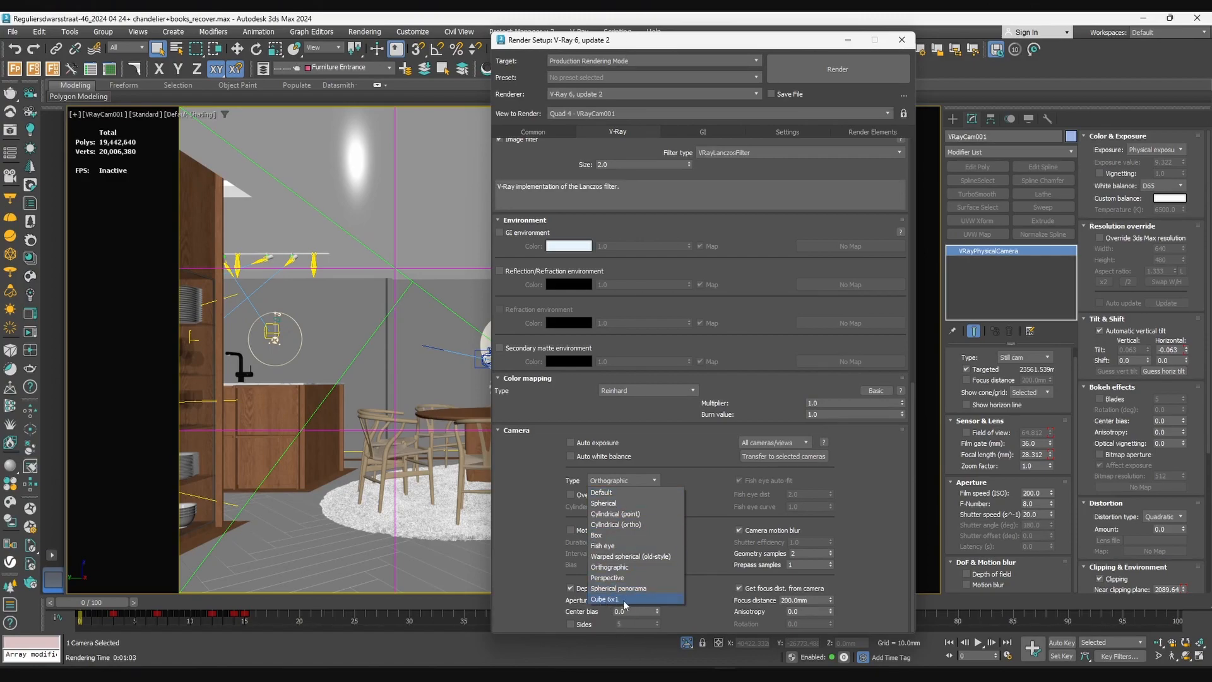
click(611, 494)
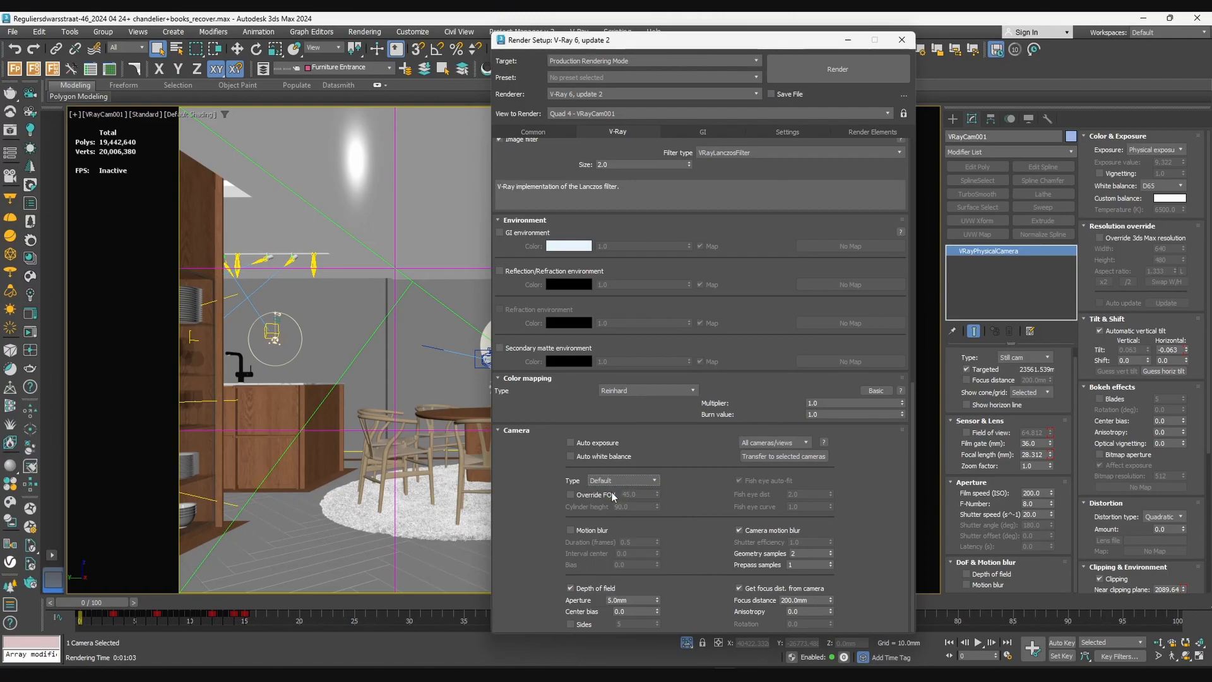
Switch Motion blur on and back off in the Camera settings, and look through the 3D CORNER videos on YouTube
click(573, 531)
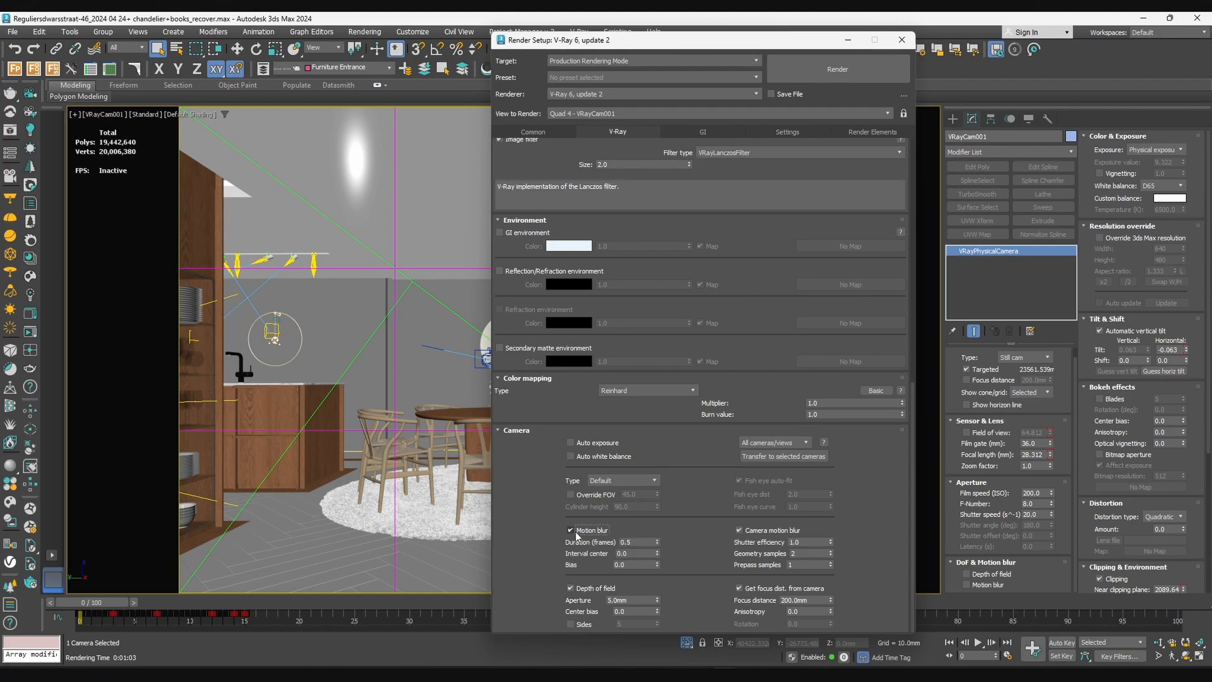
click(571, 530)
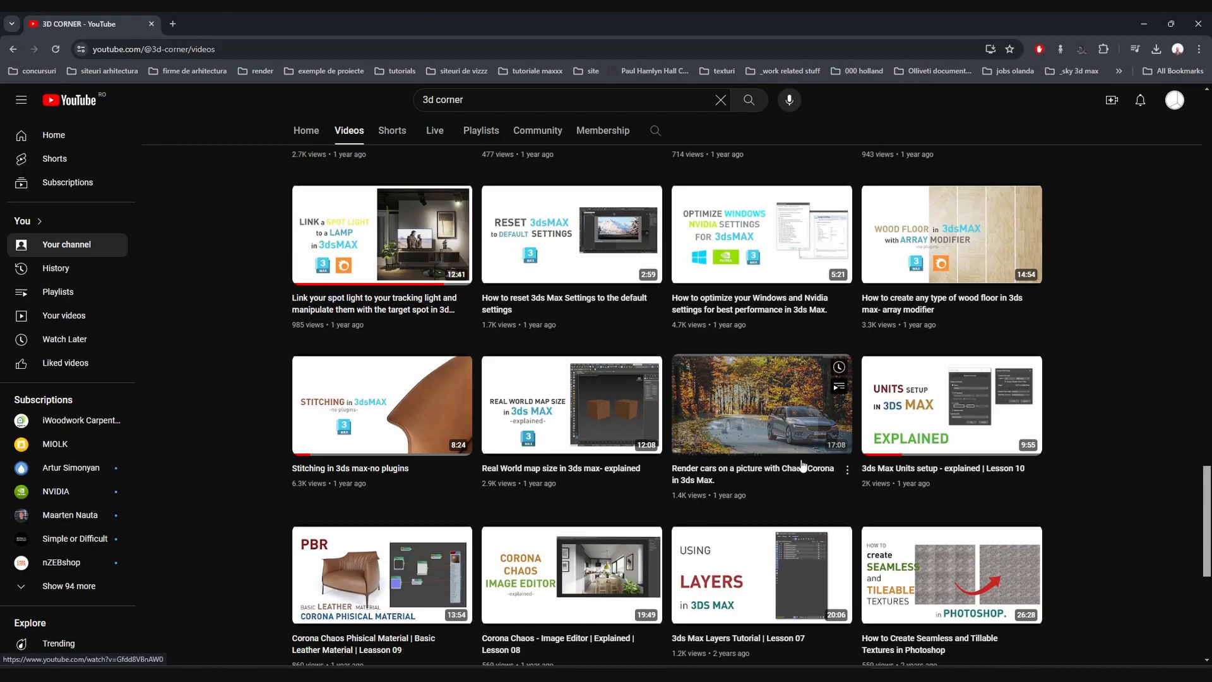
mouse_move(818, 443)
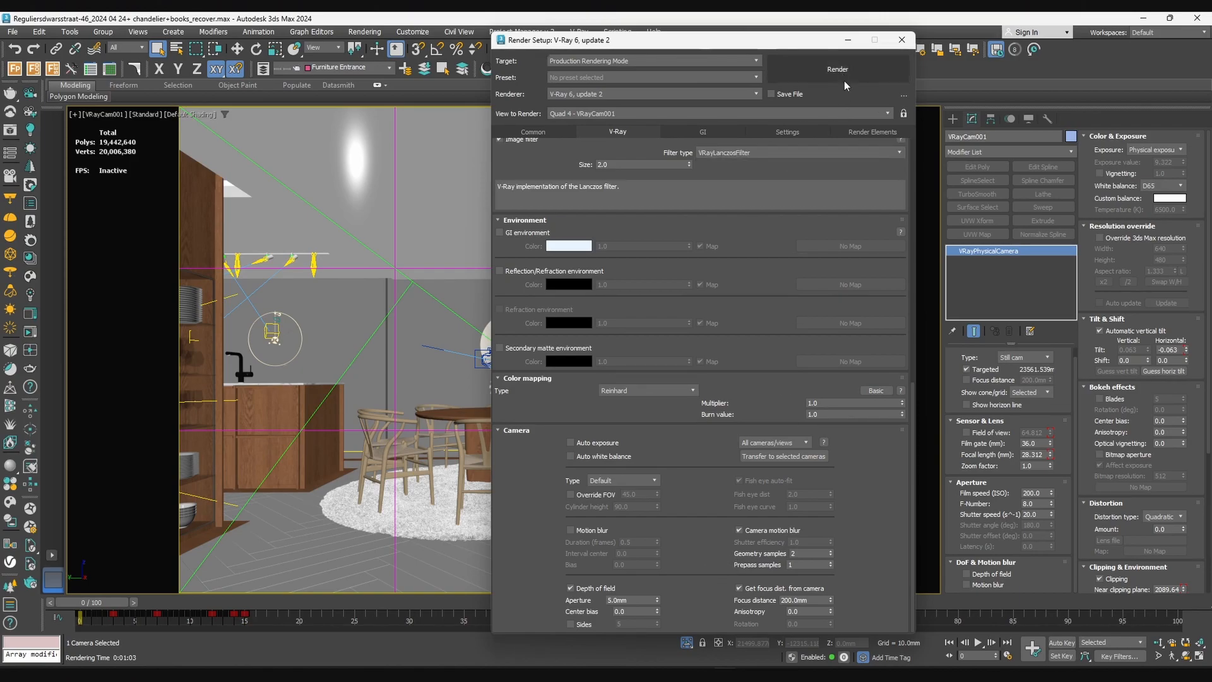
Minimize the Render Setup window and switch the viewport to the PhysCamera001 view
click(848, 40)
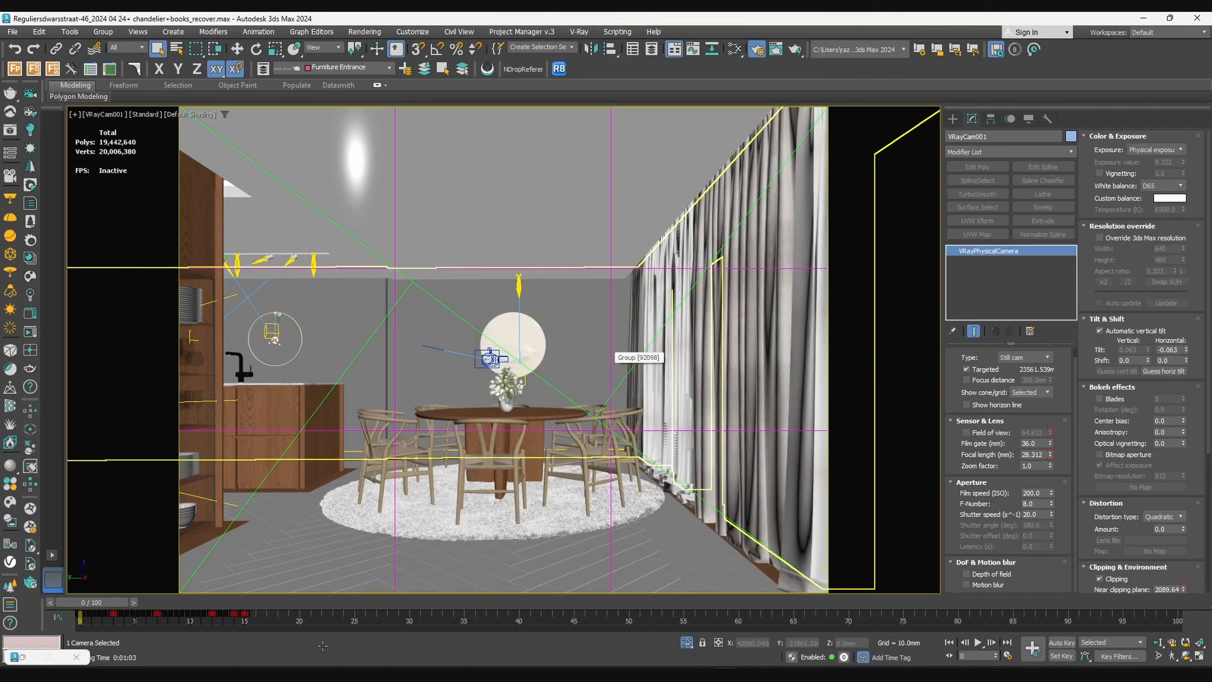
click(324, 575)
key(c)
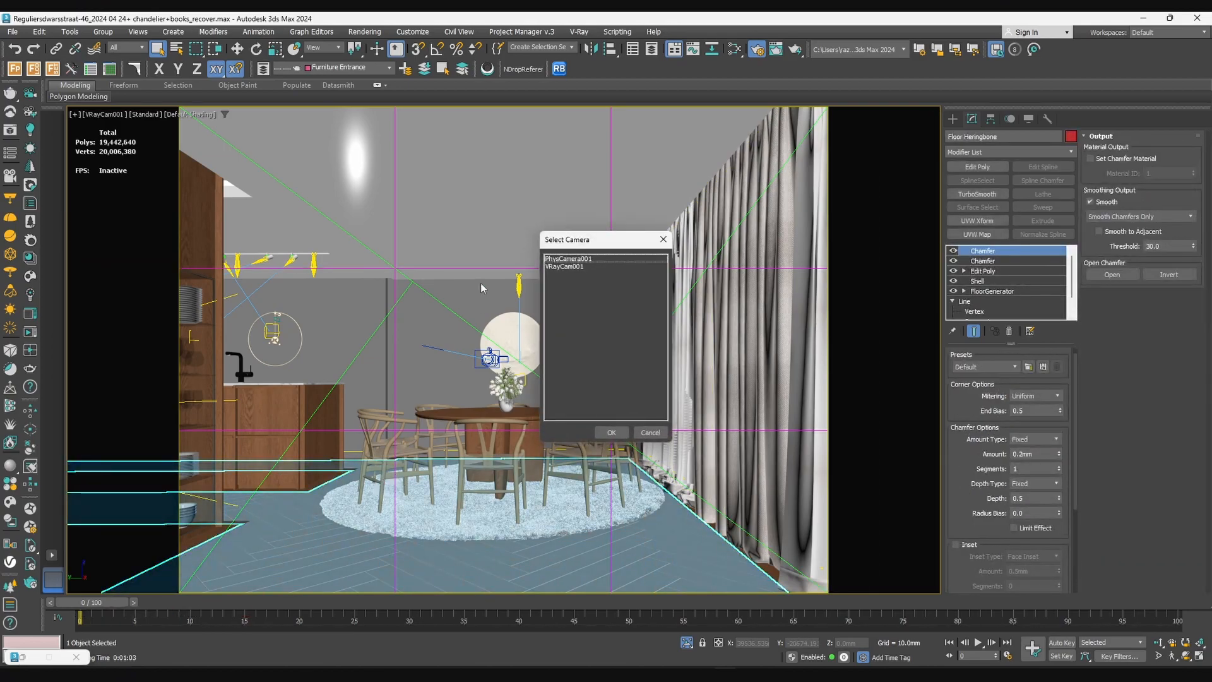
double_click(611, 259)
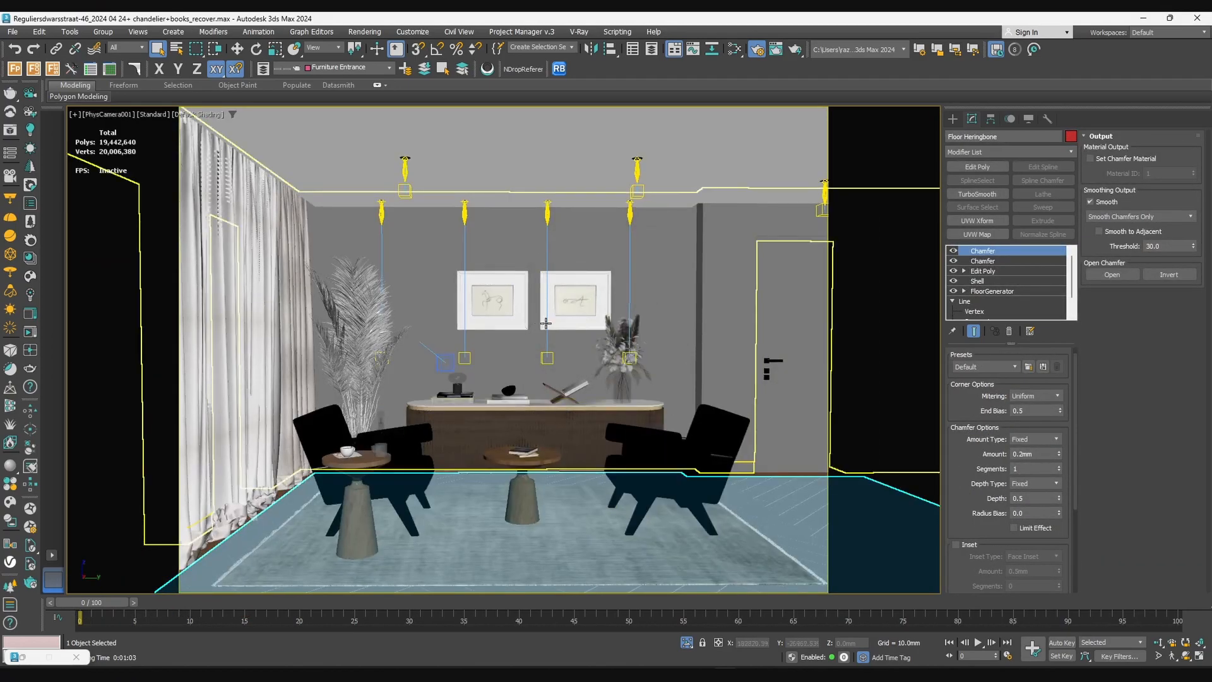
click(604, 288)
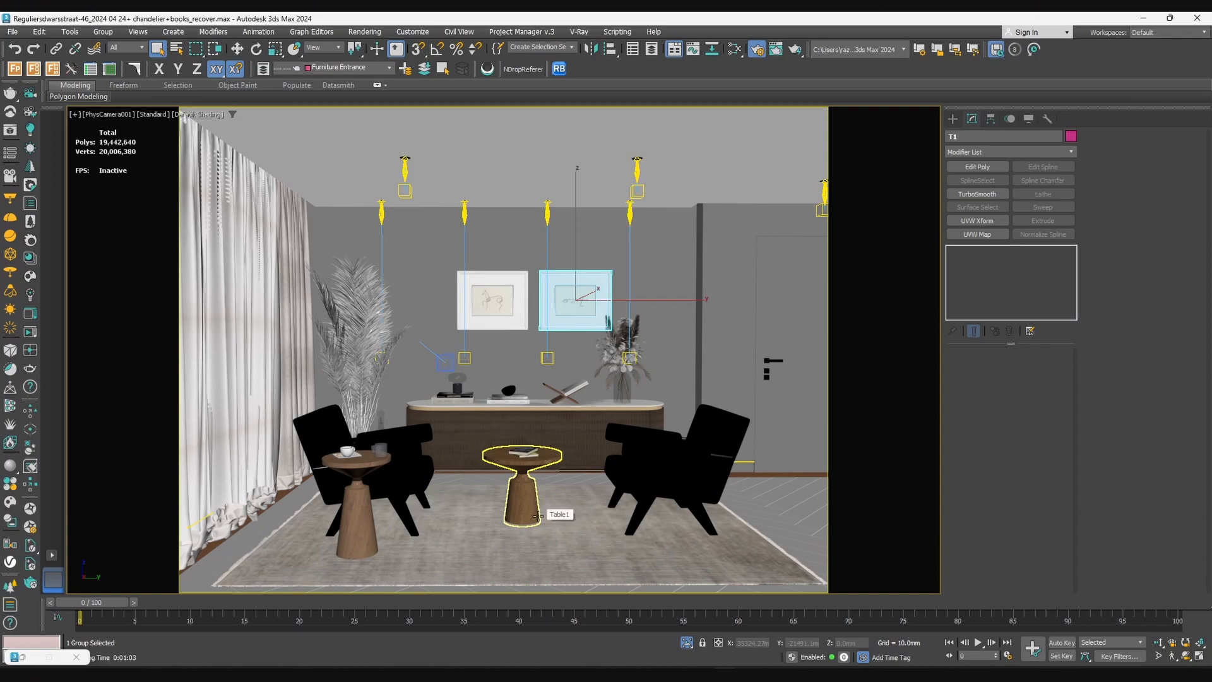
Select PhysCamera001 and set its aperture to f/1.0
click(121, 115)
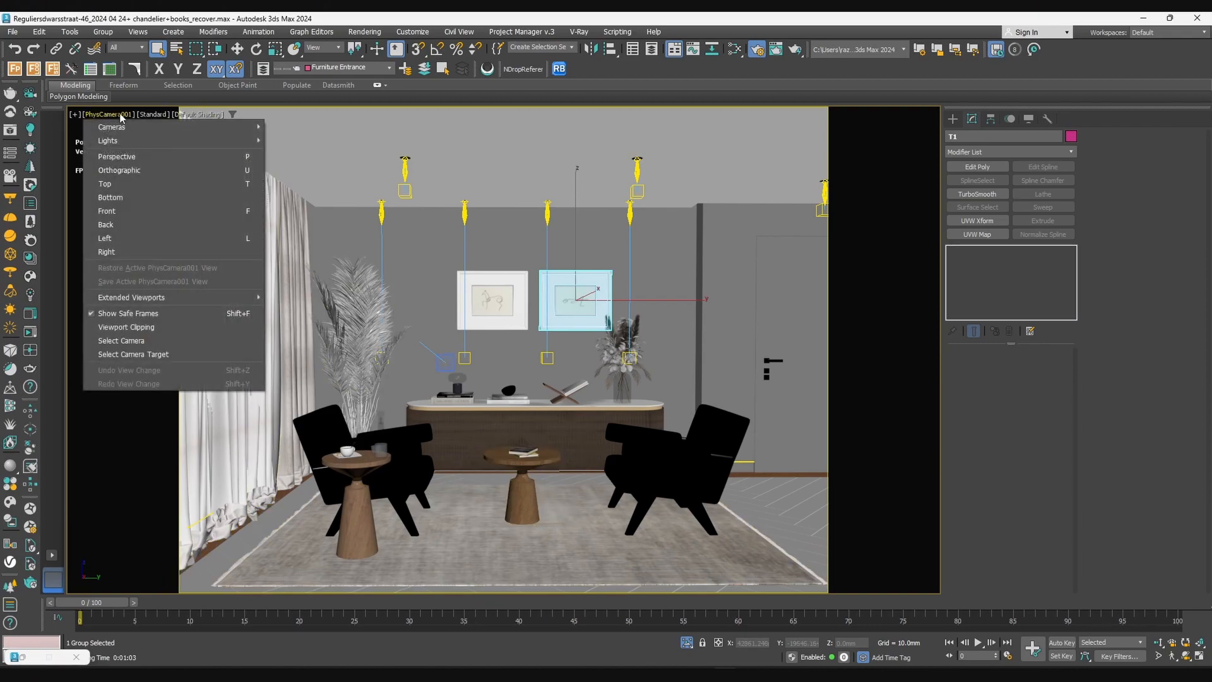
click(494, 267)
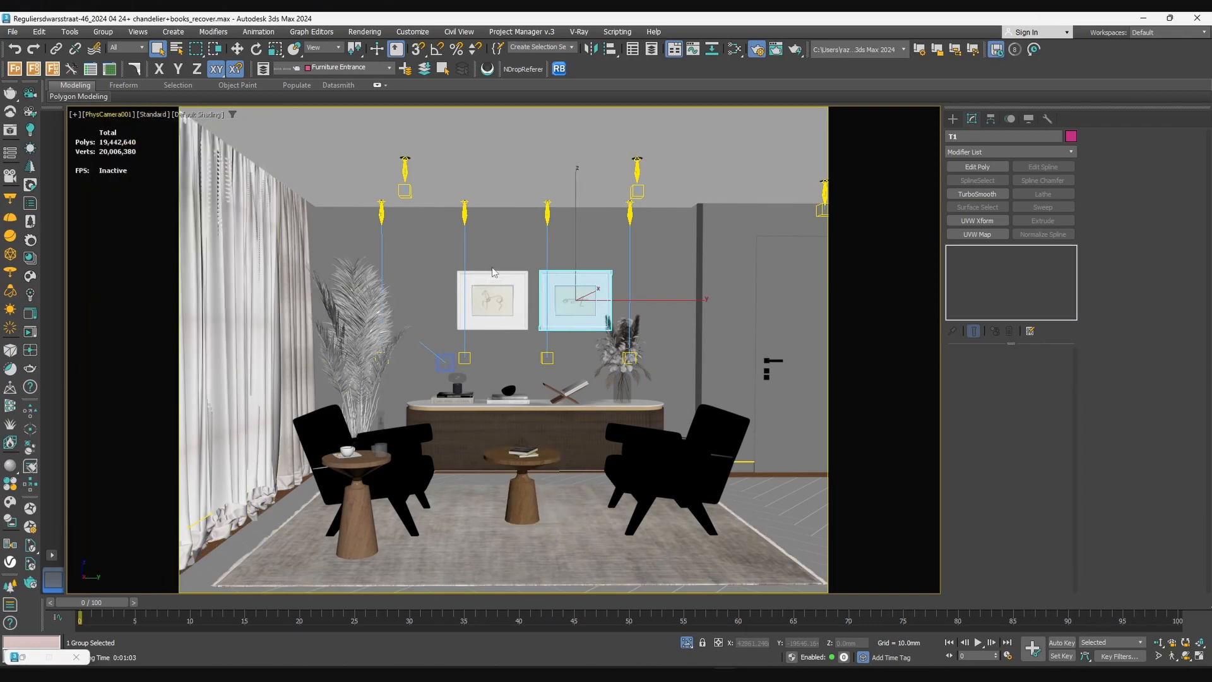
click(109, 115)
click(152, 340)
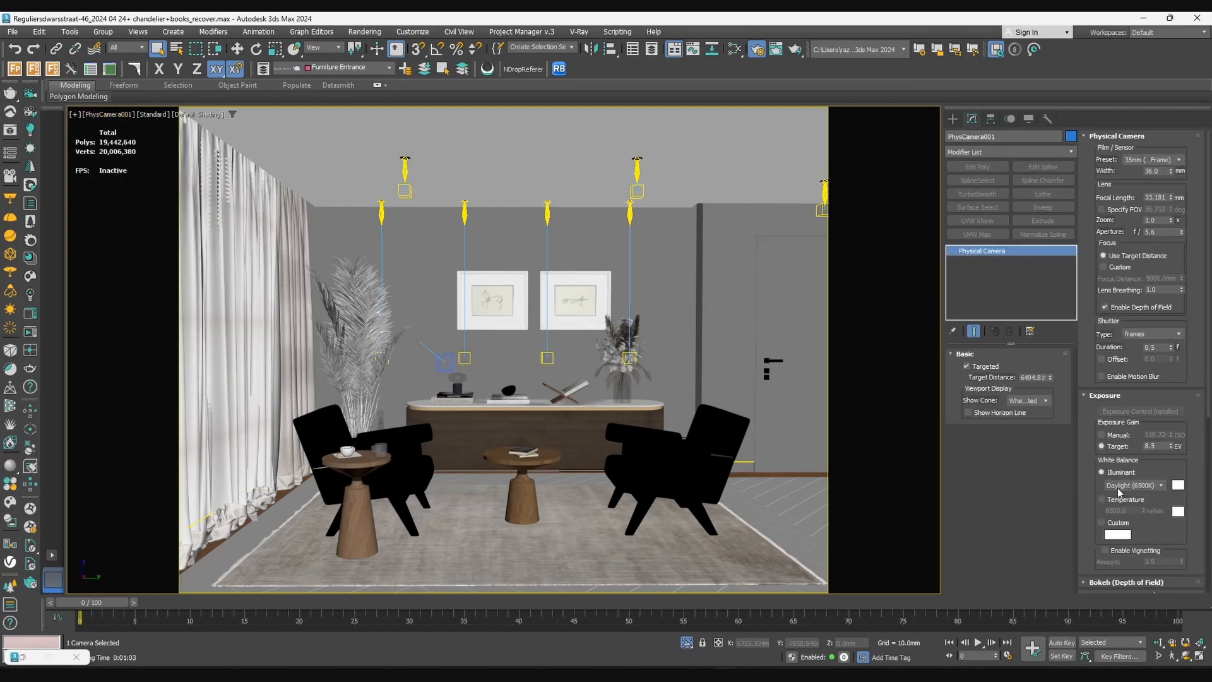
scroll(1176, 472, down, 5)
scroll(1099, 392, up, 5)
double_click(1154, 233)
text(1)
key(Return)
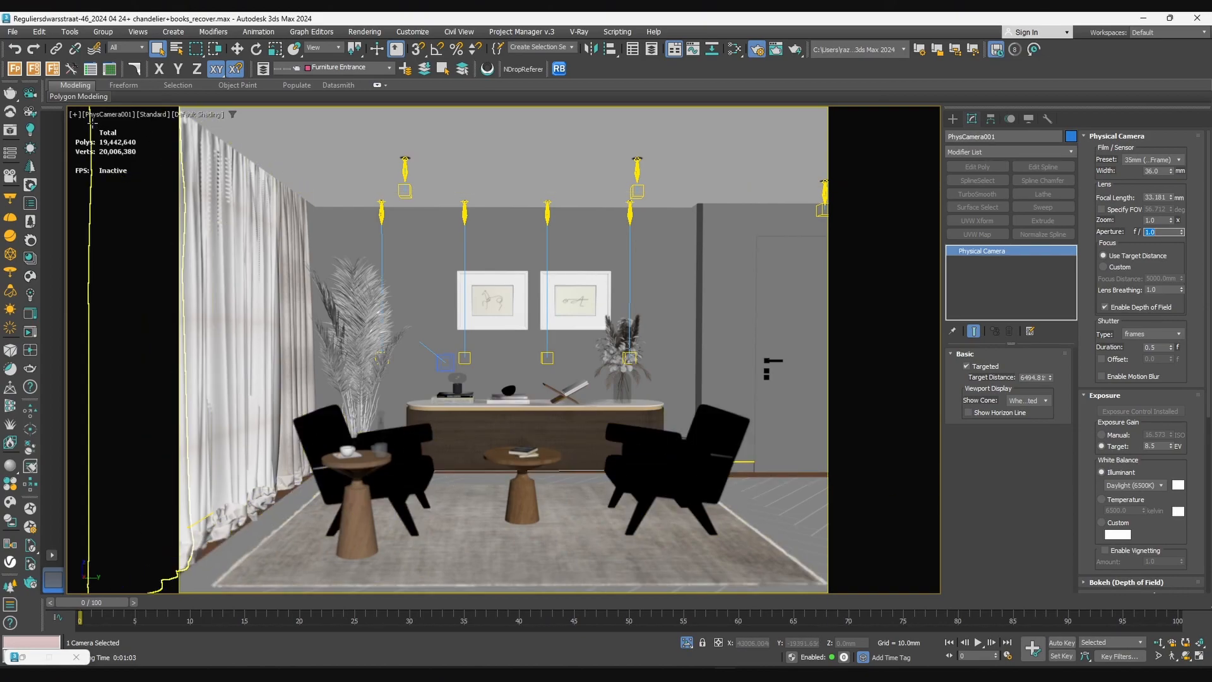
Orbit, pan and dolly PhysCamera001 to frame the kitchen island with the dining table and chairs in the foreground
click(1173, 657)
drag(557, 459, 707, 441)
middle_drag(707, 441, 596, 454)
drag(596, 455, 660, 472)
click(1158, 642)
drag(597, 385, 604, 441)
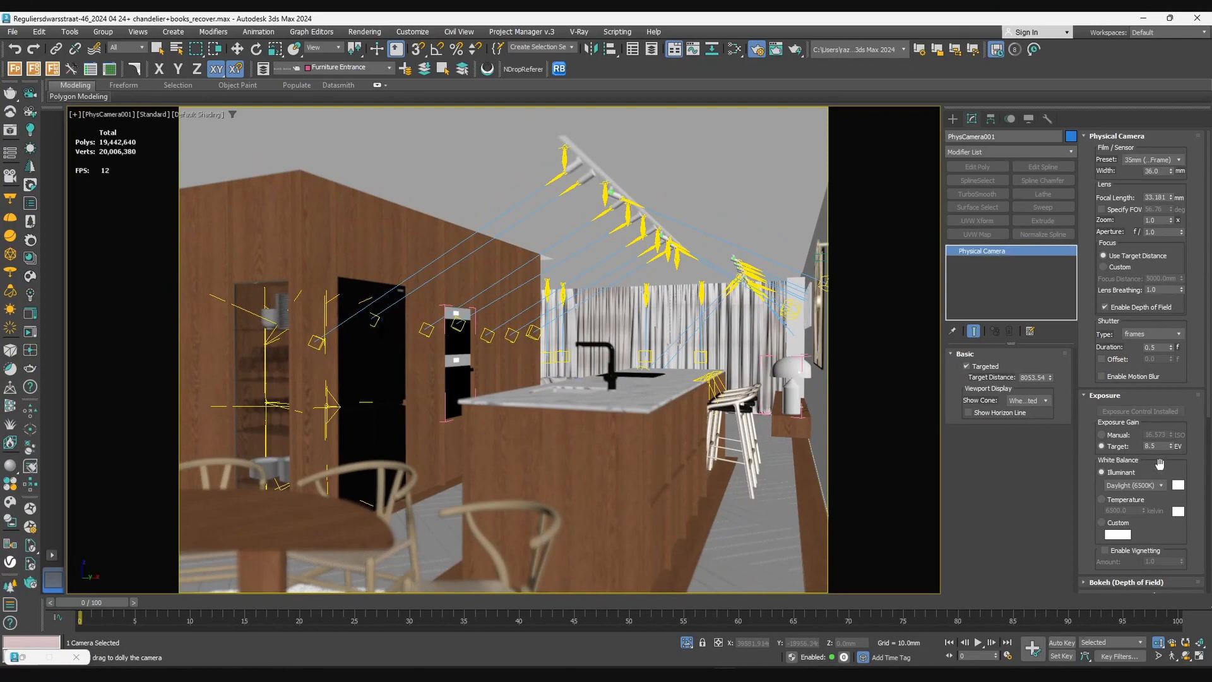
Select the target of PhysCamera001 and move it along the X, Y and Z axes to shift the focus area
scroll(1176, 472, down, 3)
scroll(1180, 486, down, 5)
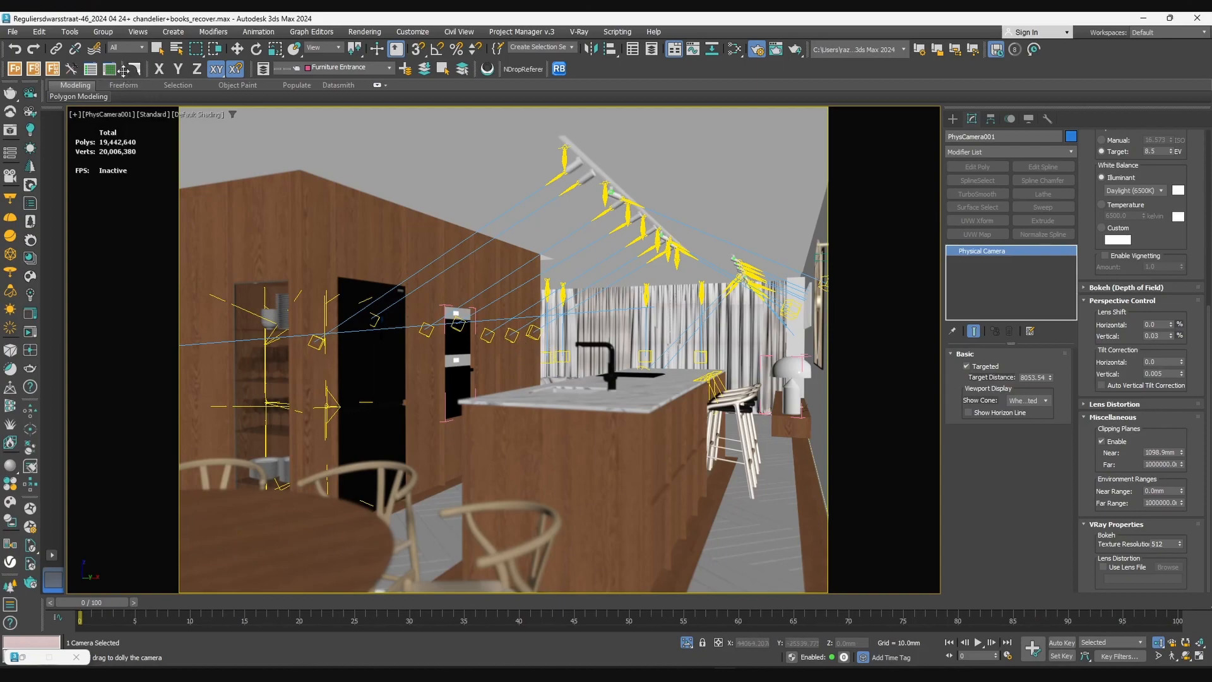
click(111, 116)
click(174, 354)
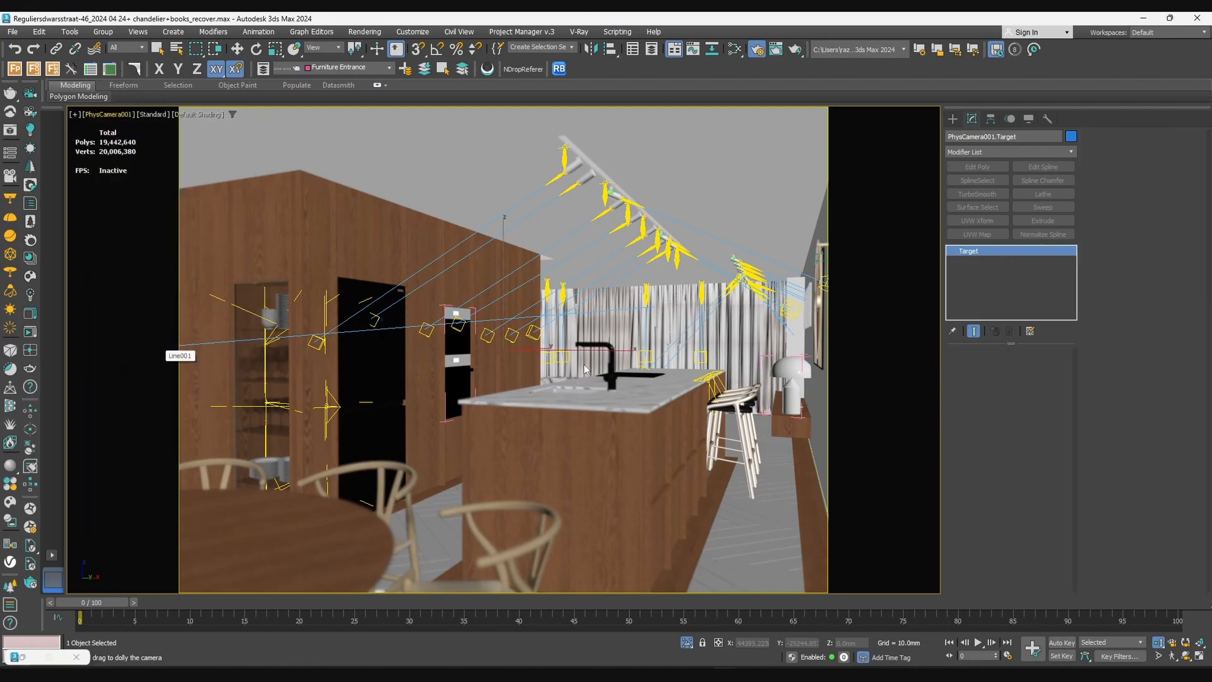
right_click(543, 351)
click(551, 354)
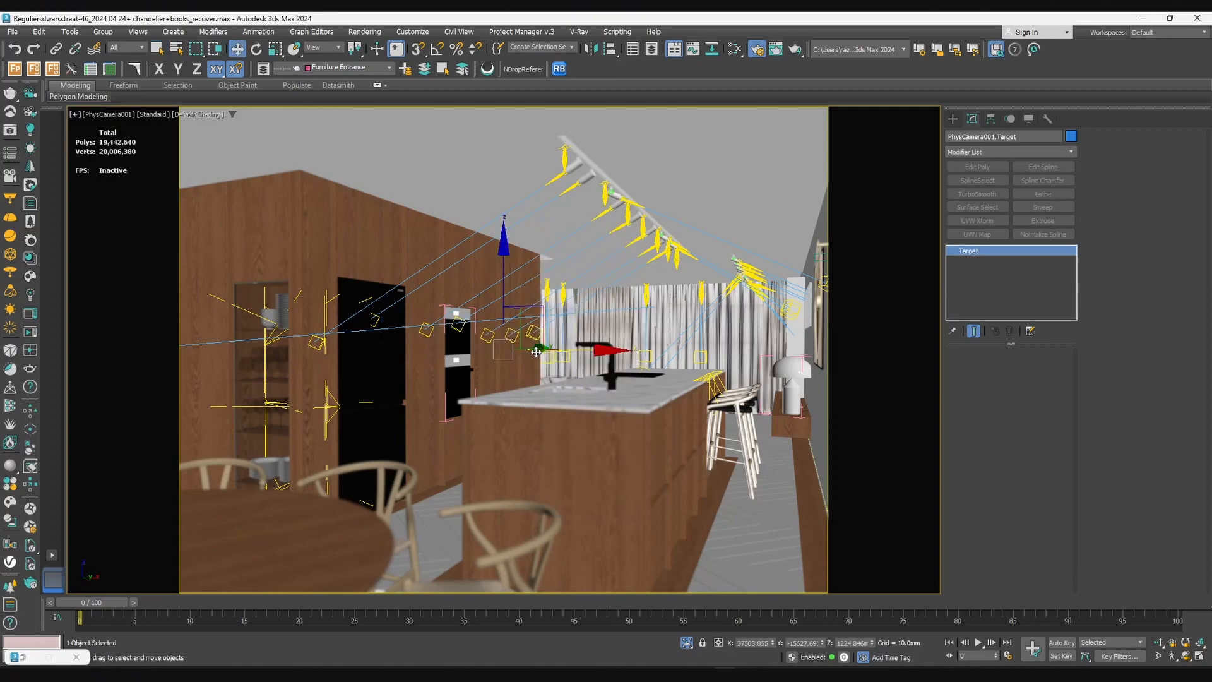
drag(533, 345, 606, 355)
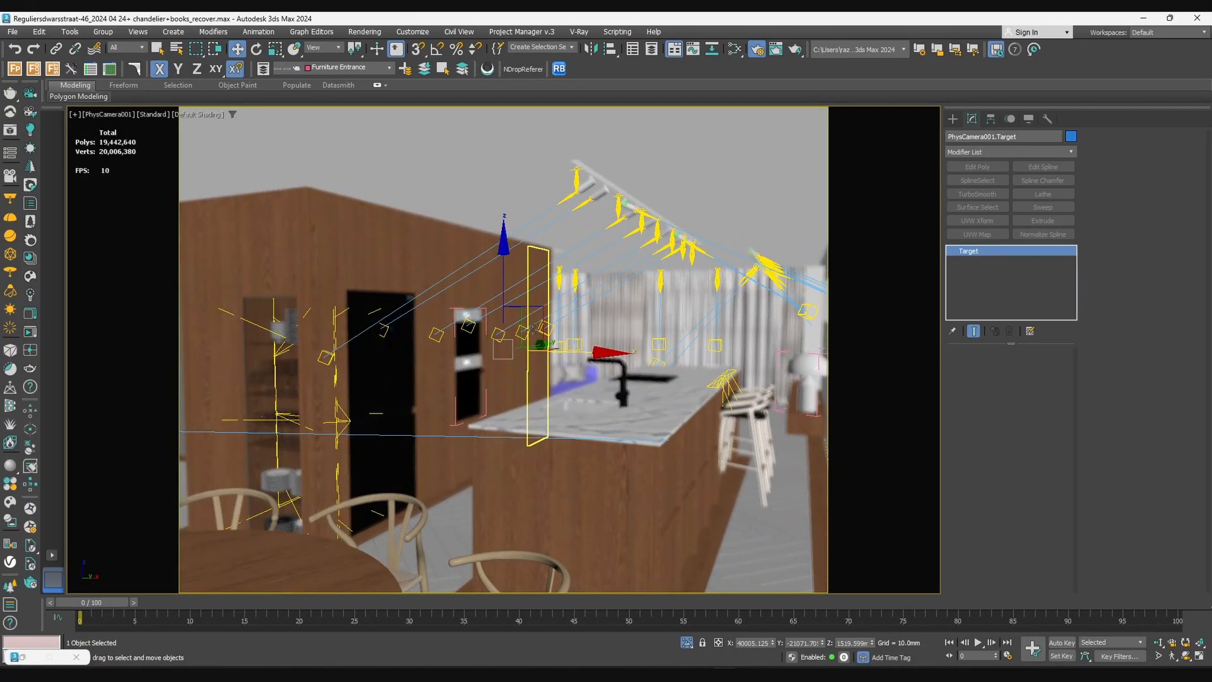
drag(534, 348, 424, 387)
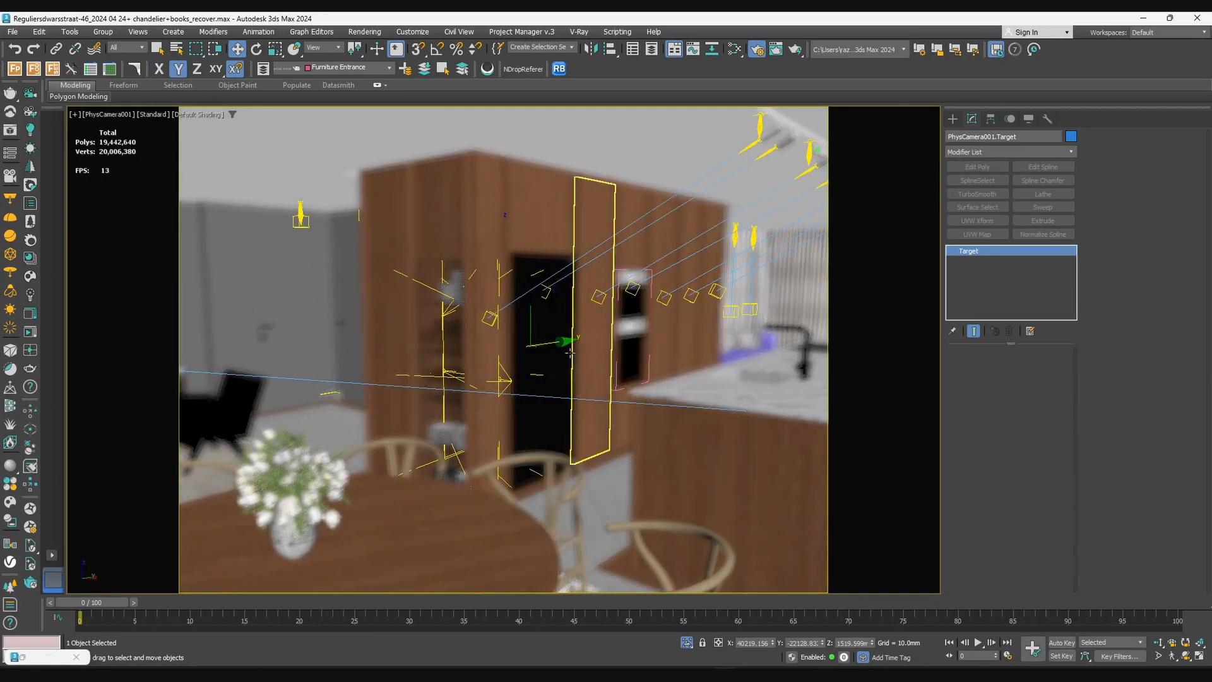
drag(596, 354, 638, 357)
drag(504, 243, 505, 322)
Try orbiting the PhysCamera001 view around the kitchen island and undo the view change
scroll(698, 287, up, 10)
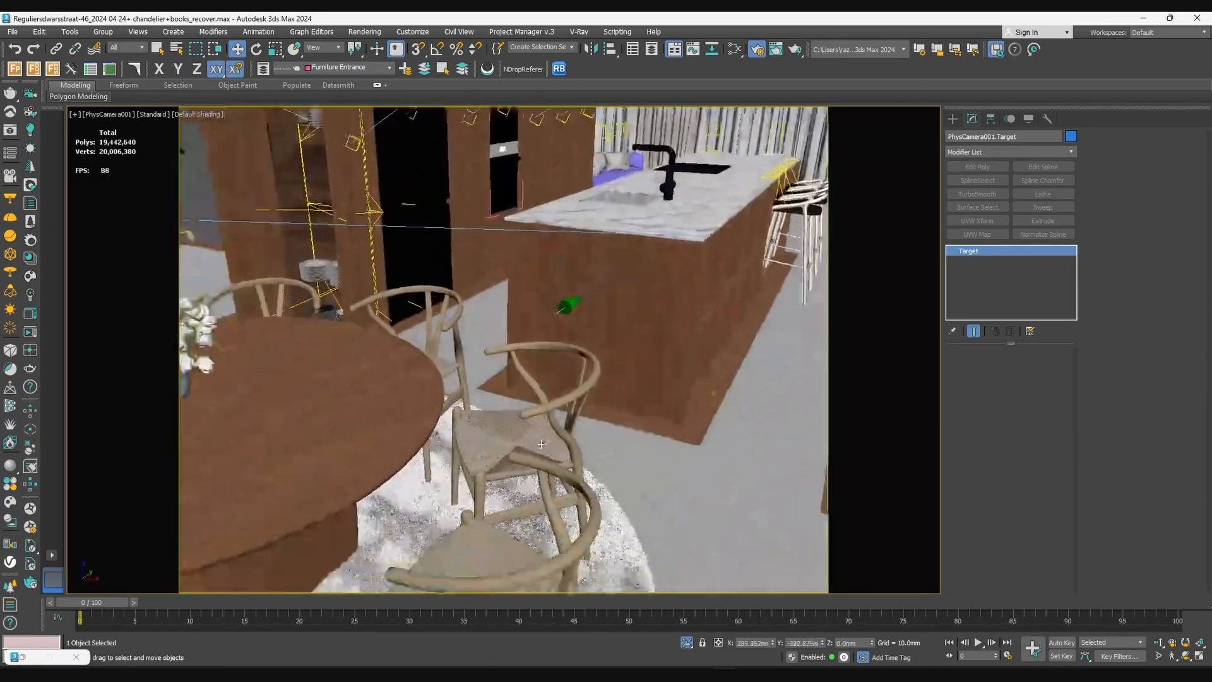
click(1172, 657)
drag(655, 404, 675, 381)
key(shift+z)
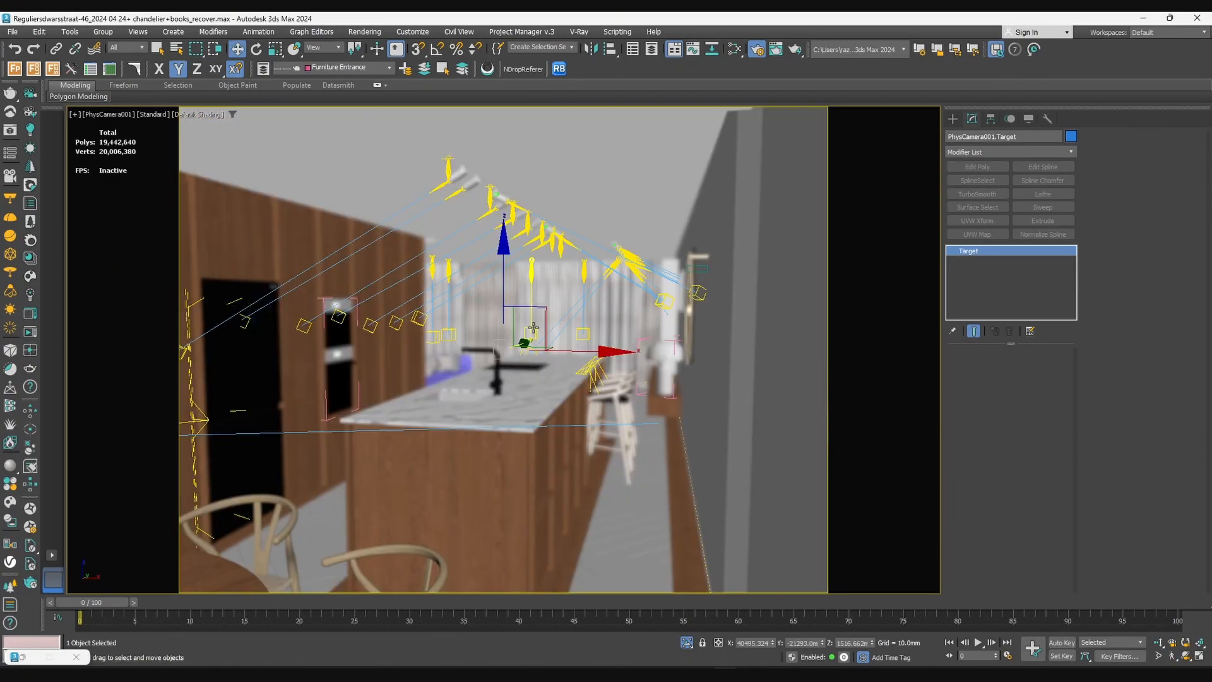
Move the PhysCamera001 target onto the kitchen island in the top wireframe view and return to the shaded PhysCamera001 view
key(t)
key(F3)
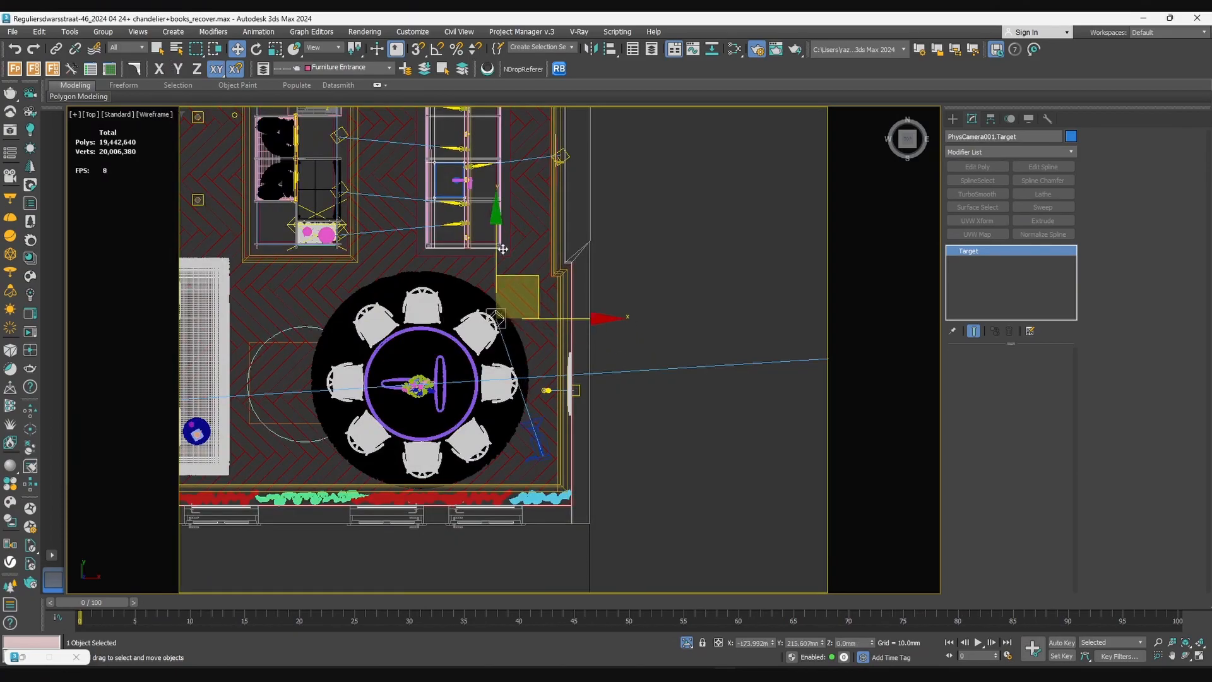
key(c)
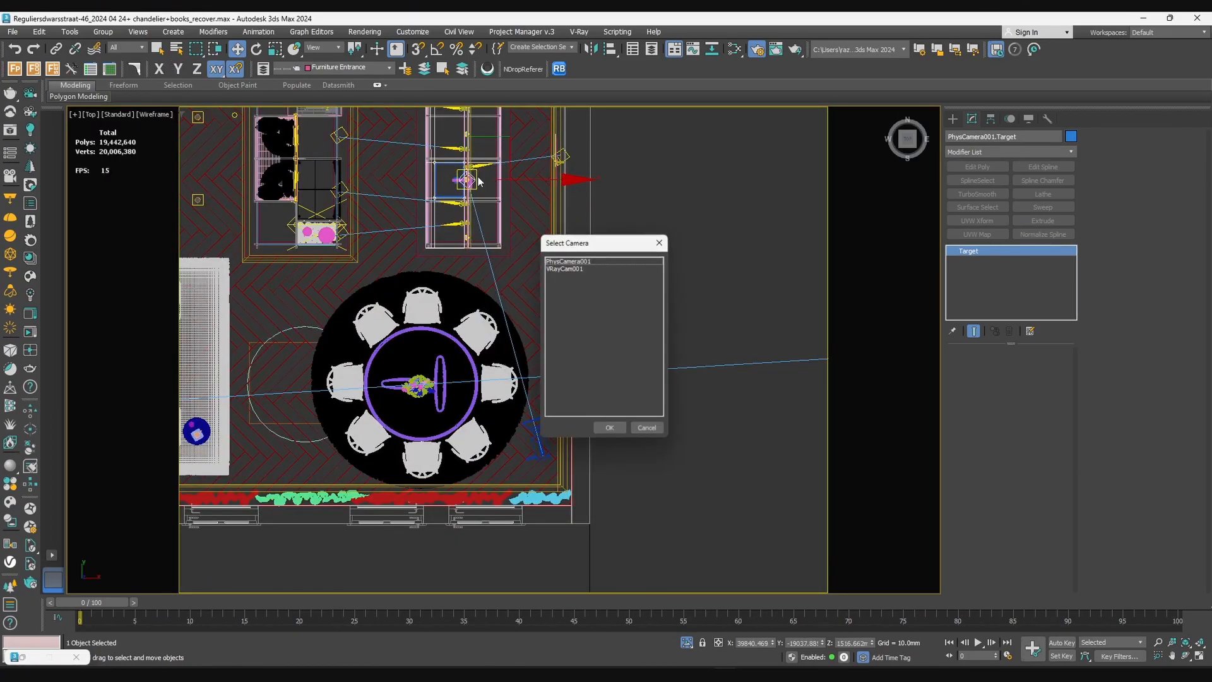
double_click(581, 261)
key(F3)
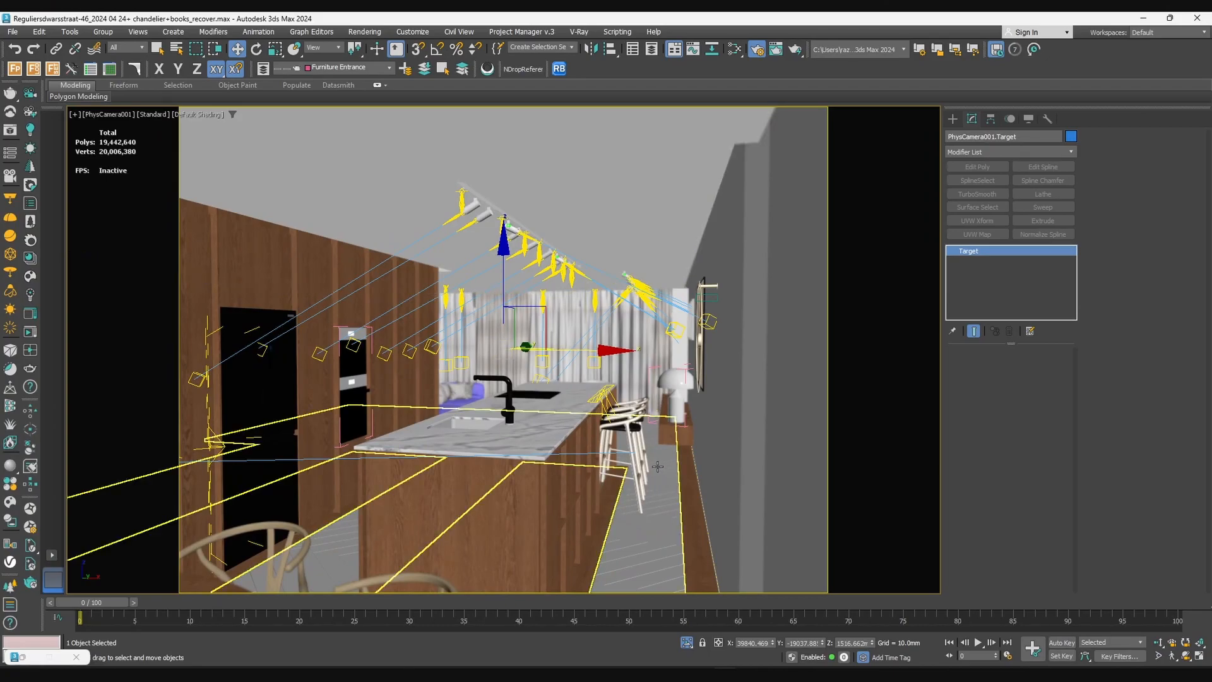
Render the PhysCamera001 view and inspect the depth-of-field blur on the island, bar stools, cabinets and dining chairs
key(shift+q)
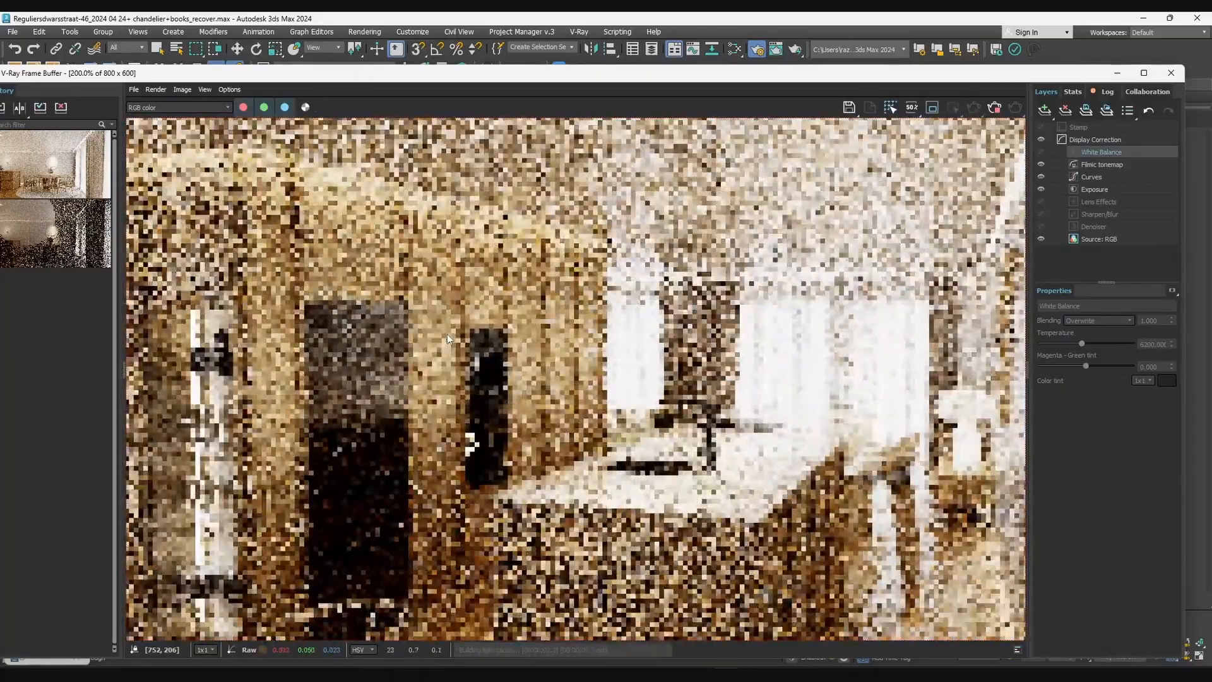
double_click(638, 73)
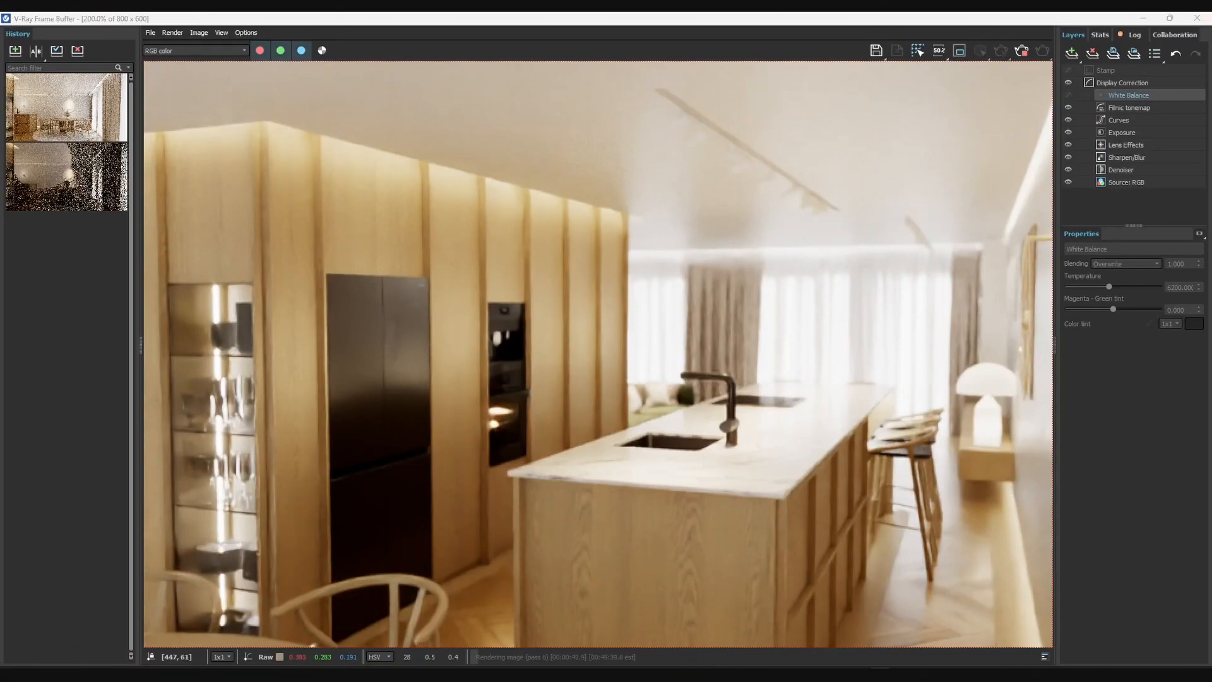
scroll(950, 388, up, 2)
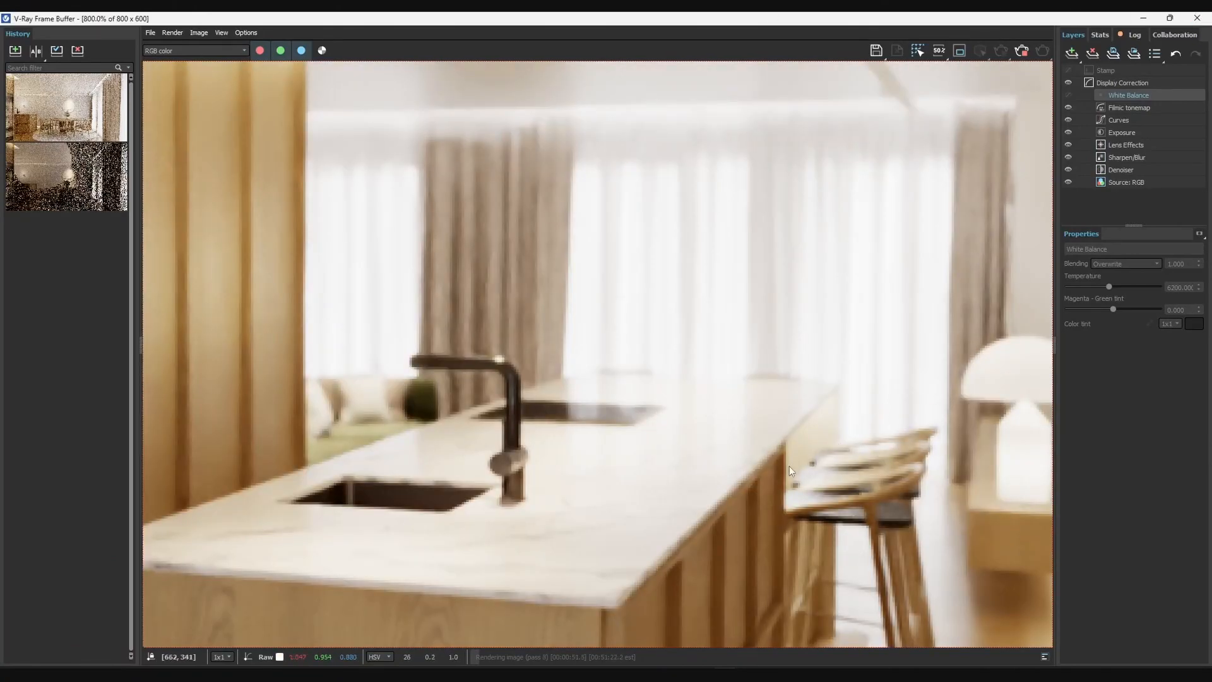
scroll(821, 423, down, 1)
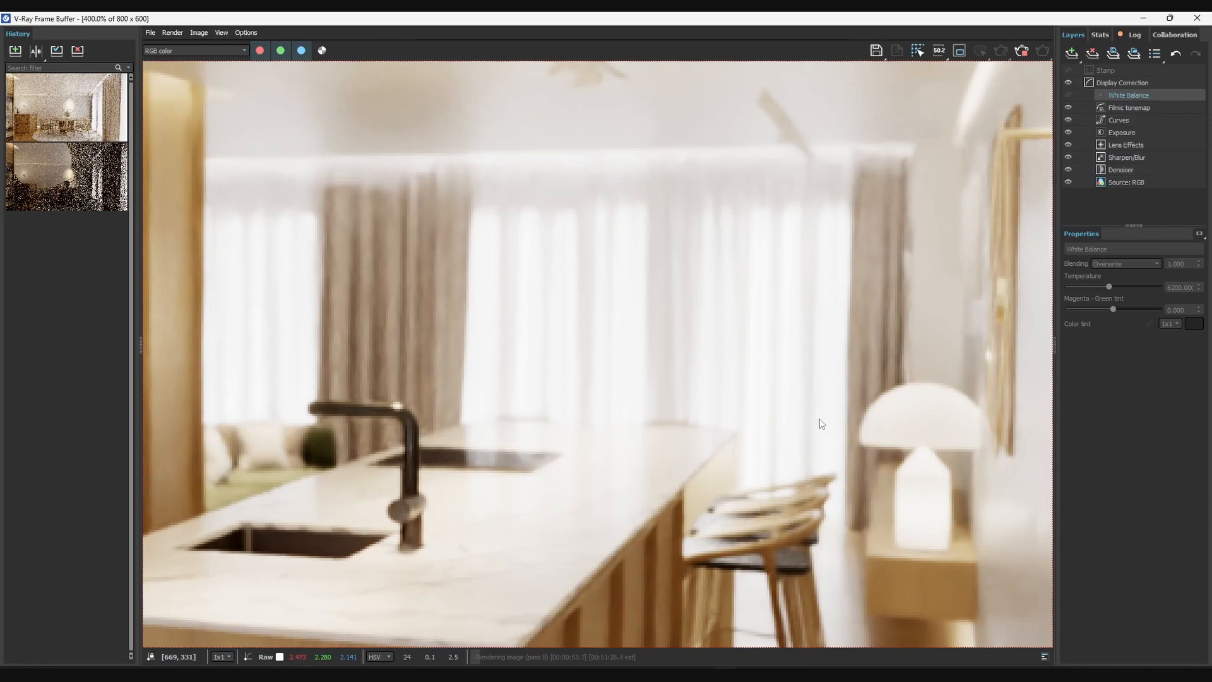
scroll(821, 423, down, 1)
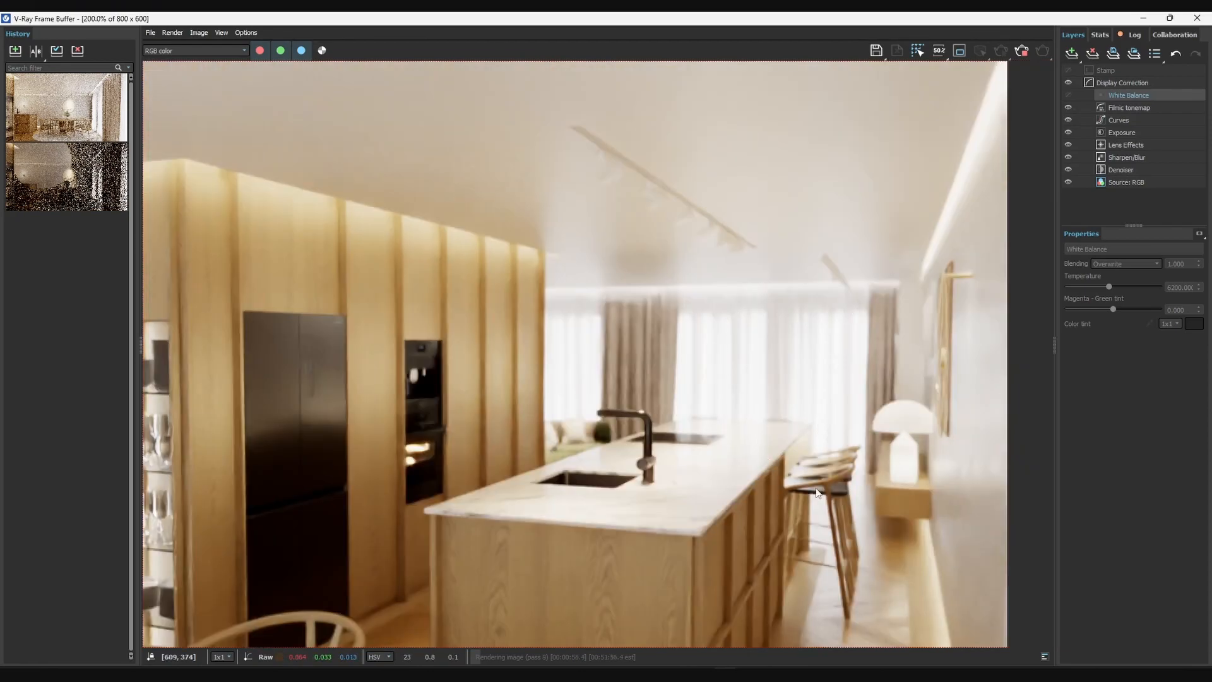
scroll(839, 476, down, 1)
scroll(581, 520, up, 1)
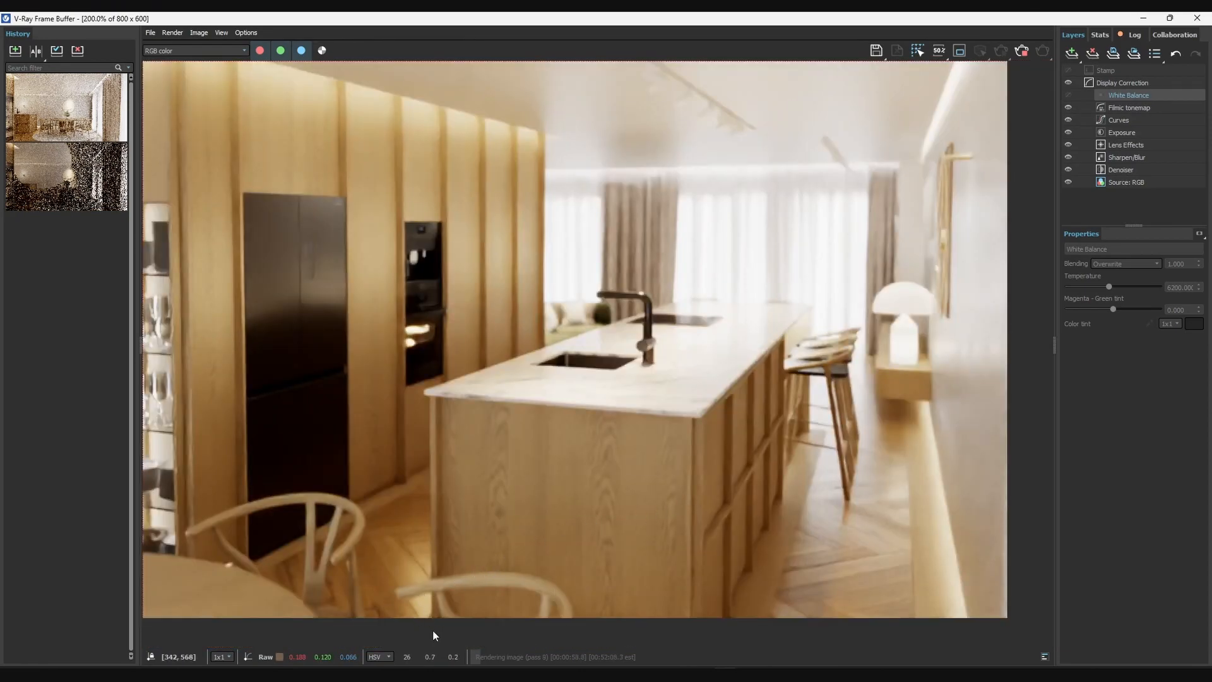
middle_drag(422, 333, 532, 343)
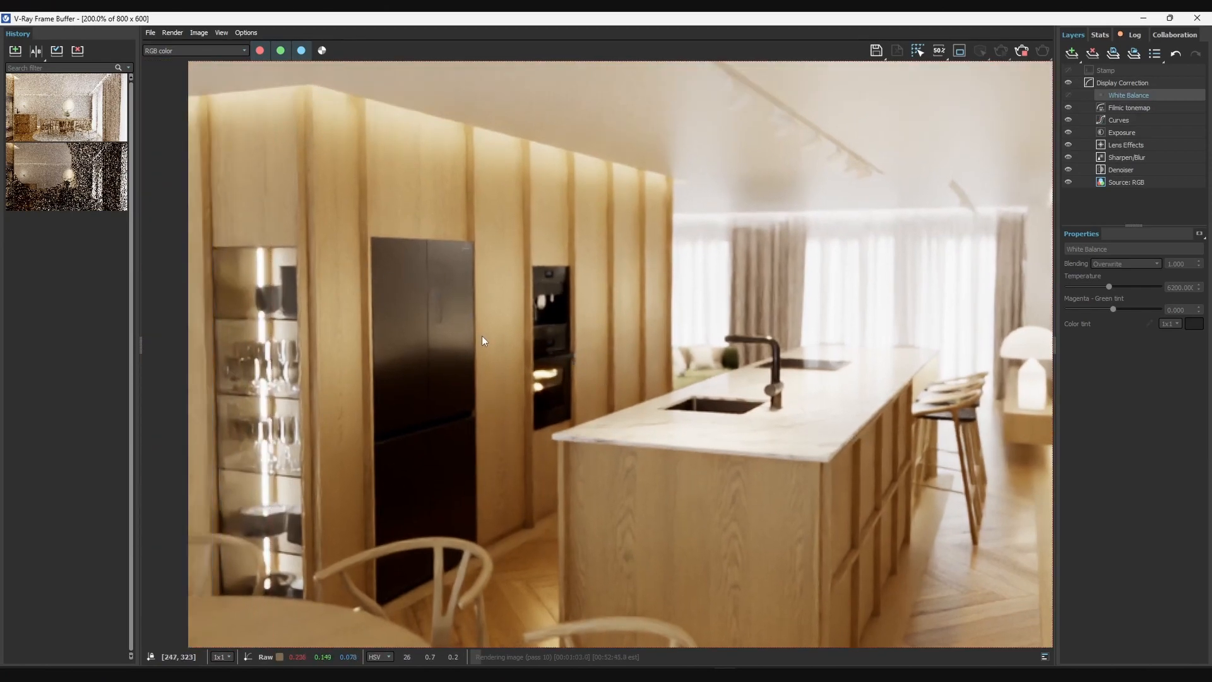
scroll(525, 404, down, 1)
scroll(562, 401, up, 1)
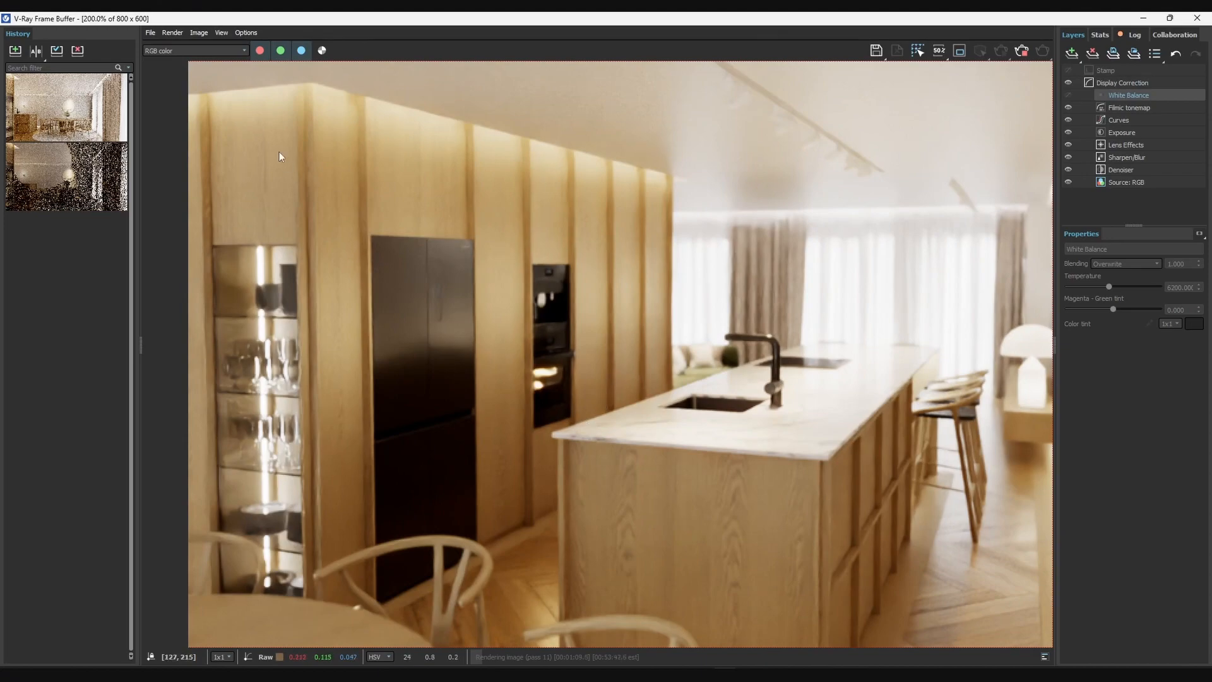
Display the VRayZDepth channel of the render and examine the depth shading of the chairs, kitchen island and background
click(218, 51)
click(218, 51)
click(219, 50)
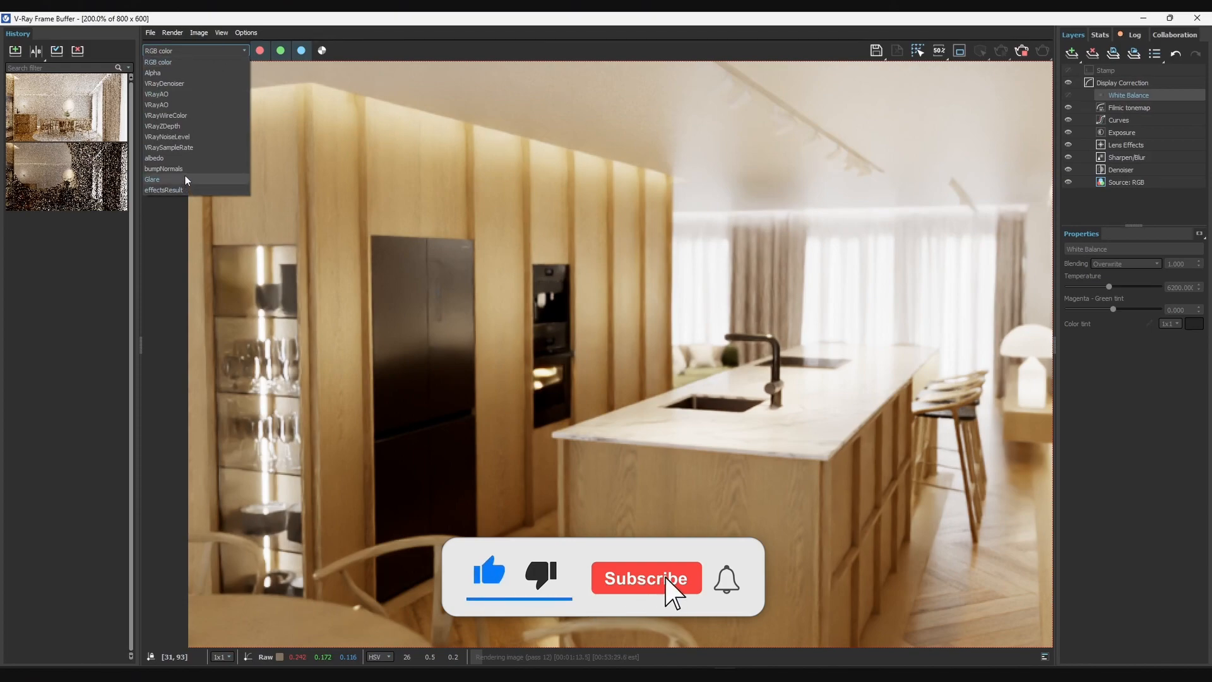
click(177, 127)
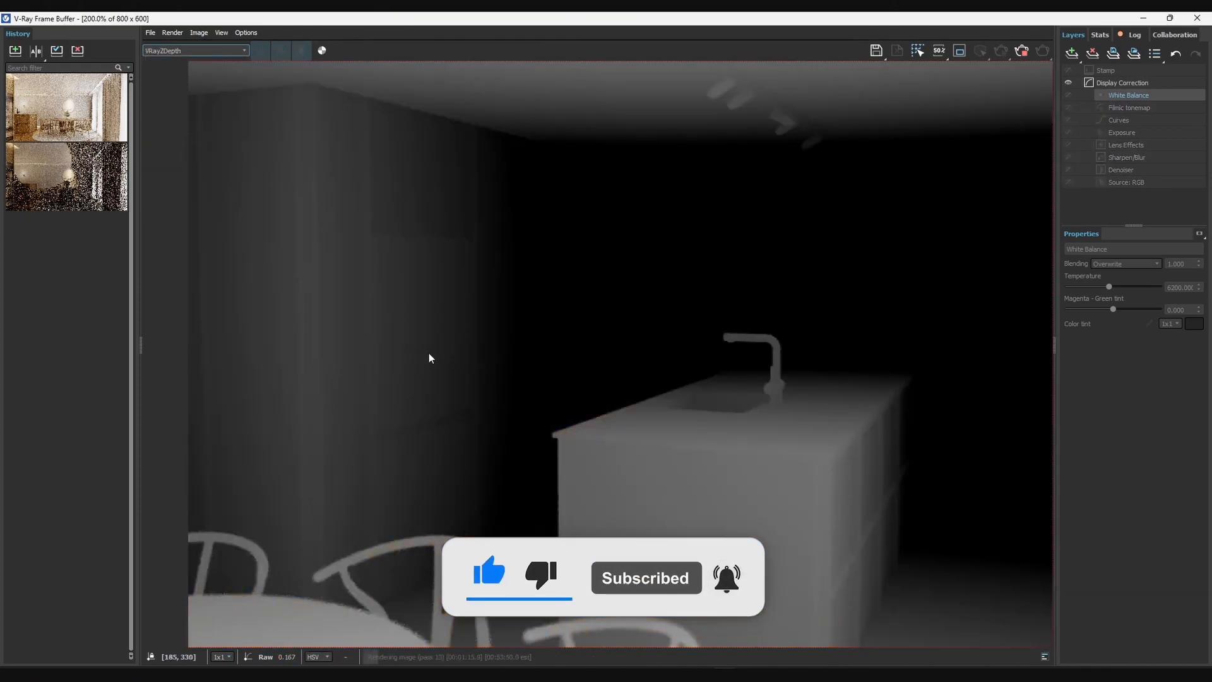
scroll(744, 459, down, 1)
scroll(744, 460, up, 1)
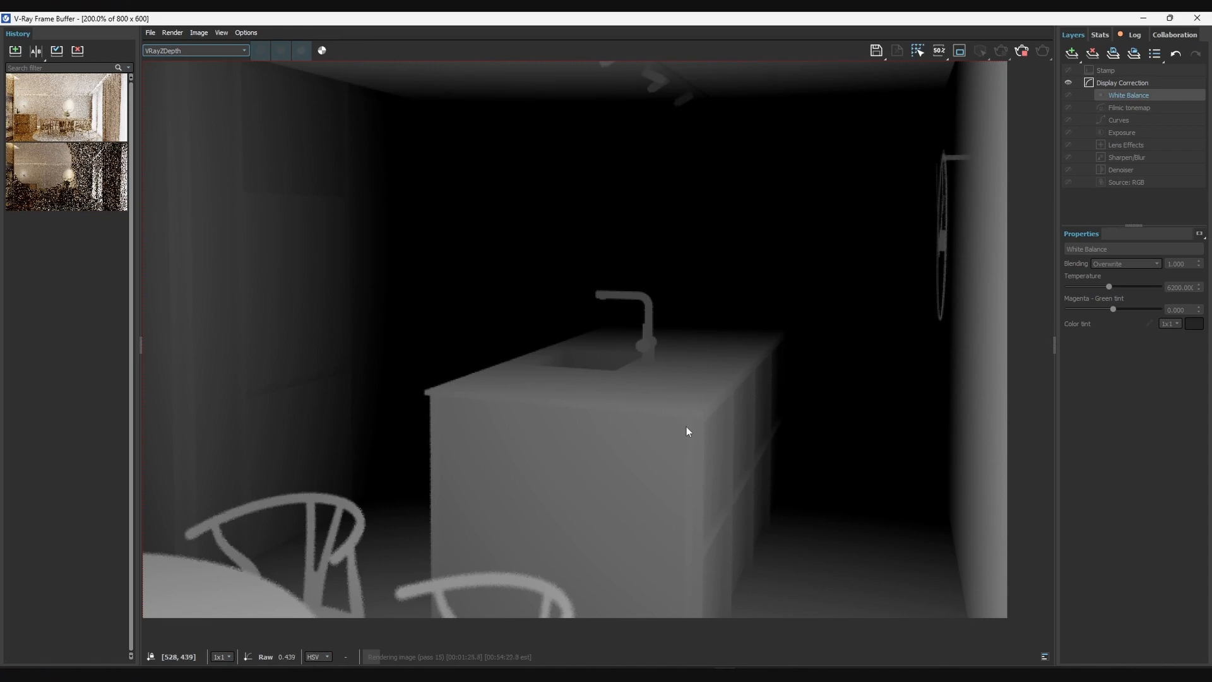
scroll(686, 427, up, 1)
scroll(693, 395, down, 1)
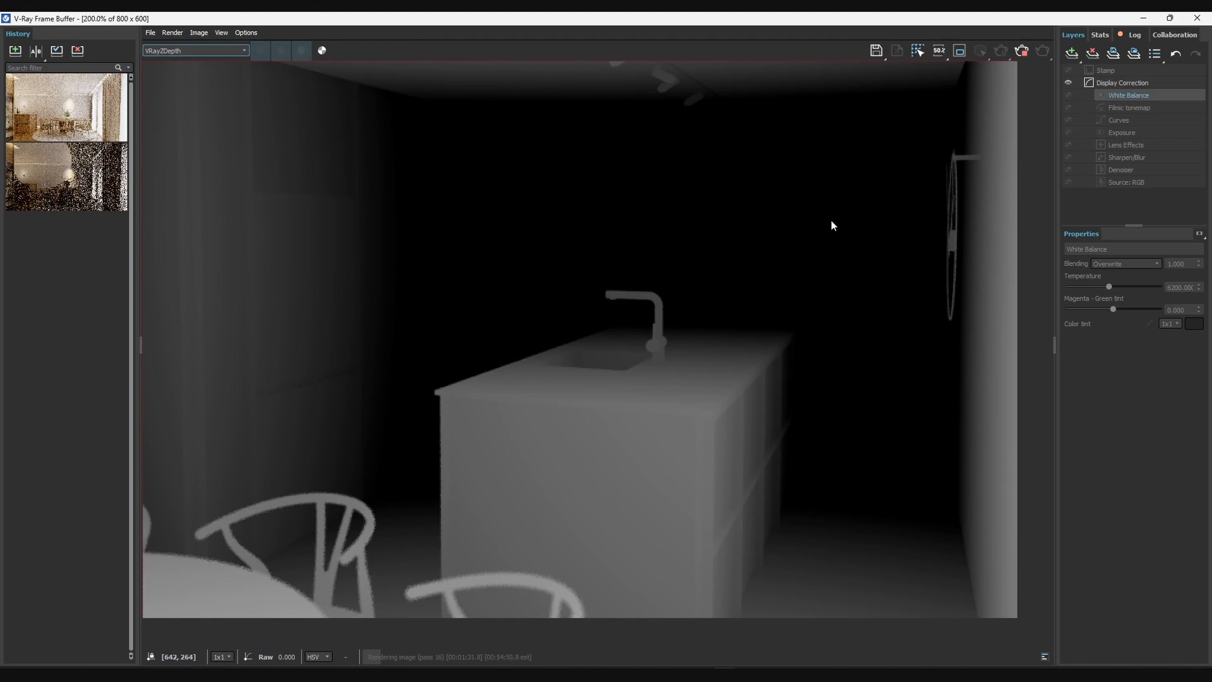
scroll(479, 598, up, 1)
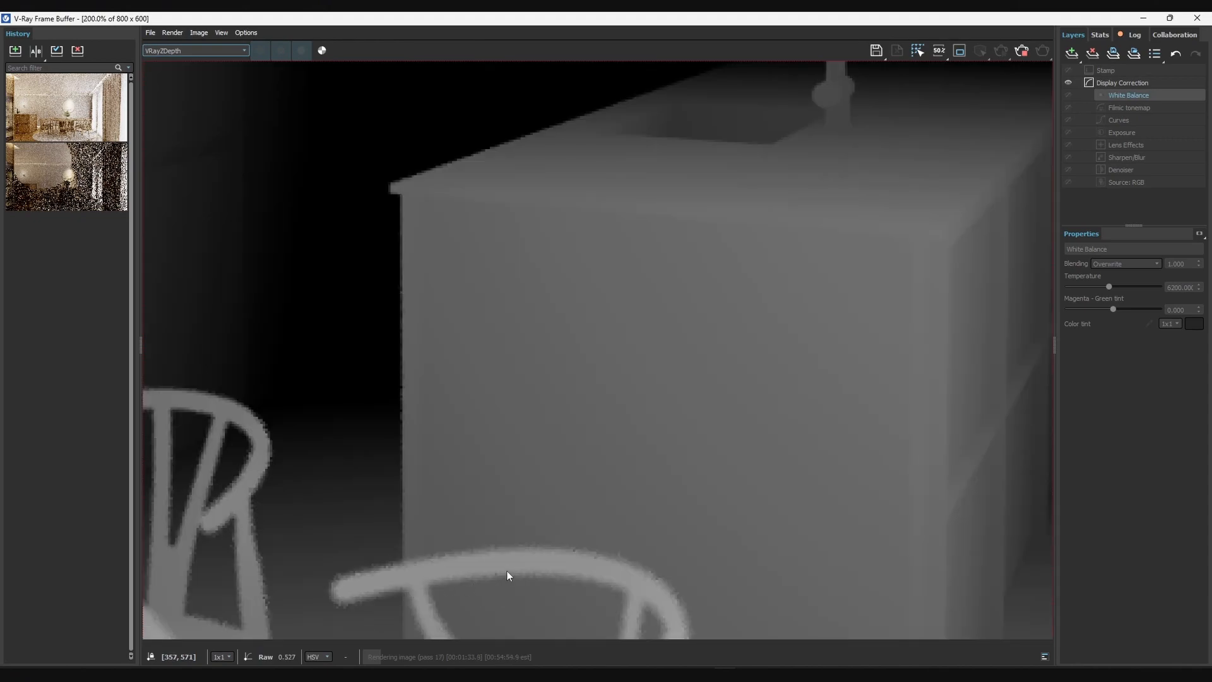
scroll(521, 571, down, 1)
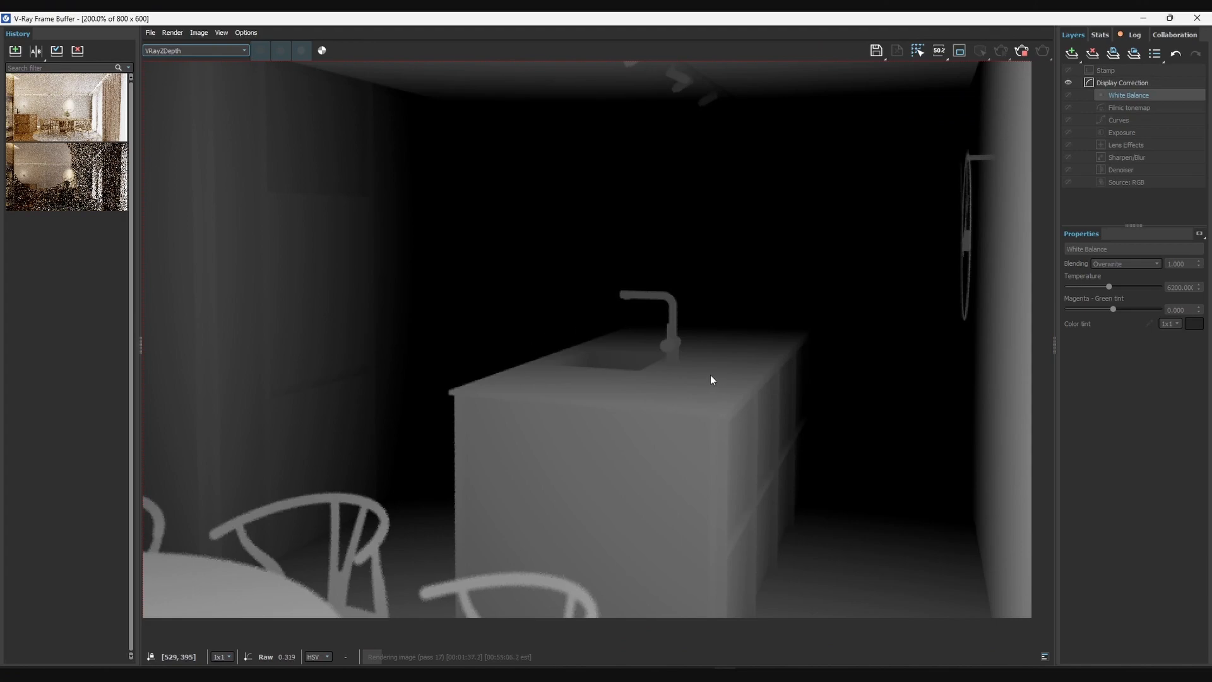
scroll(354, 566, up, 3)
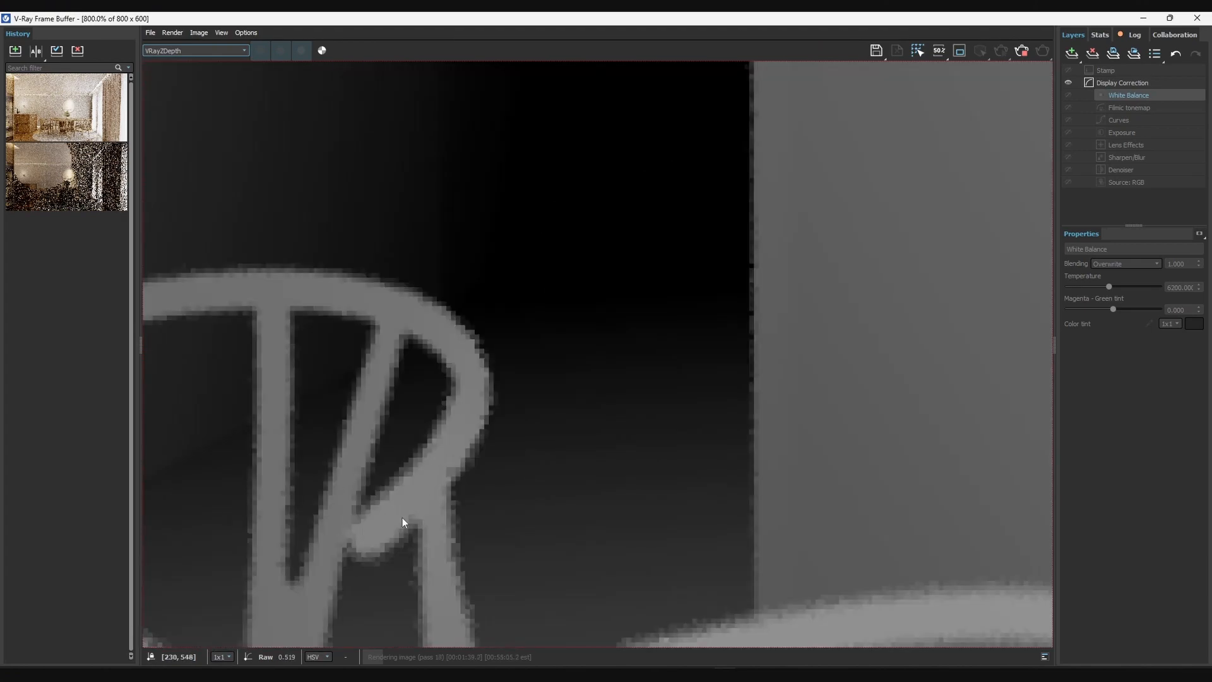
scroll(402, 522, down, 2)
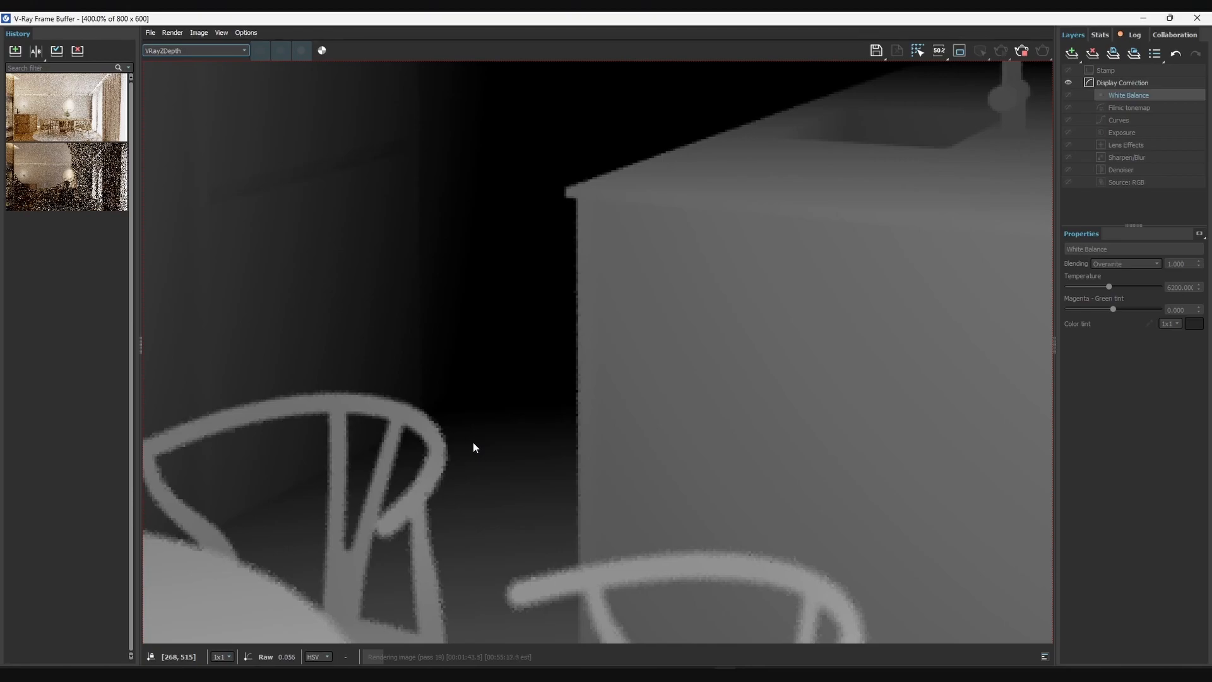
Return the frame buffer display to RGB color and cancel the running render
click(202, 54)
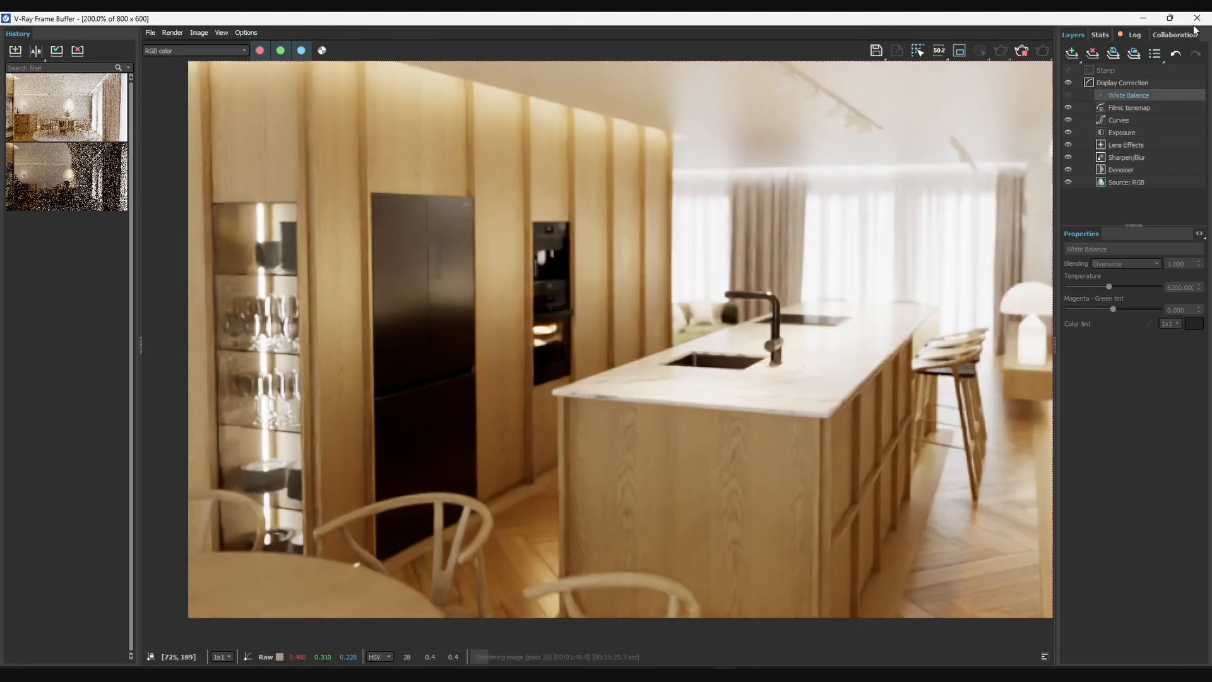
click(1197, 19)
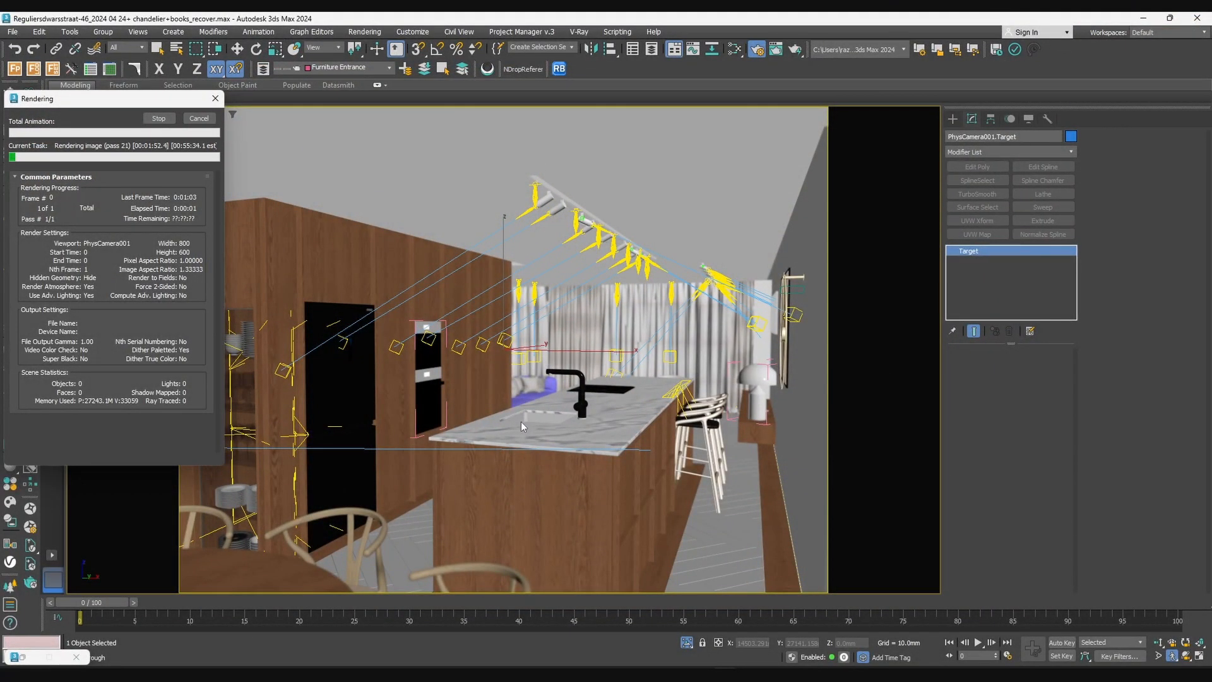
click(199, 118)
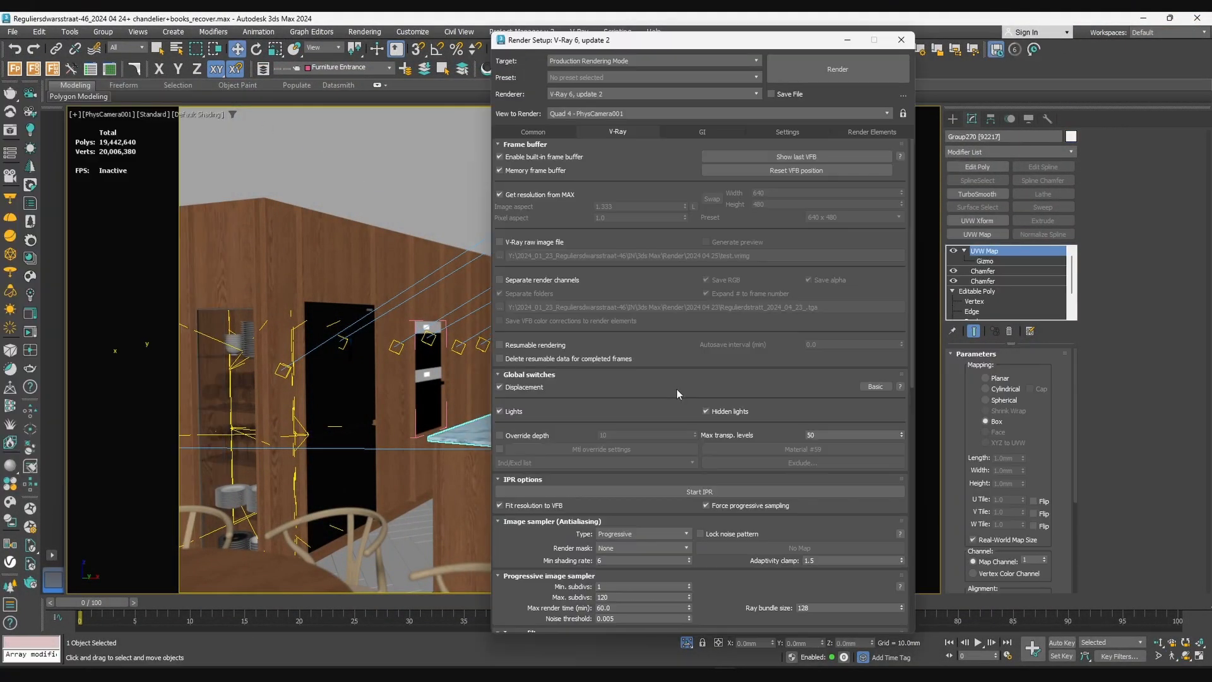
Review the V-Ray image sampler, filter and environment settings and the choices for the primary and secondary GI engines
drag(682, 279, 566, 14)
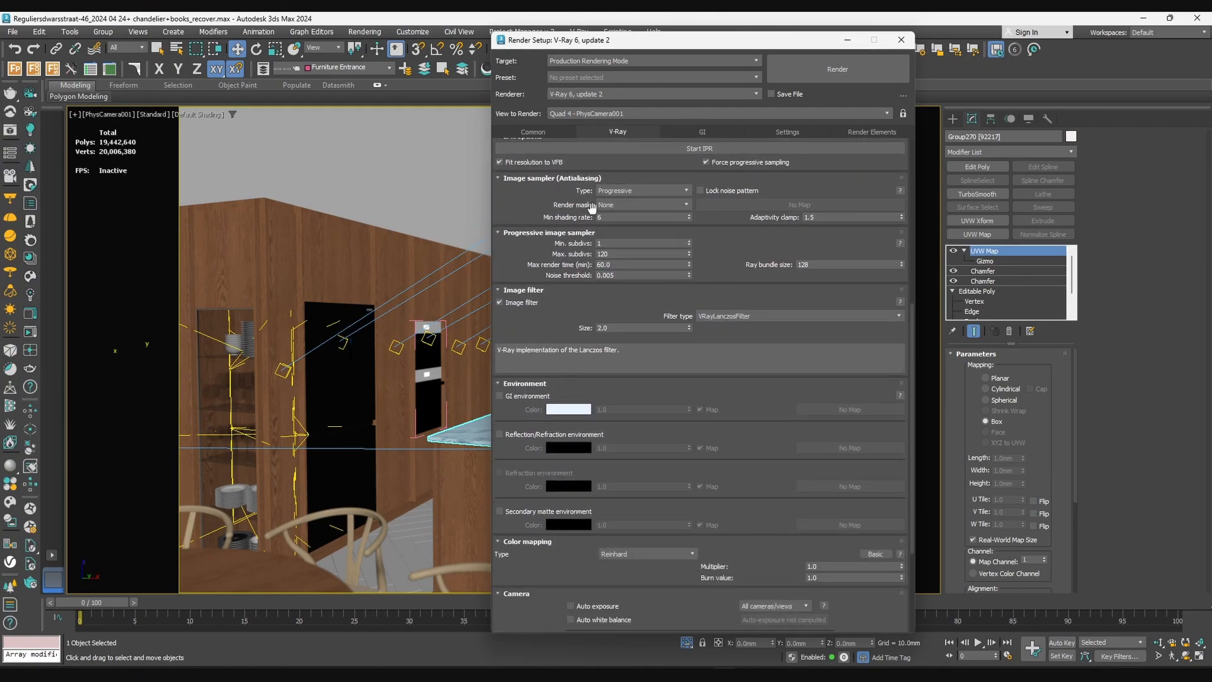
scroll(585, 452, up, 2)
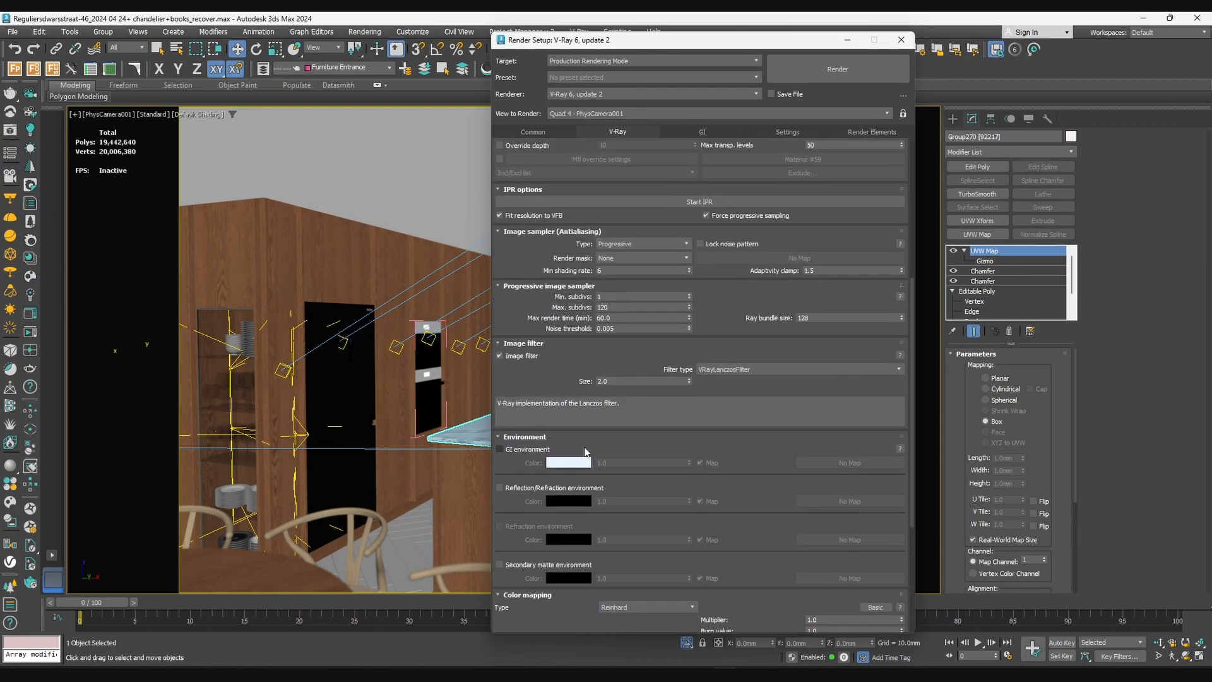
click(699, 131)
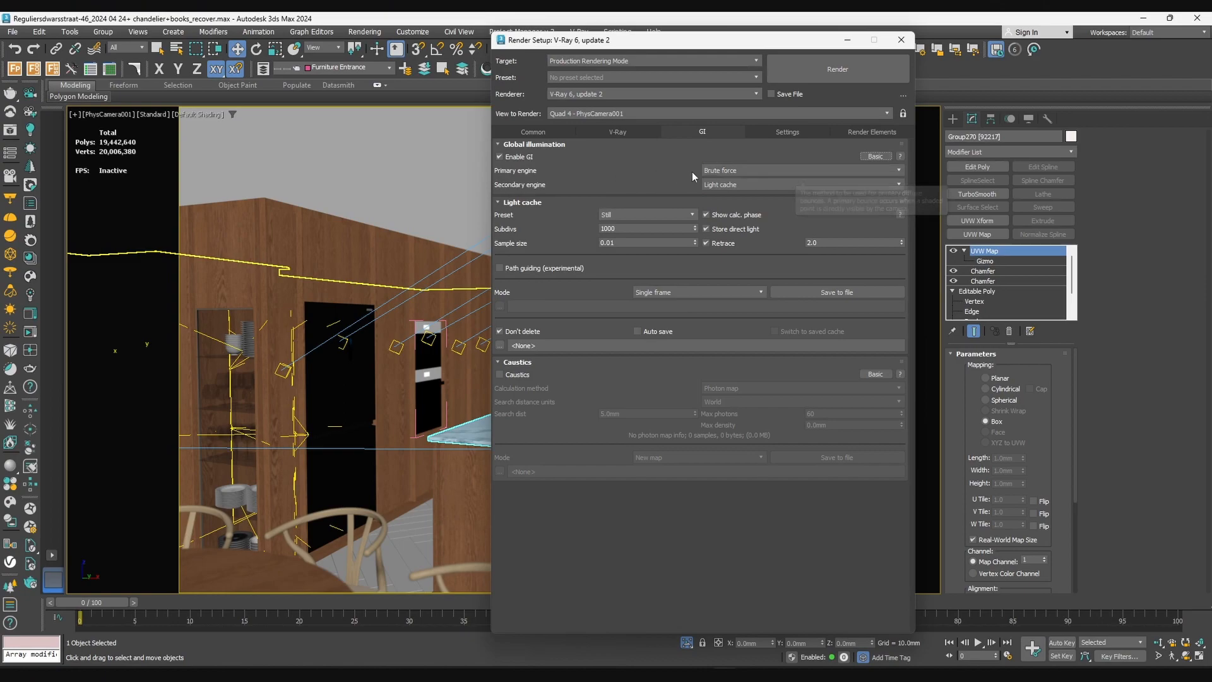
click(722, 172)
click(723, 192)
click(727, 187)
click(728, 187)
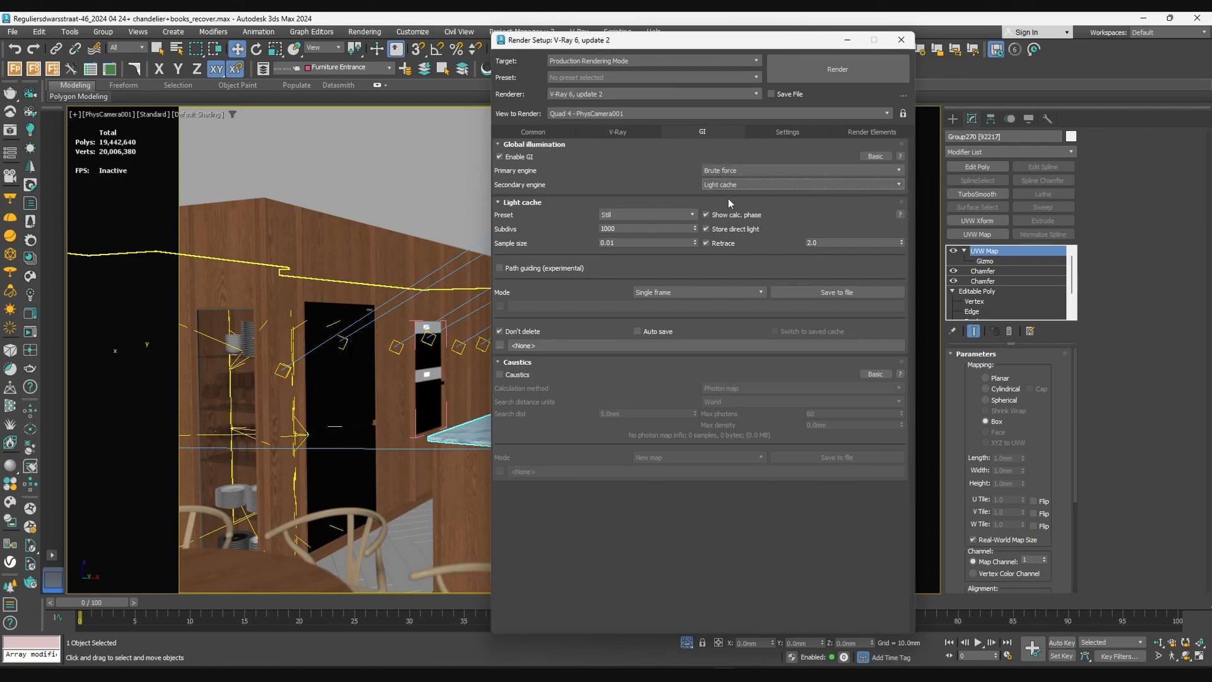
click(732, 172)
click(730, 172)
click(727, 184)
click(727, 185)
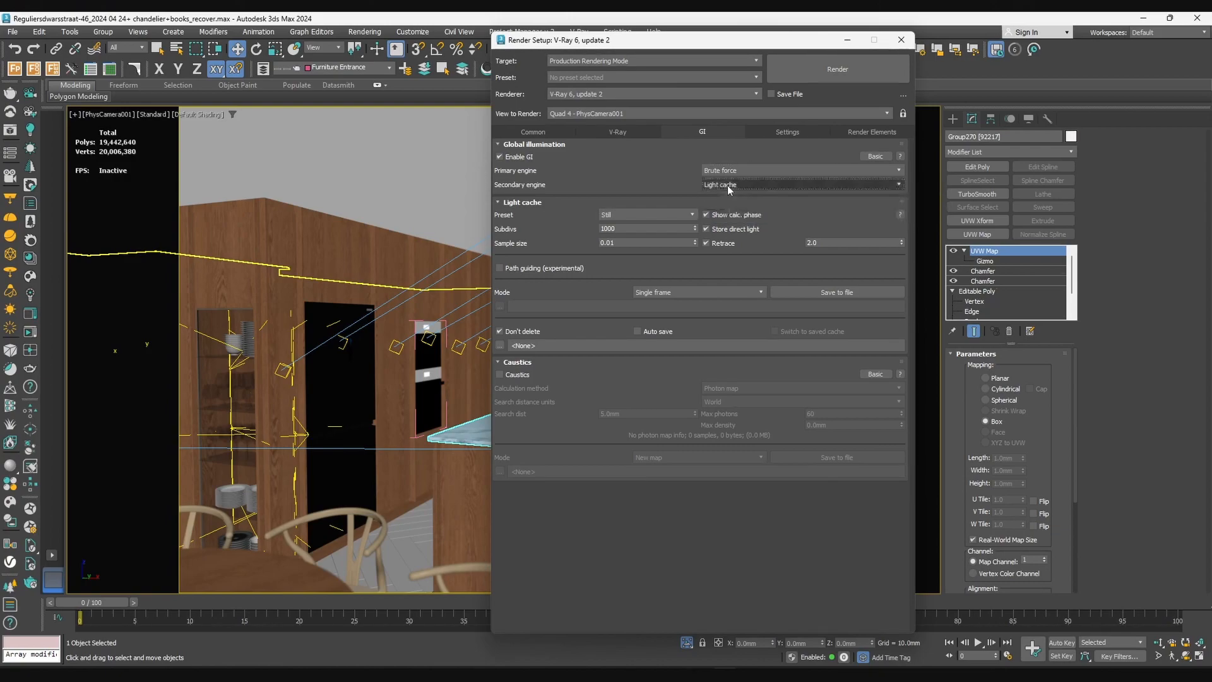
Try Brute force as the secondary GI engine and switch it back to Light cache
click(732, 184)
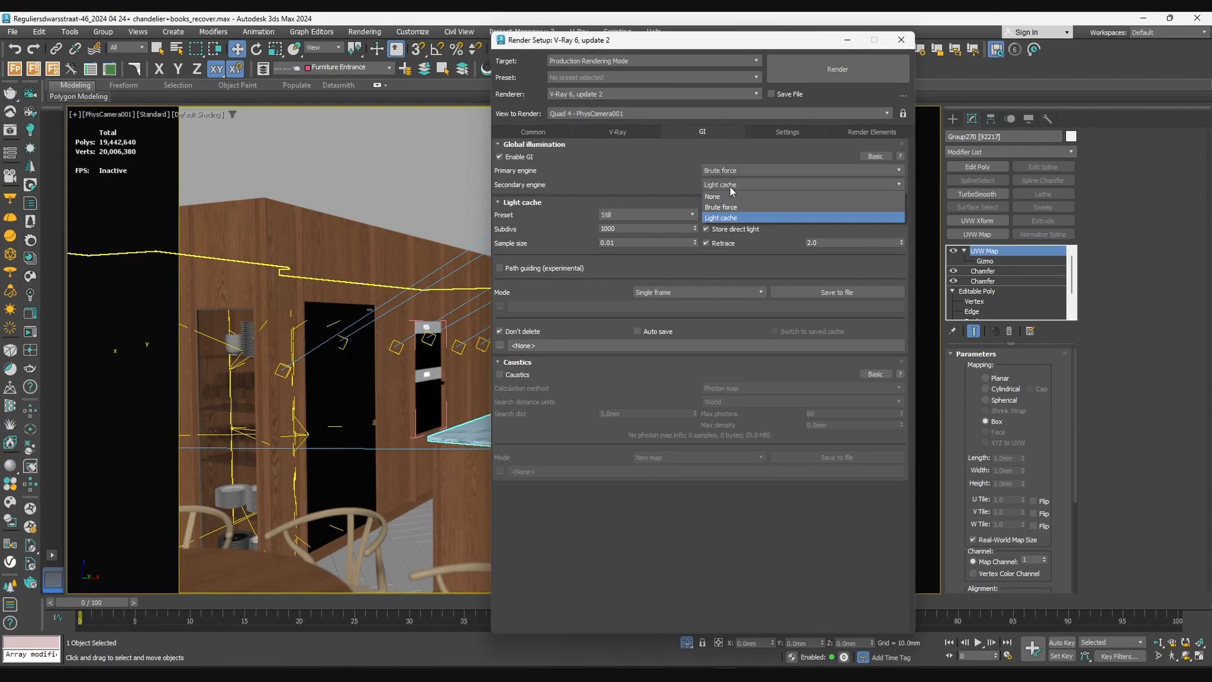
click(754, 208)
click(744, 185)
click(738, 218)
Try Light cache as the primary GI engine and replace it with the deprecated Irradiance map
click(732, 171)
click(725, 203)
click(732, 171)
click(735, 181)
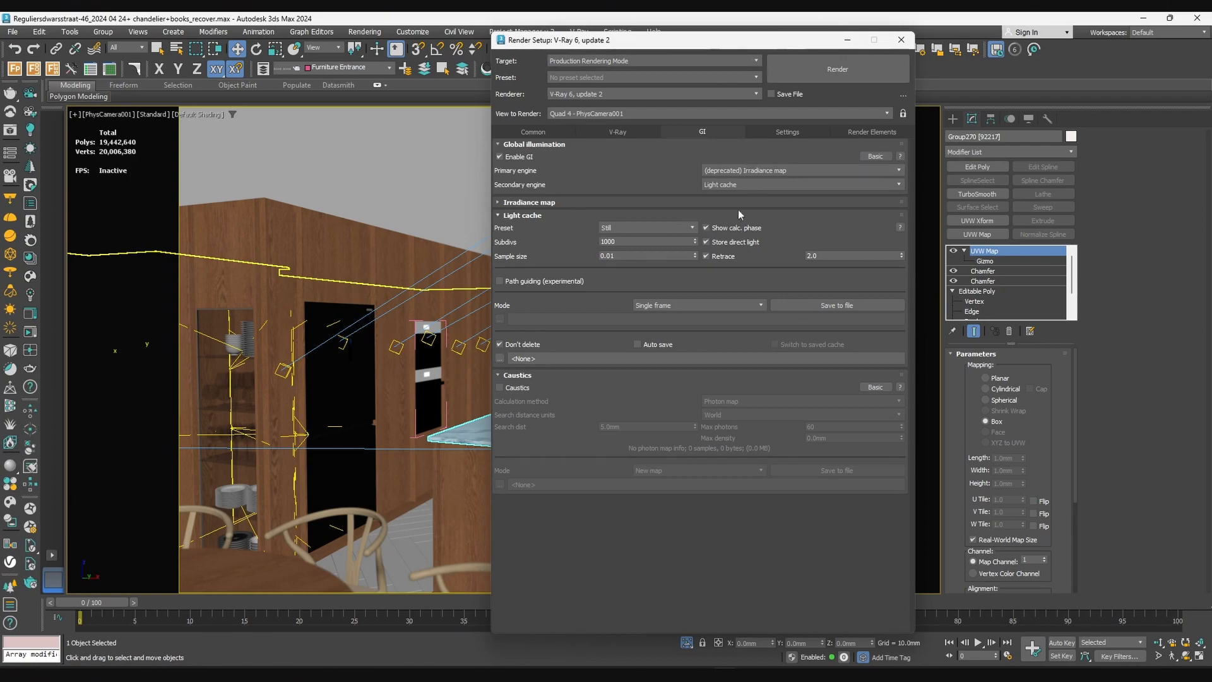
Try Brute force for both the primary and the secondary GI engine
click(729, 170)
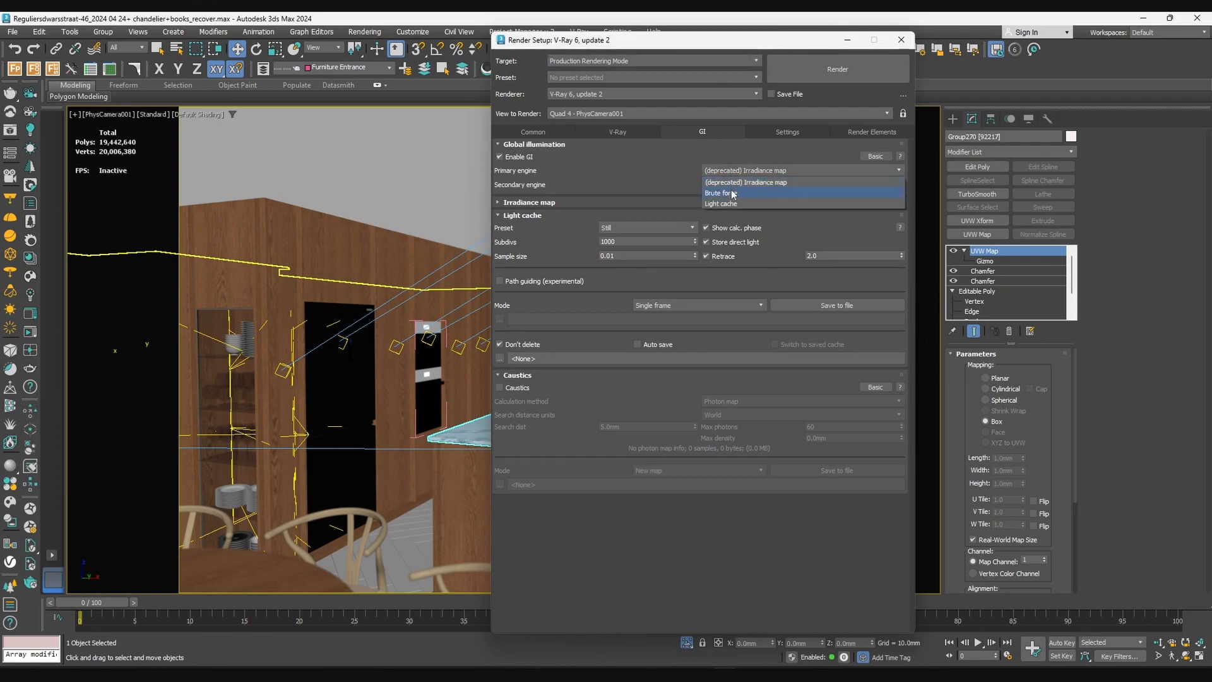
click(732, 192)
click(732, 184)
click(729, 206)
Set the primary GI engine to the deprecated Irradiance map and the secondary engine to Light cache
click(730, 170)
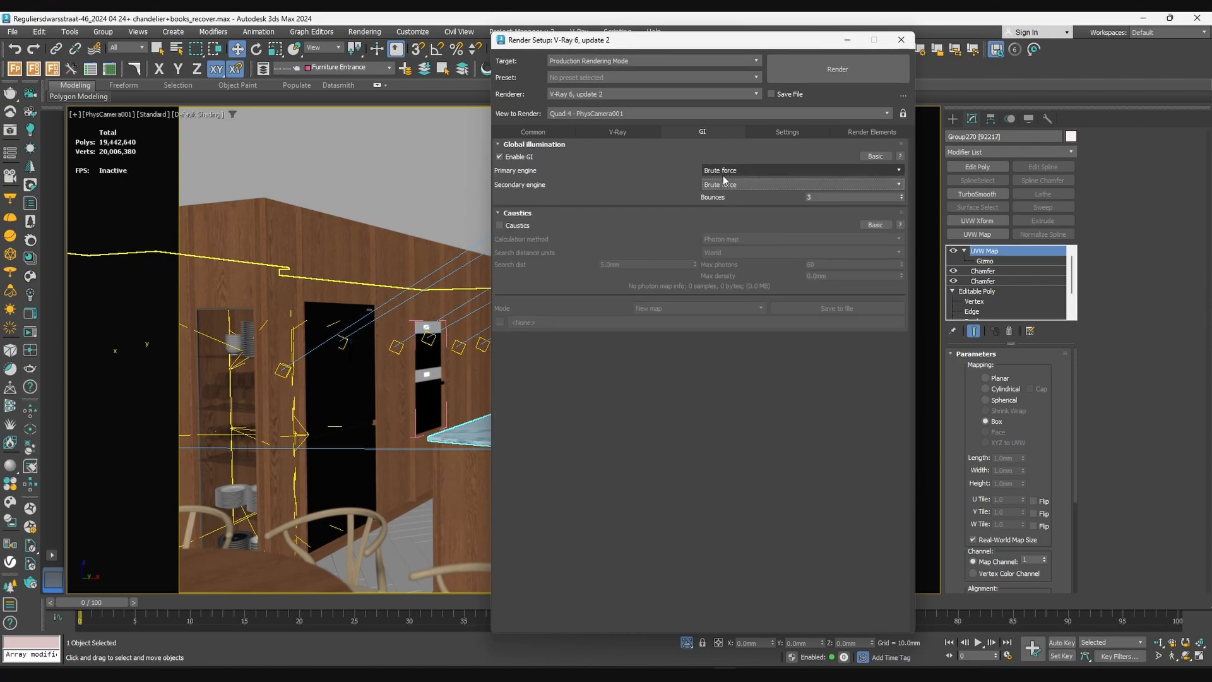
click(732, 181)
click(740, 185)
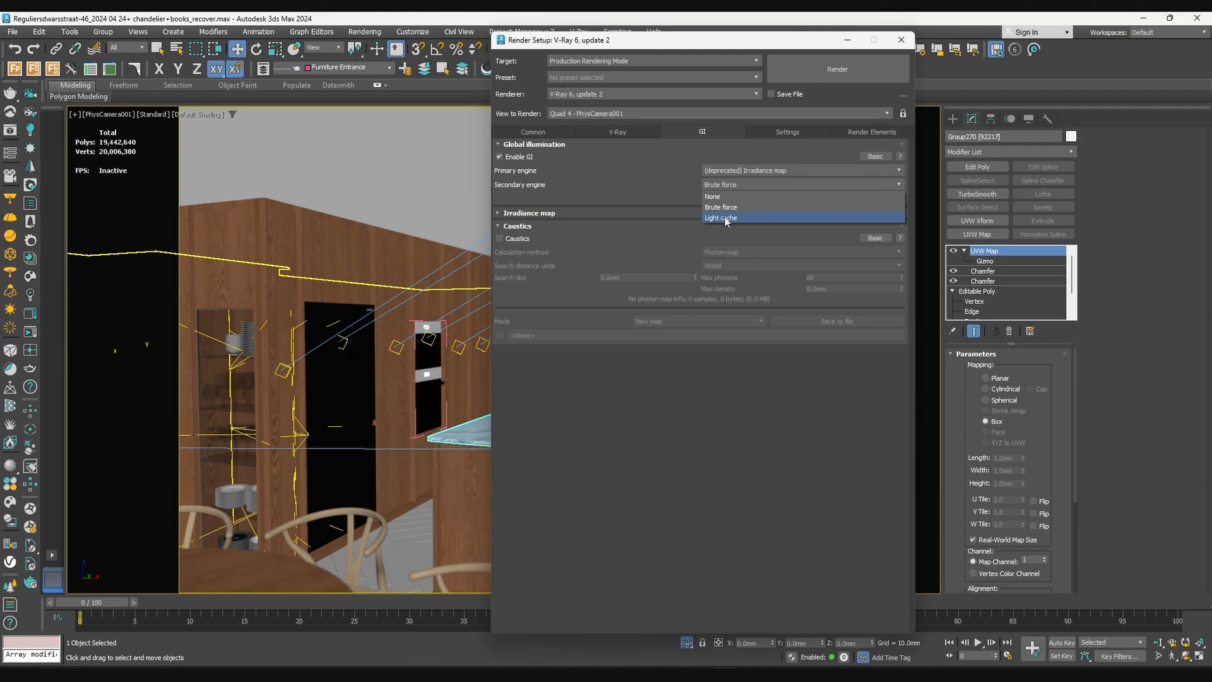
click(726, 218)
Set the irradiance map preset to Very low and render the PhysCamera001 view
click(529, 202)
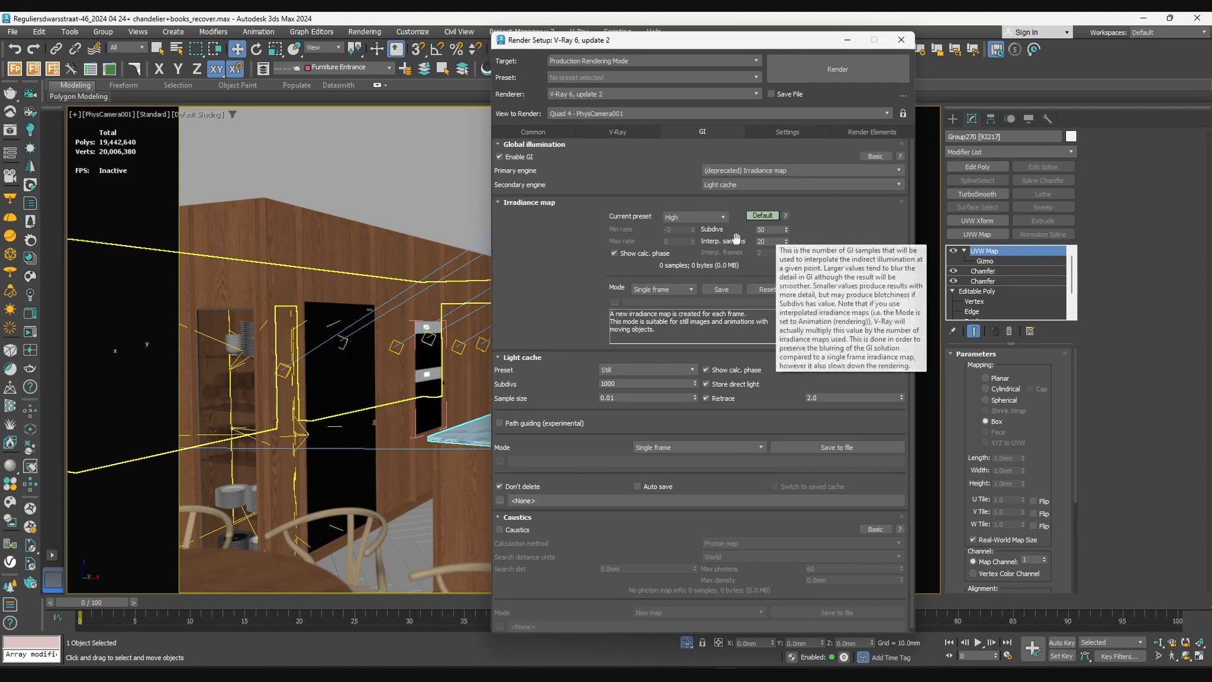
click(700, 223)
click(690, 237)
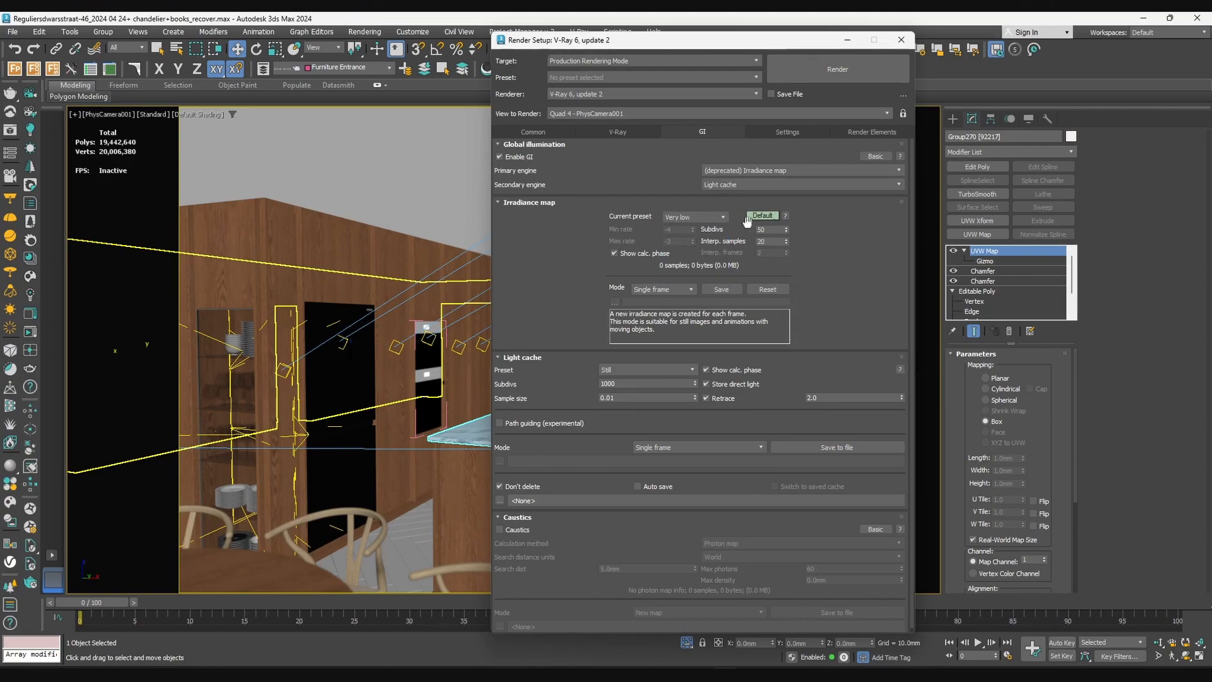
click(628, 384)
click(834, 74)
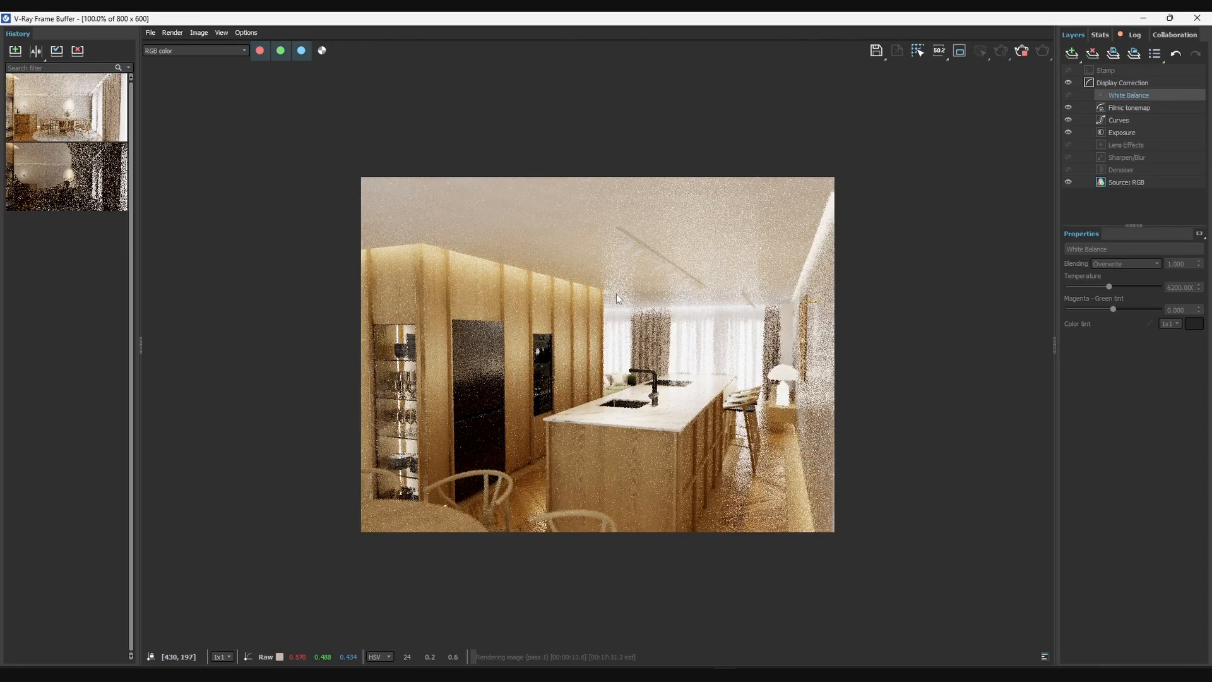
View the VRaySampleRate channel of the kitchen render in progress
click(202, 52)
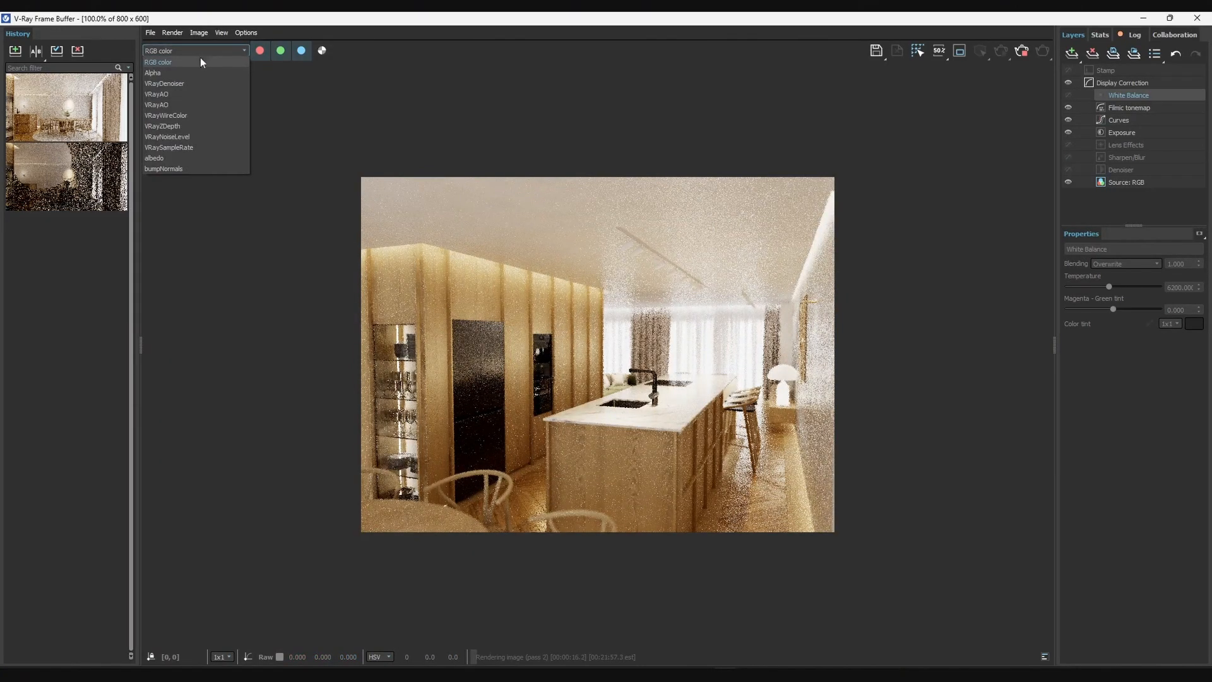
click(192, 146)
scroll(697, 339, up, 1)
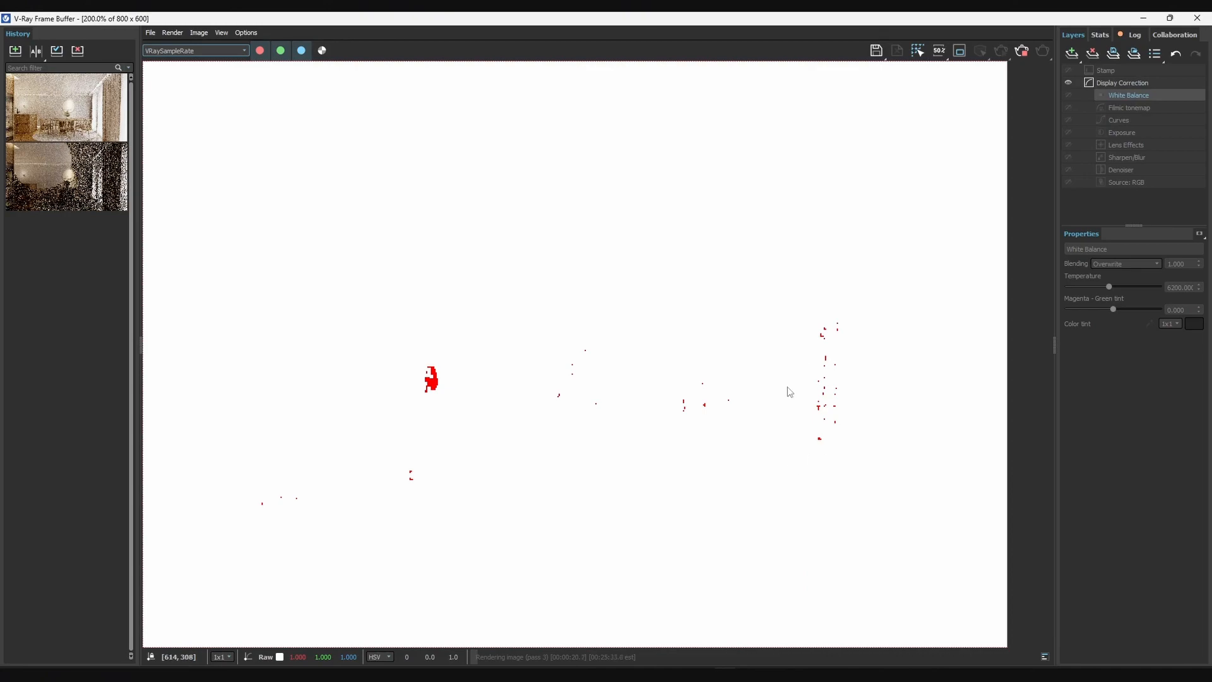
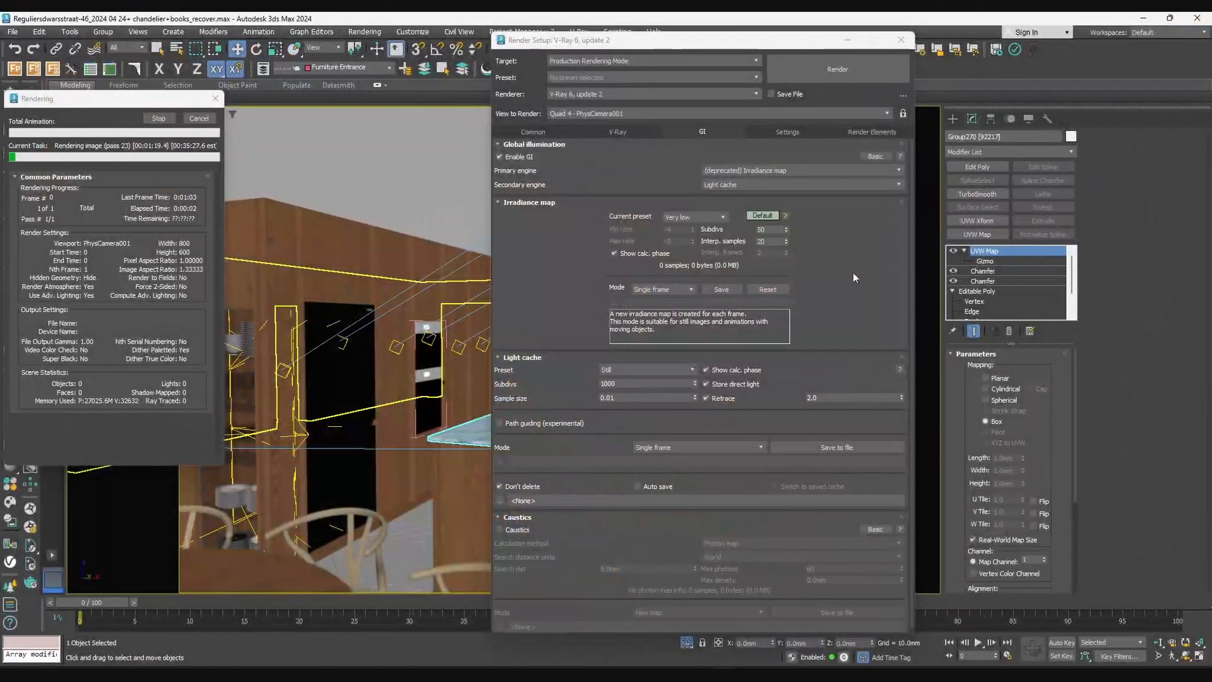
Set the primary GI engine to Brute force, and switch Caustics on and off again
click(756, 172)
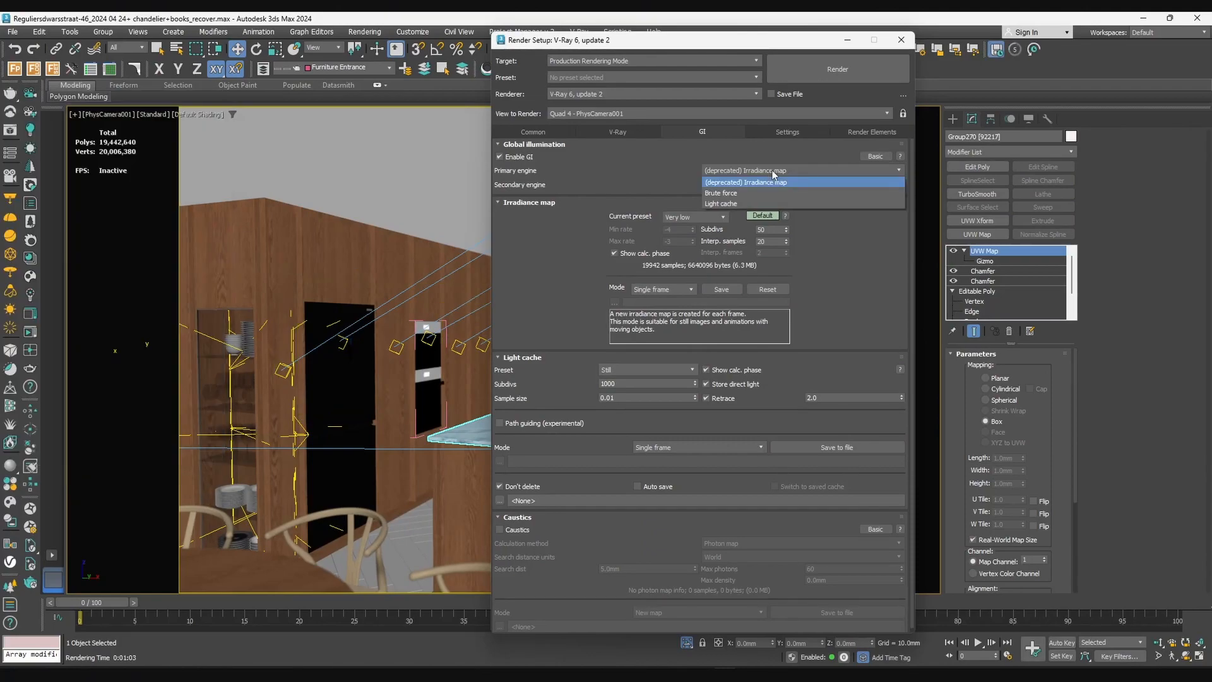
click(753, 193)
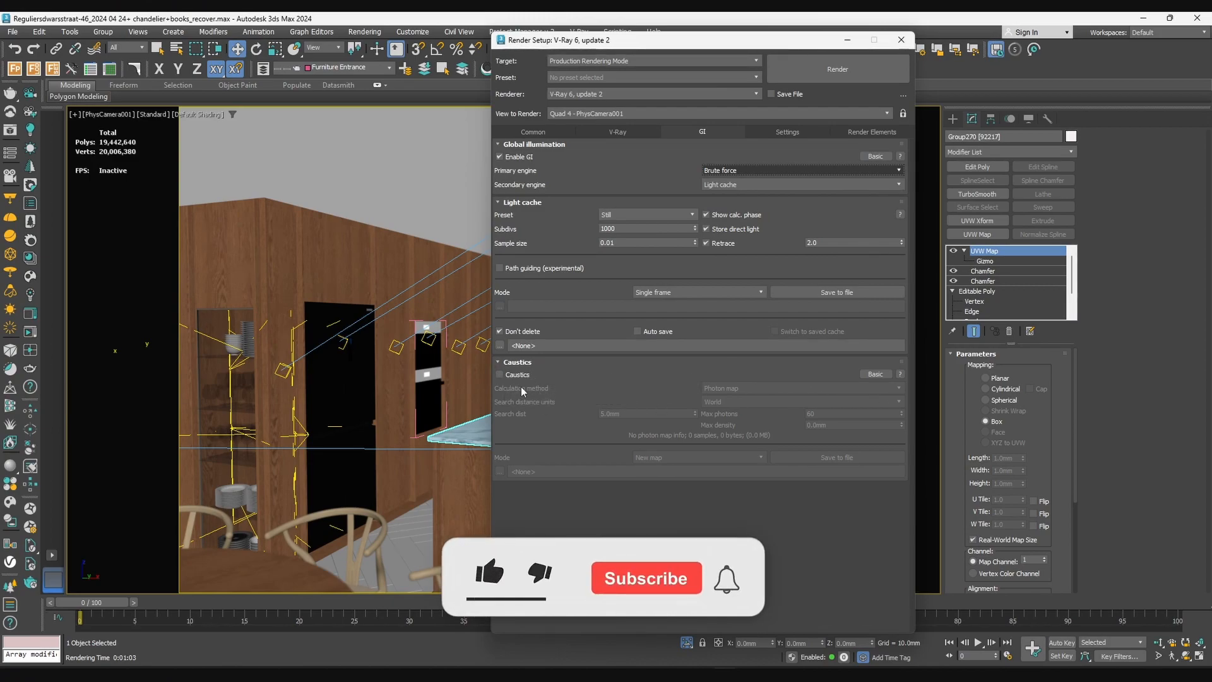
click(501, 375)
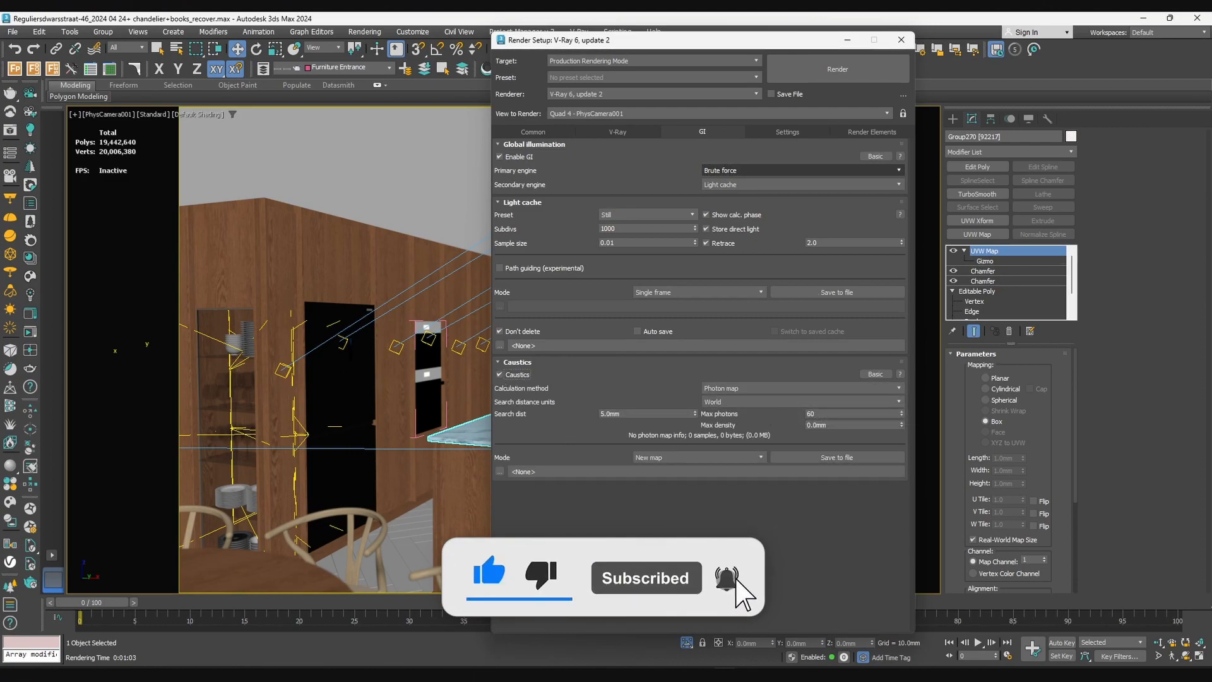
click(517, 375)
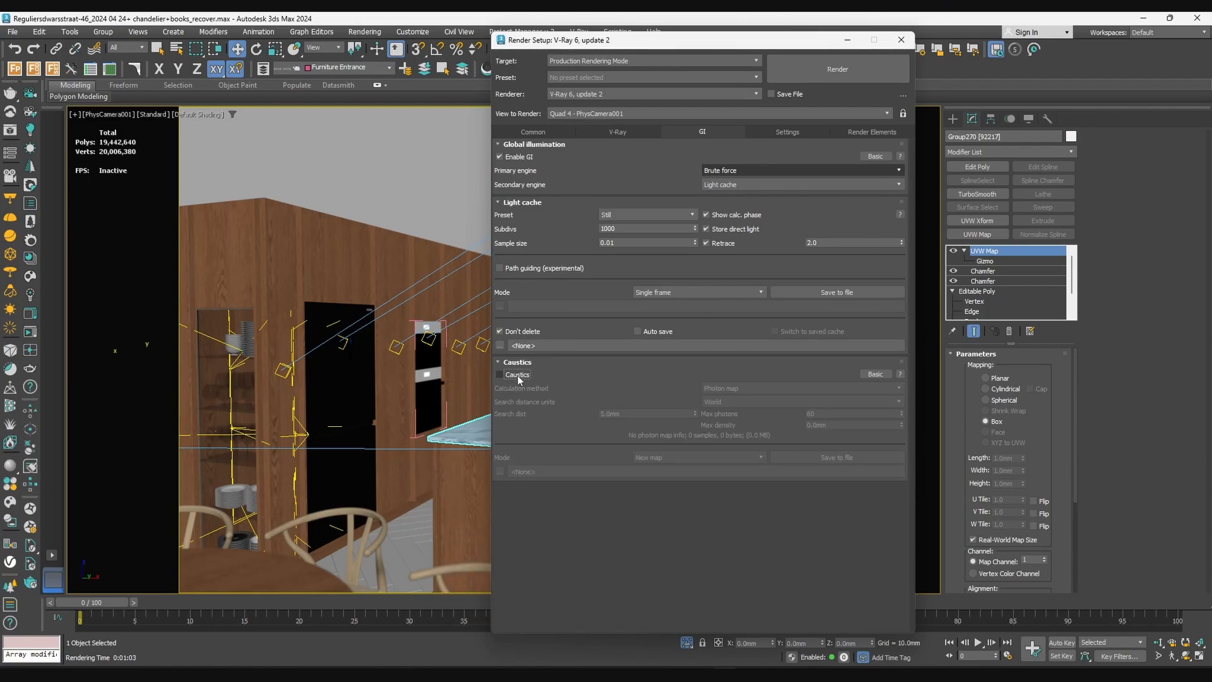
Examine the rendering RGB primaries options and the default displacement settings of V-Ray
click(790, 131)
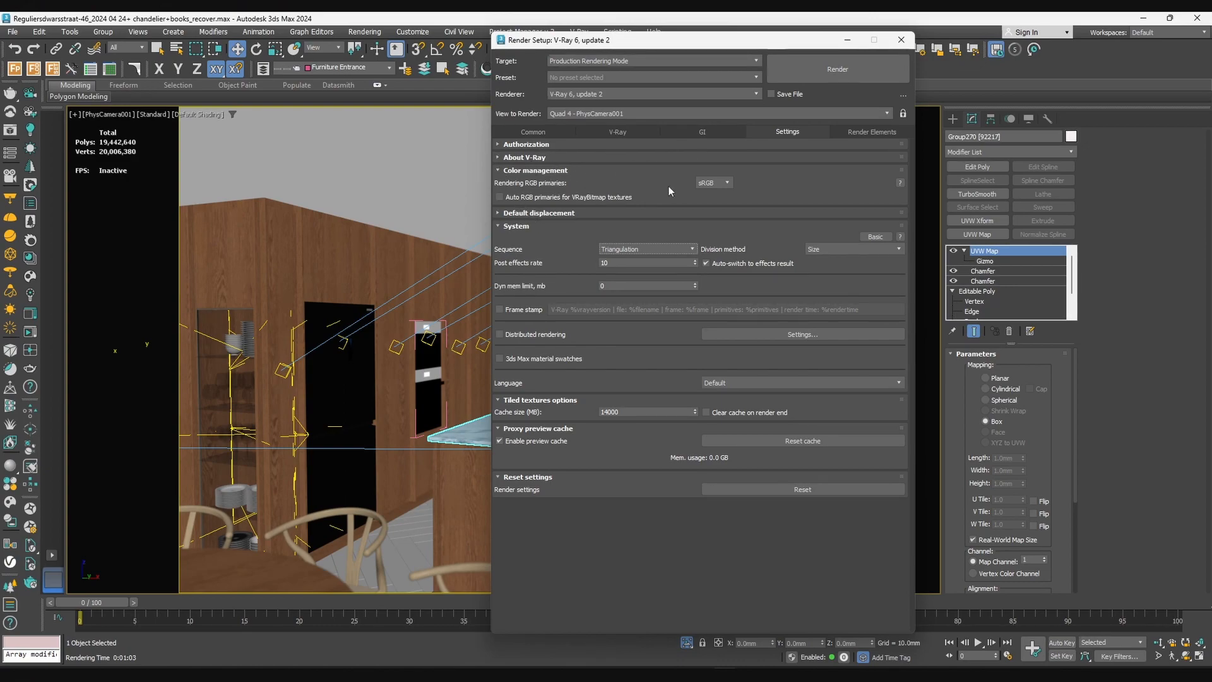
click(711, 183)
click(713, 189)
click(713, 184)
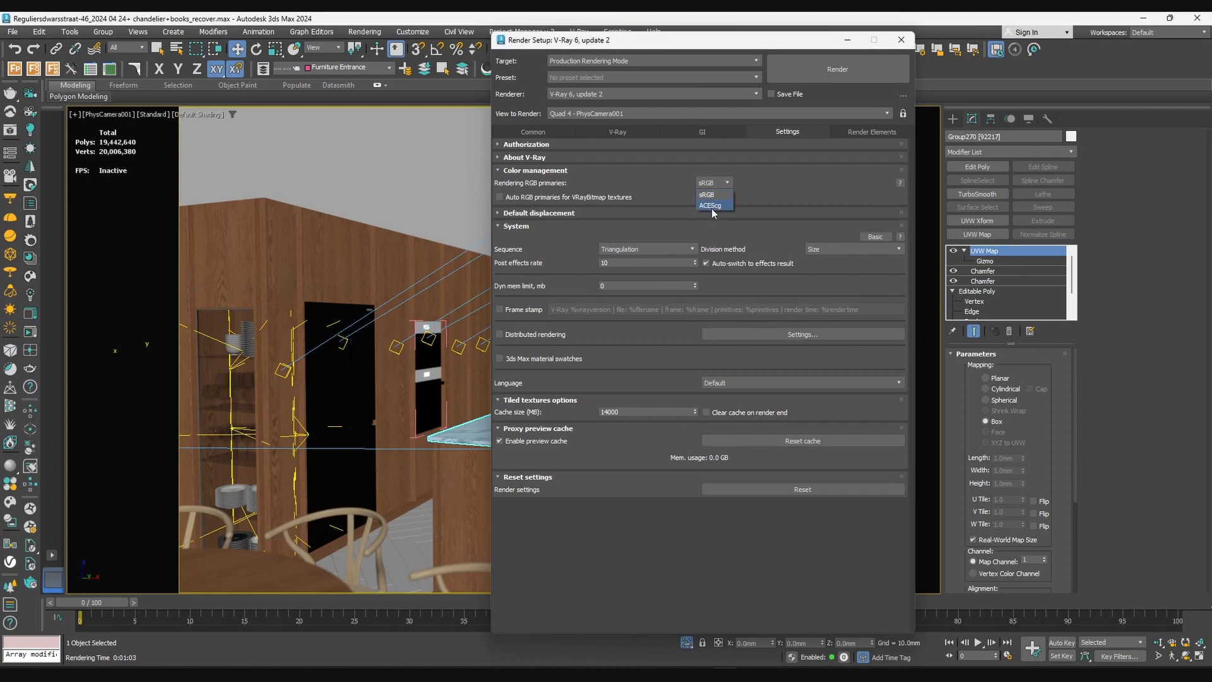
click(778, 183)
click(597, 212)
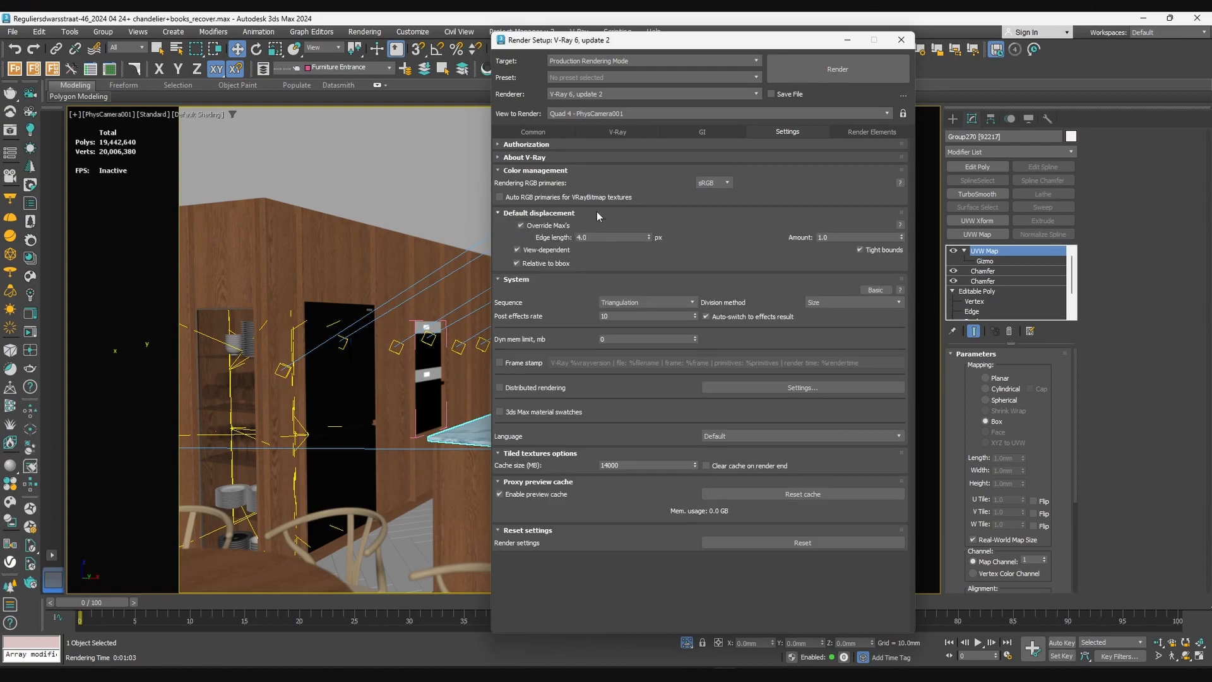
click(602, 238)
click(567, 212)
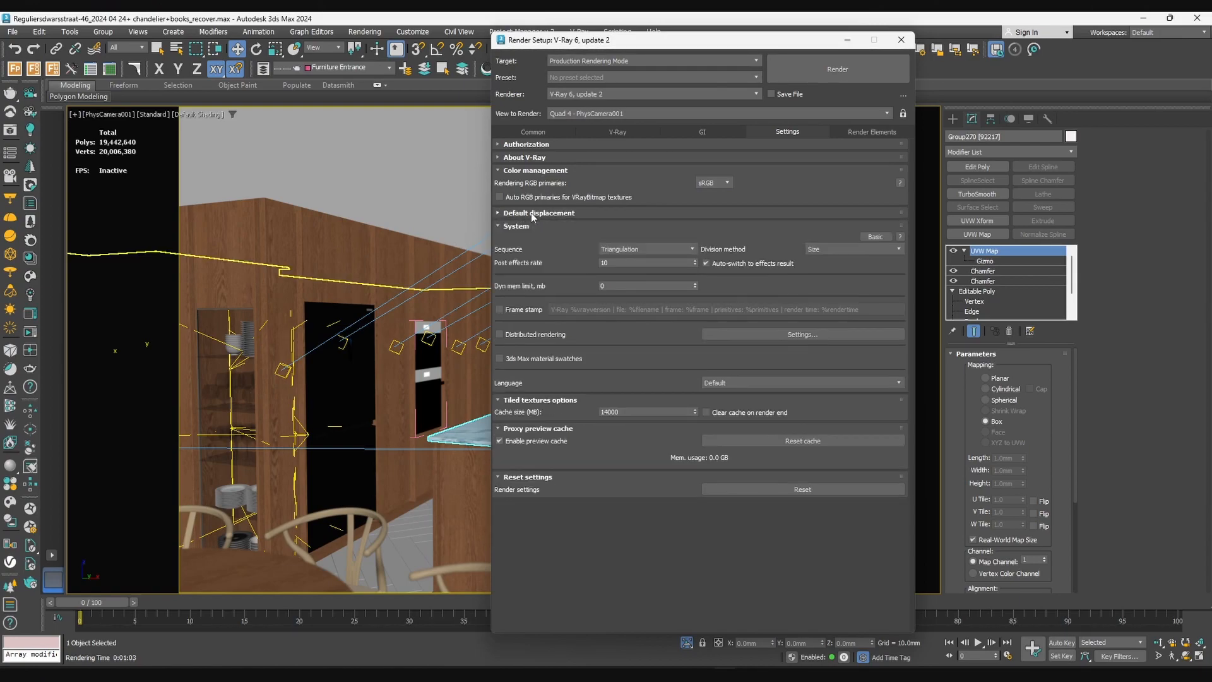
Examine the render sequence options, the image sampler settings and the GI engine settings
click(633, 250)
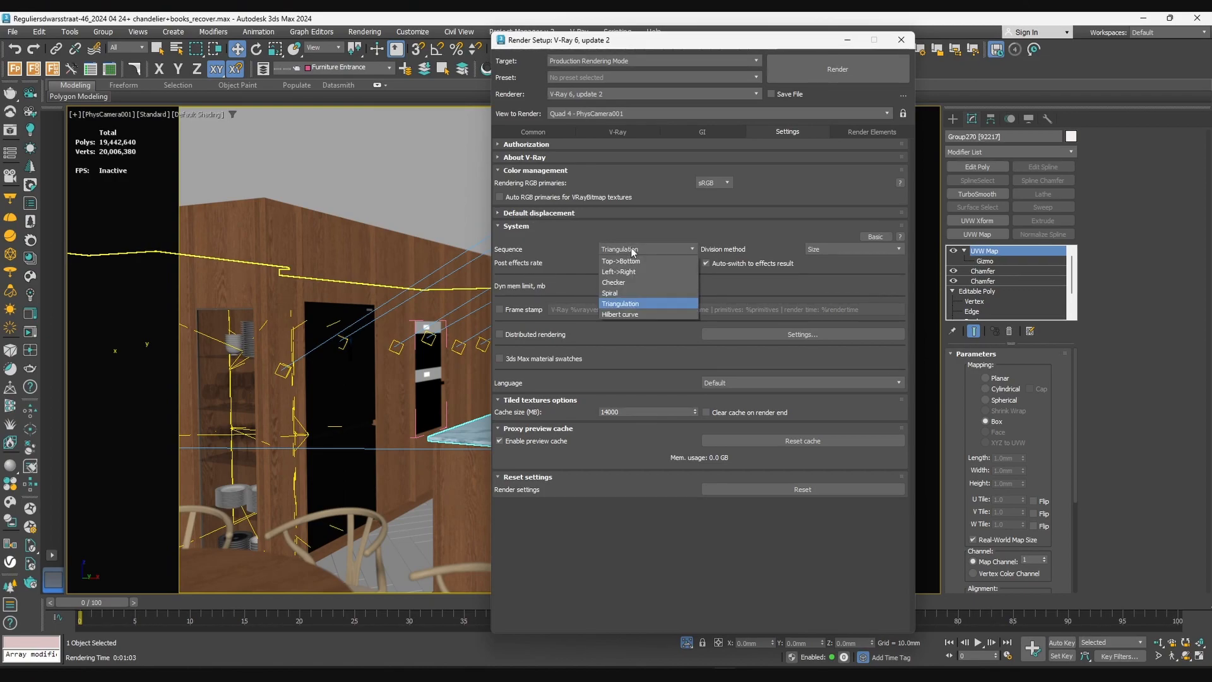
click(633, 250)
click(624, 250)
click(623, 251)
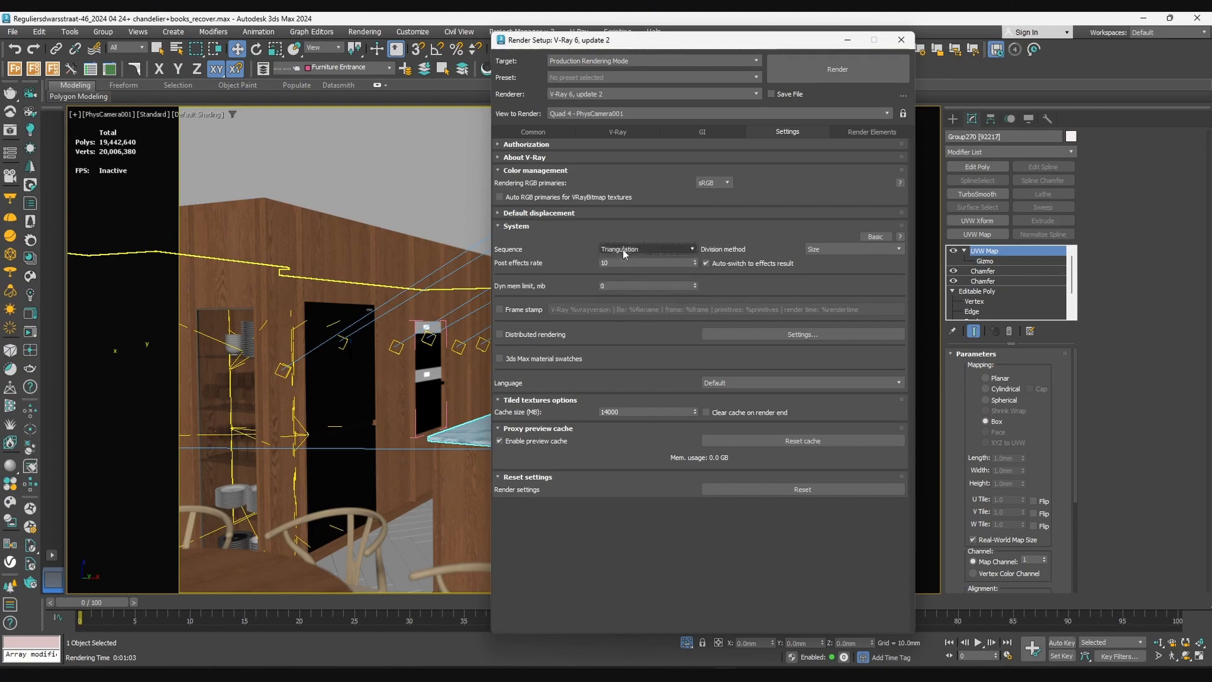
click(619, 132)
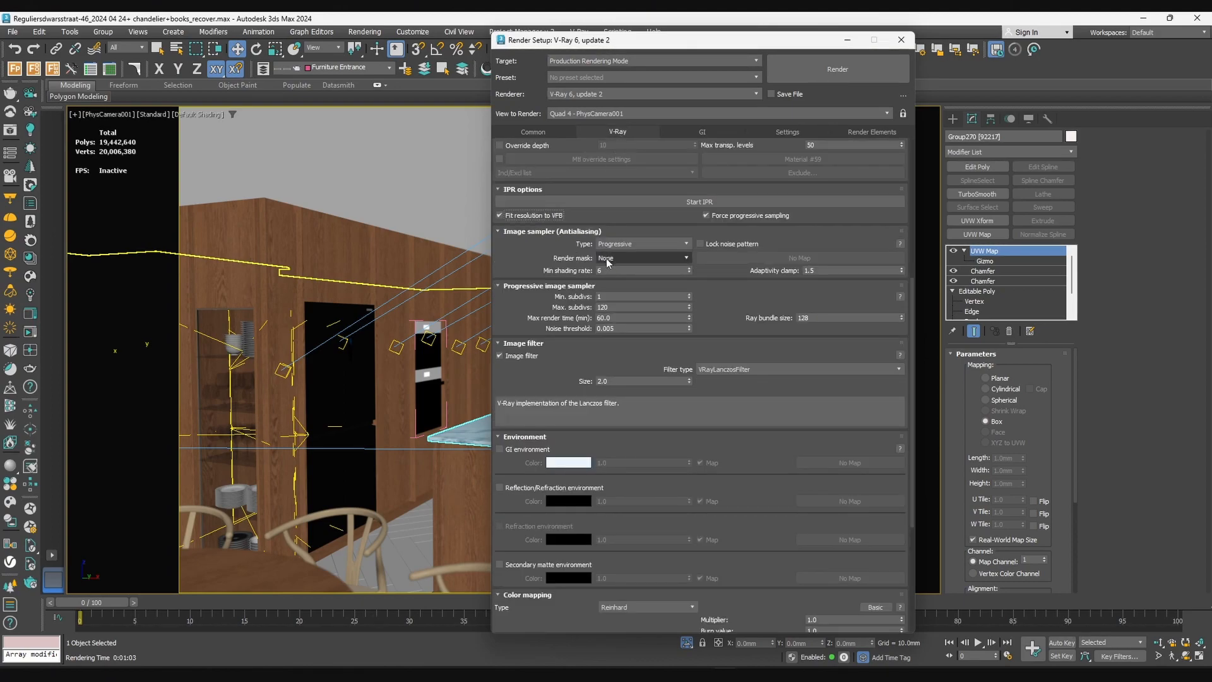
click(701, 131)
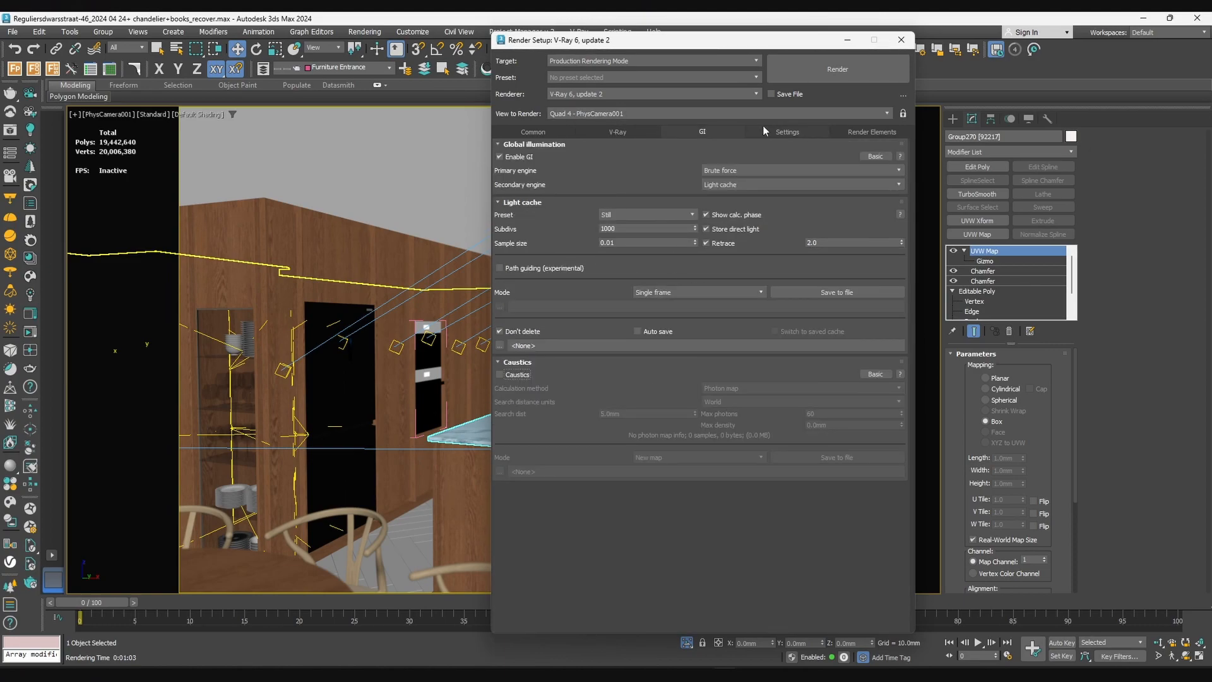
click(761, 130)
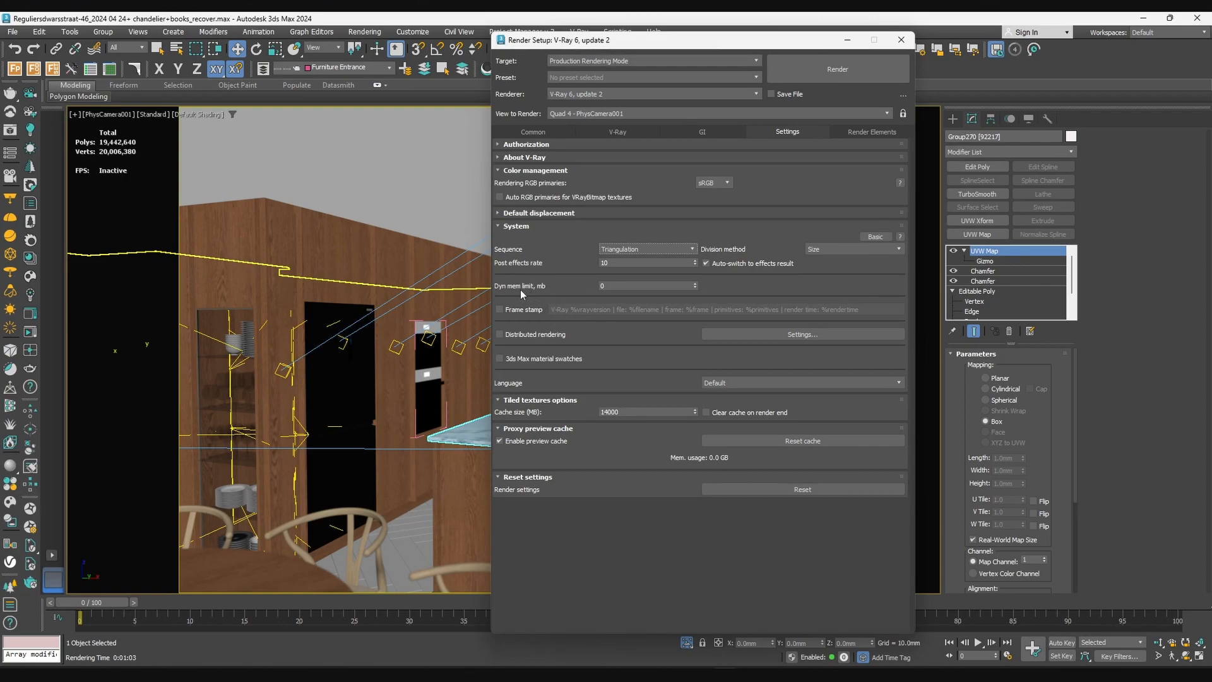
Try the frame stamp option, and check the dynamic memory limit and tiled textures cache size
drag(695, 286, 806, 385)
click(514, 310)
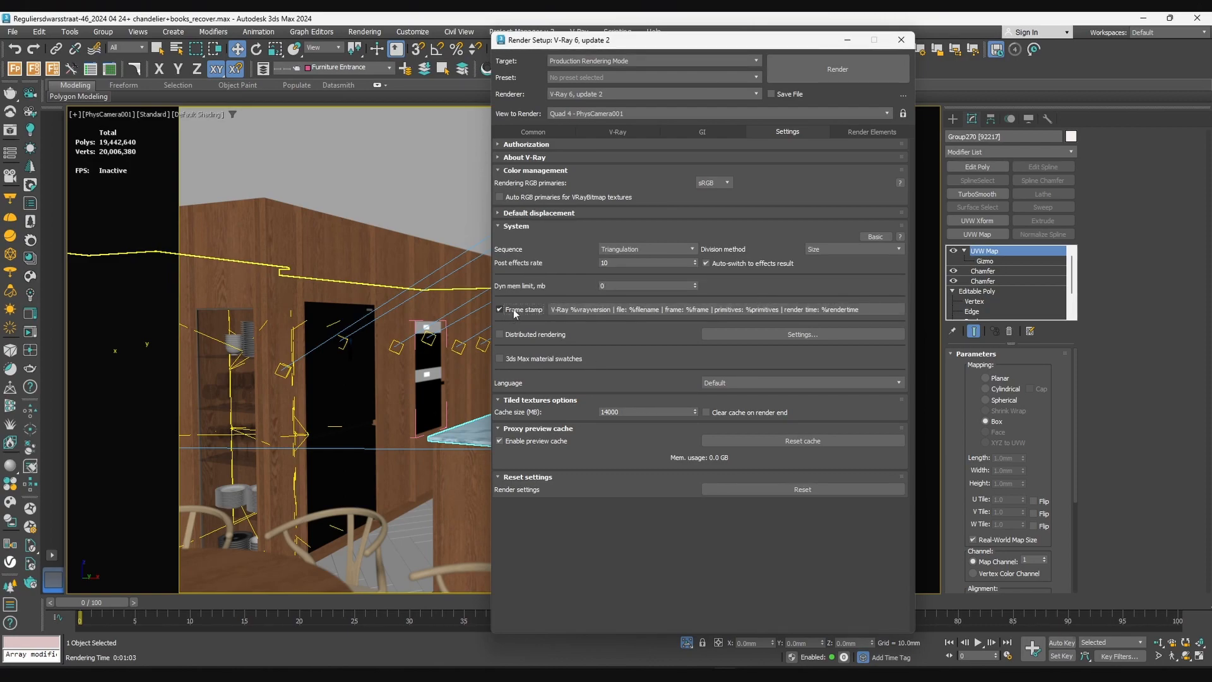
click(514, 312)
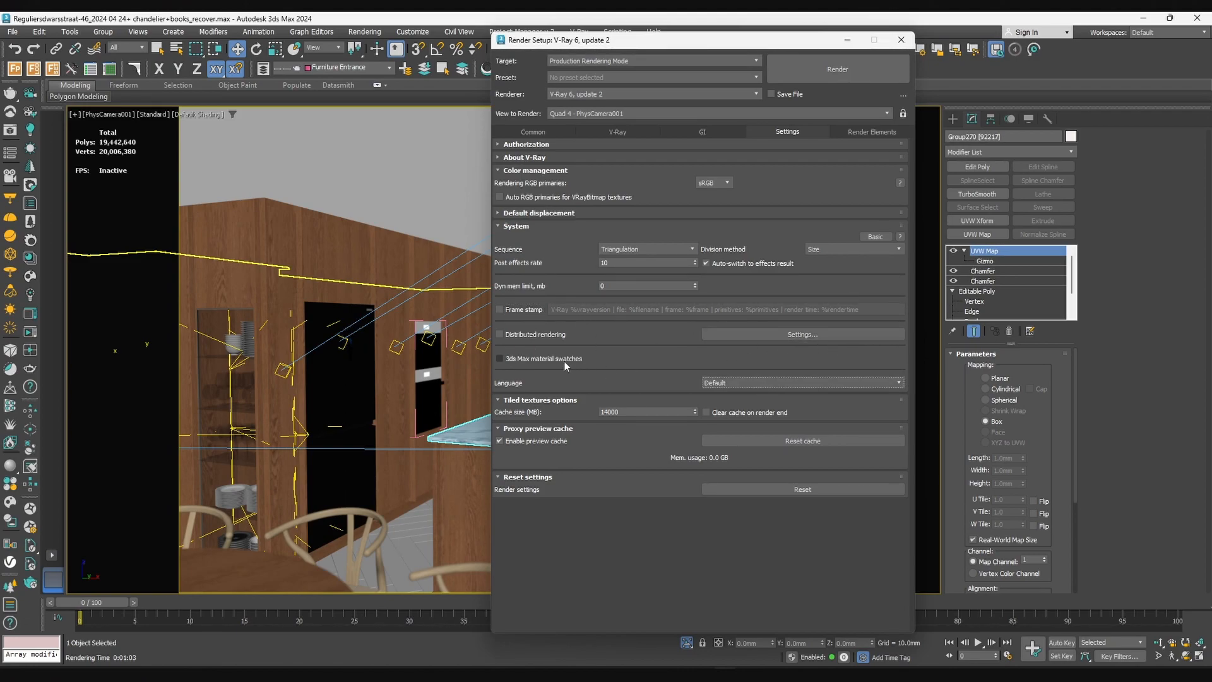
click(631, 414)
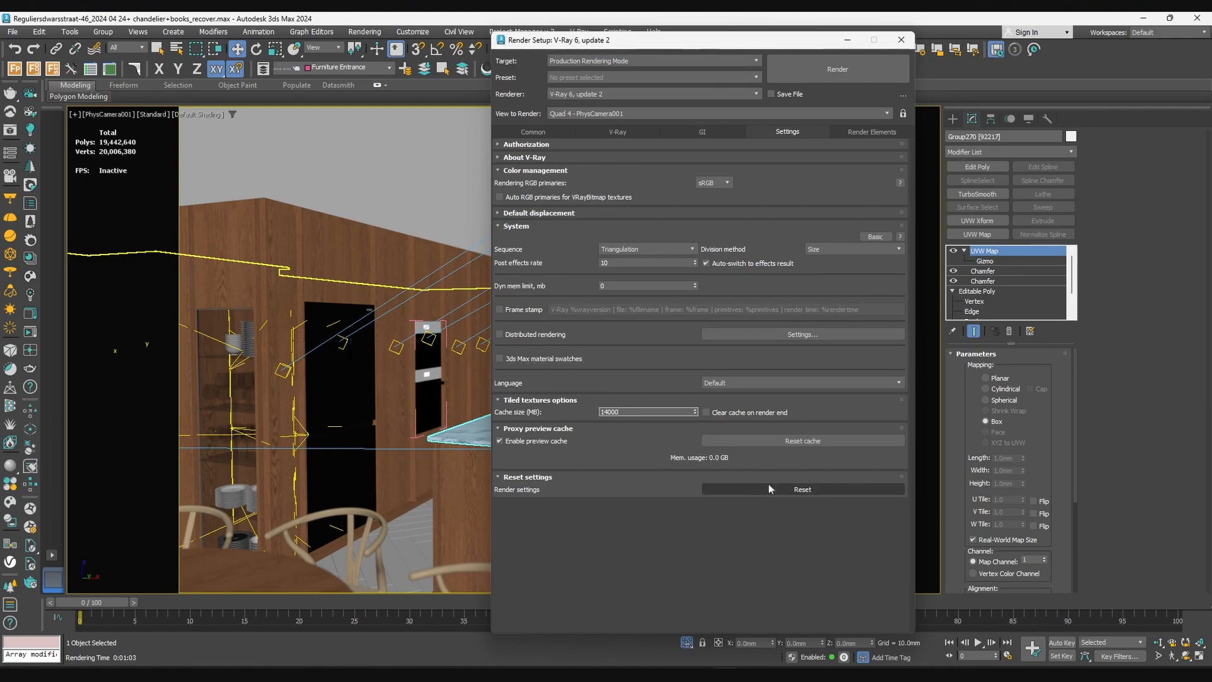
Look through the render elements available for adding, such as VRayZDepth and VRayWireColor, and return to the V-Ray settings
click(871, 131)
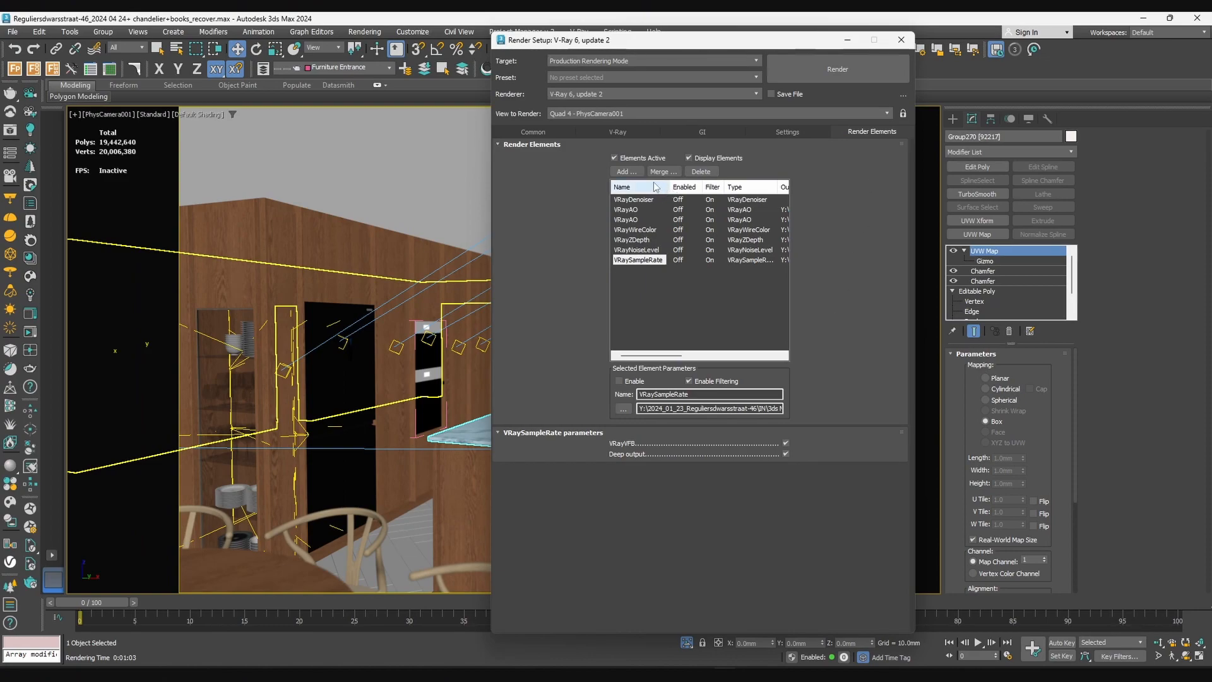
click(625, 171)
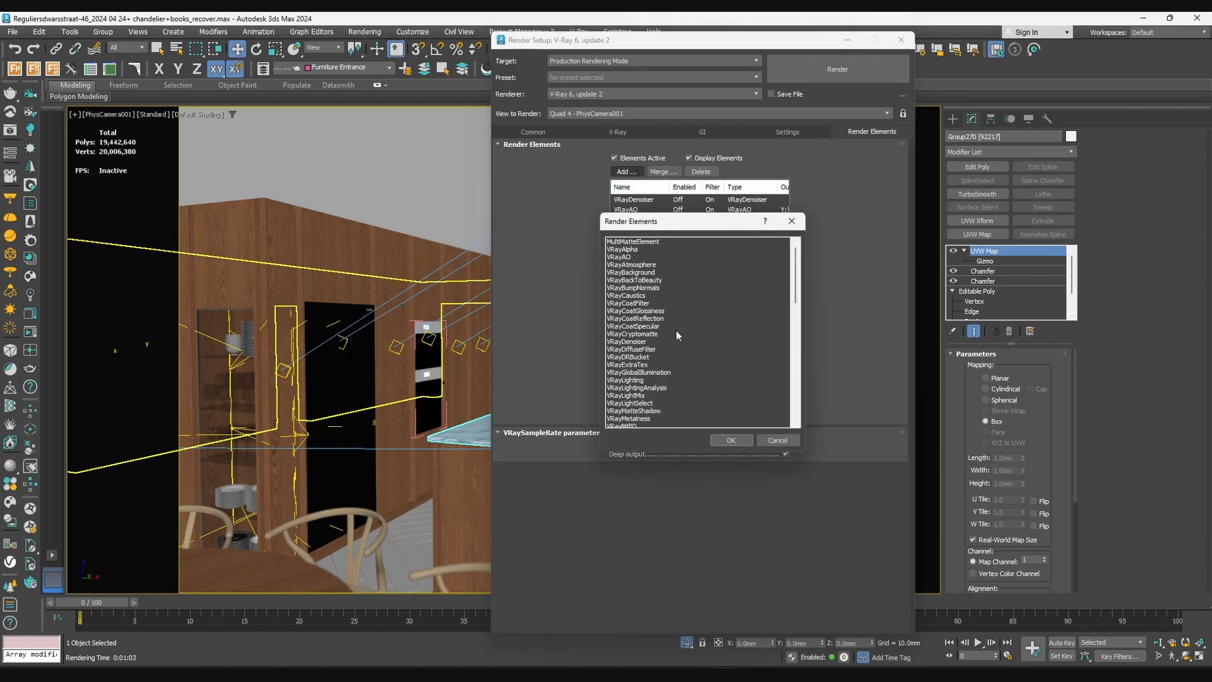
scroll(681, 390, down, 15)
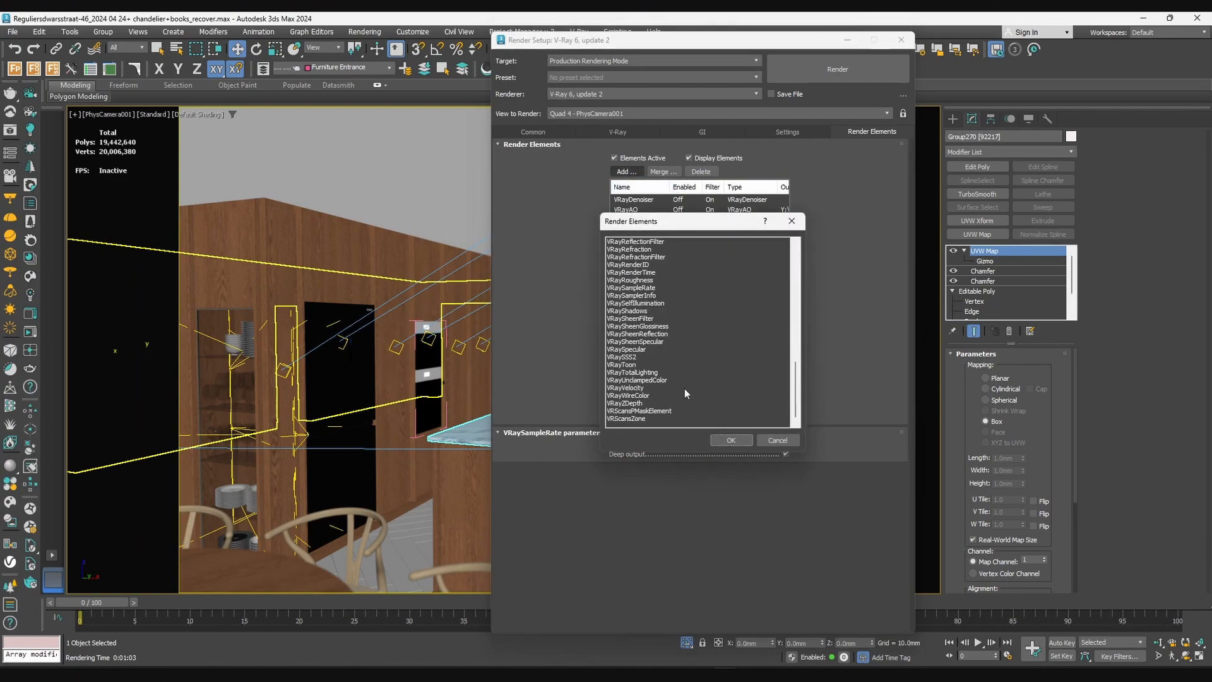
click(638, 404)
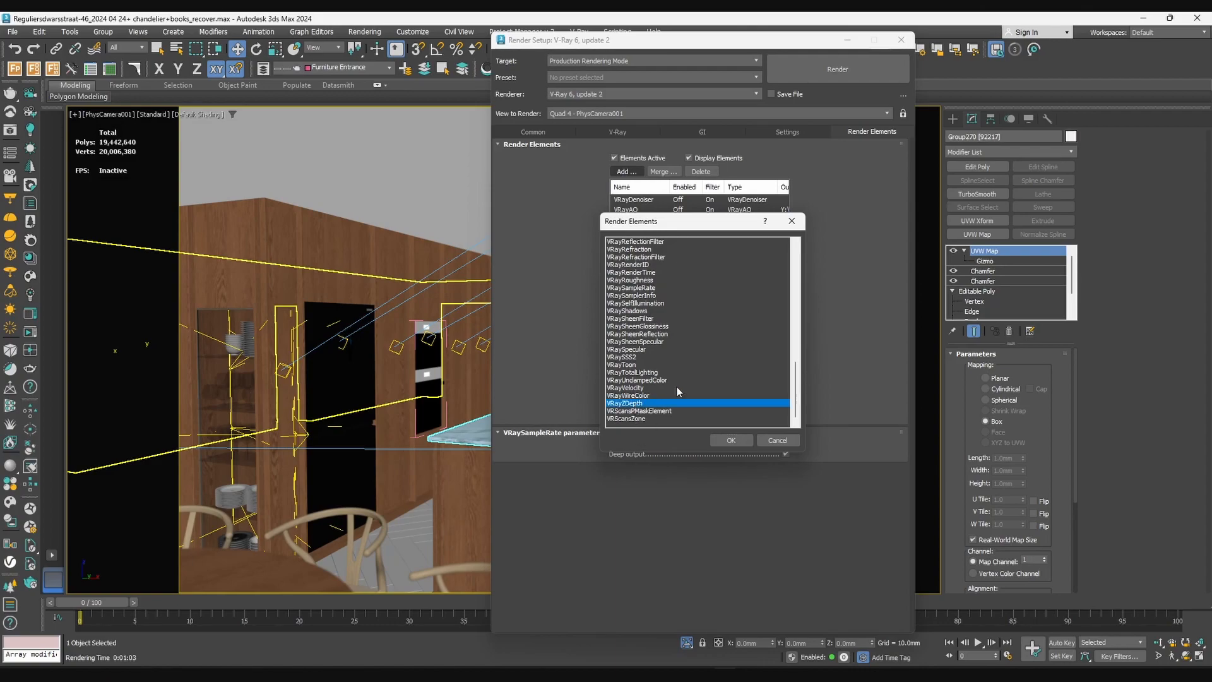
click(649, 396)
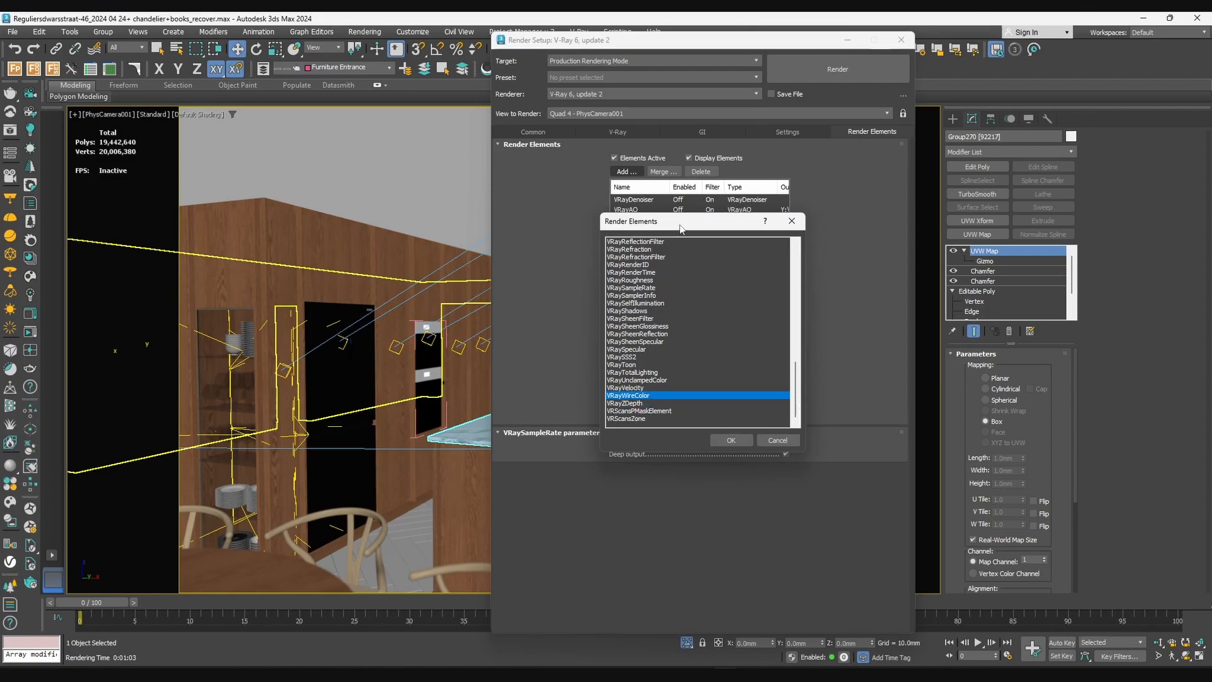
drag(676, 225, 886, 220)
click(977, 437)
click(541, 132)
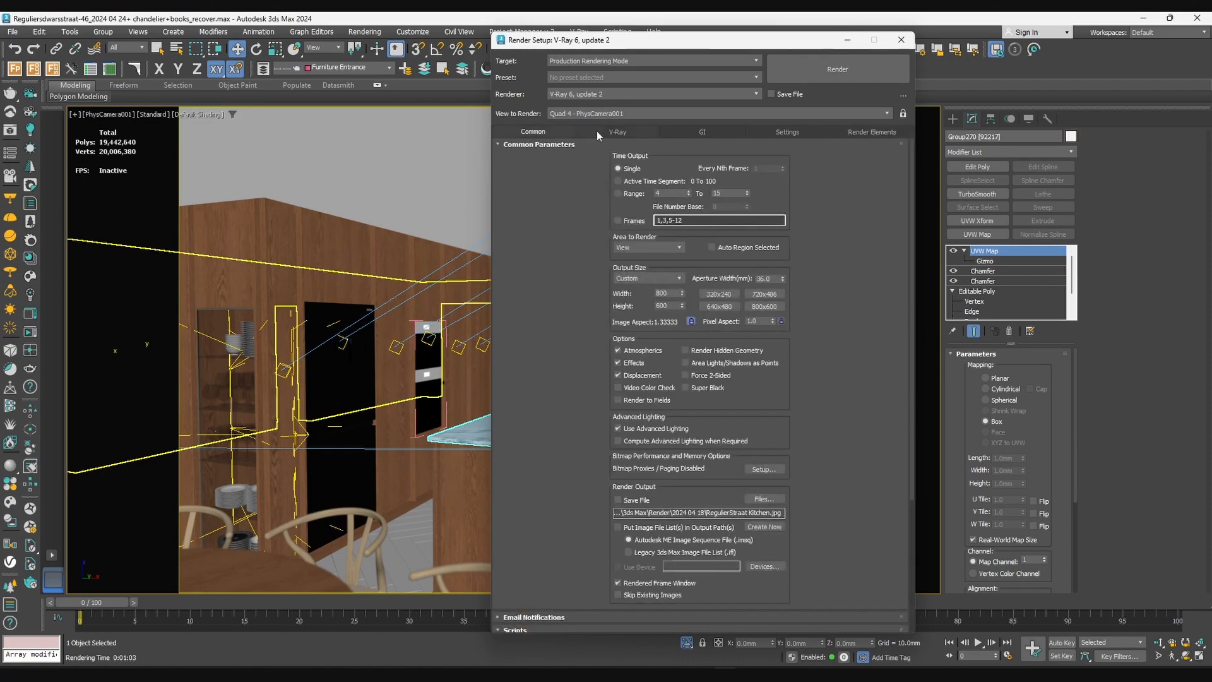
click(599, 132)
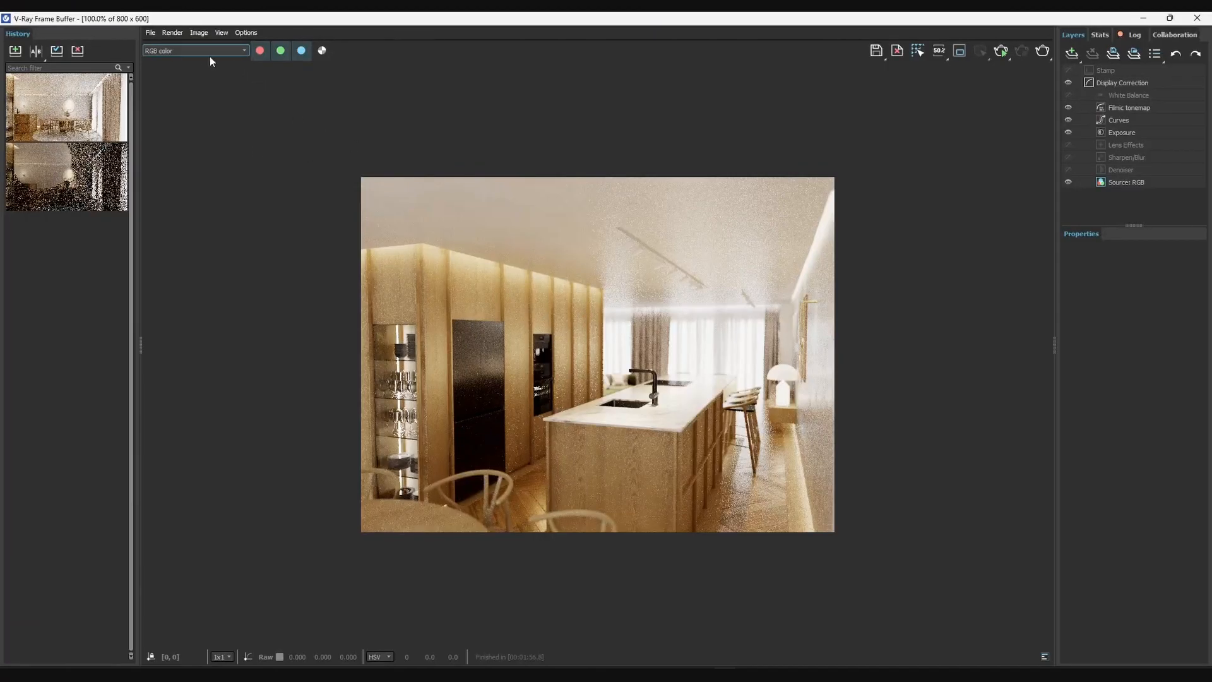
View the VRayAO, VRaySampleRate, bumpNormals and Glare channels of the finished render, and return to RGB color
click(210, 54)
click(173, 101)
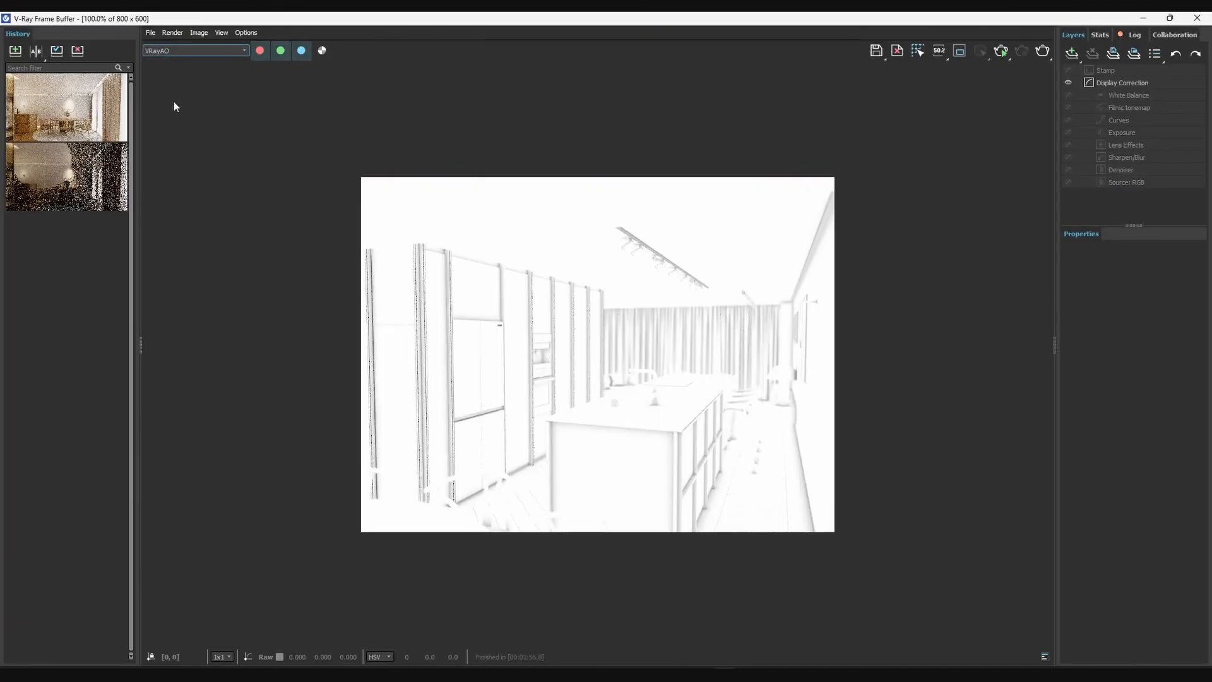
scroll(578, 255, up, 1)
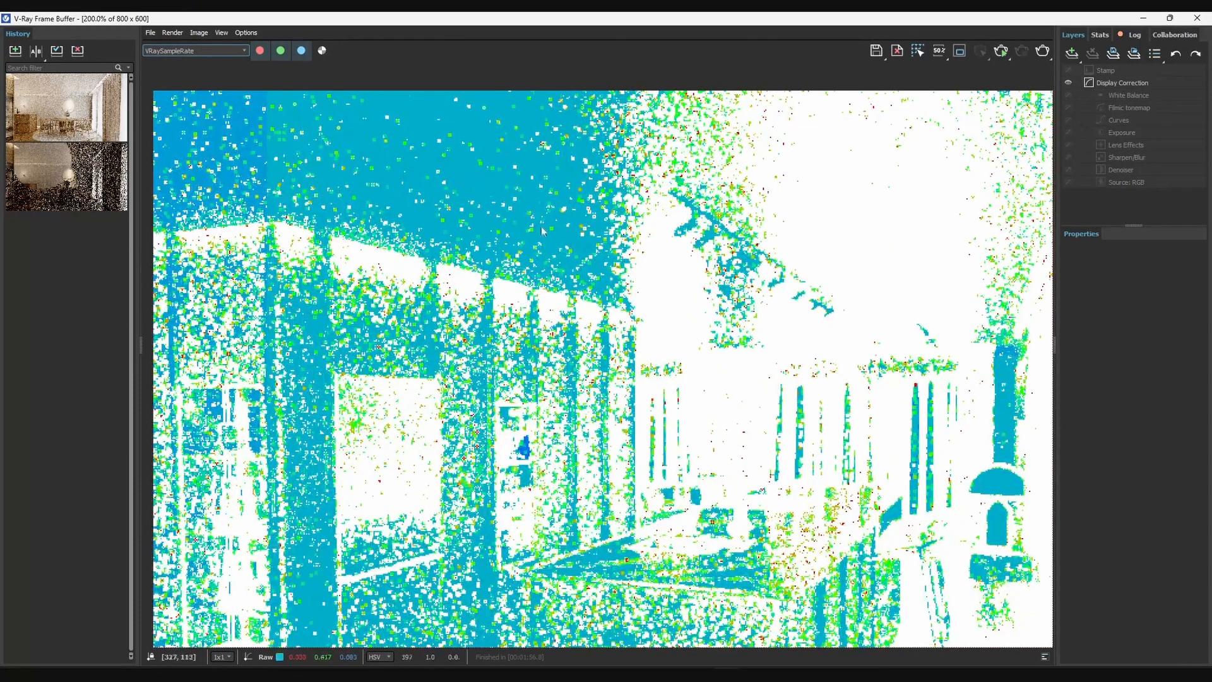
scroll(540, 235, down, 1)
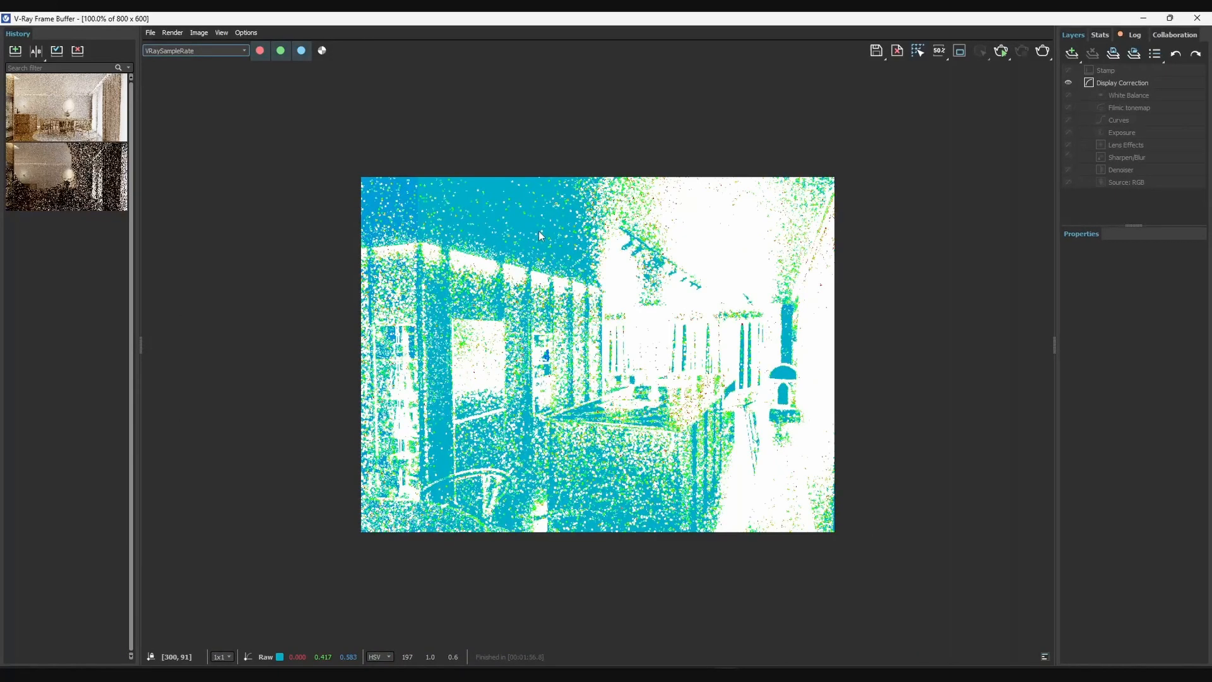
click(195, 53)
click(168, 181)
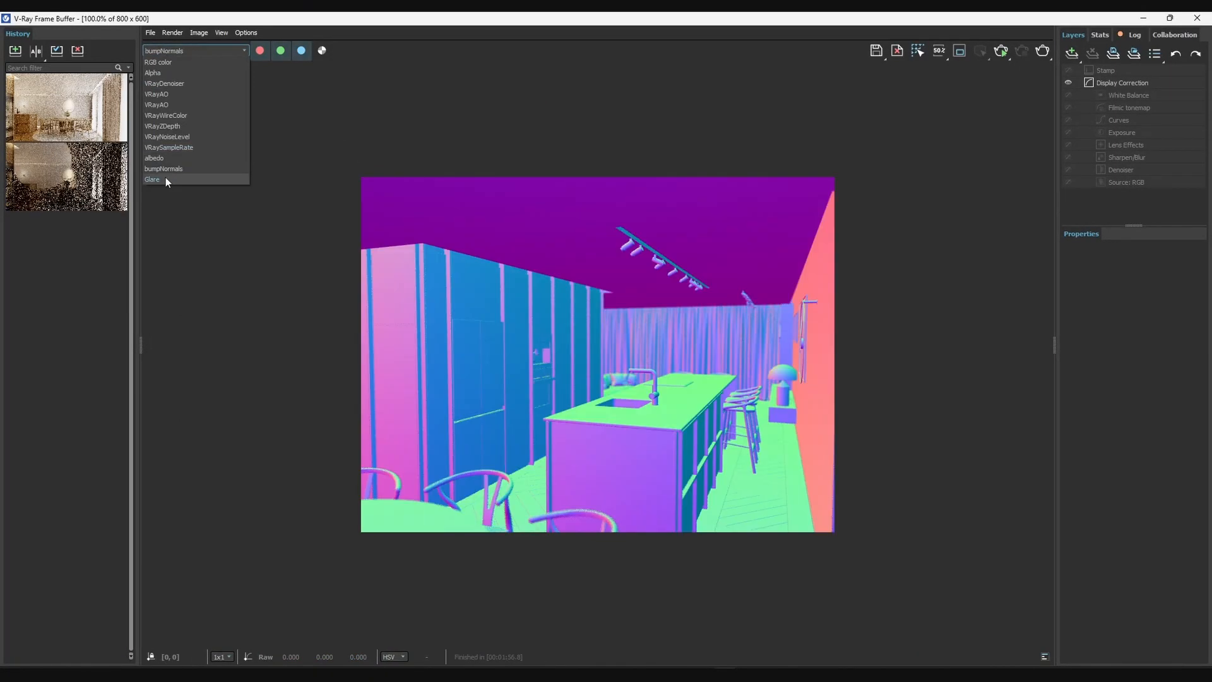
click(194, 50)
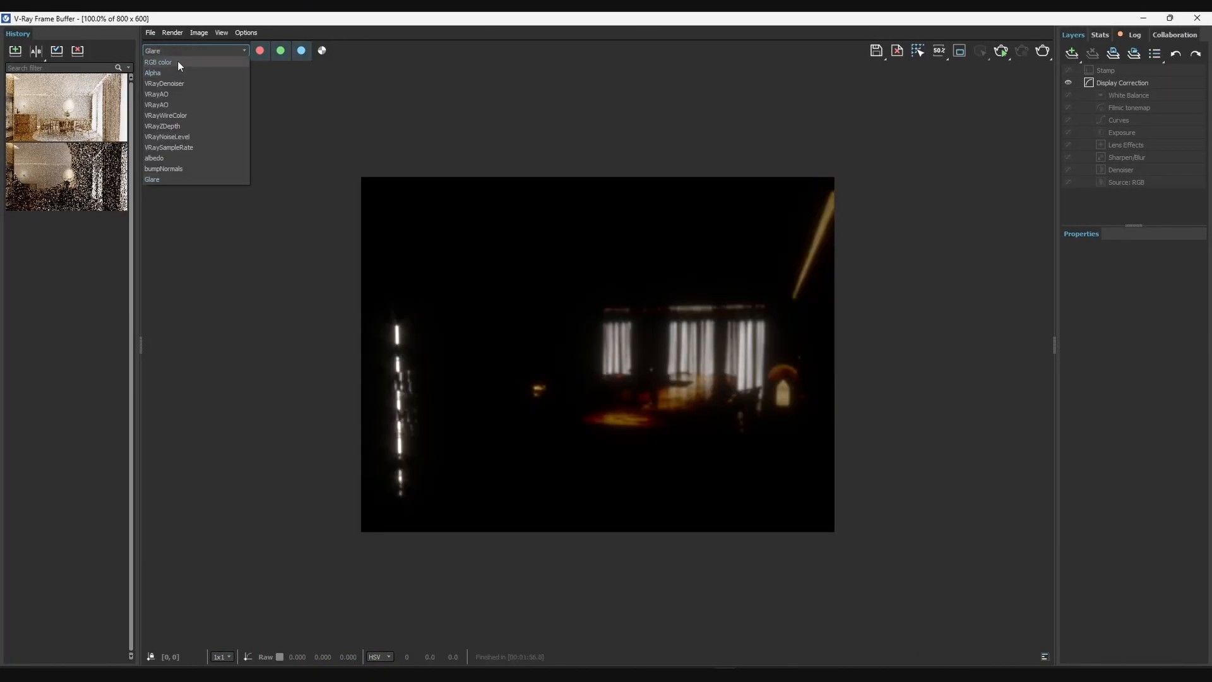
click(176, 60)
Minimize the frame buffer and review the Bucket image sampler settings in the render setup
click(1145, 18)
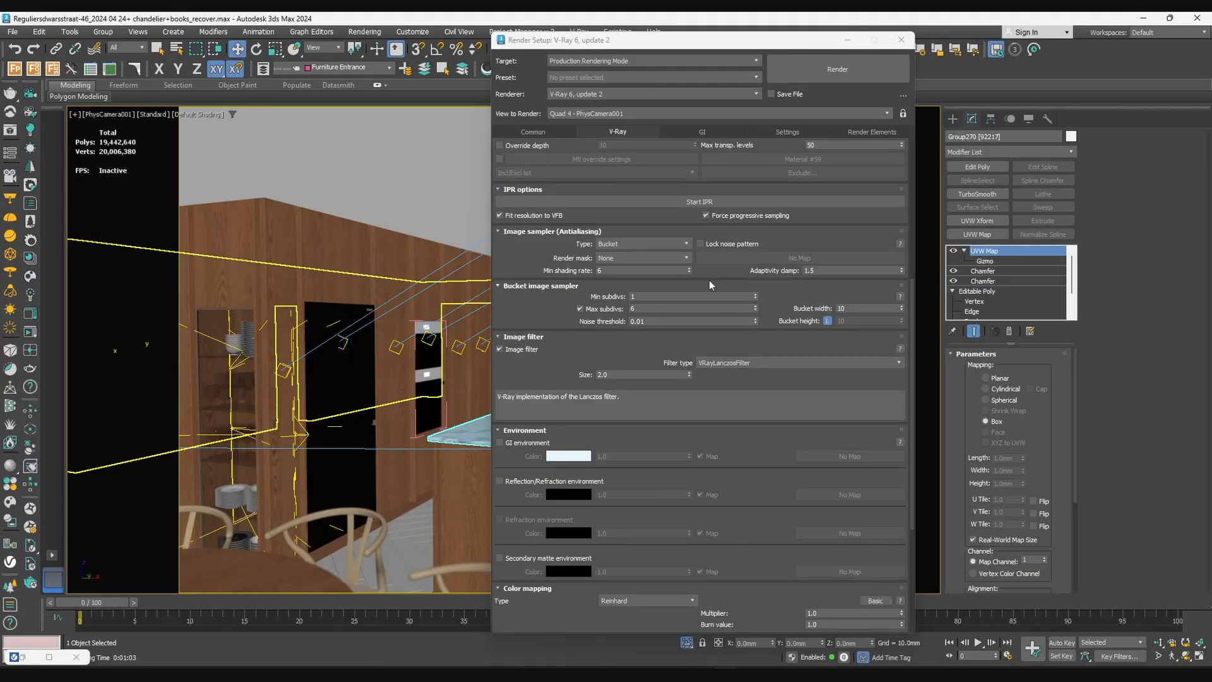
drag(717, 272, 718, 209)
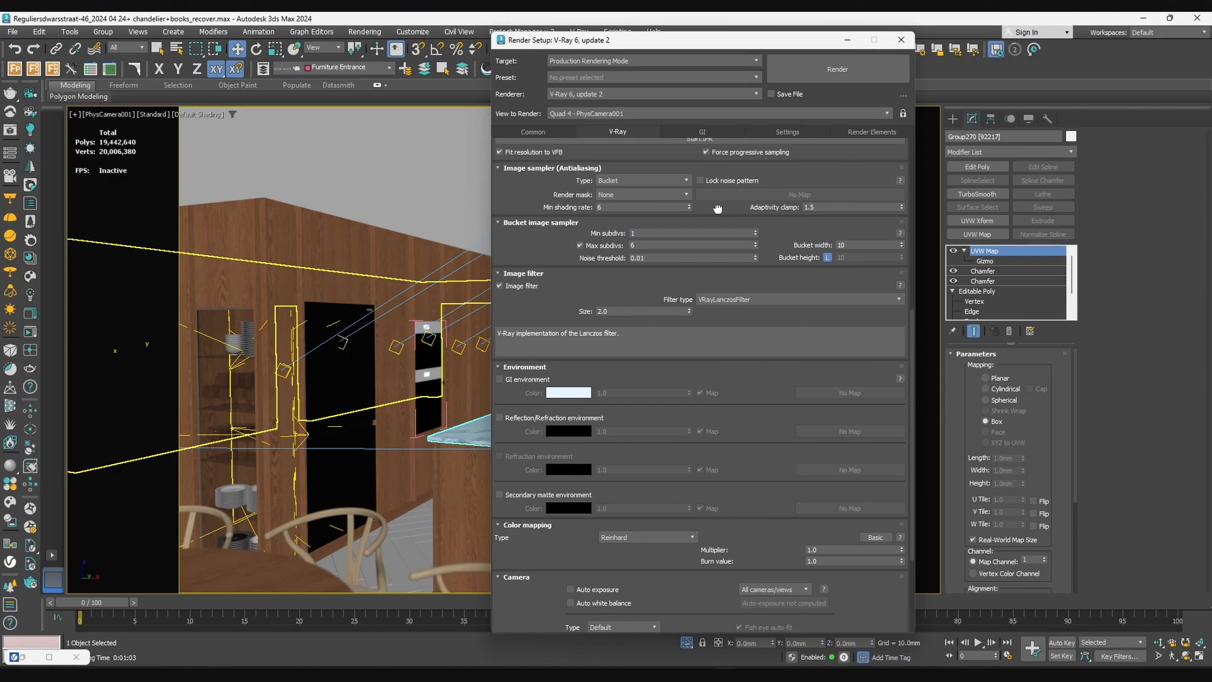
drag(718, 208, 712, 277)
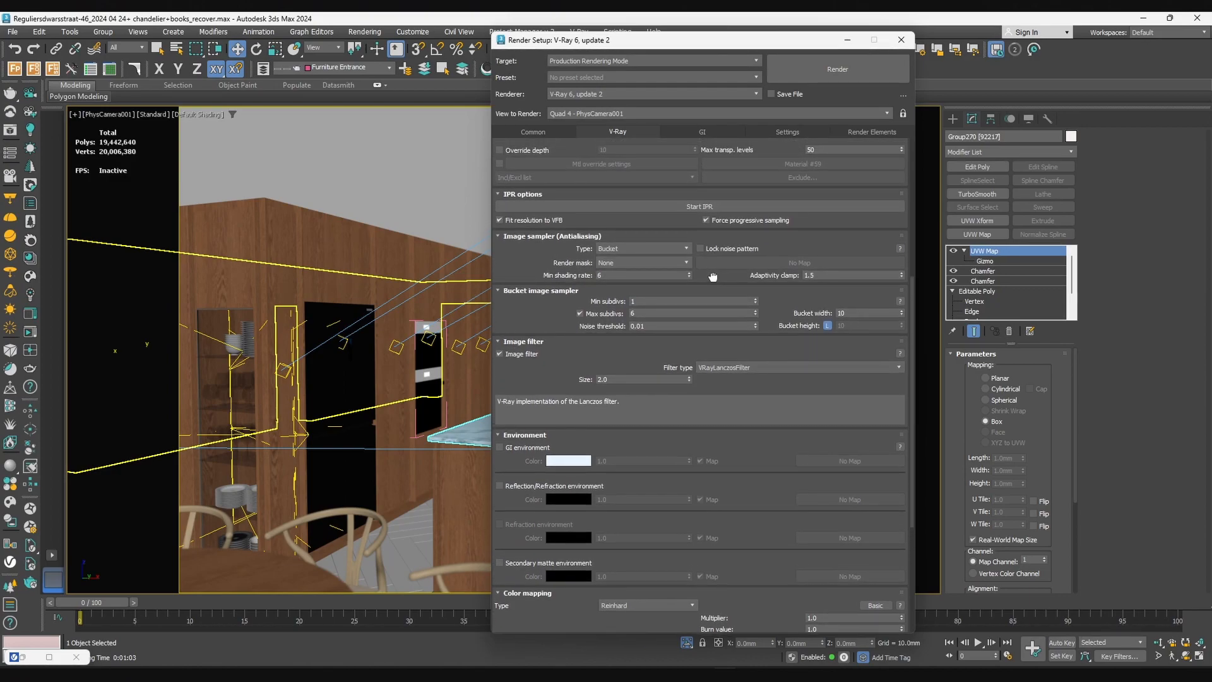